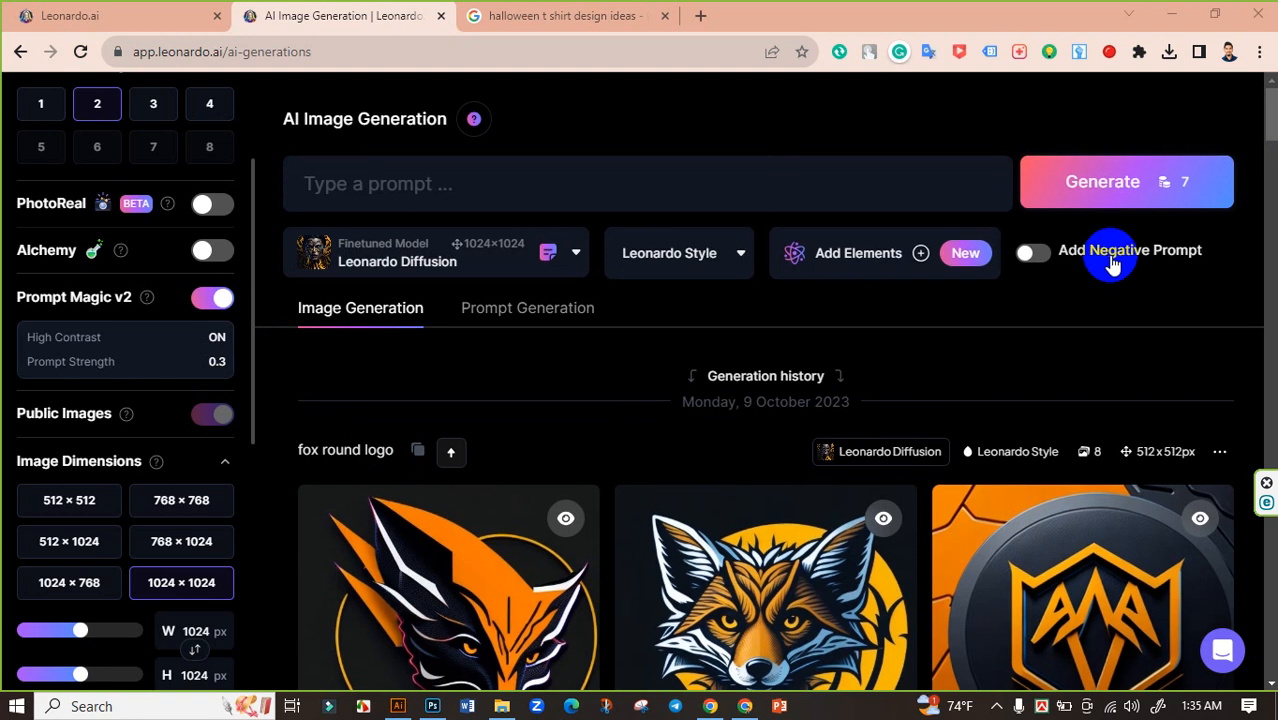
scroll(973, 280, "down", 5)
scroll(448, 180, "up", 5)
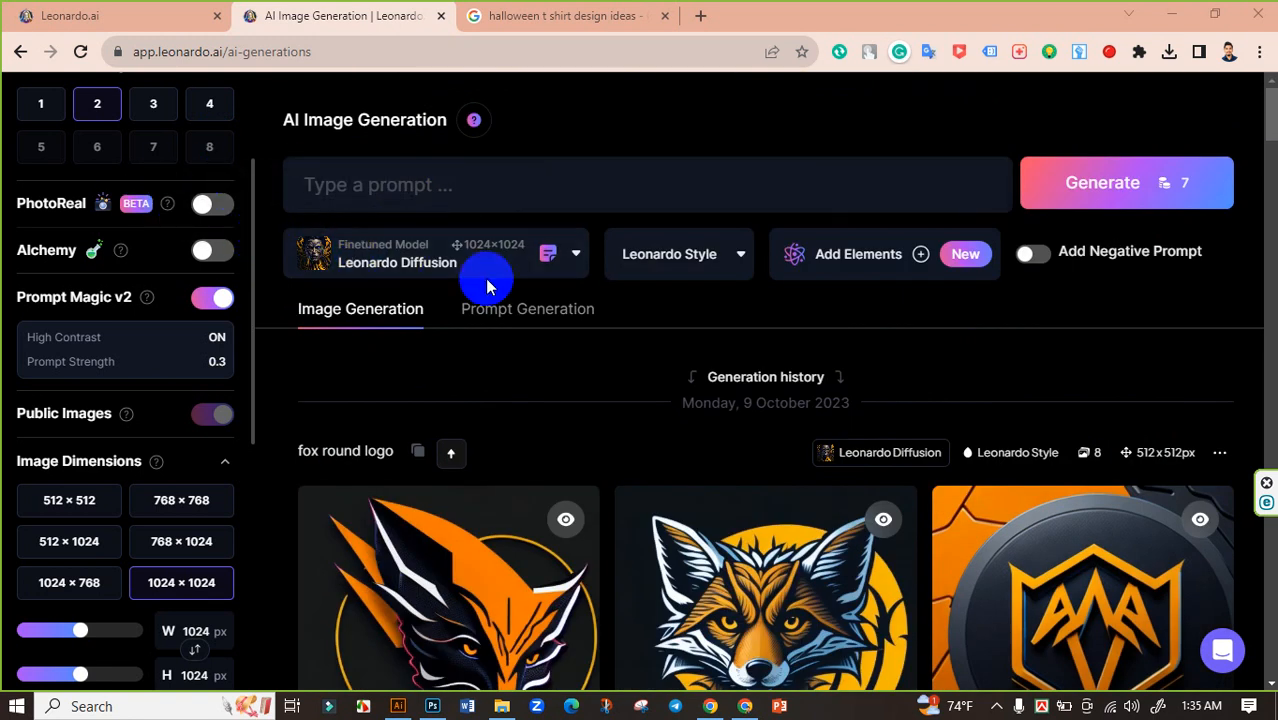
key("ctrl+minus")
key("ctrl+minus")
key("ctrl+minus")
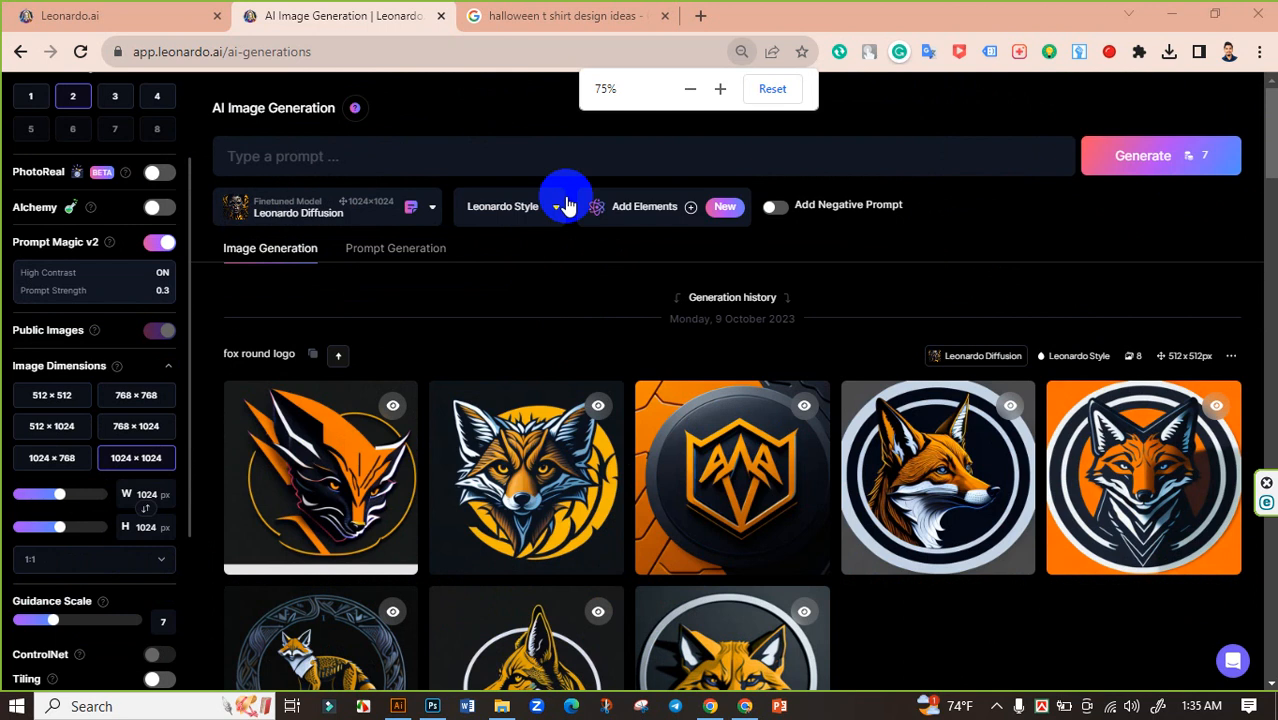
key("ctrl+plus")
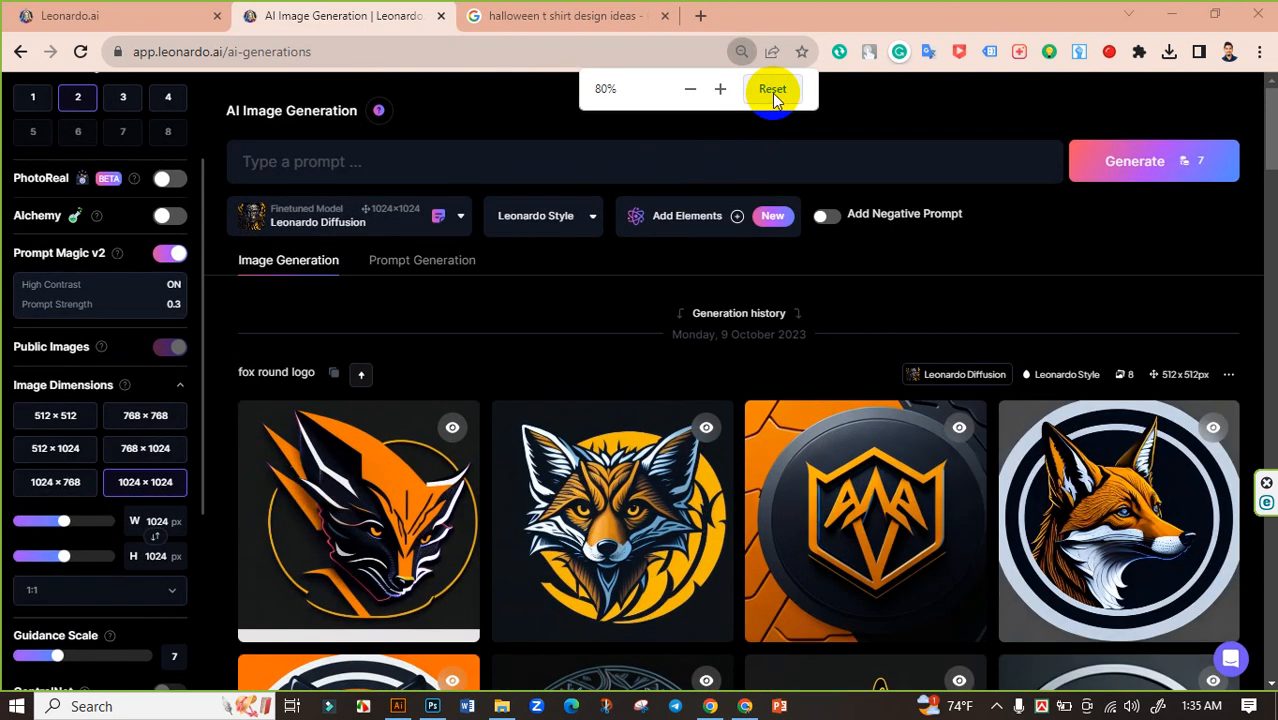
left_click(772, 89)
scroll(820, 500, "down", 6)
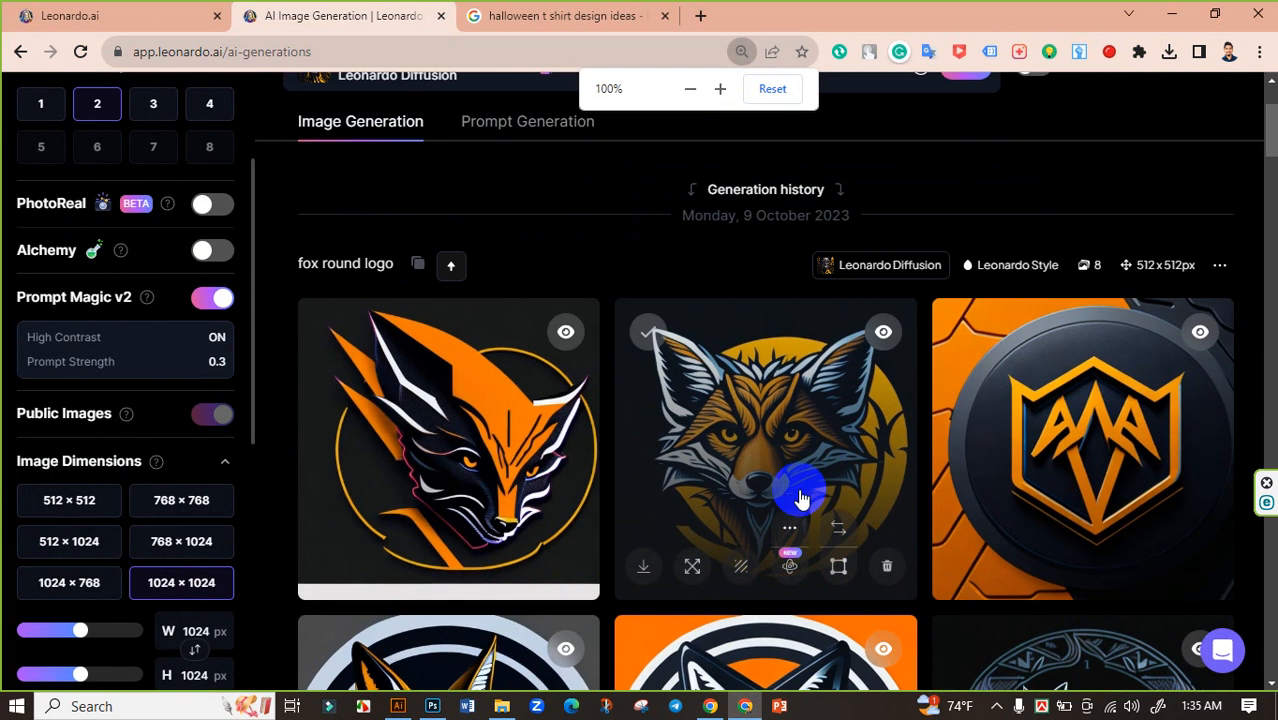
scroll(845, 505, "up", 6)
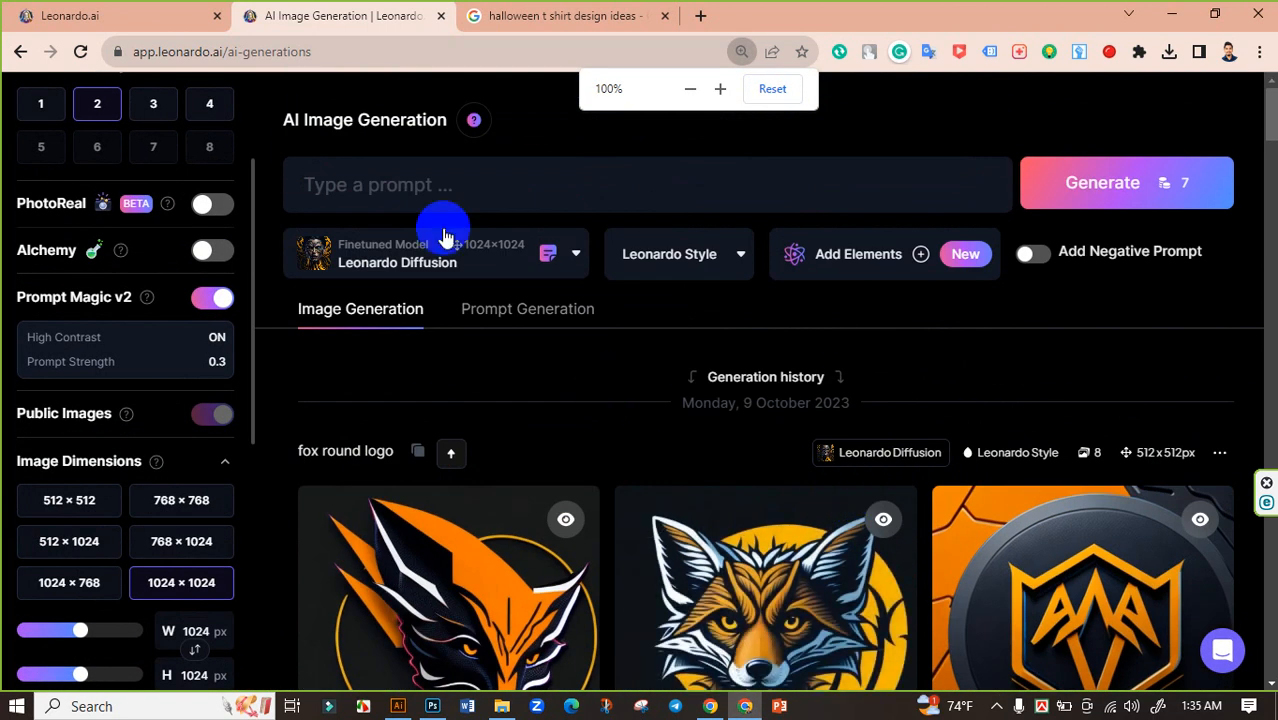
Close the current generation page, relaunch the Leonardo.Ai app from its home page and open AI Image Generation.
left_click(441, 16)
left_click(58, 12)
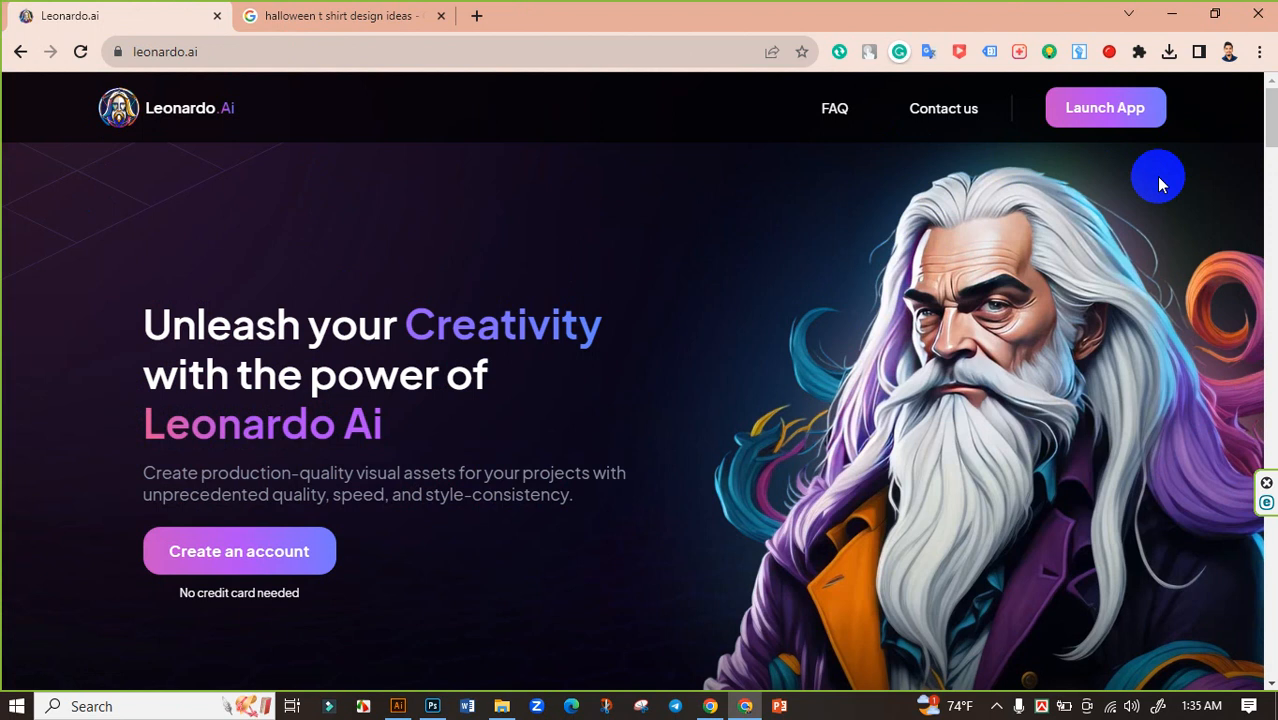
left_click(1142, 108)
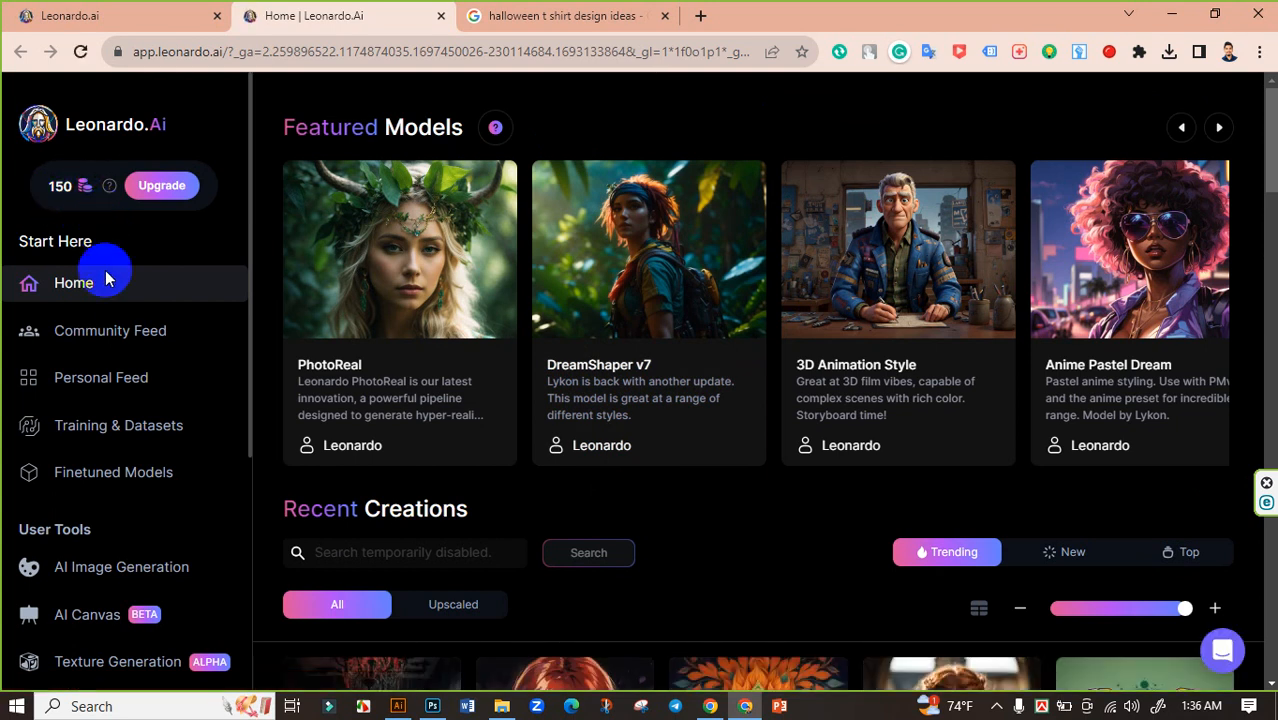
scroll(140, 340, "down", 3)
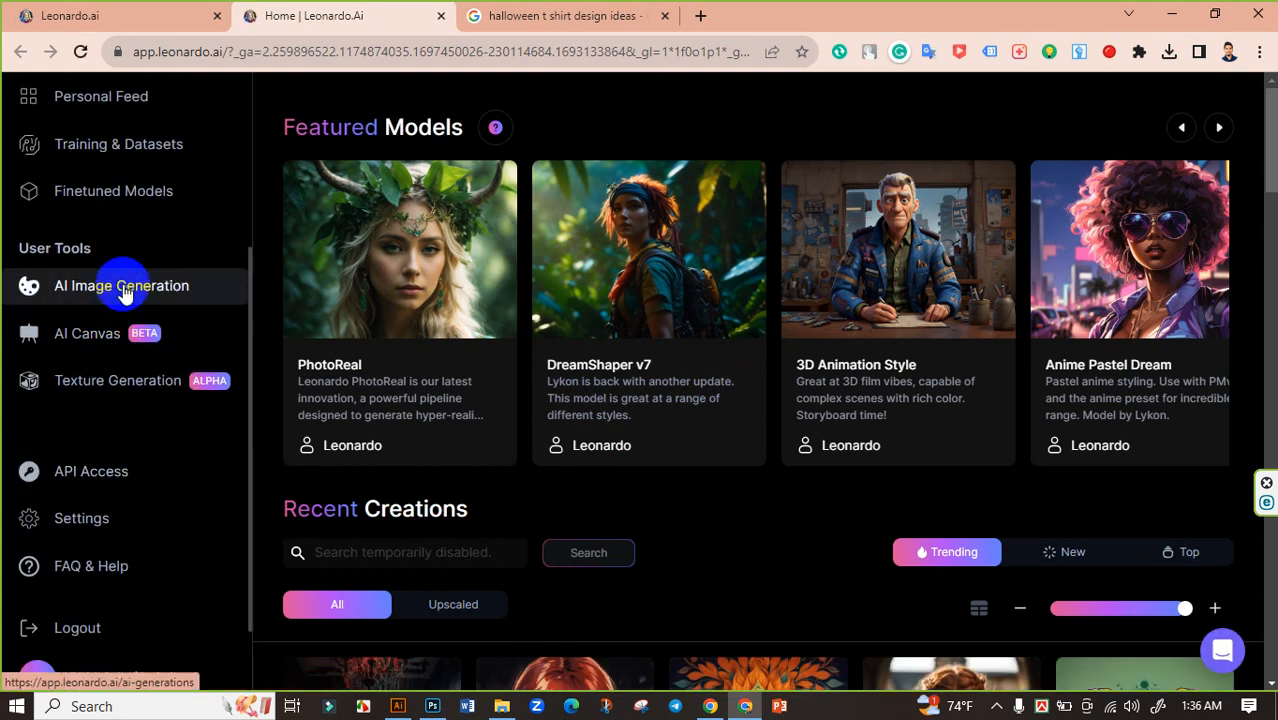
left_click(122, 290)
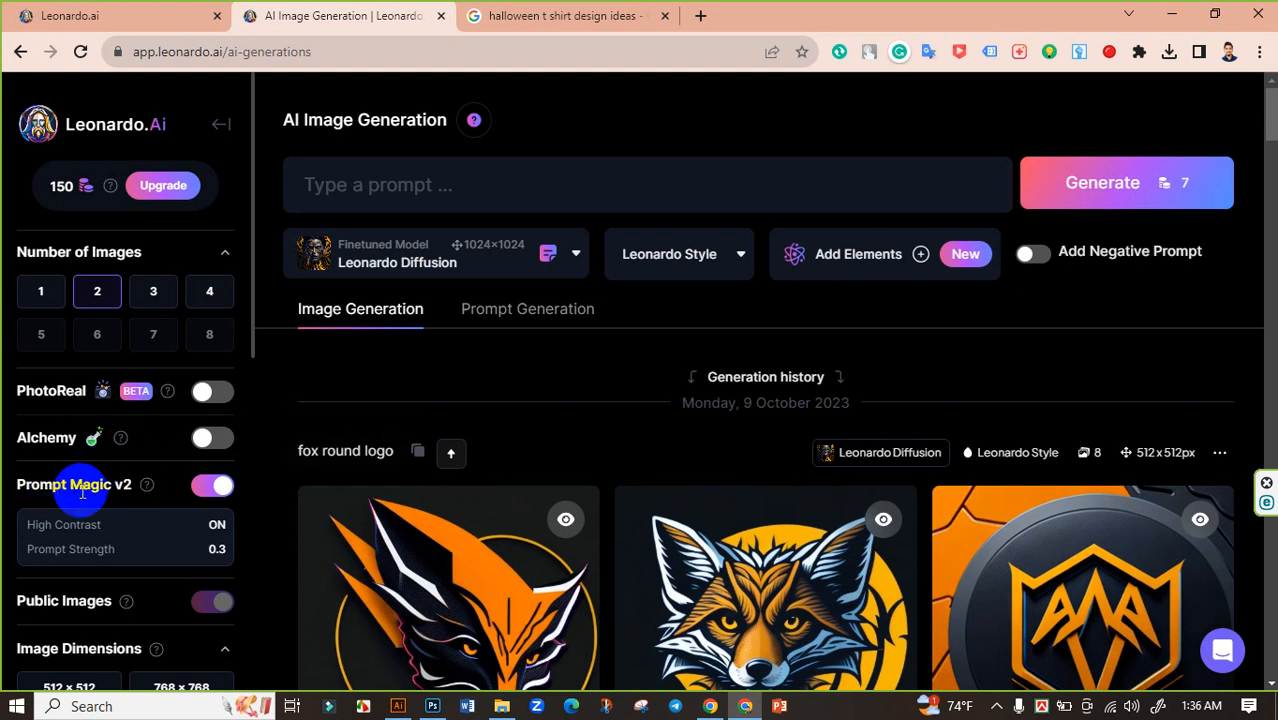
left_click(203, 486)
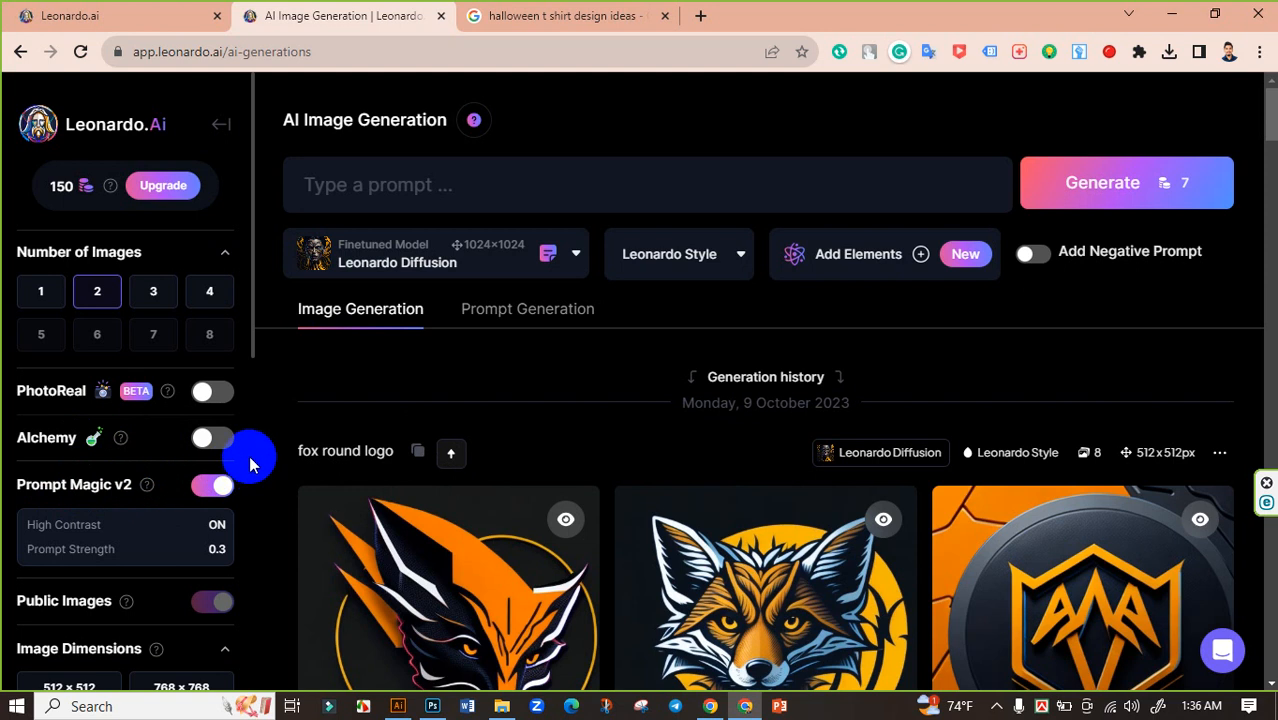
scroll(250, 460, "down", 3)
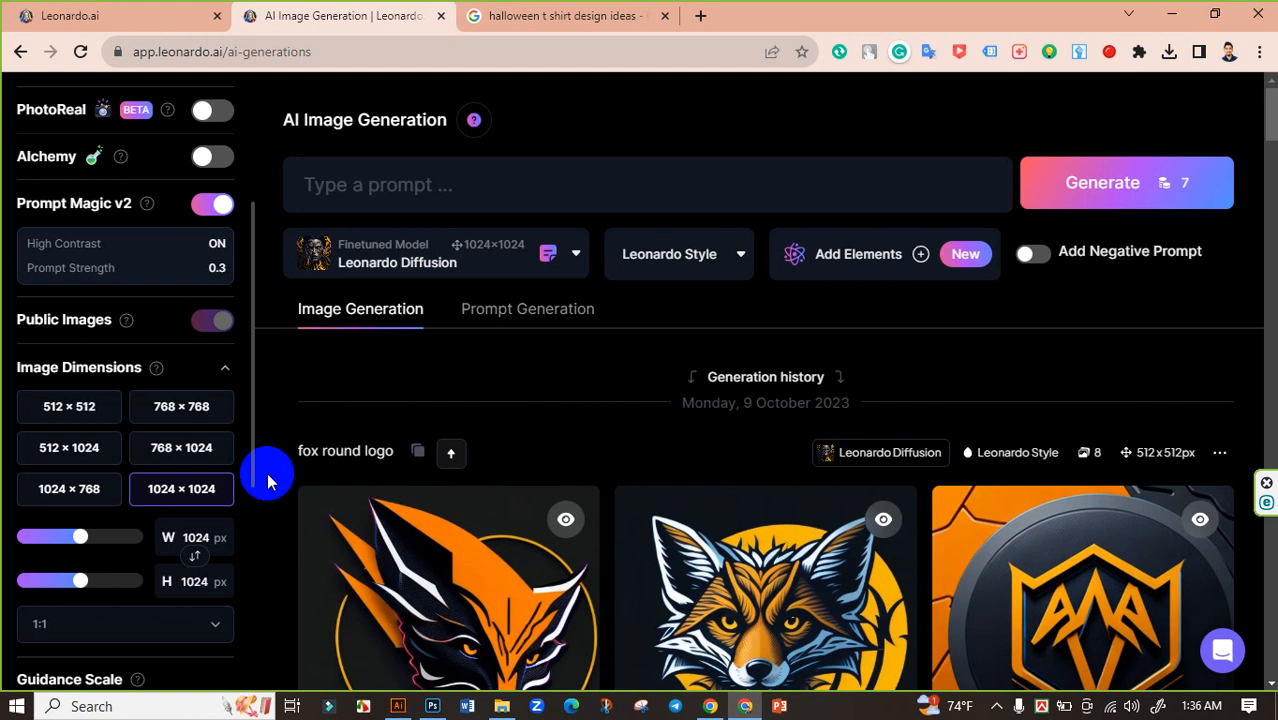
scroll(240, 413, "up", 3)
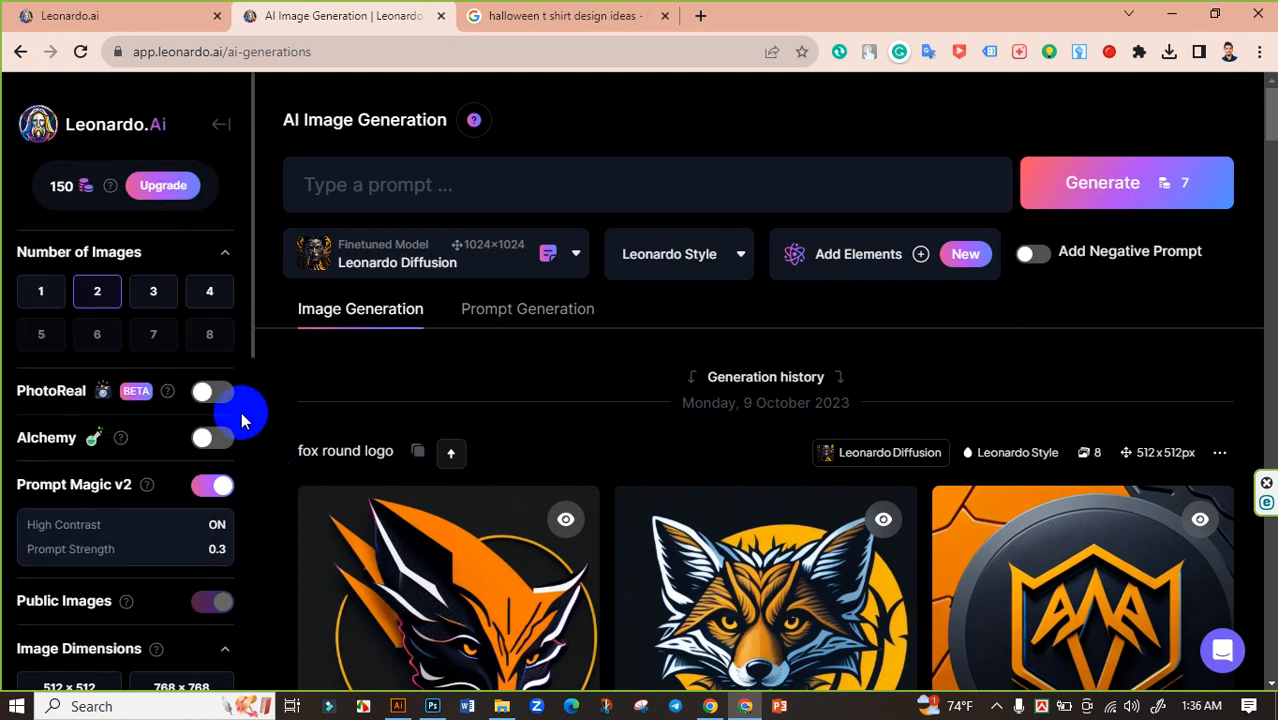
scroll(244, 411, "down", 4)
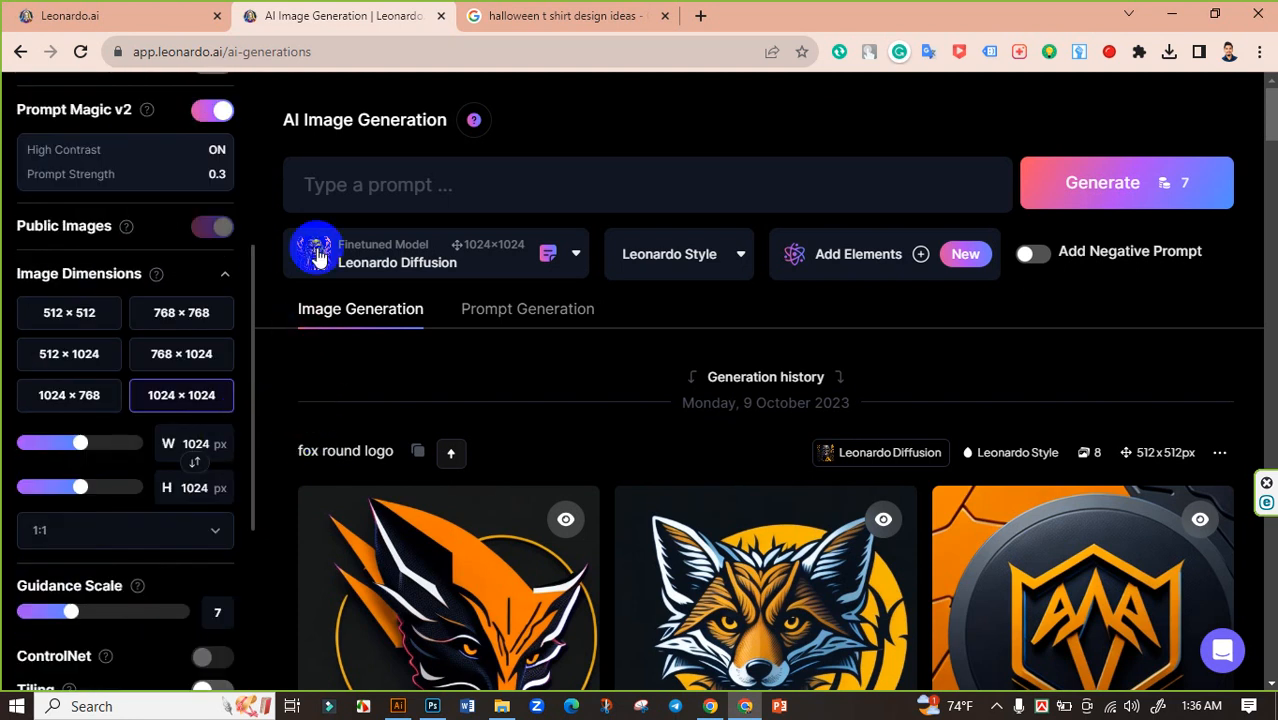
Begin the image prompt with "Halloween moon, custume," using the Halloween T-shirt image search as reference.
left_click(332, 204)
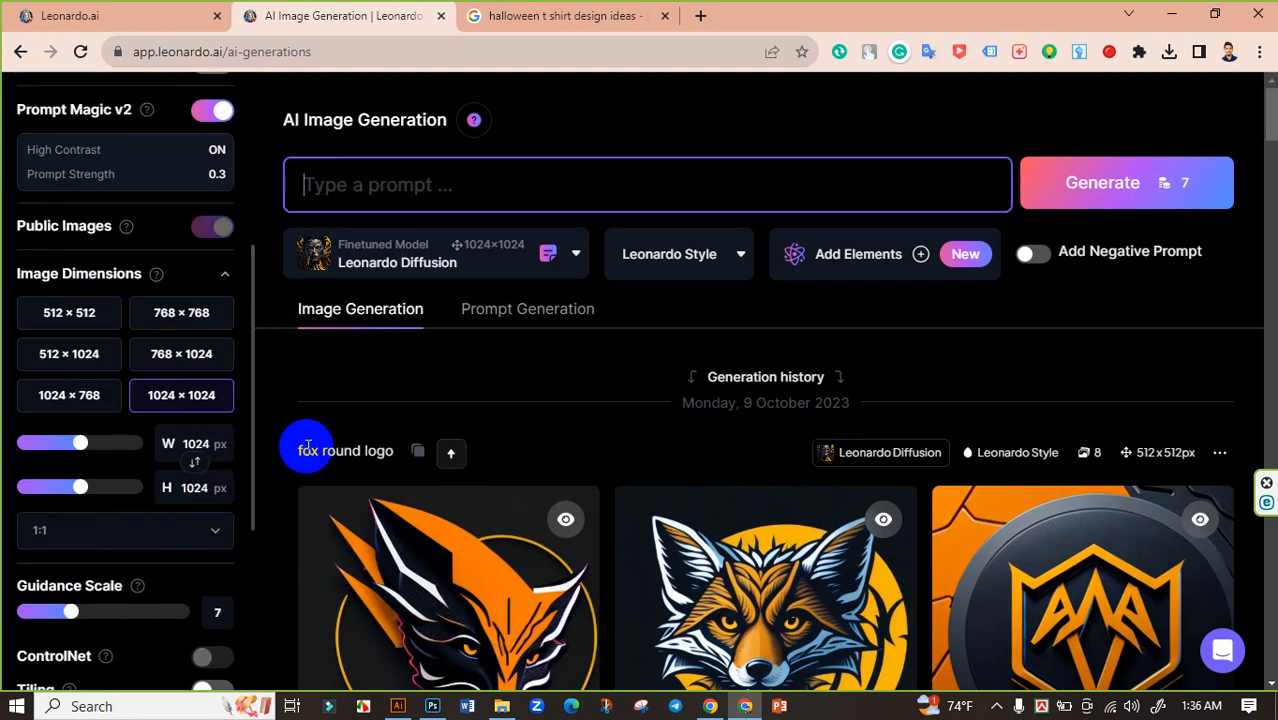
type("Halloween")
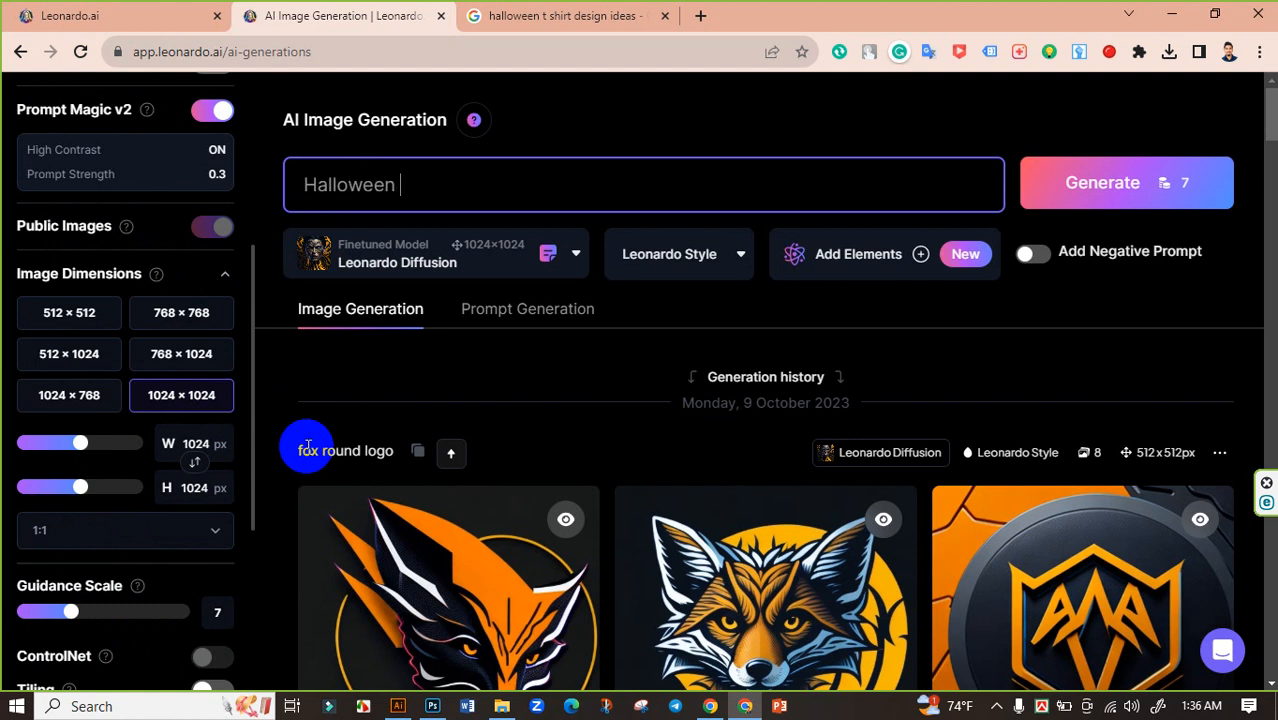
left_click(600, 15)
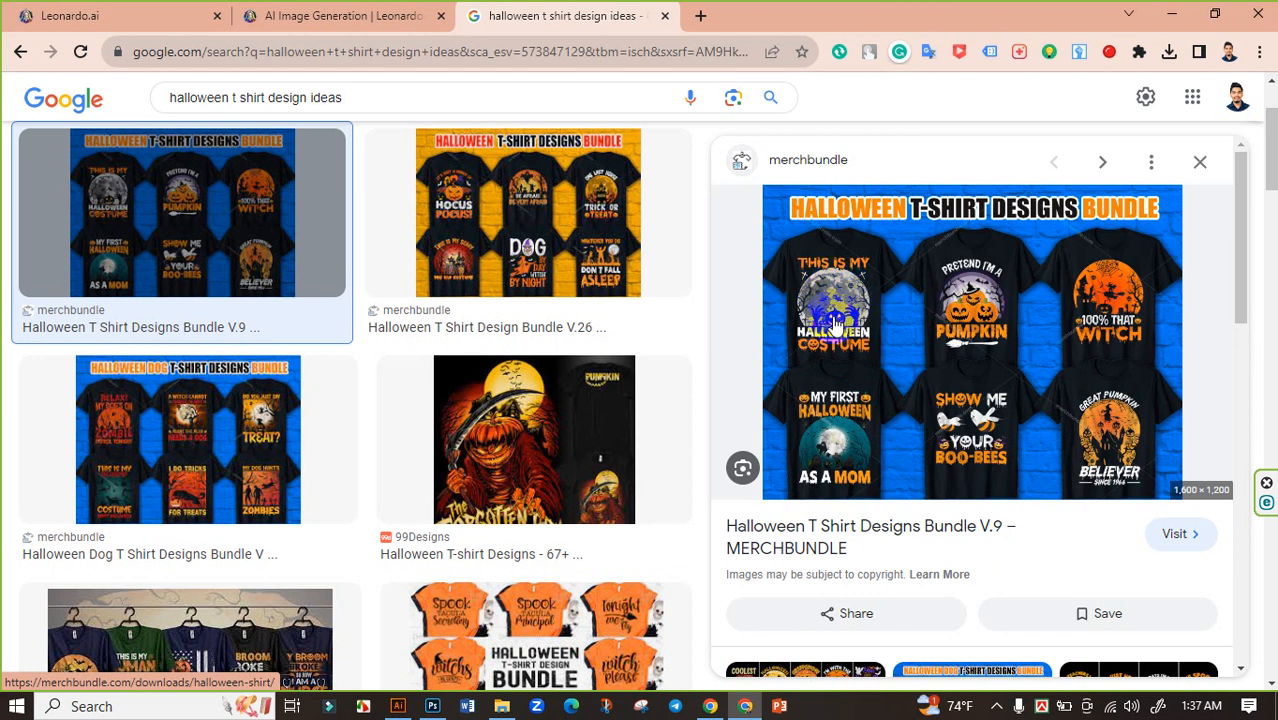
left_click(378, 14)
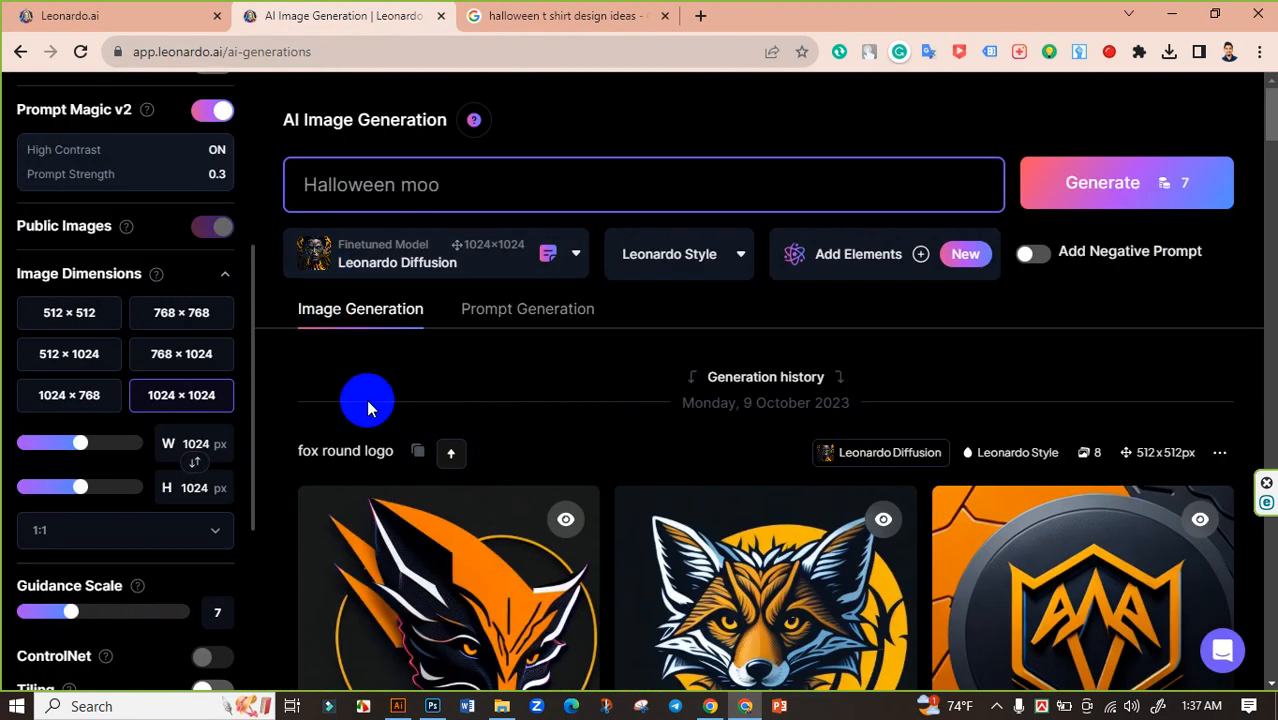
type(", custume,")
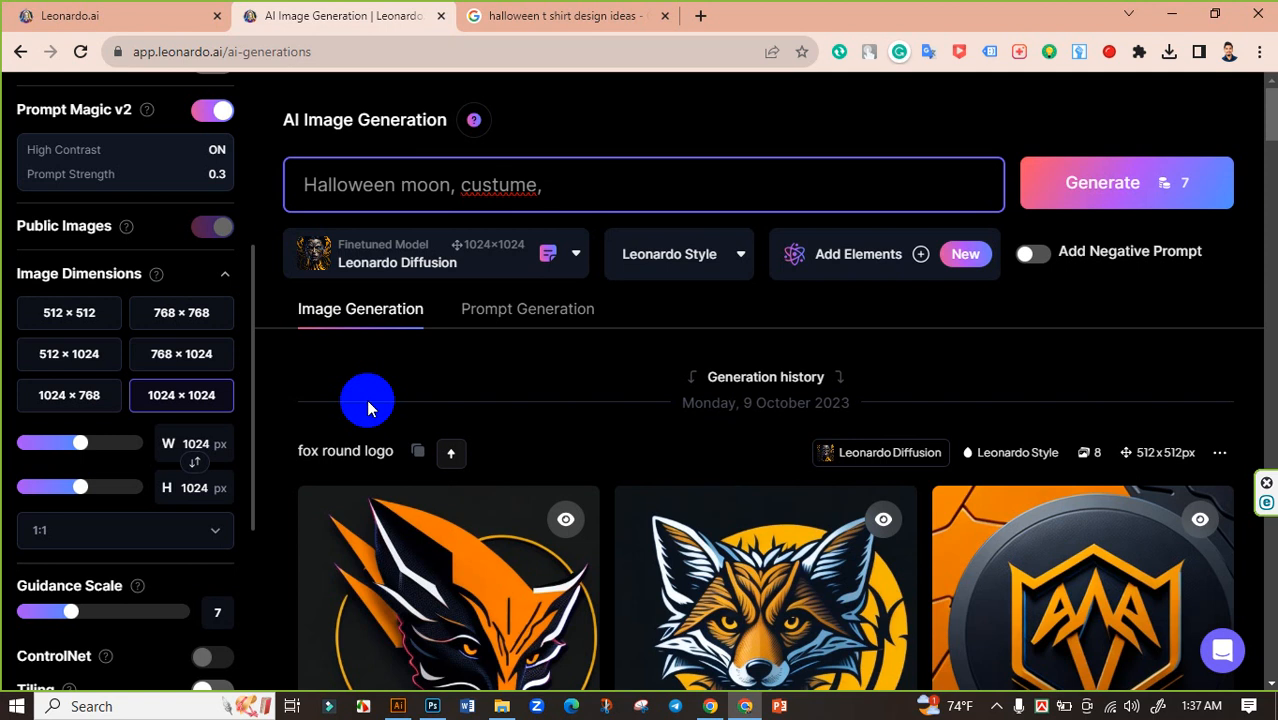
Recheck the T-shirt reference, correct "custume" to "costume" and complete the prompt with "pumpkin, t shirt design style".
left_click(560, 16)
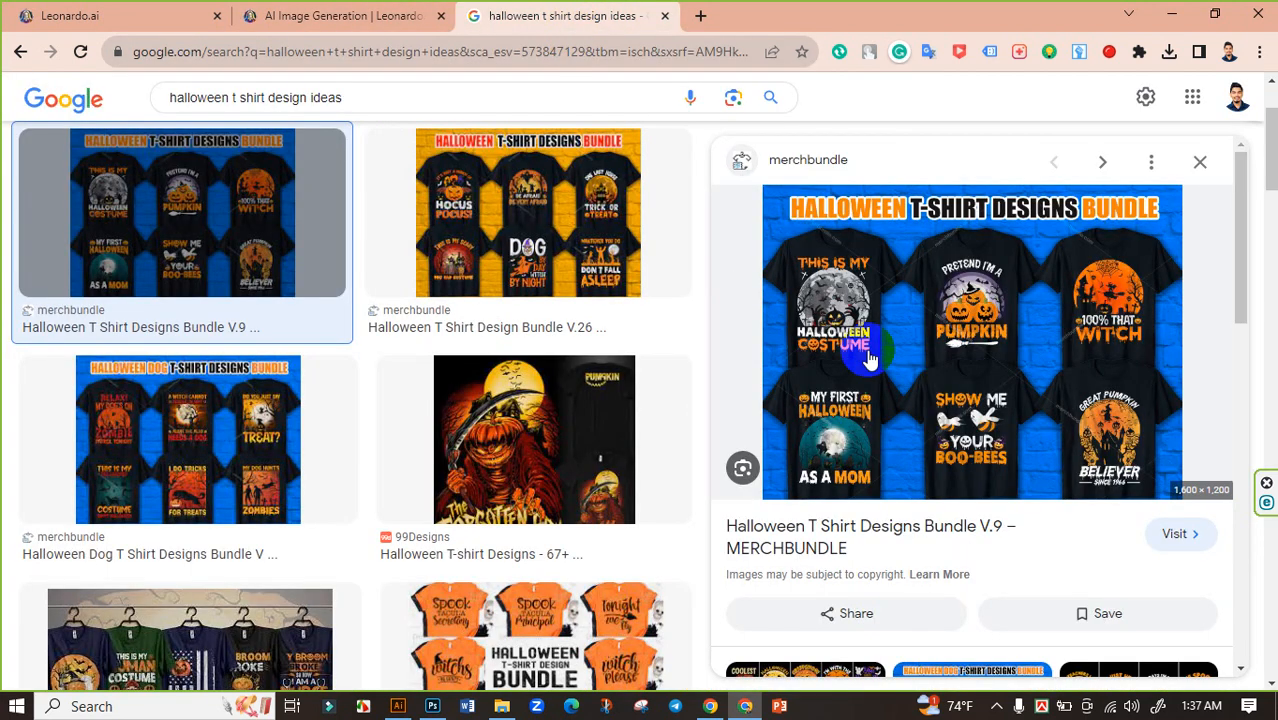
left_click(328, 15)
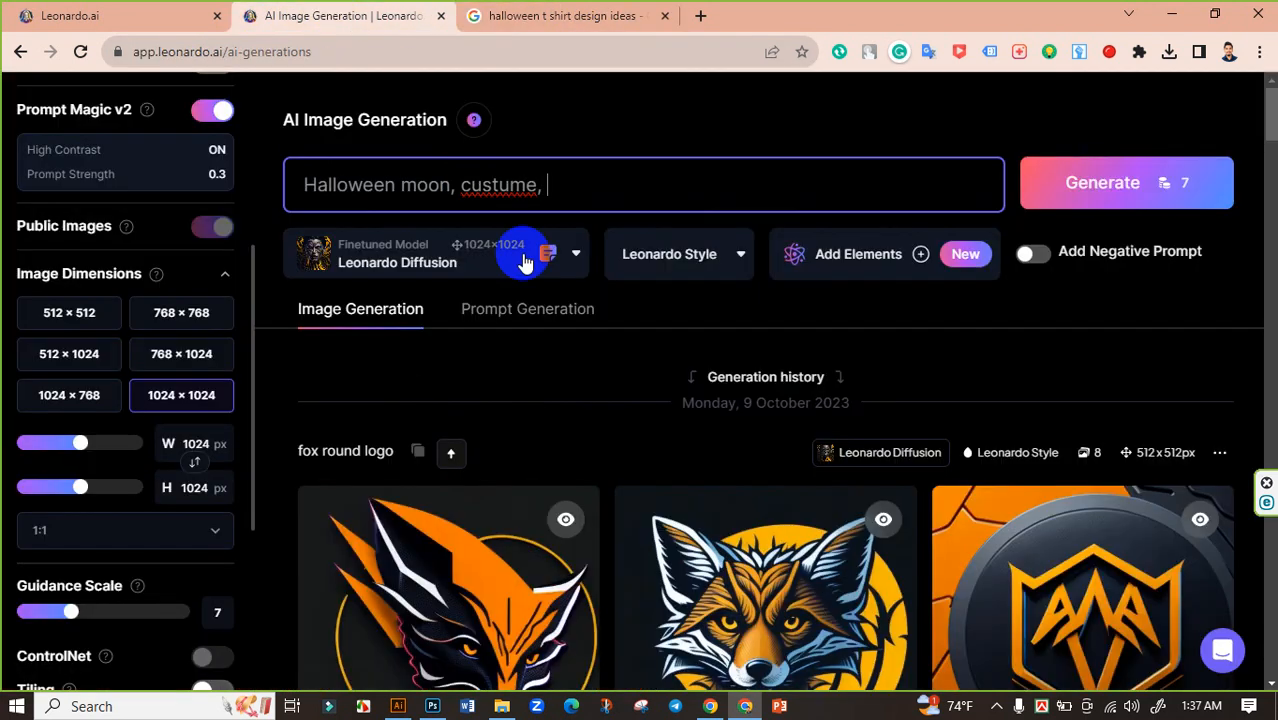
left_click(475, 187)
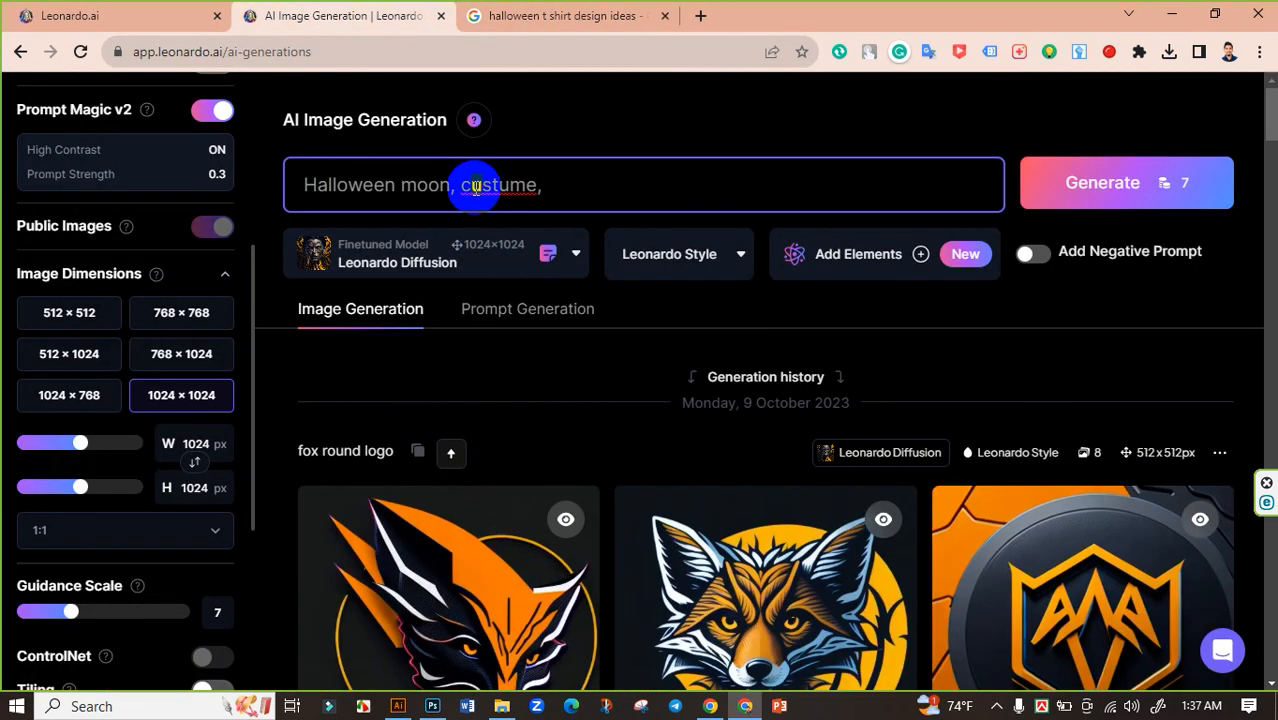
key("BackSpace")
type("o")
left_click(566, 194)
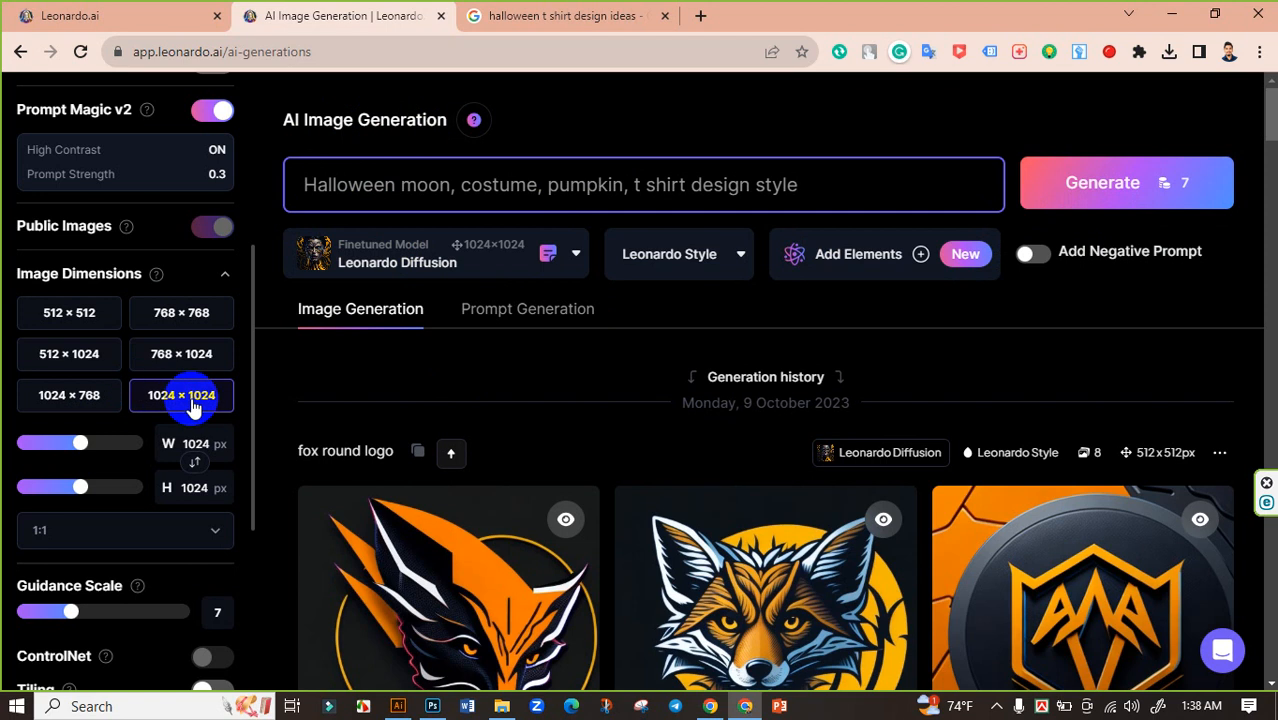
Generate two 1024 × 1024 images from the Halloween prompt and view the results.
scroll(210, 400, "up", 2)
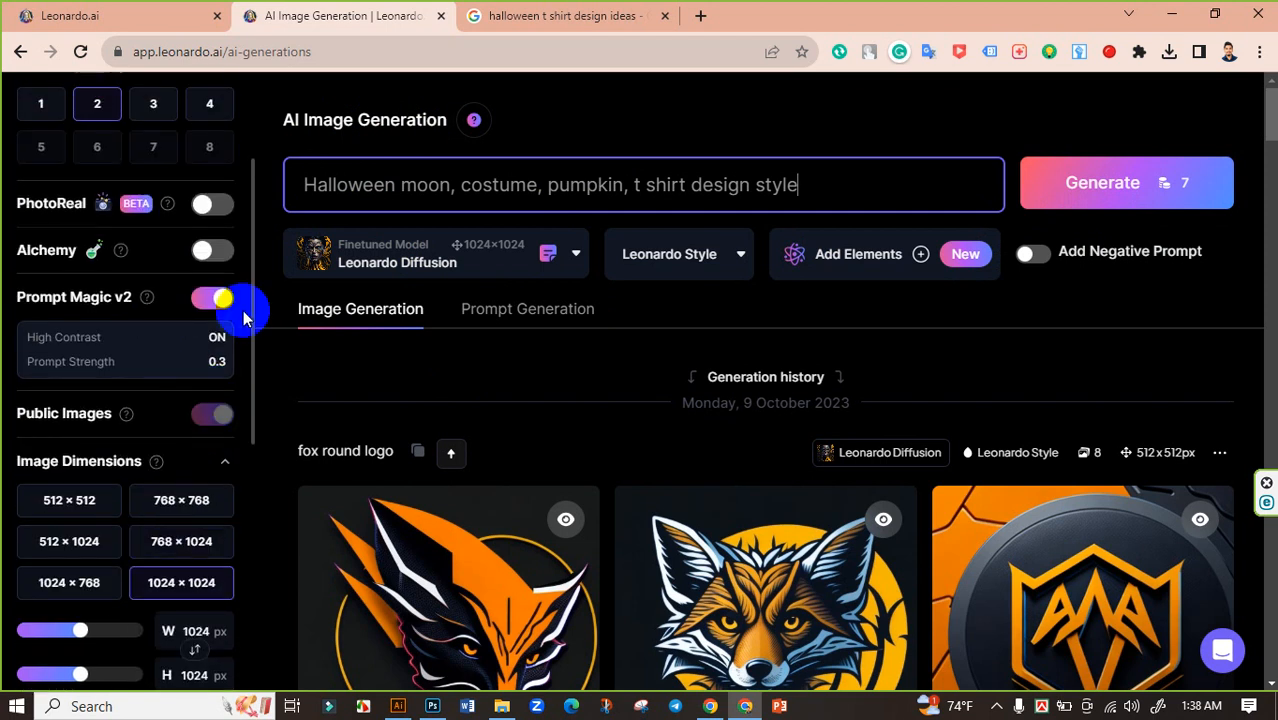
scroll(100, 171, "up", 2)
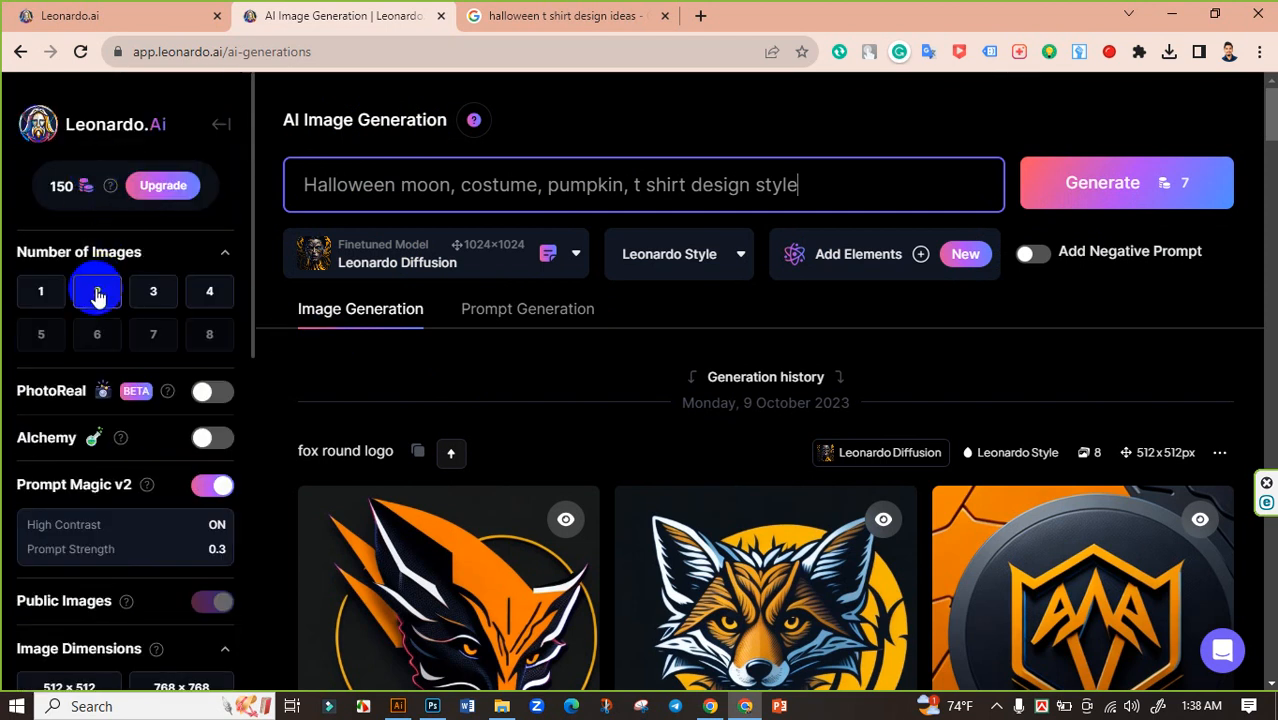
left_click(1135, 190)
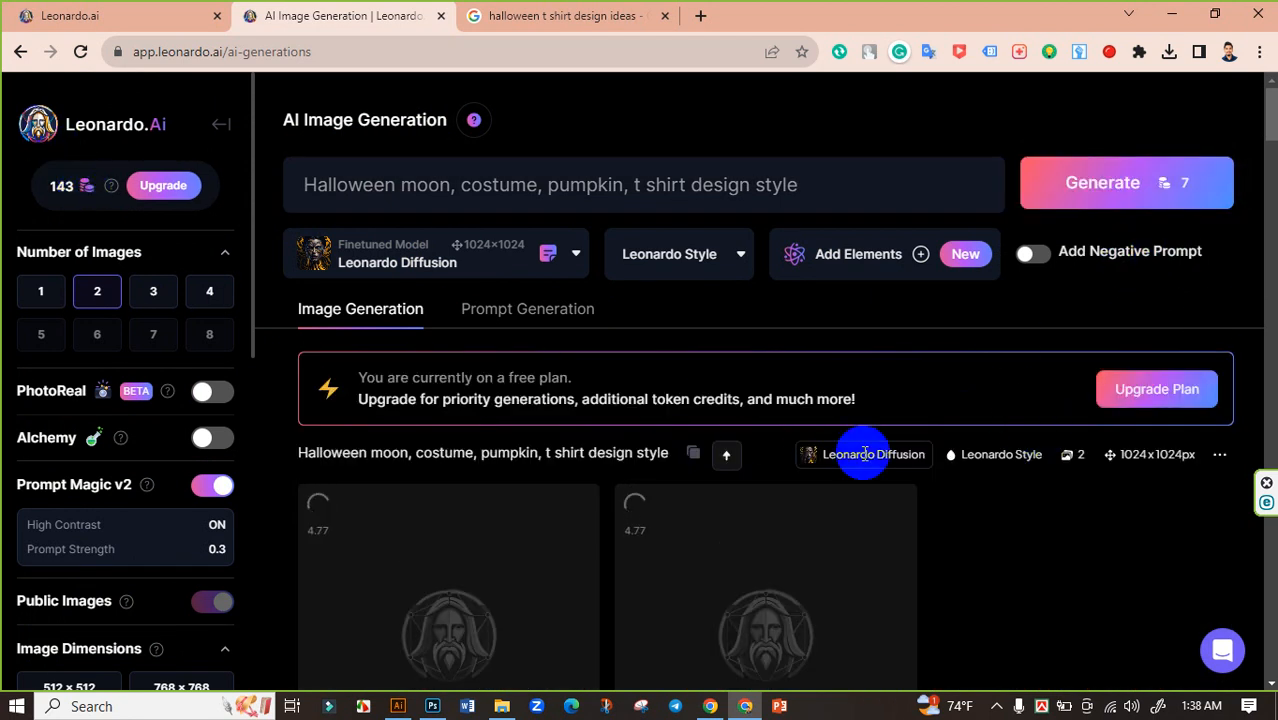
scroll(929, 484, "down", 3)
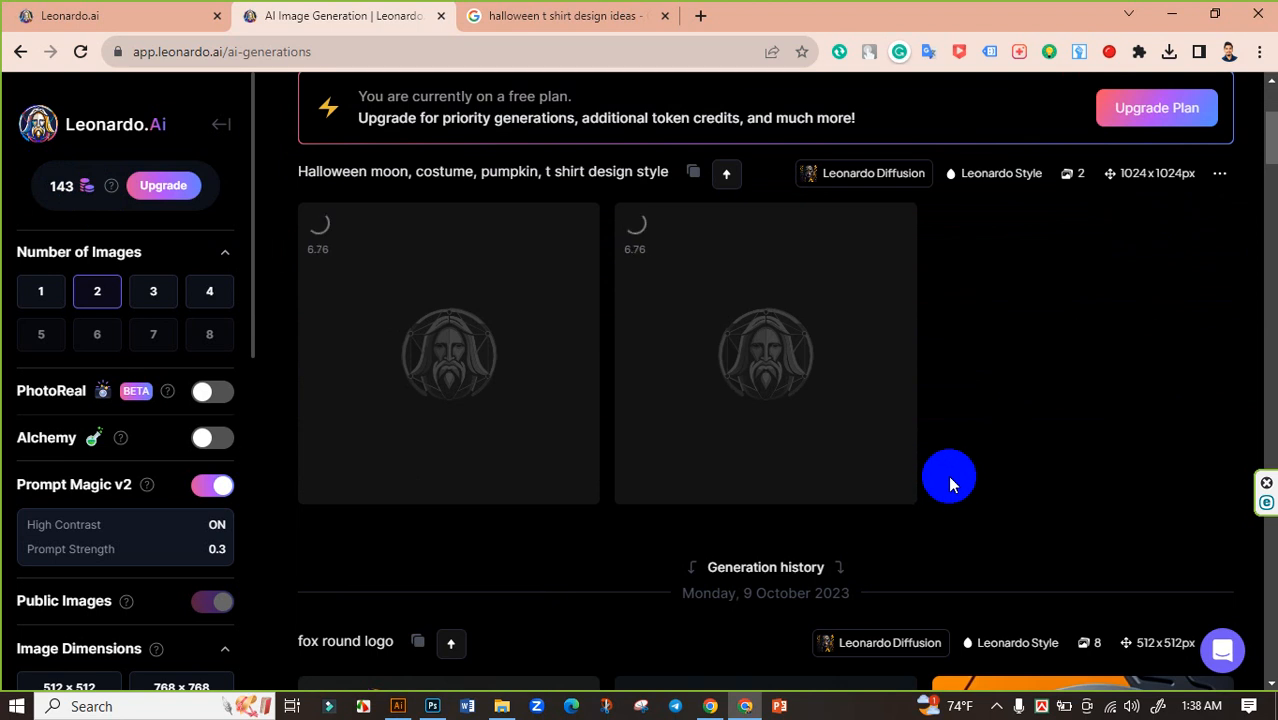
scroll(633, 308, "up", 2)
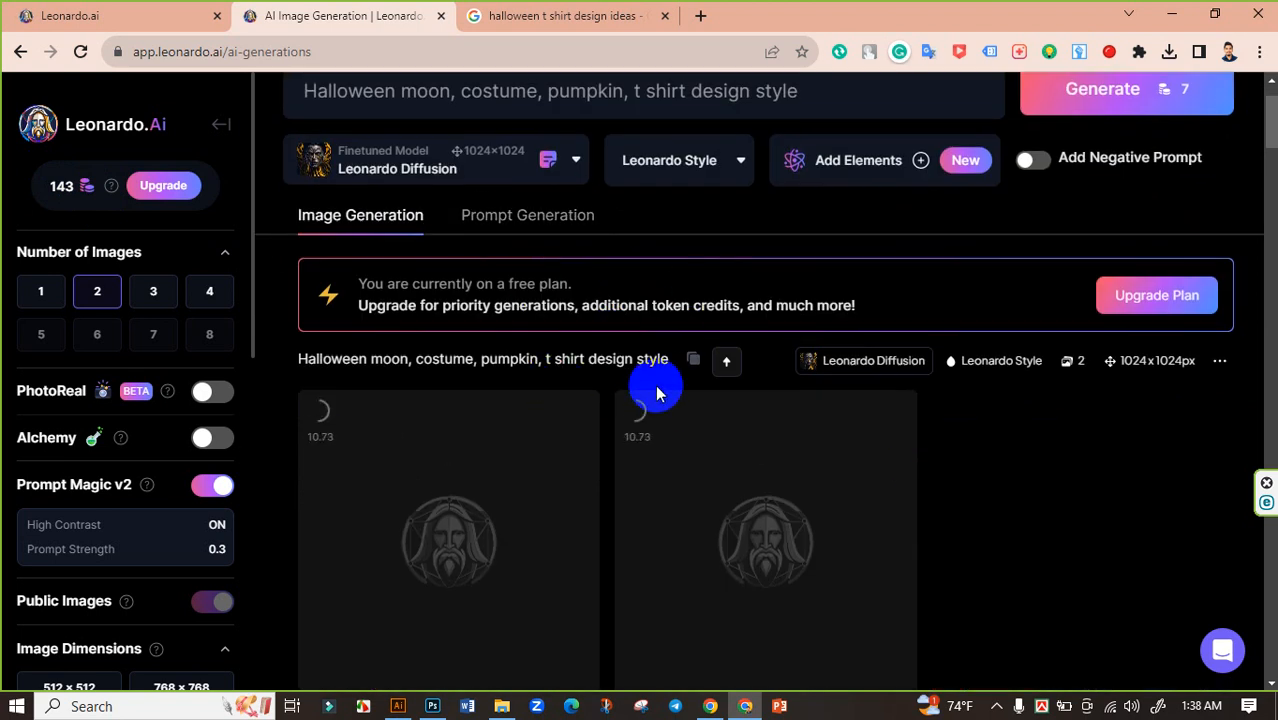
scroll(656, 393, "up", 1)
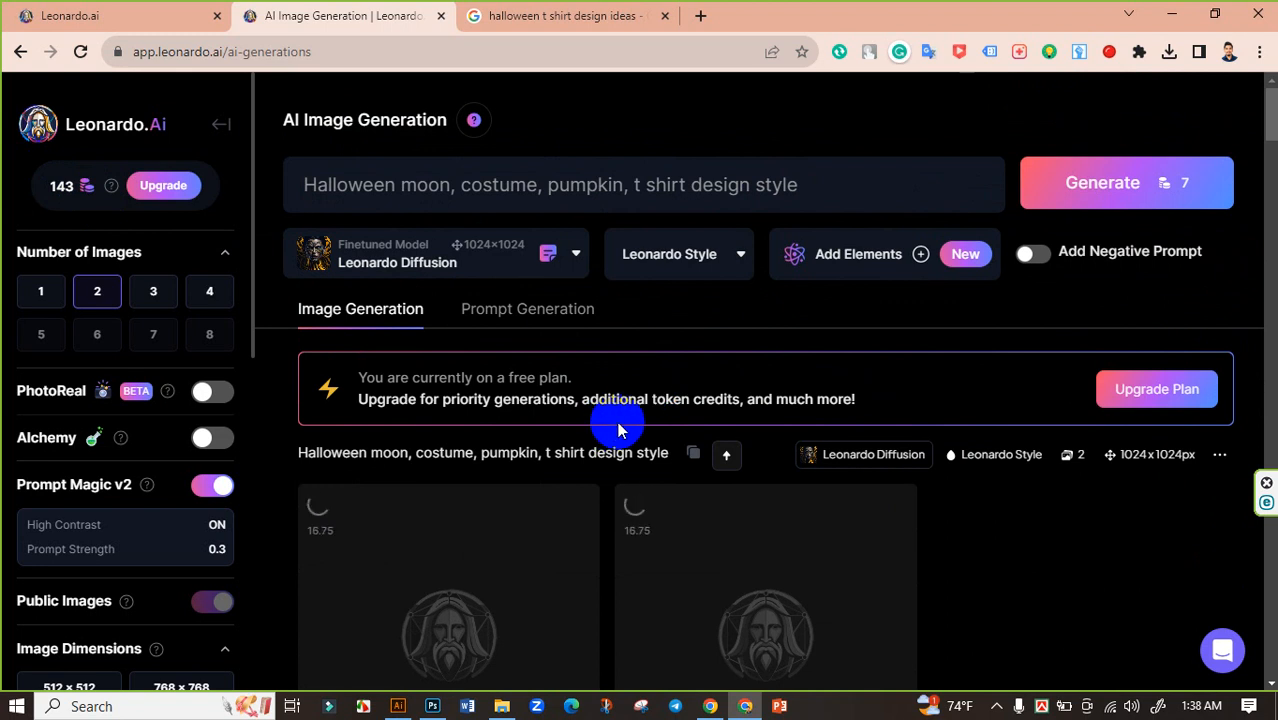
scroll(618, 428, "down", 2)
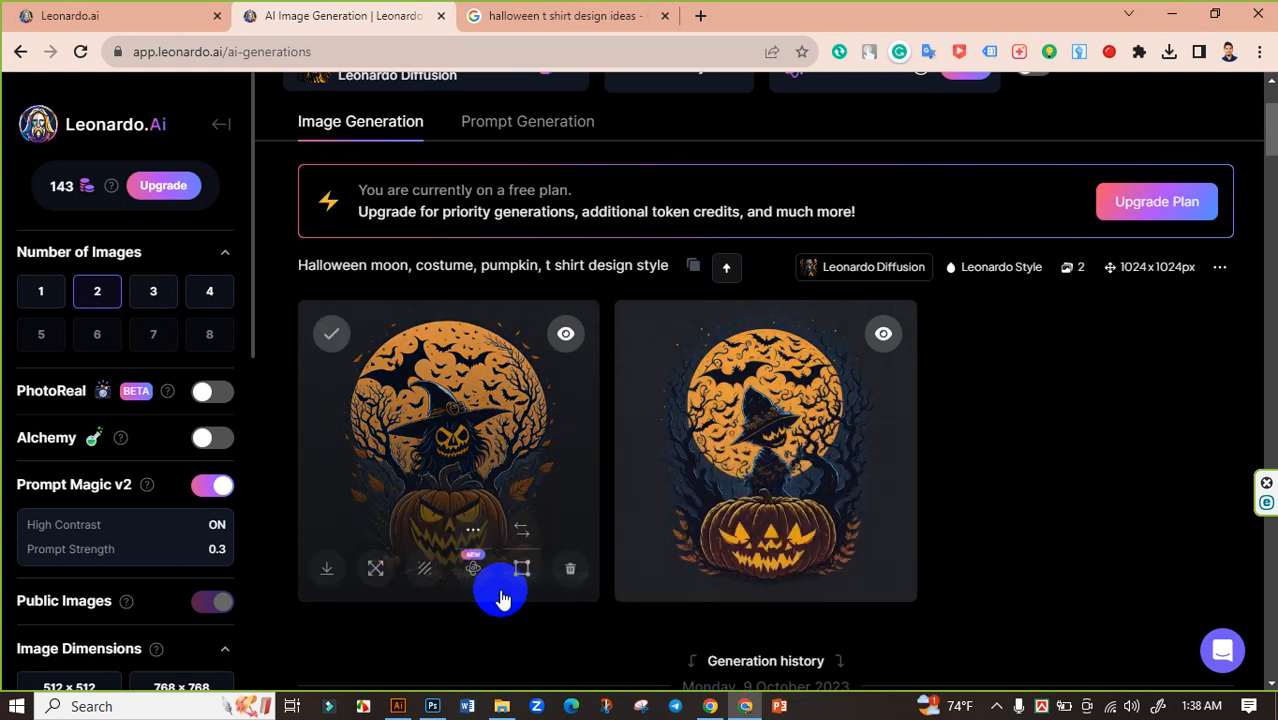
Upscale the first generated witch-and-pumpkin image with HD Smooth Upscaler and download the upscaled version.
mouse_move(900, 556)
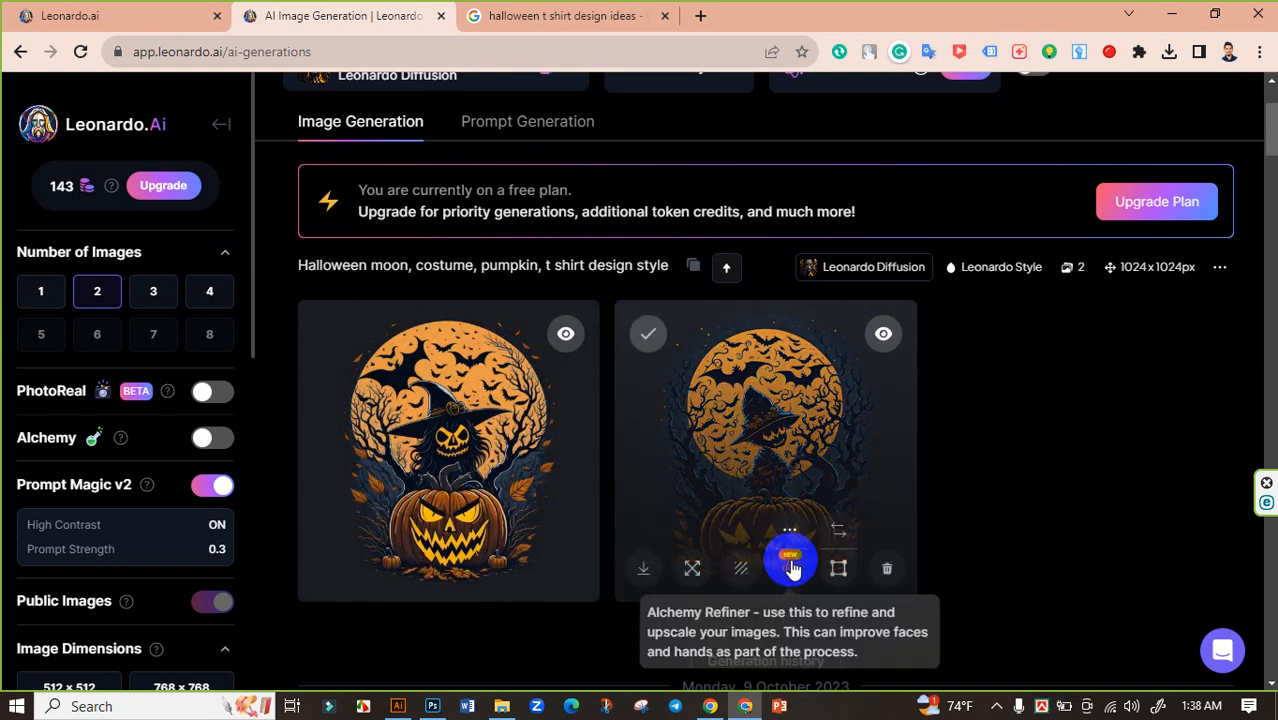
mouse_move(822, 548)
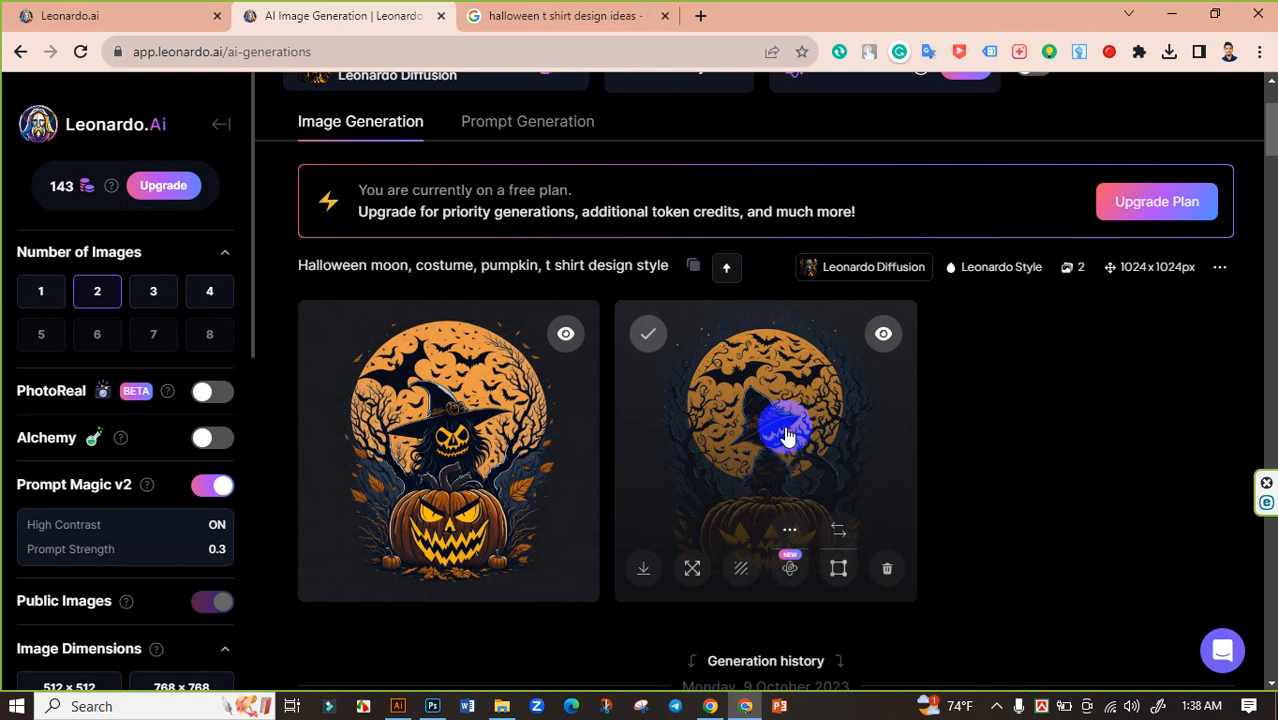
left_click(380, 442)
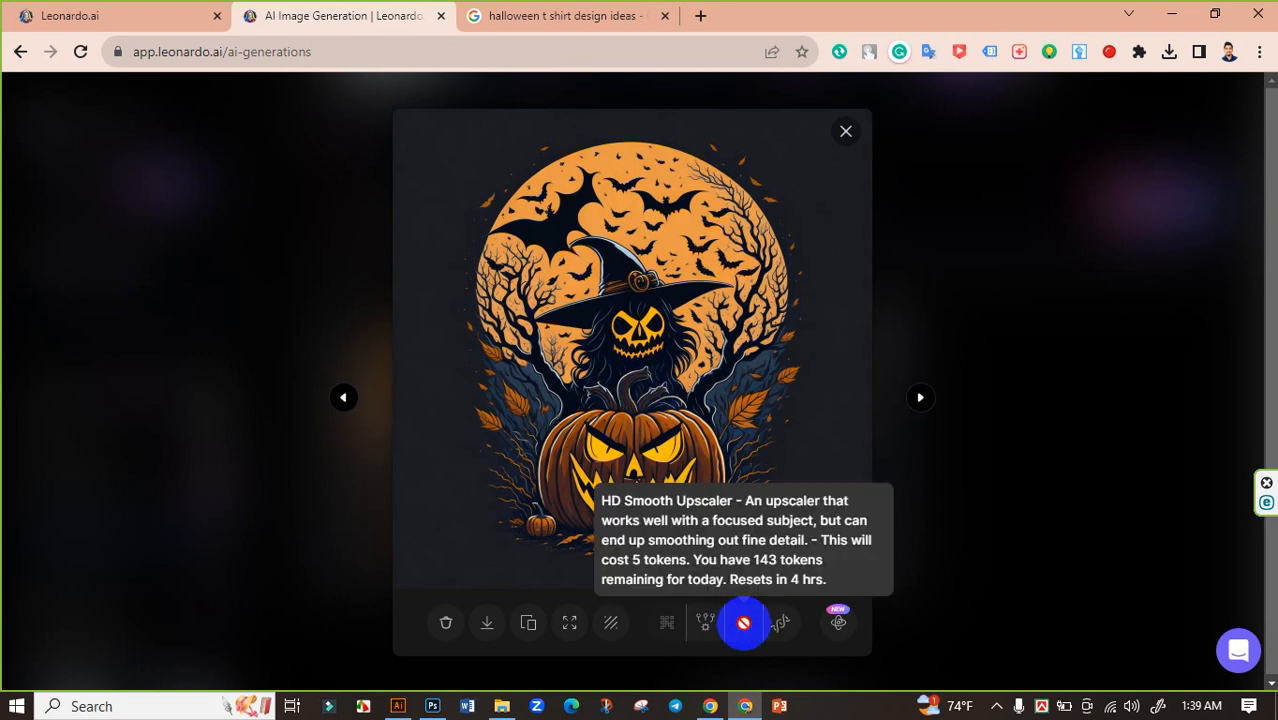
left_click(744, 623)
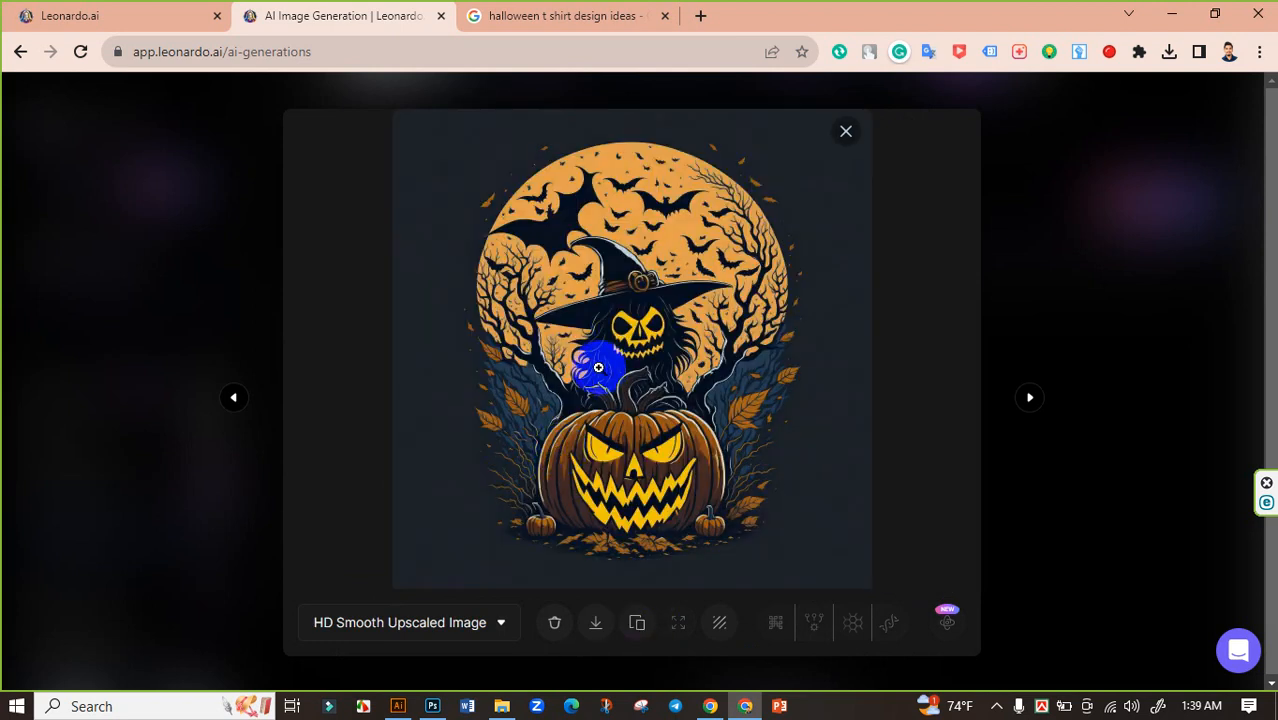
left_click(596, 623)
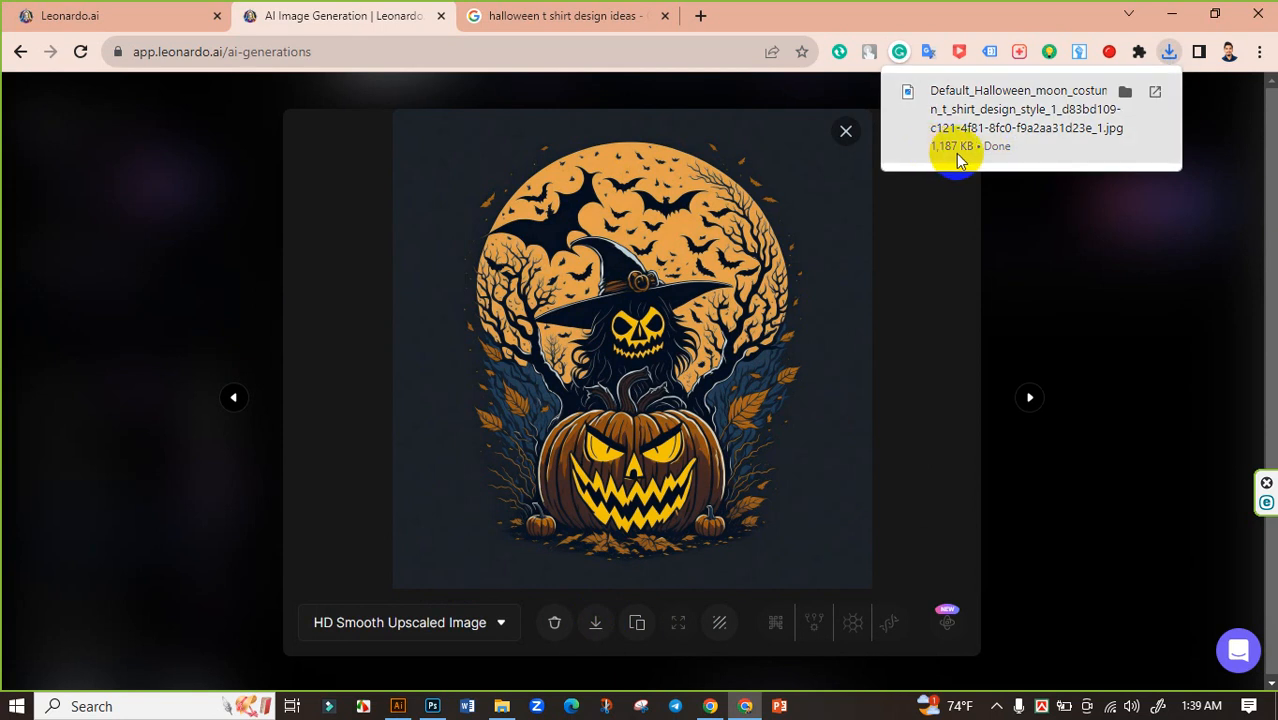
Open the Vectorizer.AI website in a new browser tab and look over its start page.
left_click(605, 16)
left_click(704, 16)
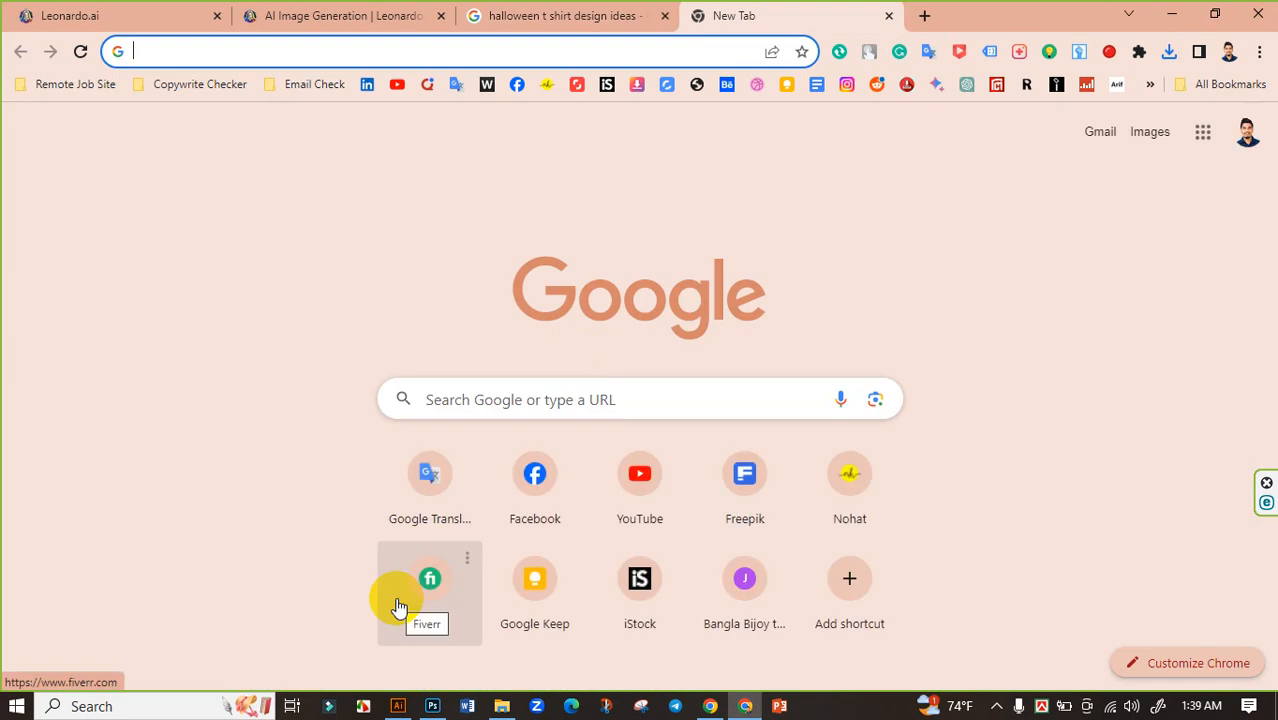
type("ve")
key("Return")
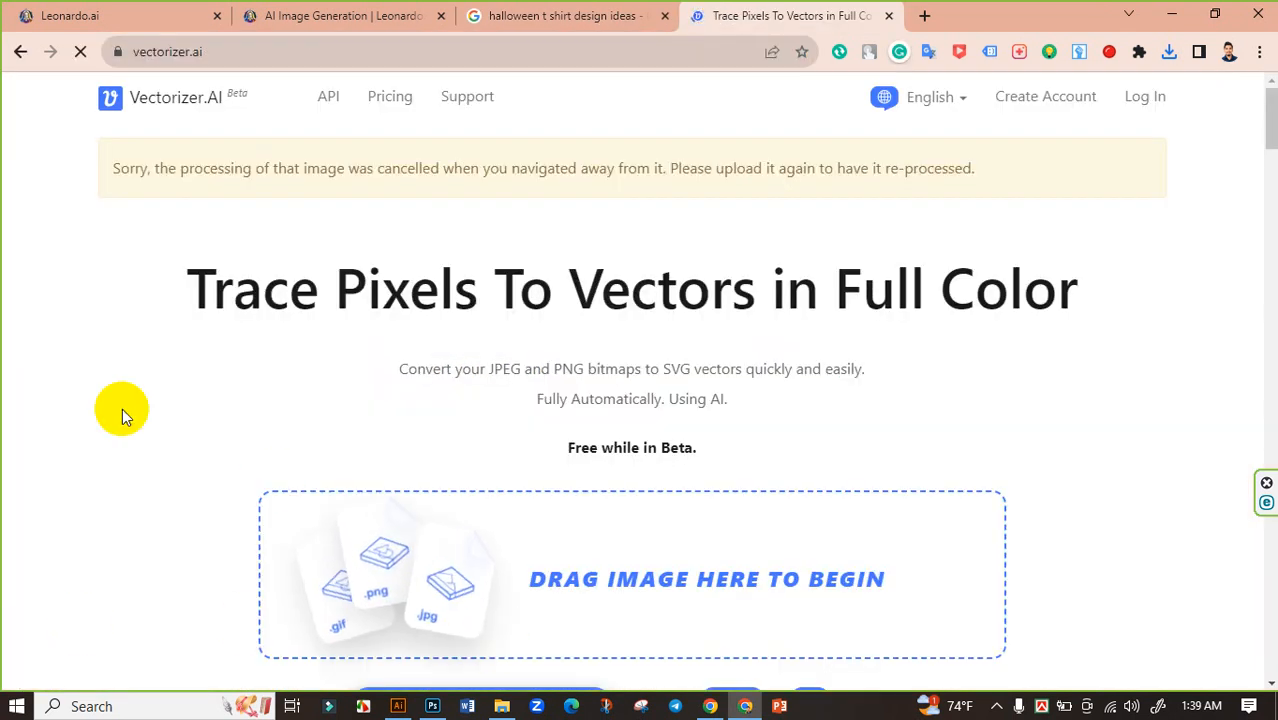
scroll(362, 398, "down", 3)
scroll(362, 400, "up", 3)
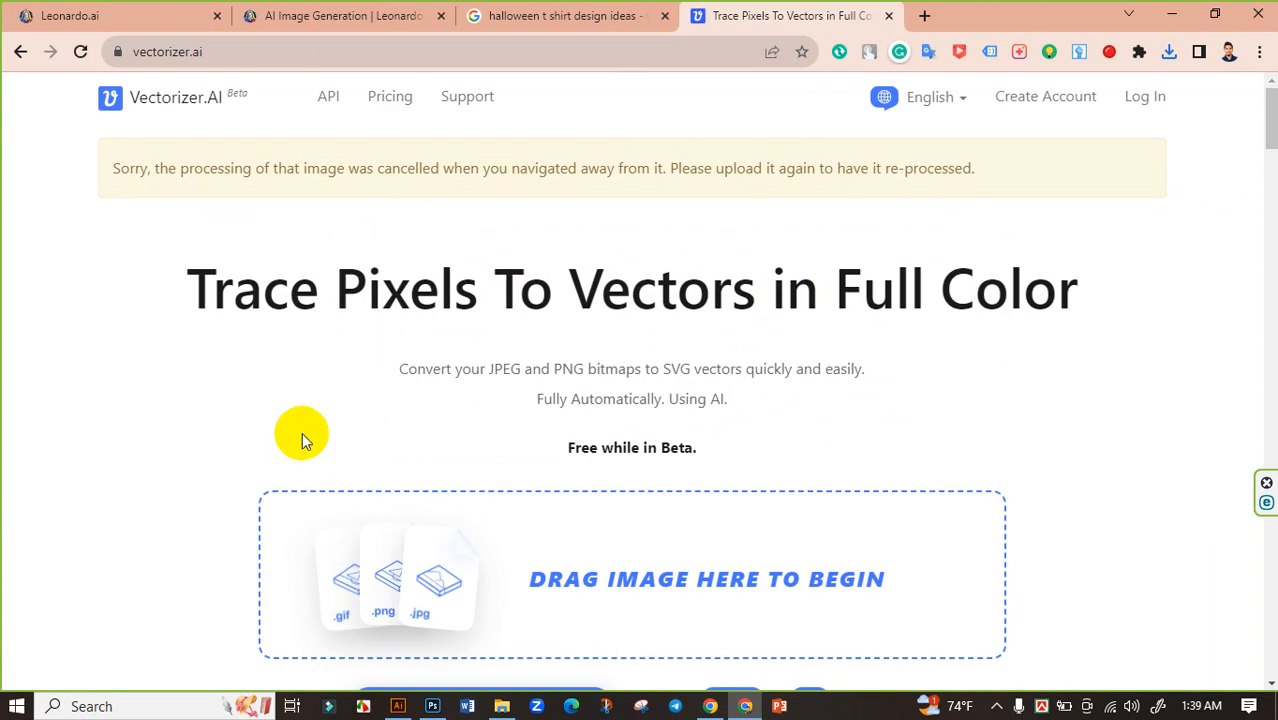
Upload the upscaled Halloween JPG from the Downloads folder and accept the pre-crop at full size to vectorize it.
scroll(302, 433, "down", 2)
left_click(345, 398)
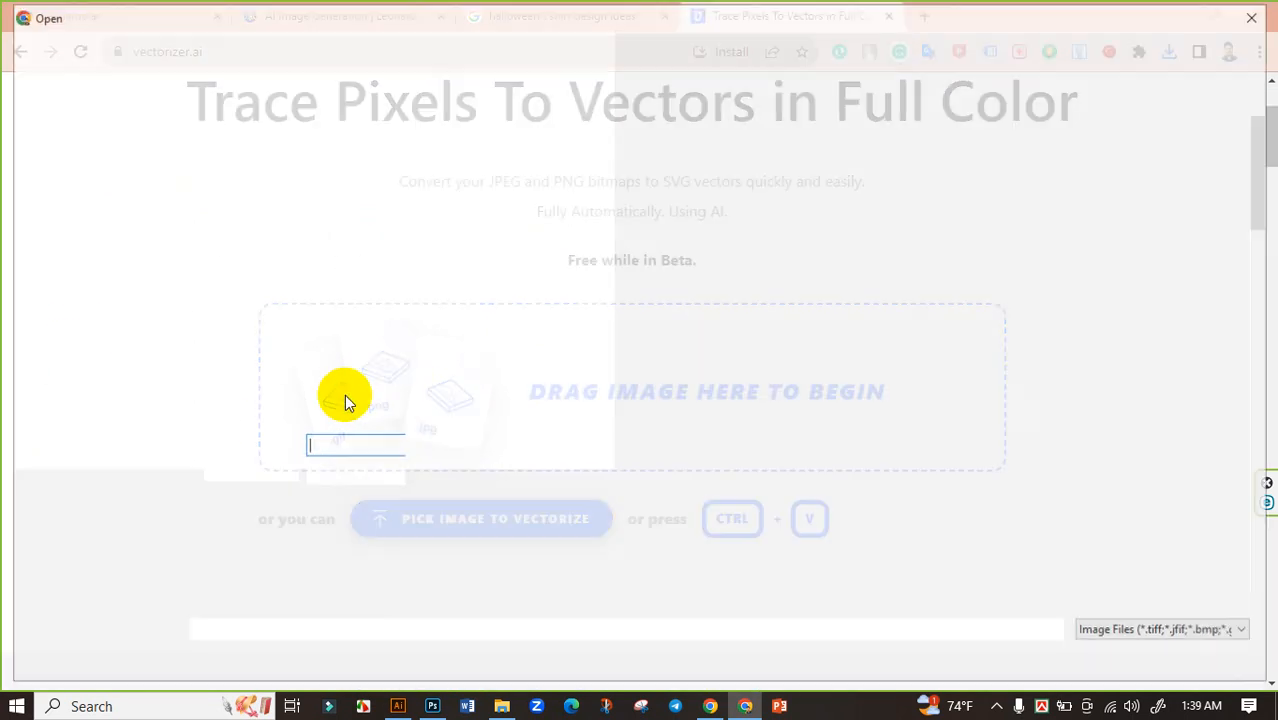
left_click(84, 169)
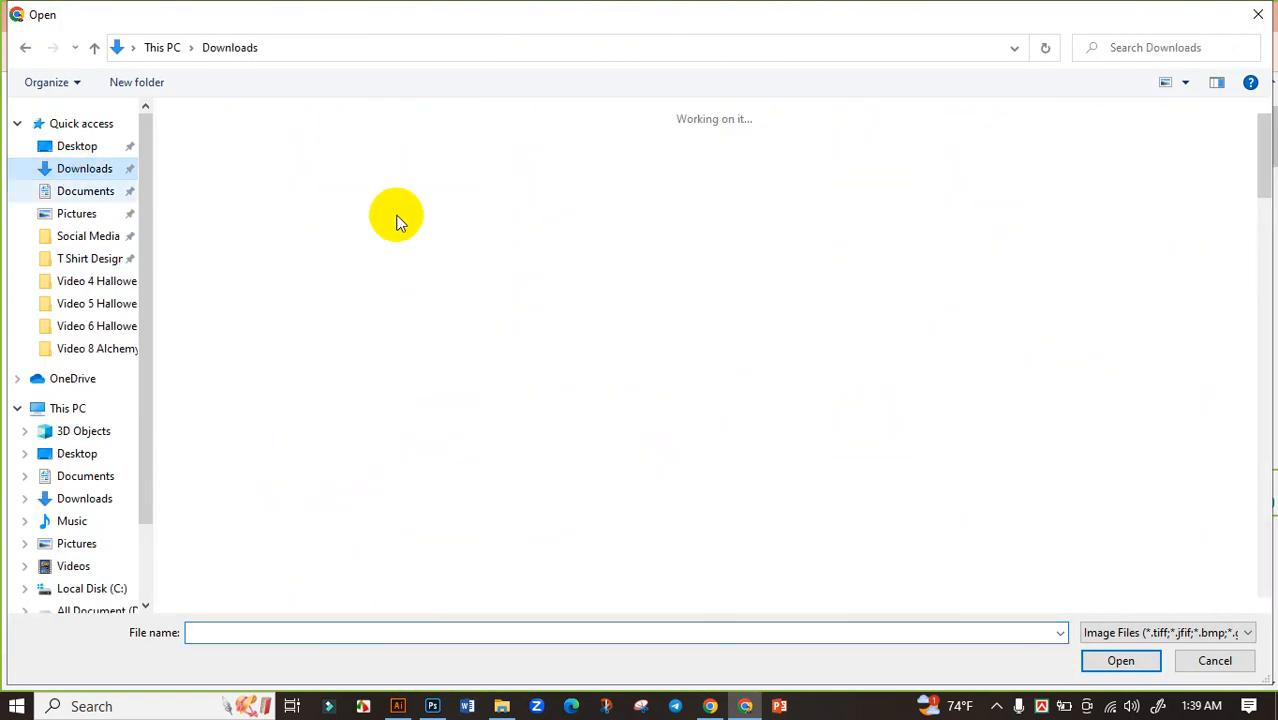
left_click(240, 180)
left_click(1084, 664)
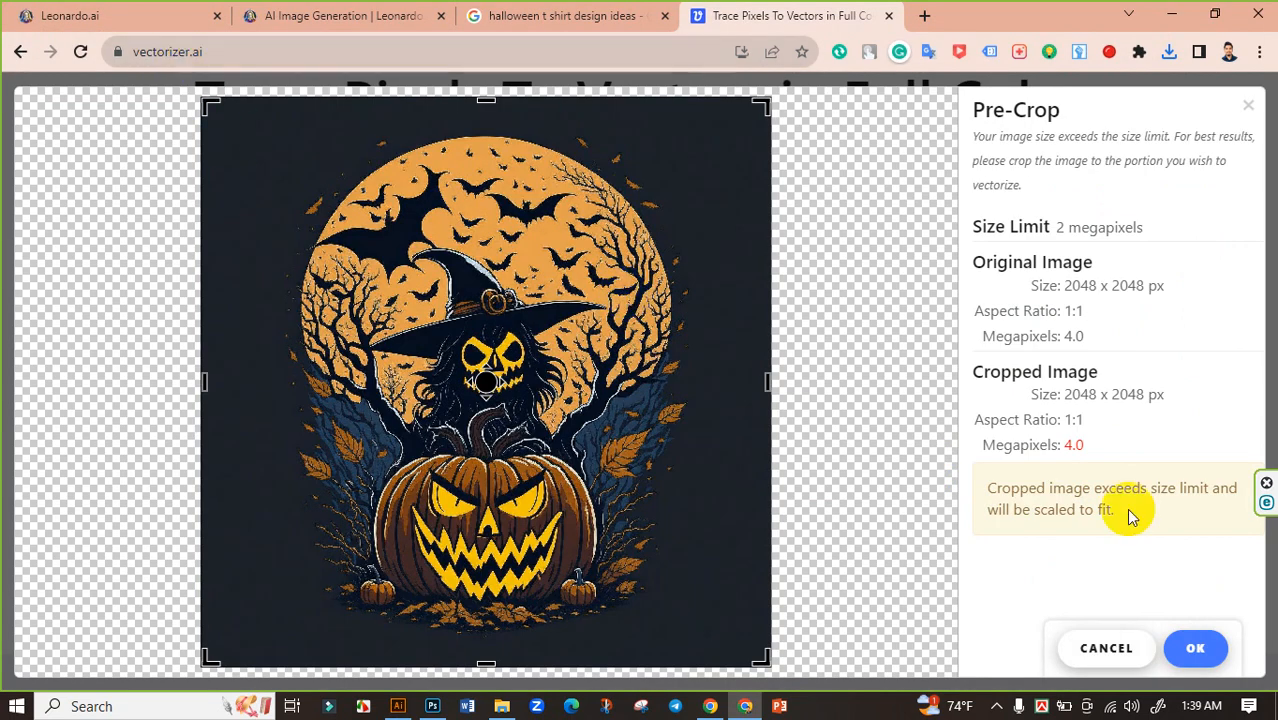
left_click(1195, 648)
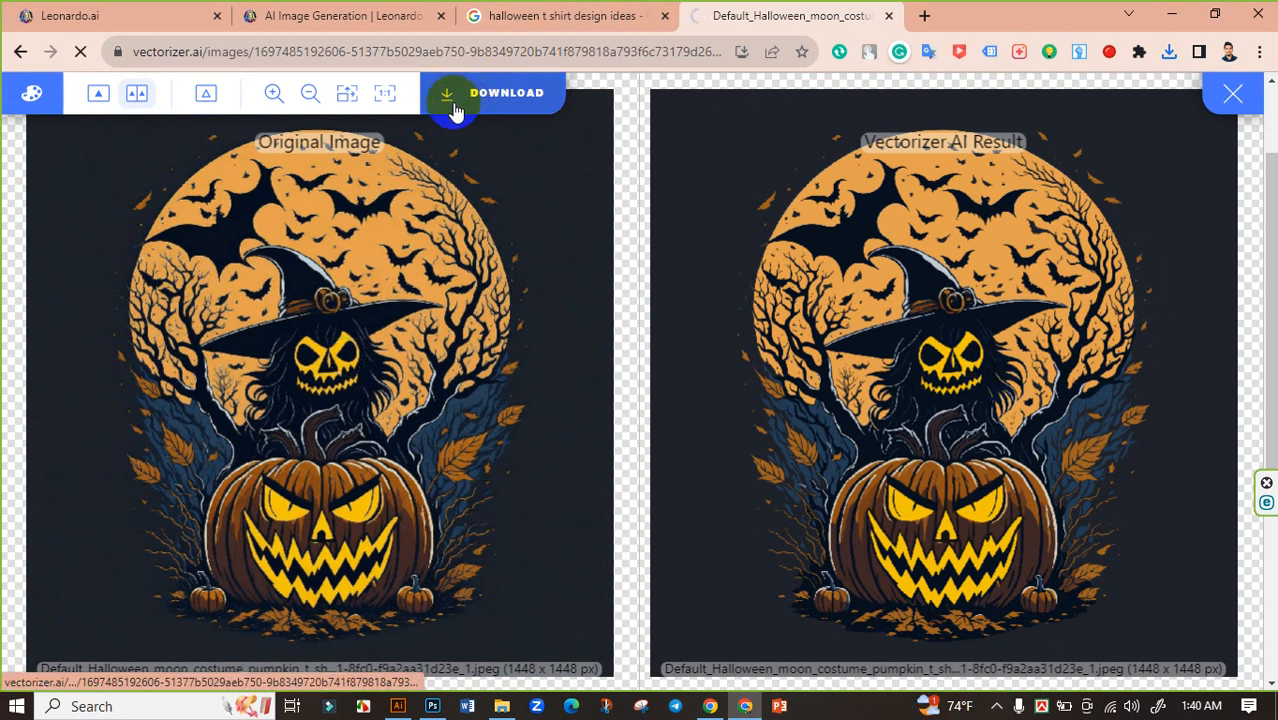
Download the vectorized Halloween image in EPS format and show the file in its folder.
left_click(462, 100)
scroll(300, 250, "down", 1)
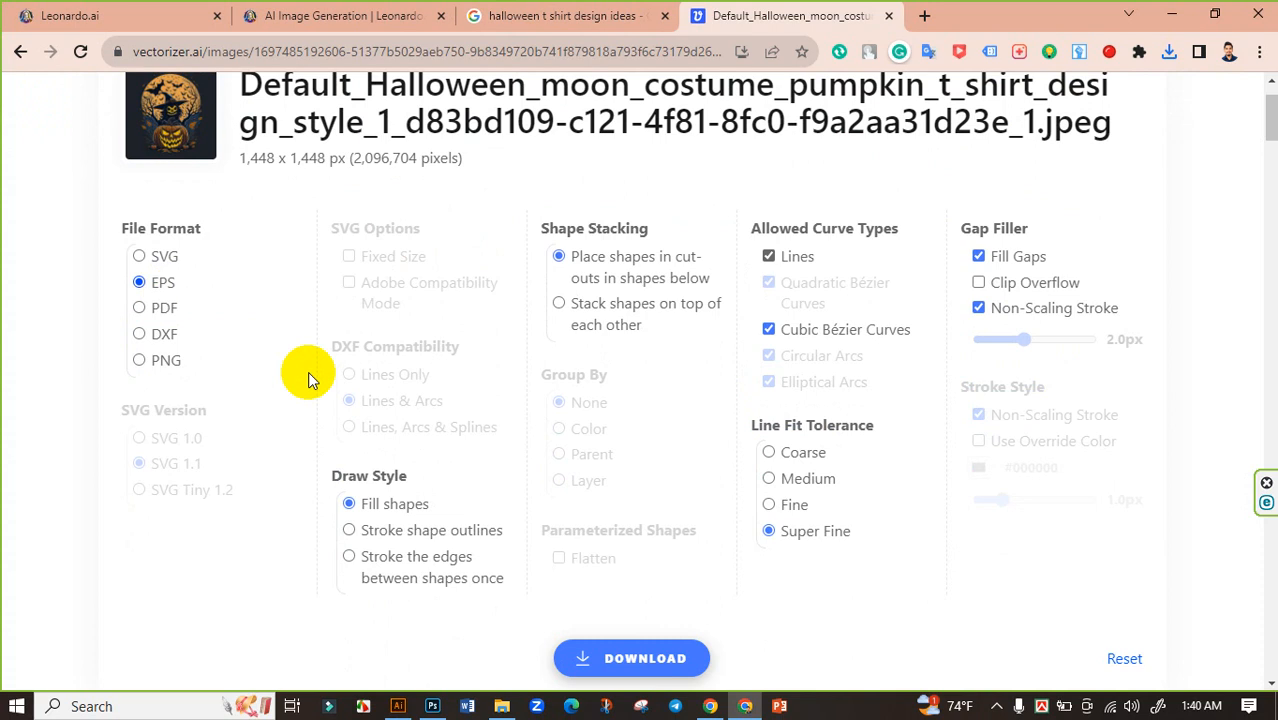
scroll(797, 450, "down", 2)
left_click(588, 470)
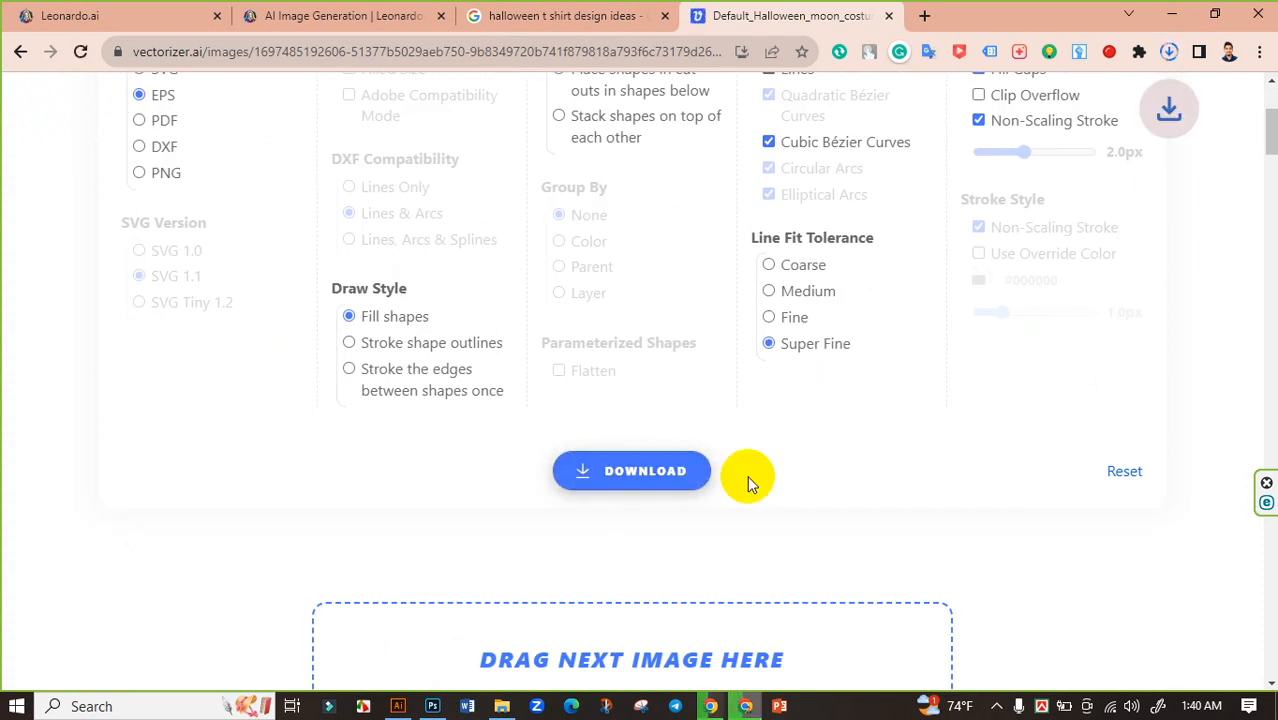
left_click(1168, 55)
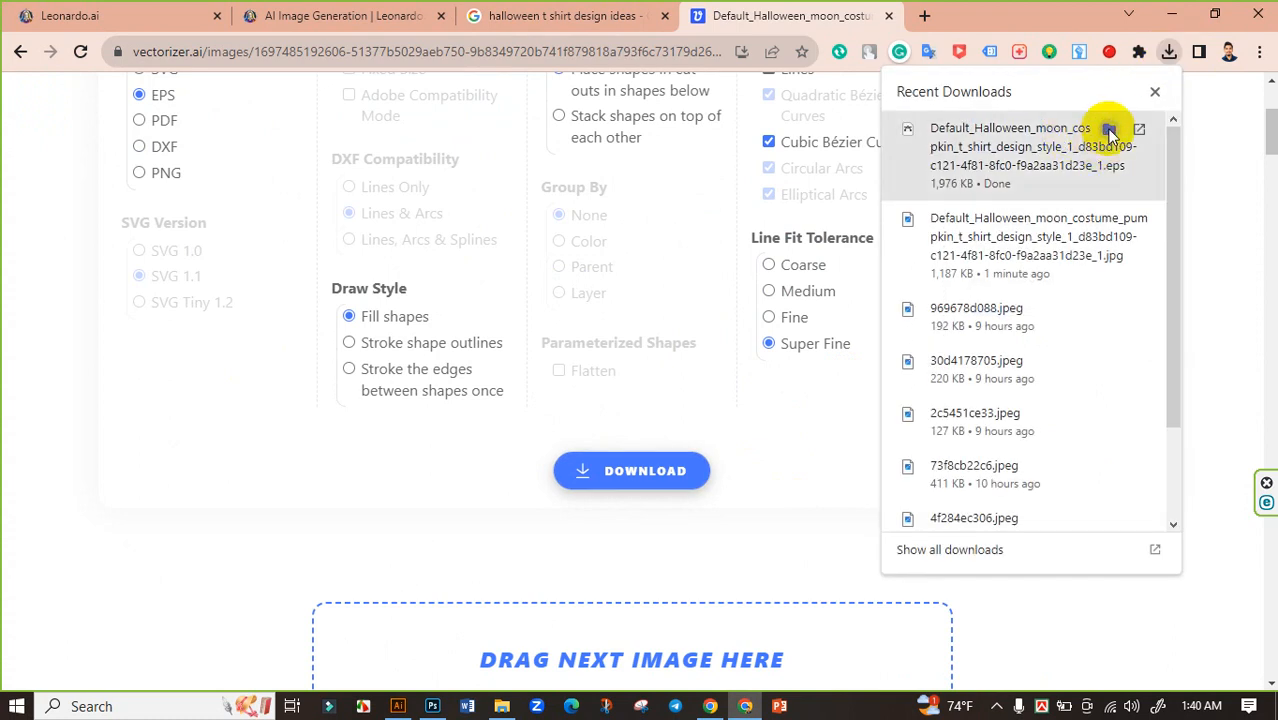
left_click(1109, 130)
Switch to Illustrator and create a new portrait document of 11.9 × 17.9 in with RGB color and 300 ppi raster effects.
double_click(350, 178)
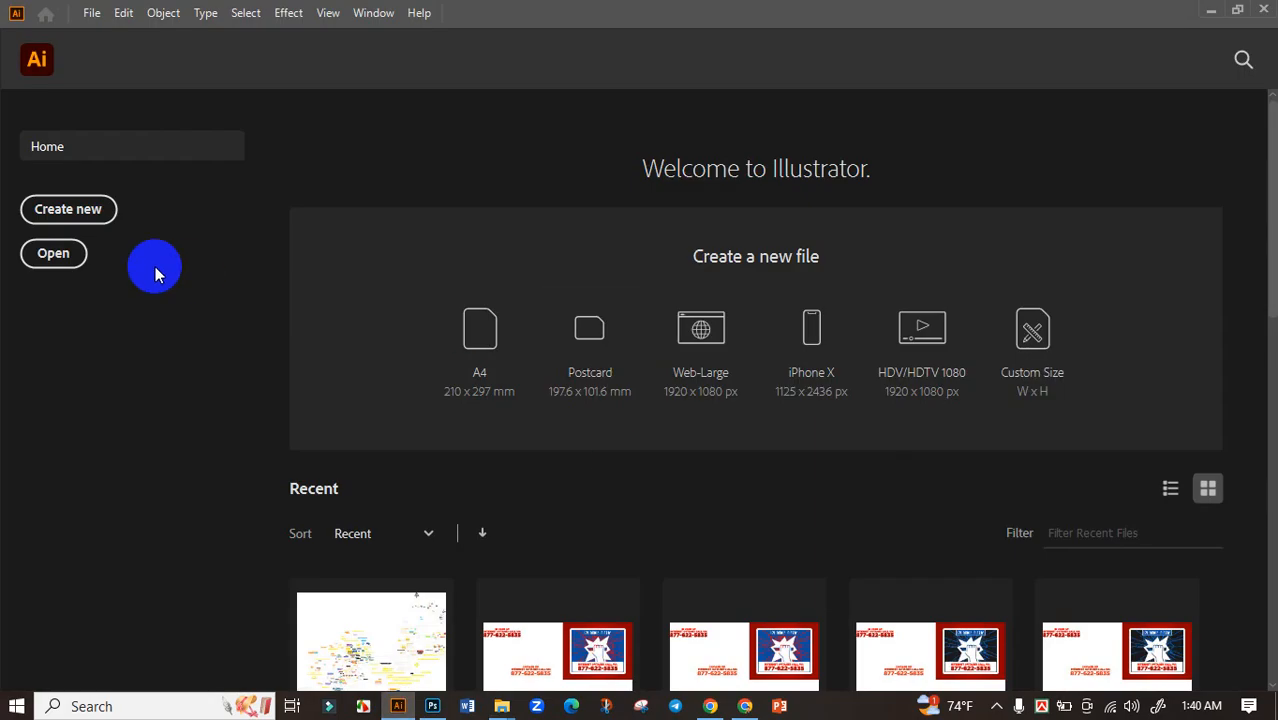
left_click(96, 221)
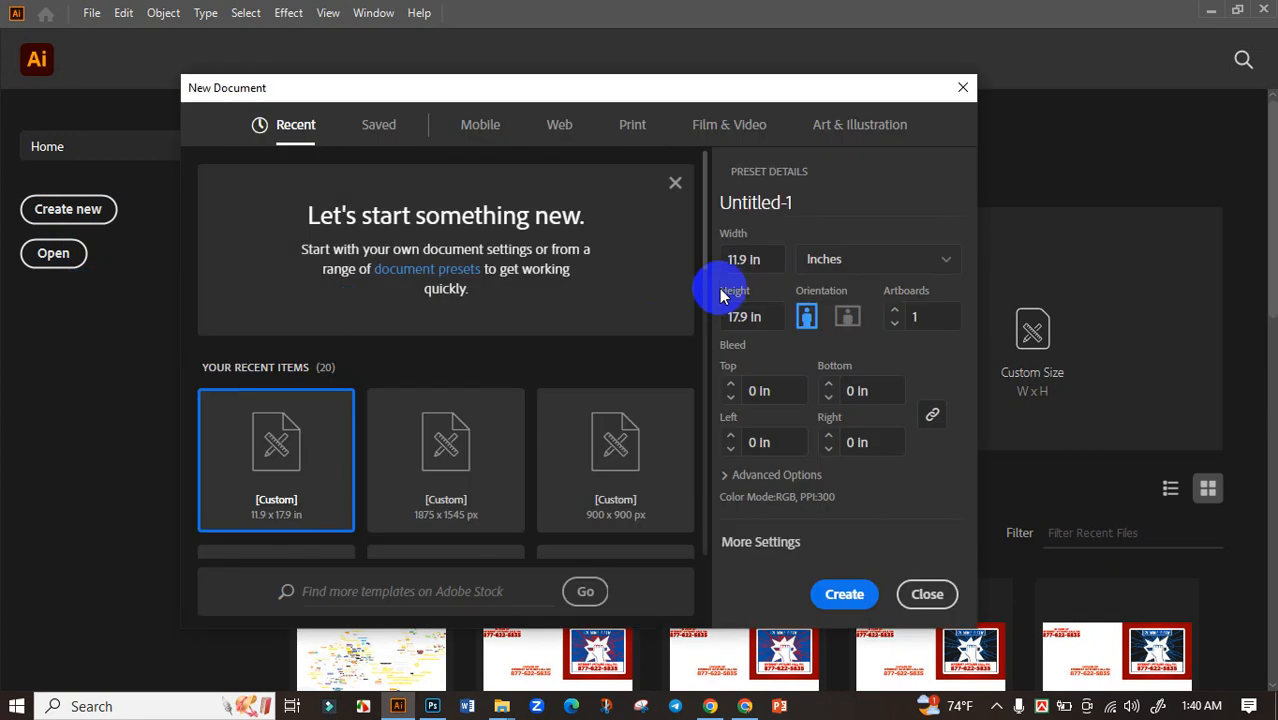
left_click_drag(730, 261, 776, 260)
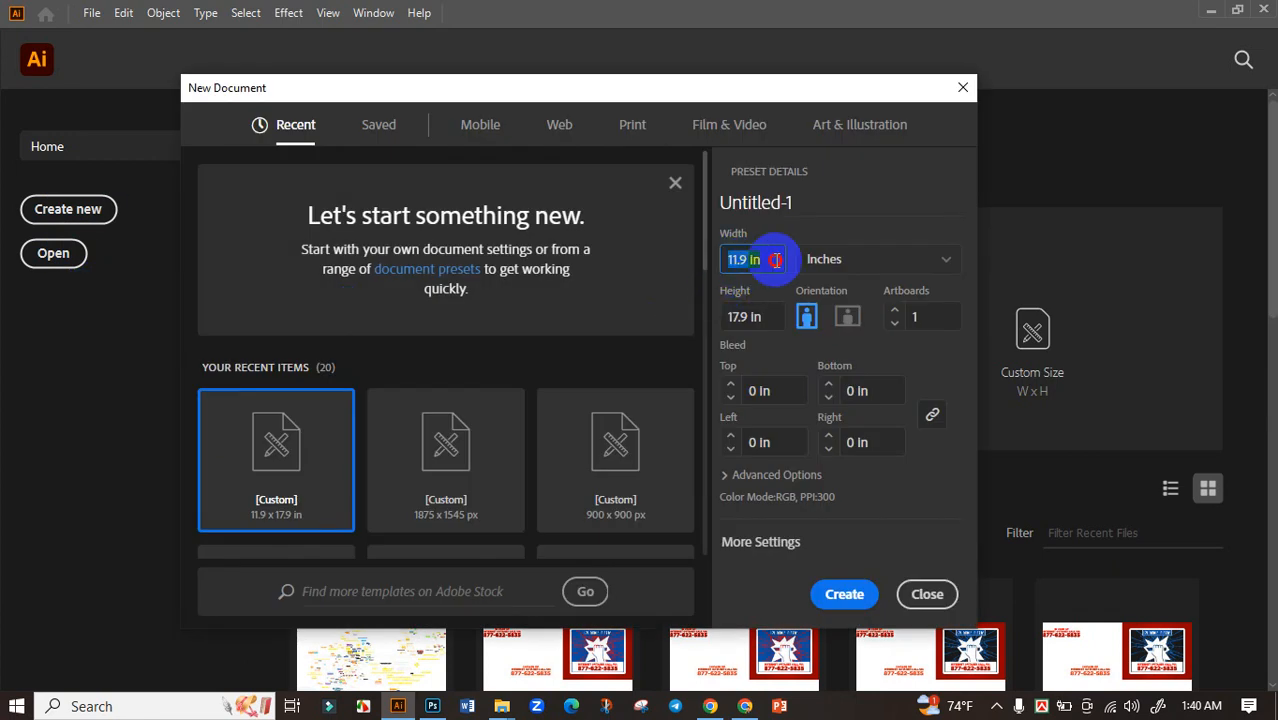
left_click(776, 260)
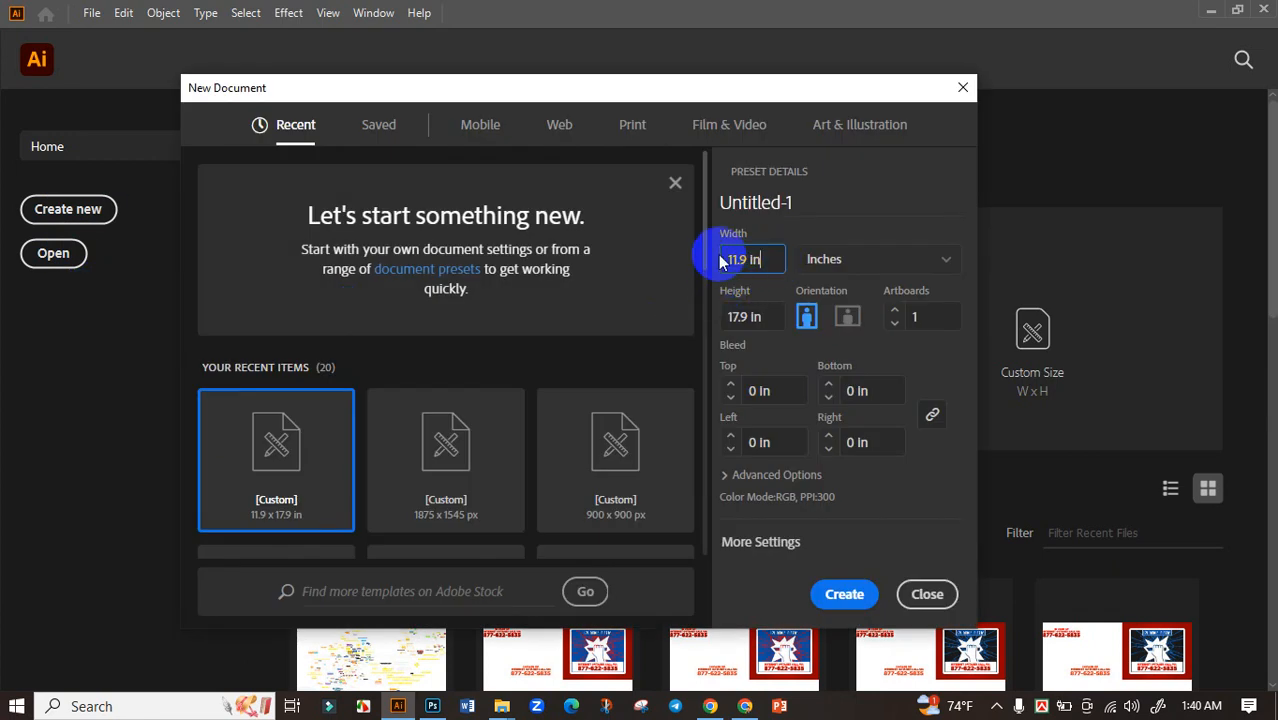
left_click_drag(723, 257, 763, 261)
left_click(731, 258)
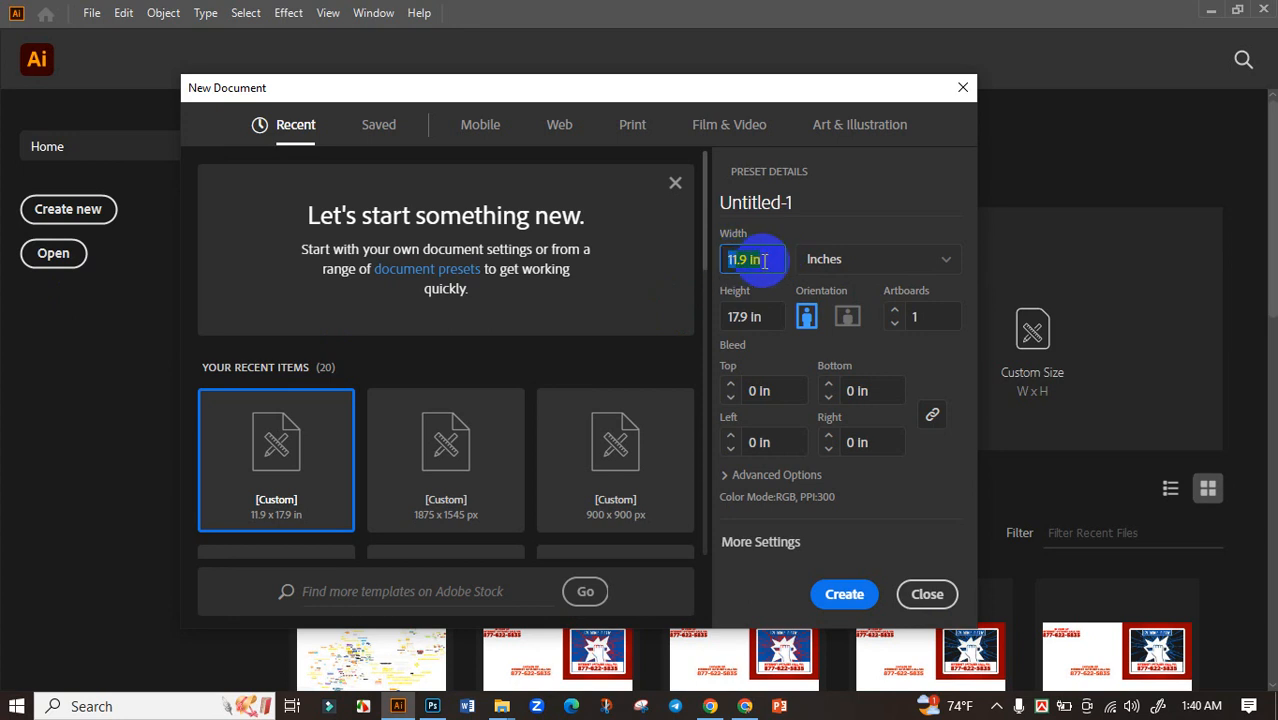
left_click(731, 313)
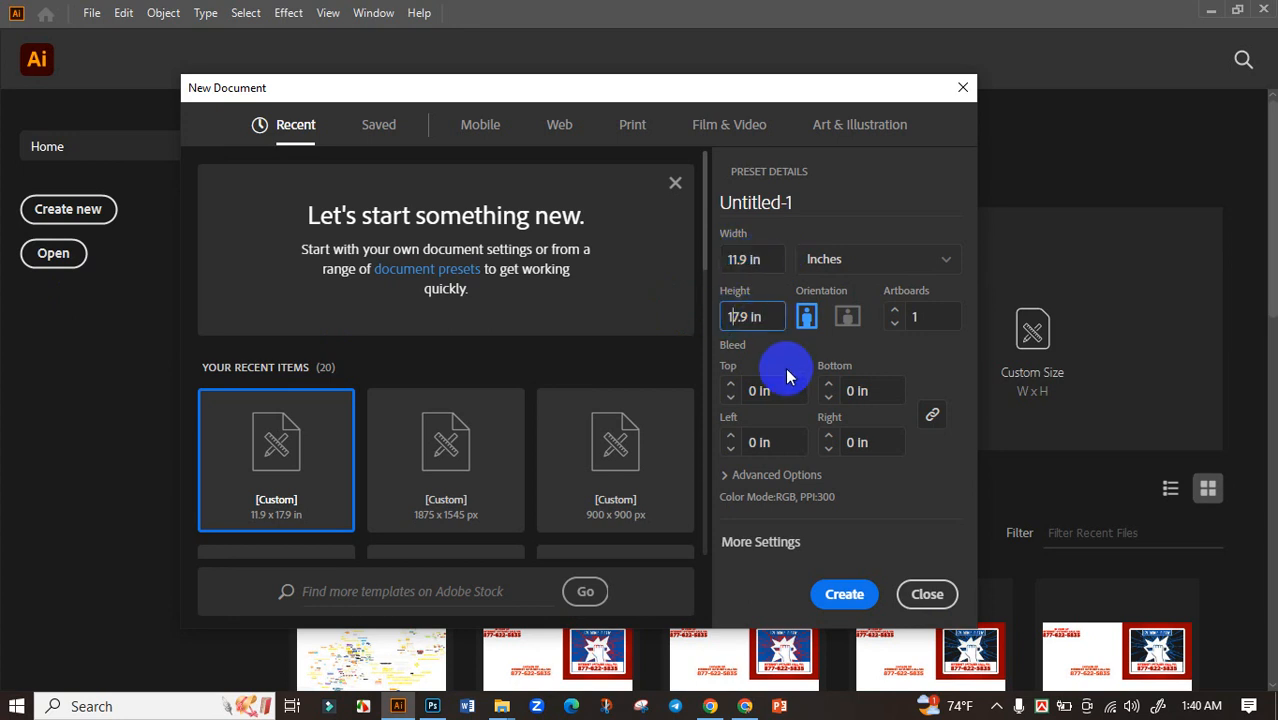
left_click(807, 482)
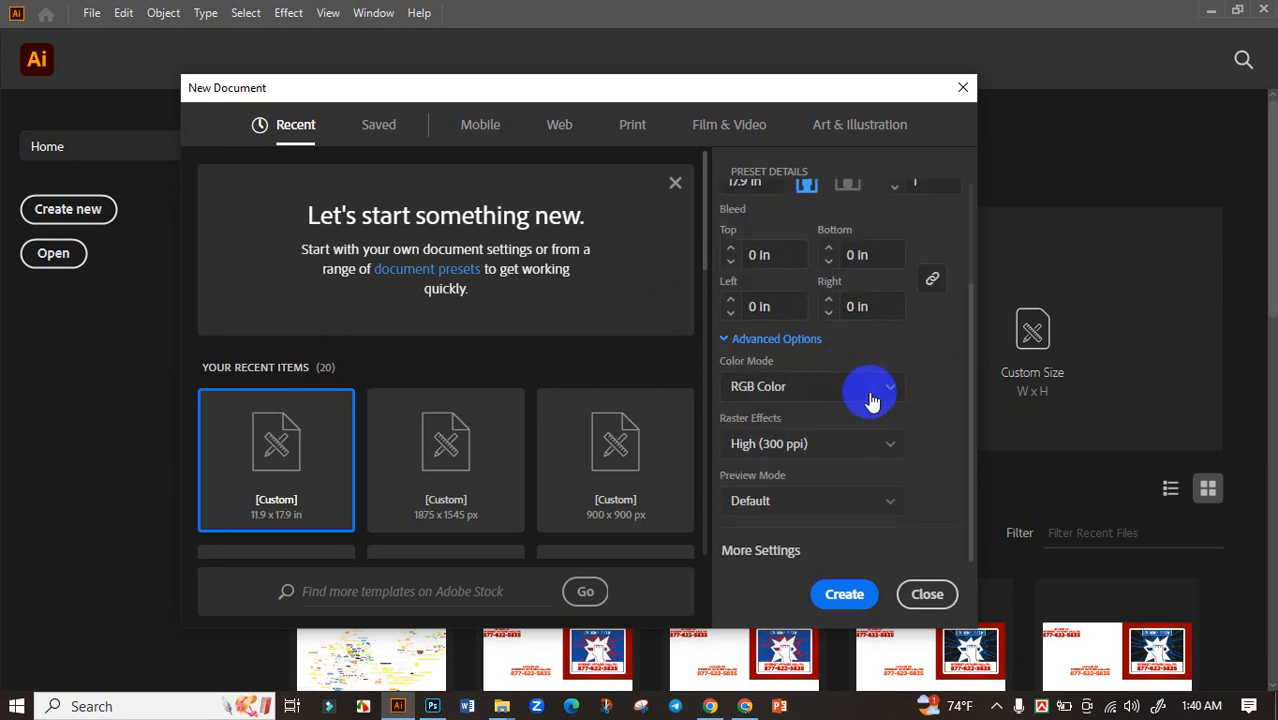
left_click(859, 594)
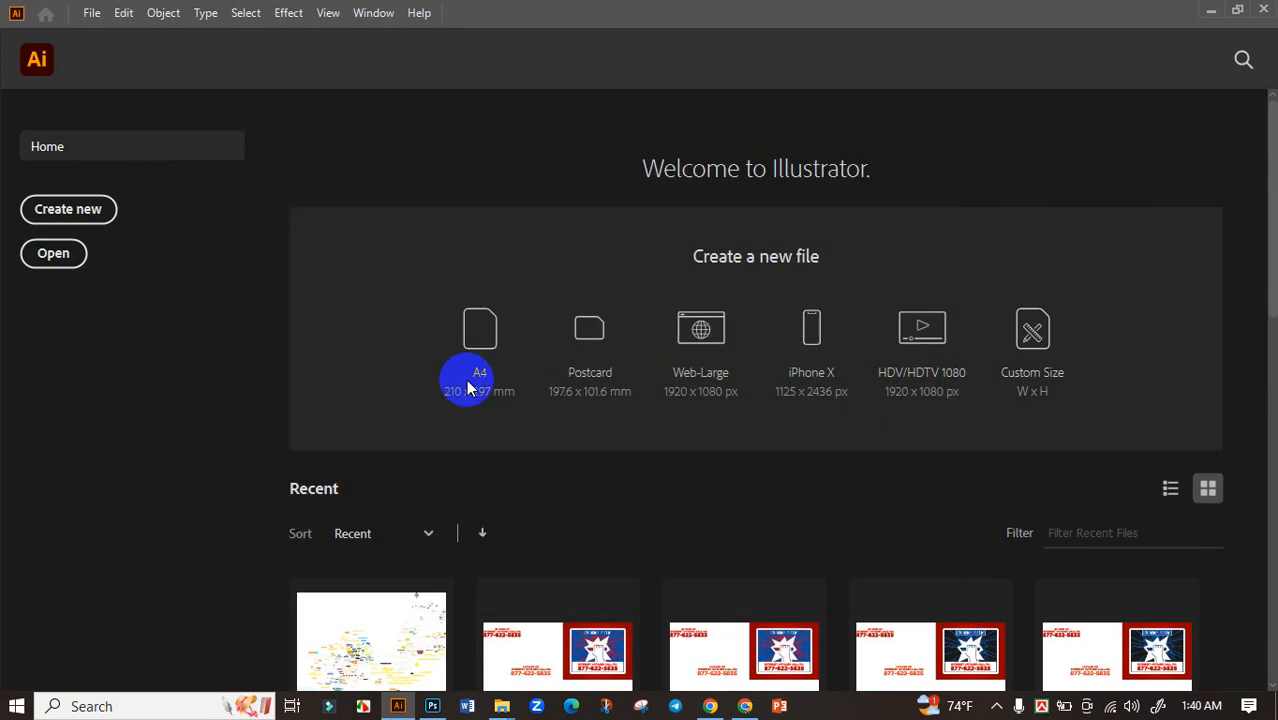
left_click(467, 388)
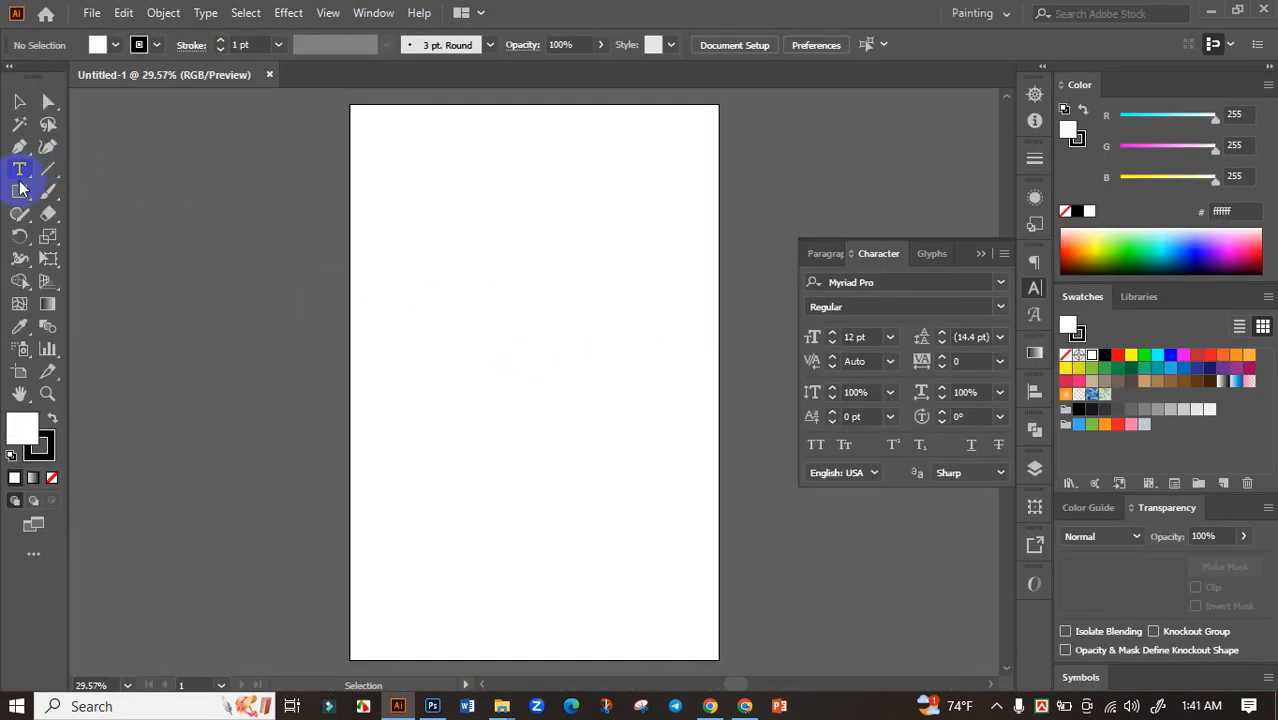
Draw a rectangle covering the whole artboard, fill it with black and deselect it.
left_click(20, 190)
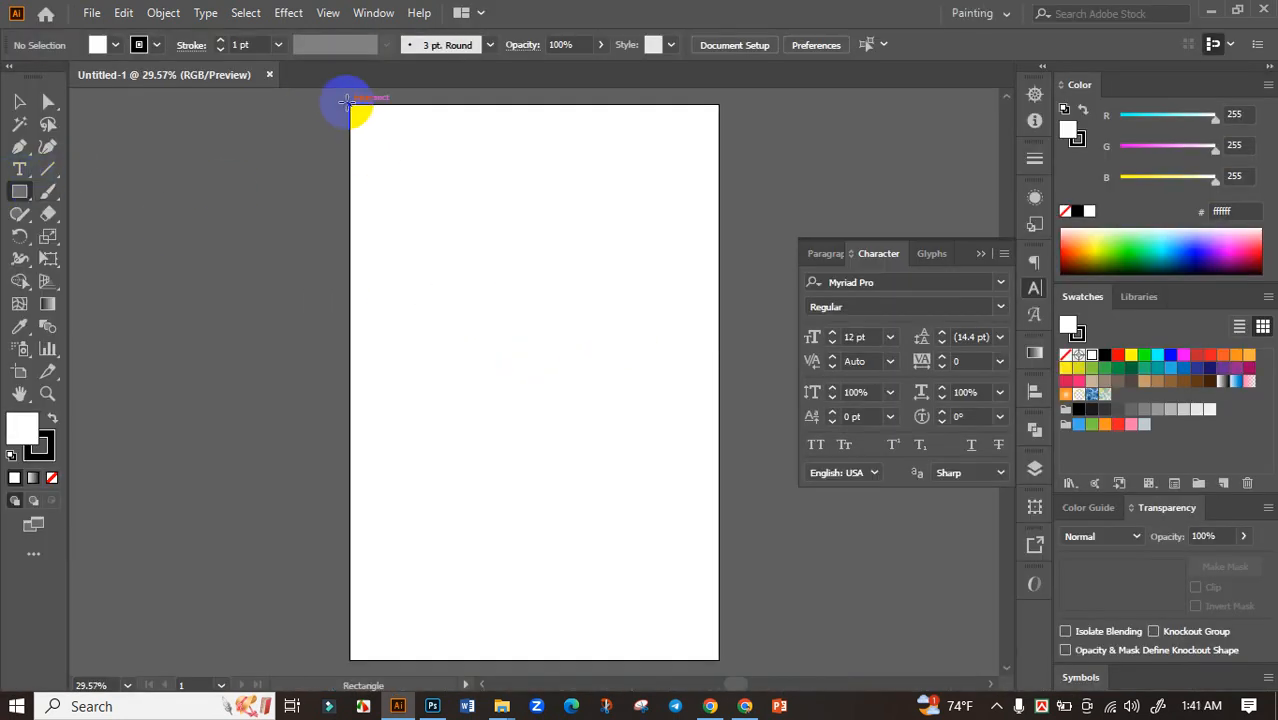
left_click_drag(347, 101, 718, 660)
left_click(1106, 357)
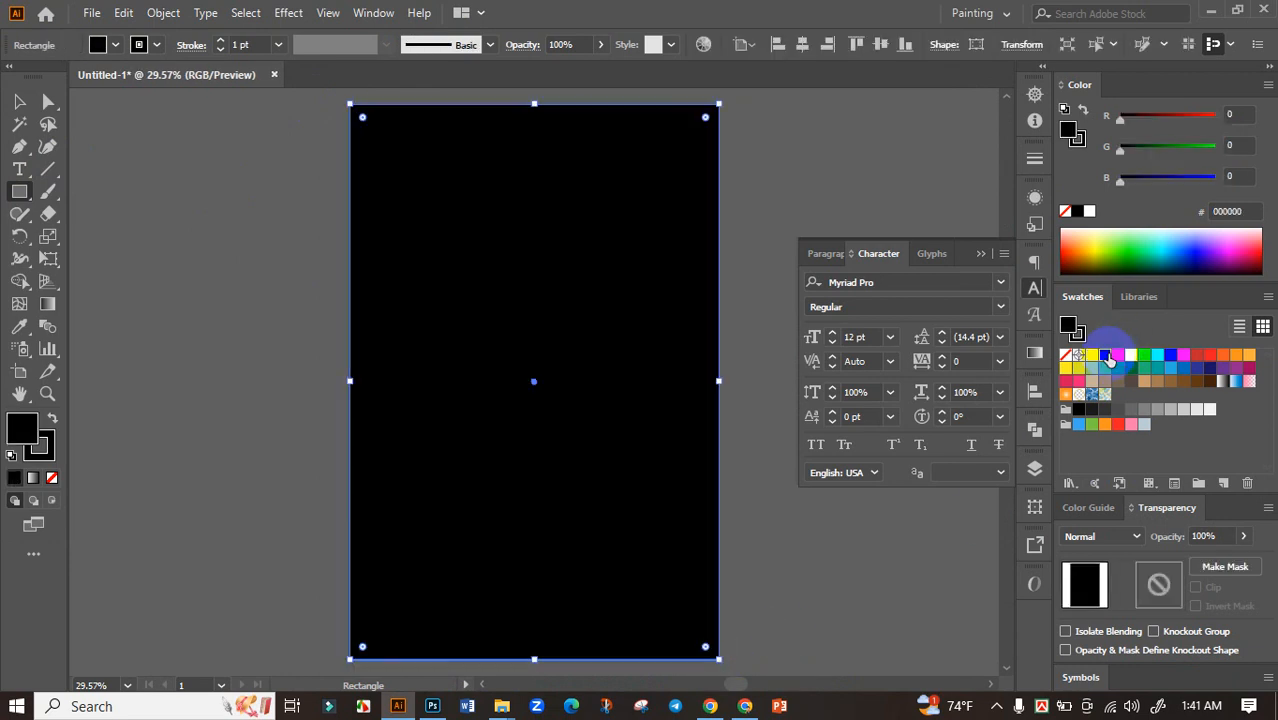
left_click(19, 101)
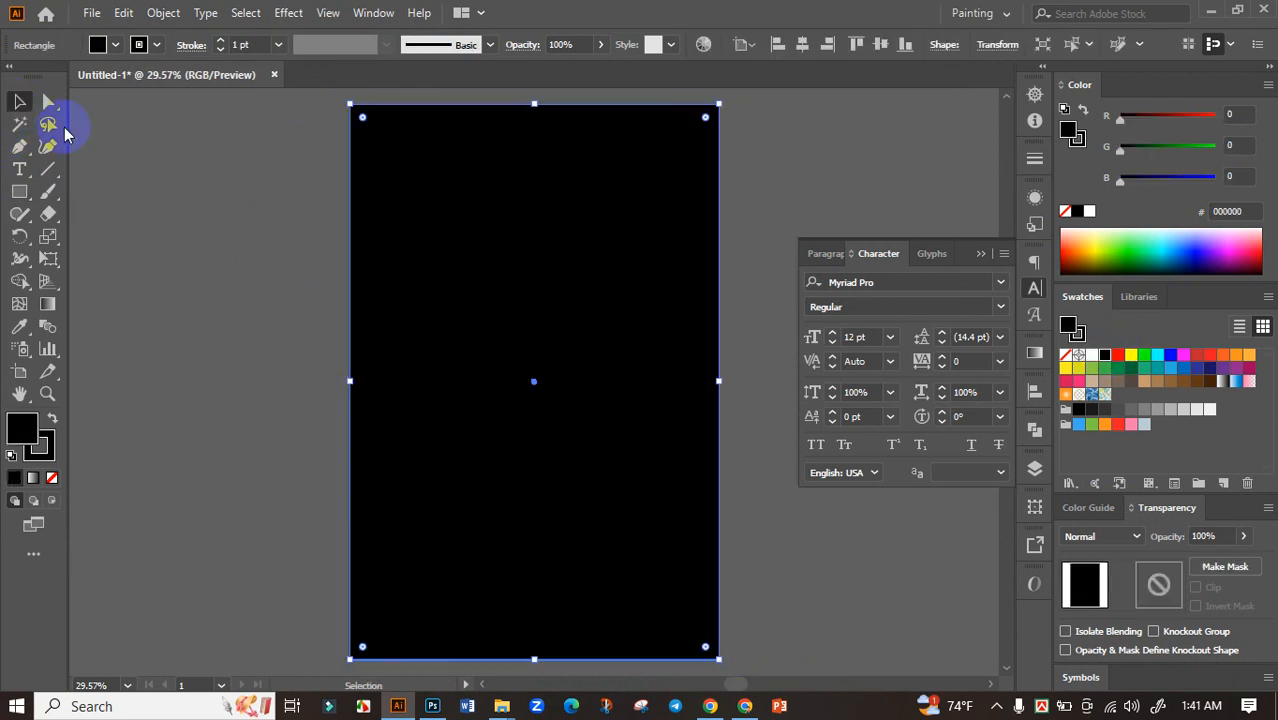
left_click(261, 273)
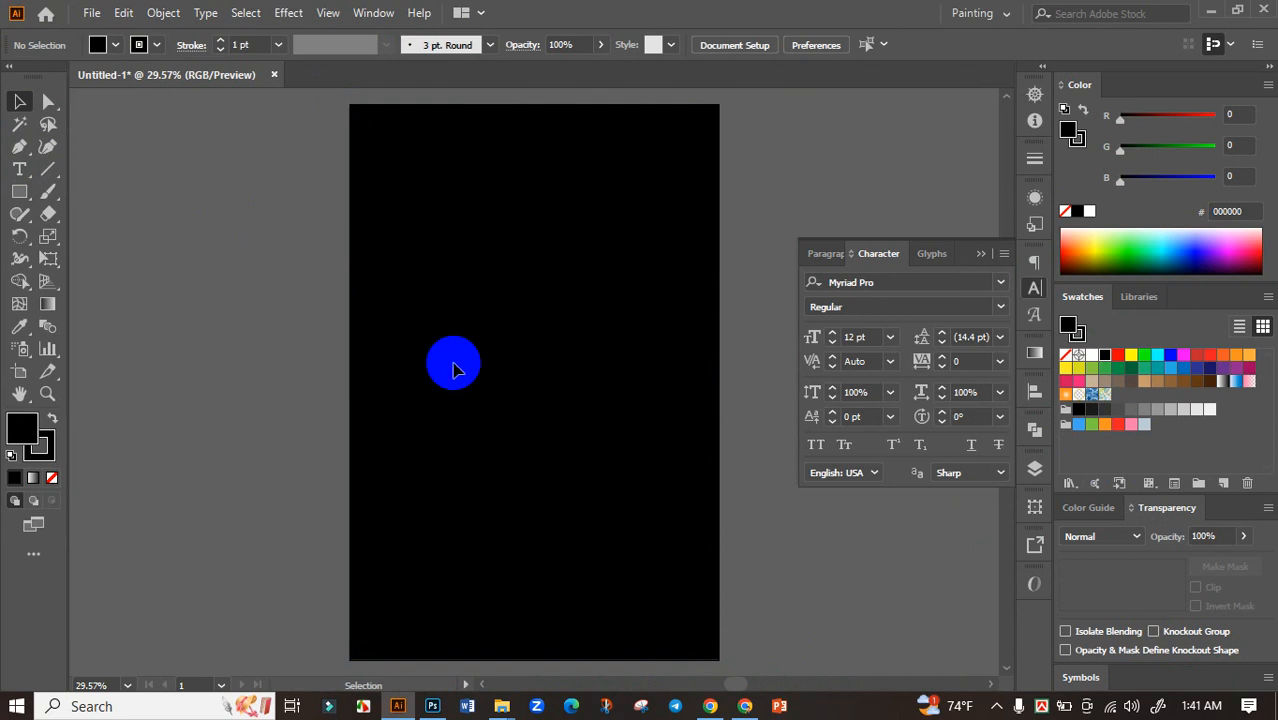
Close the IT & Youtube (F:) folder window and open the Halloween EPS file from Downloads in Illustrator.
mouse_move(502, 703)
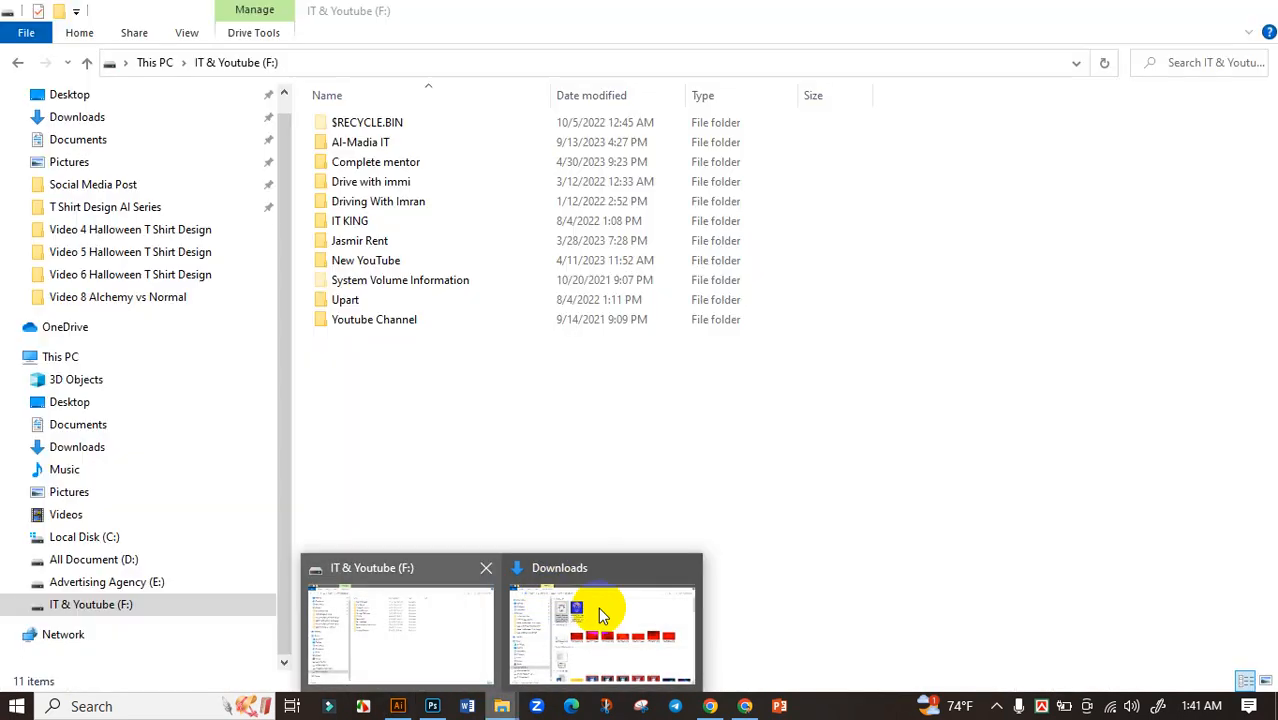
mouse_move(599, 607)
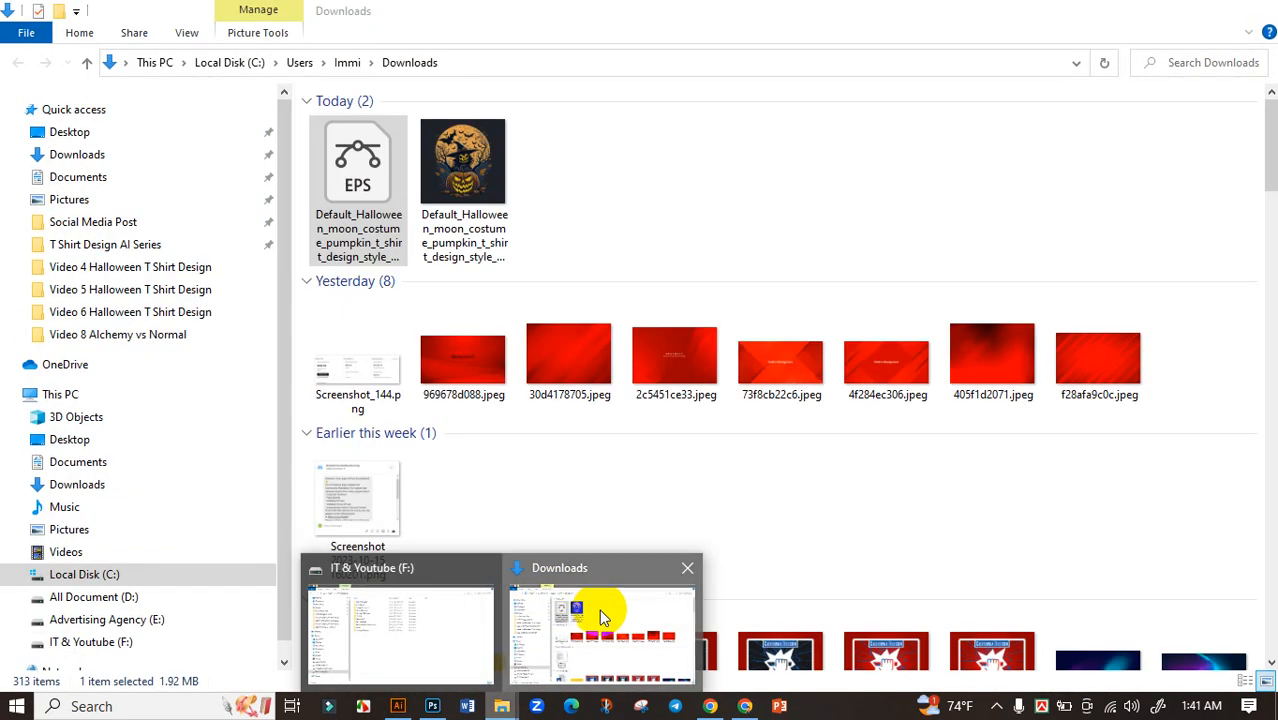
left_click(599, 607)
mouse_move(505, 703)
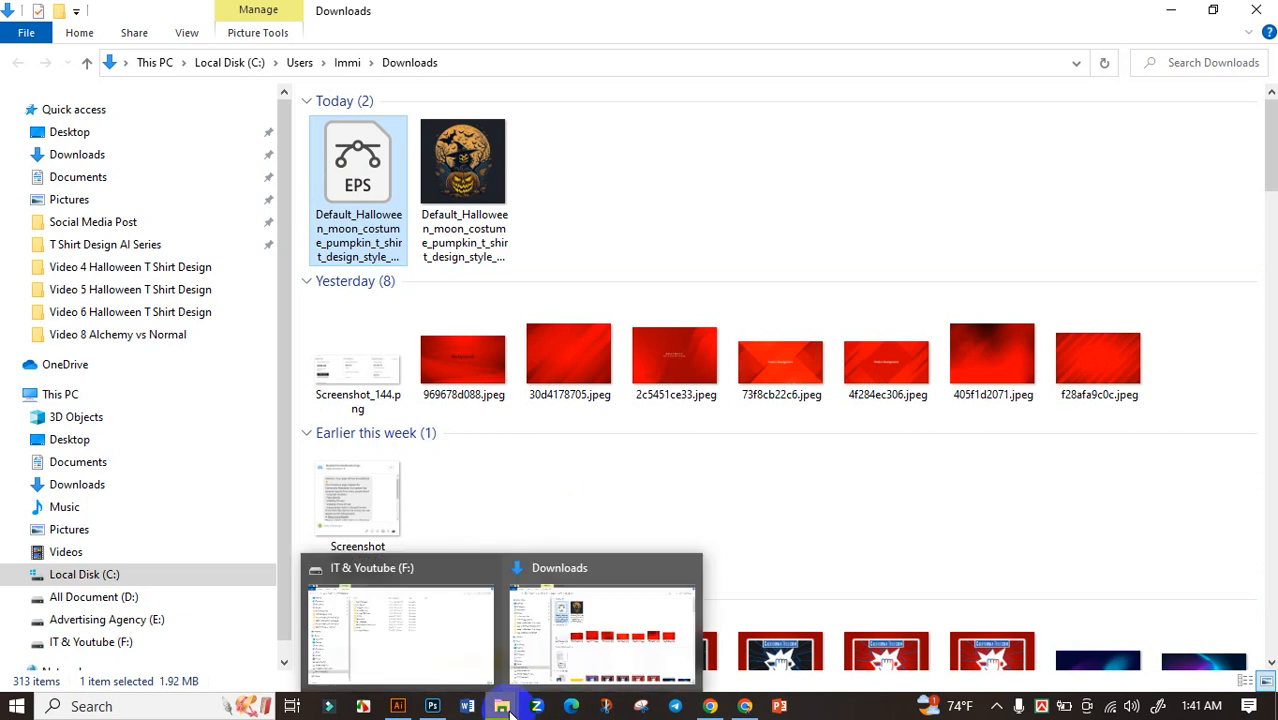
left_click(483, 568)
left_click(497, 618)
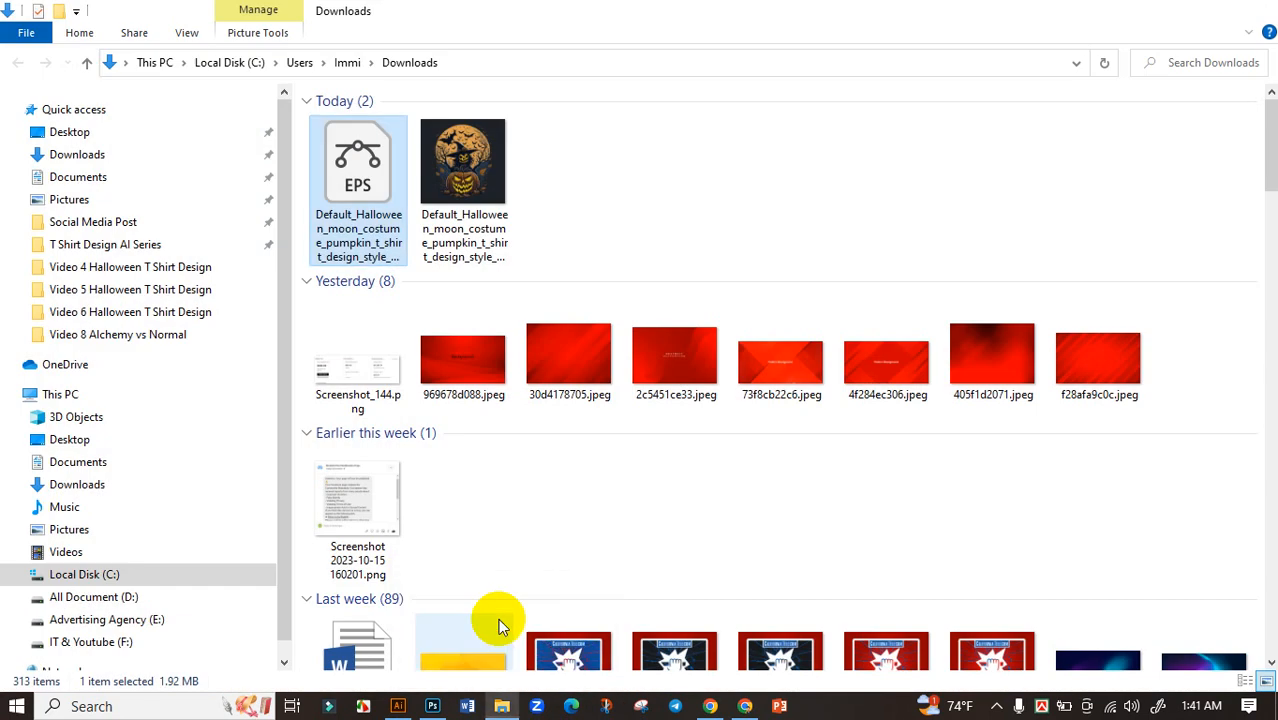
left_click(365, 178)
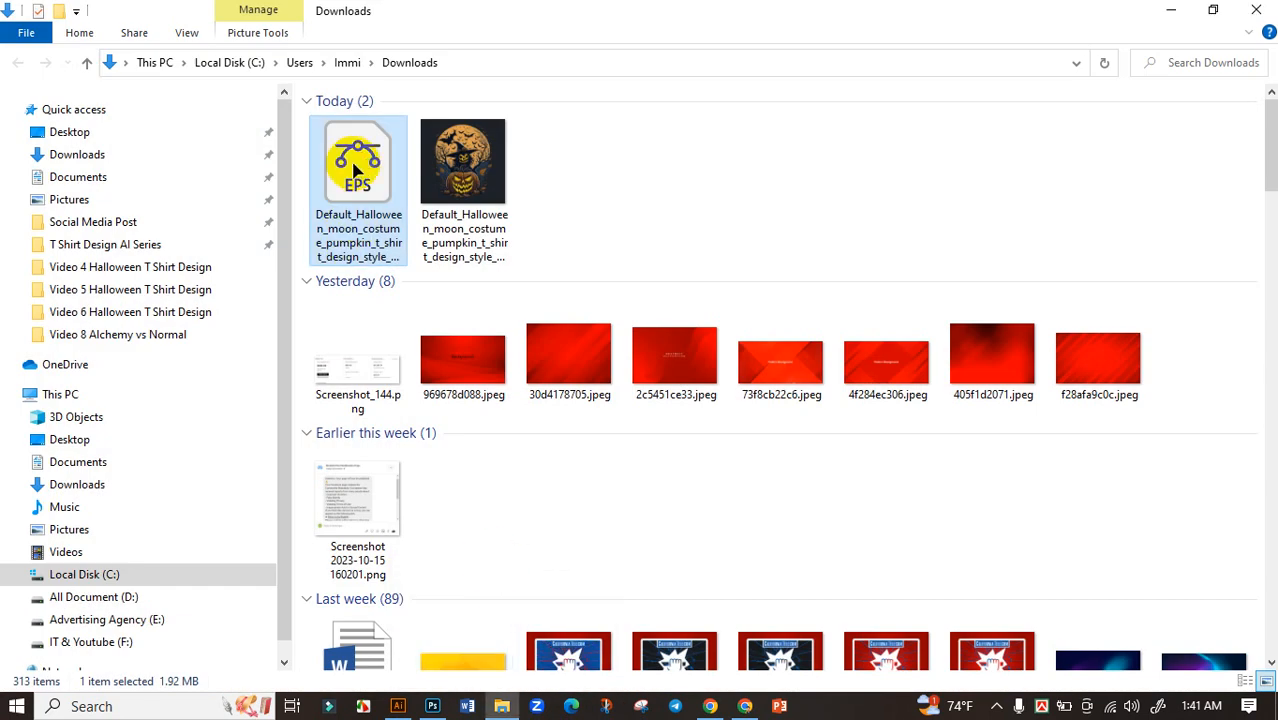
double_click(355, 172)
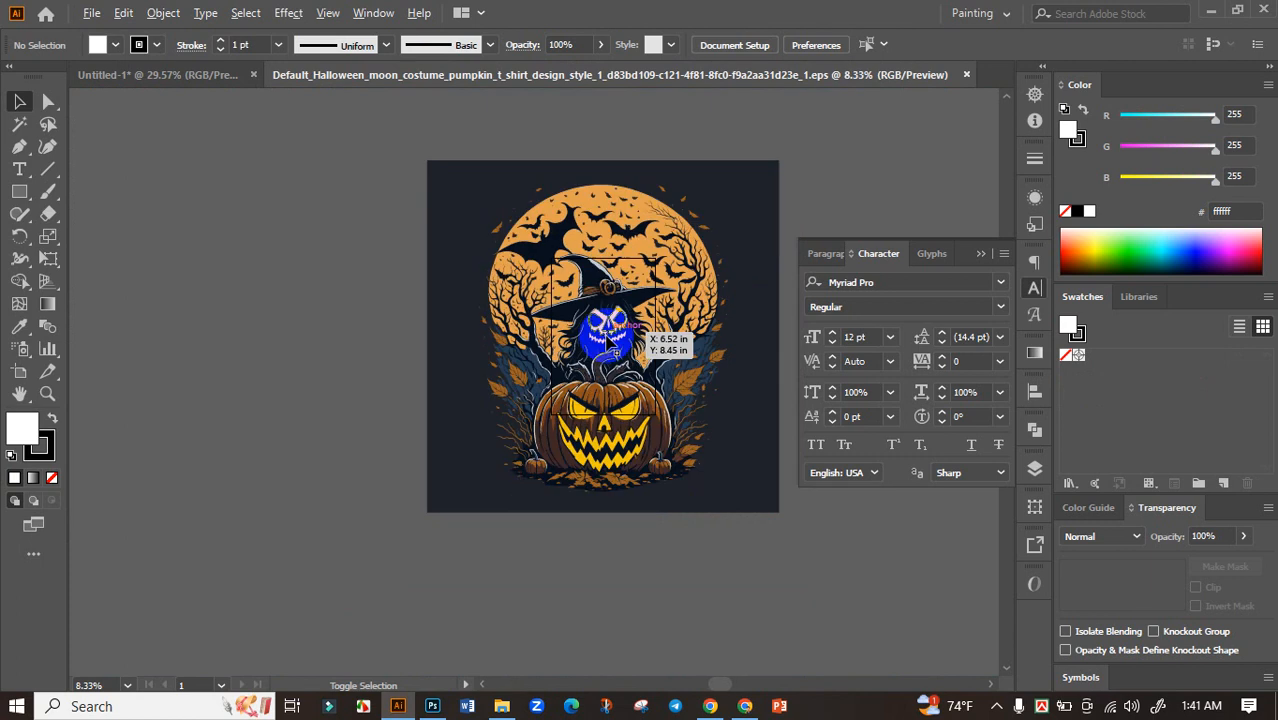
Move the whole Halloween artwork off the artboard to its left side and deselect it.
left_click(608, 337)
left_click_drag(662, 298, 322, 298)
left_click(480, 281)
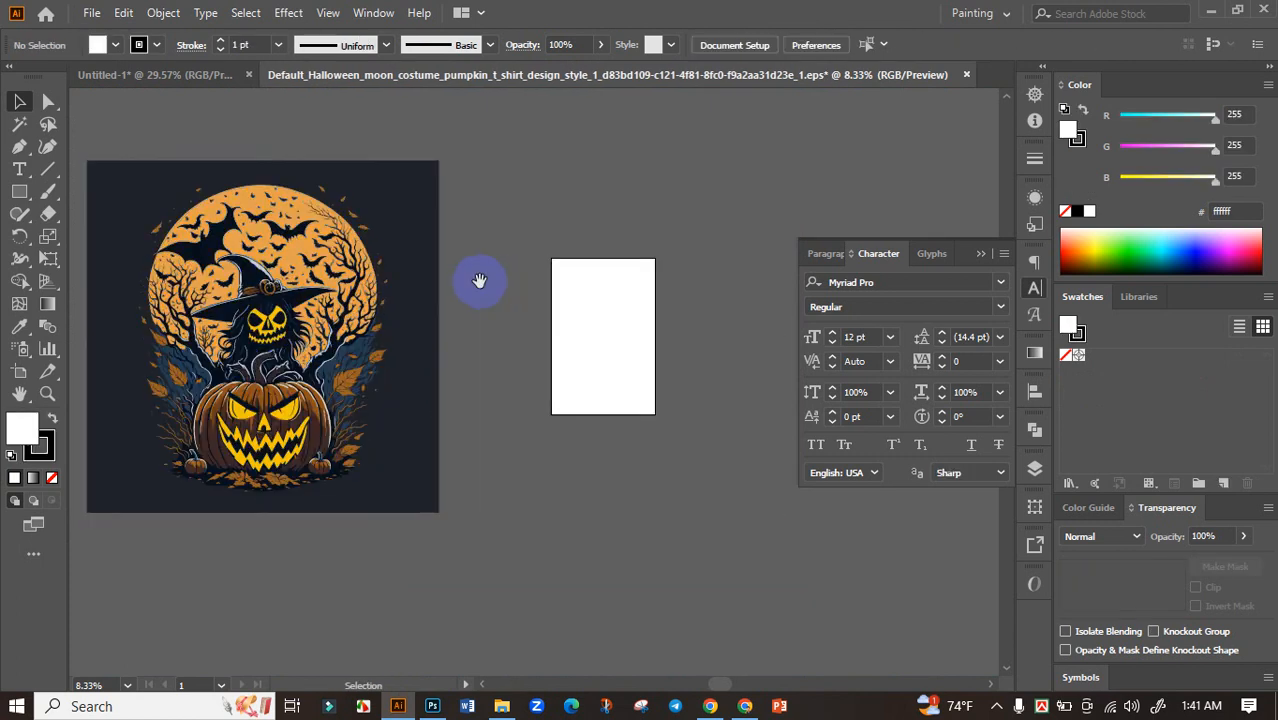
left_click_drag(480, 281, 222, 228)
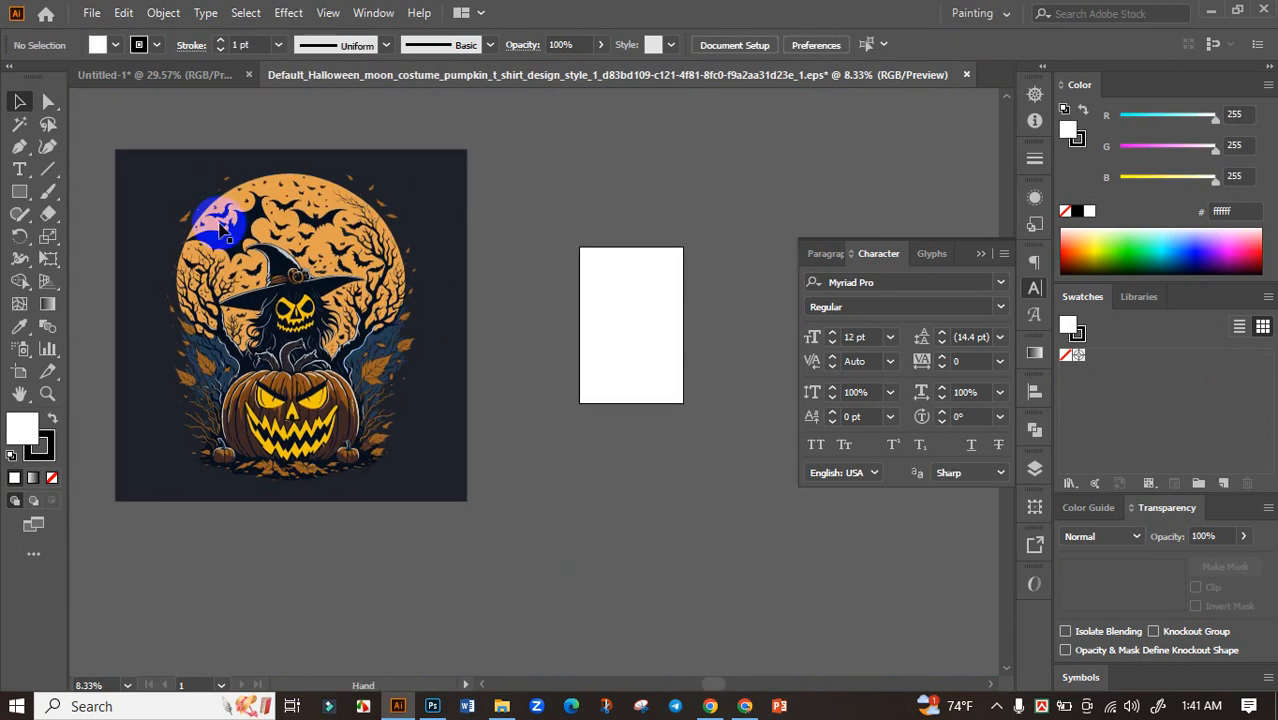
Draw an unfilled slanted line beside the artwork, select it and all matching unfilled paths with the Magic Wand, and delete them.
left_click(50, 167)
mouse_move(561, 162)
left_mouse_down()
mouse_move(548, 174)
mouse_move(529, 330)
left_mouse_up()
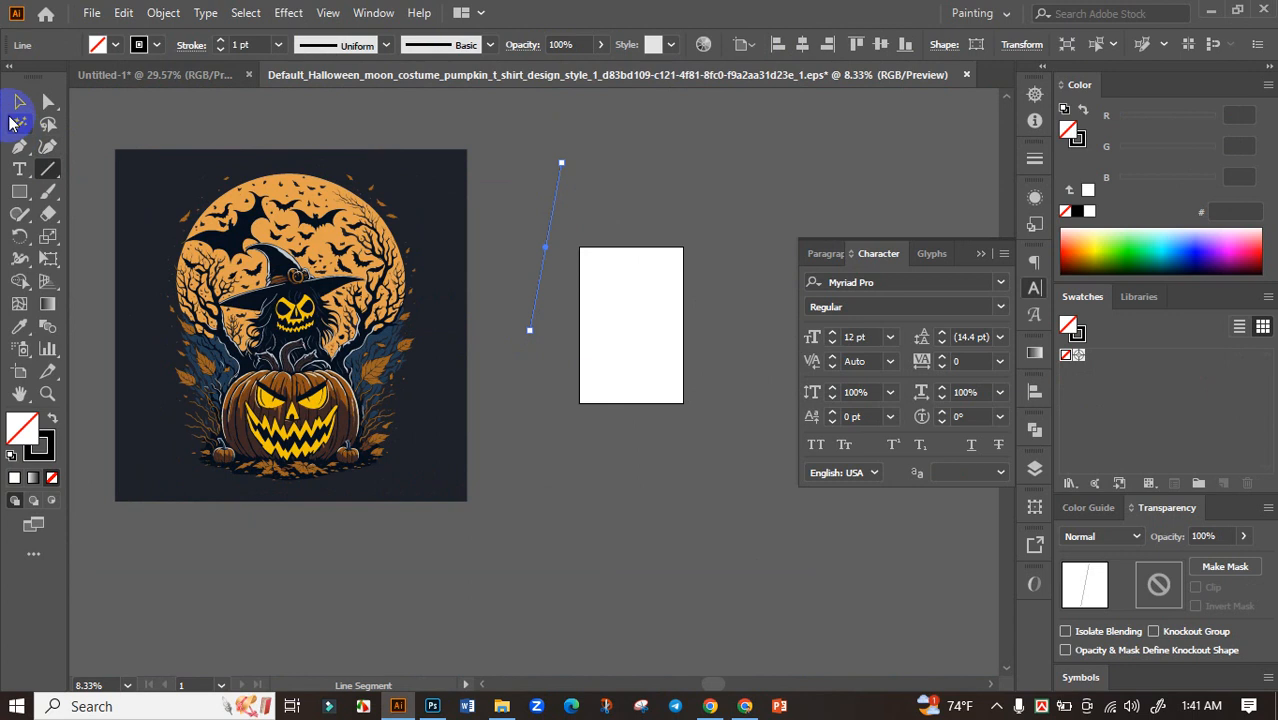
left_click(18, 123)
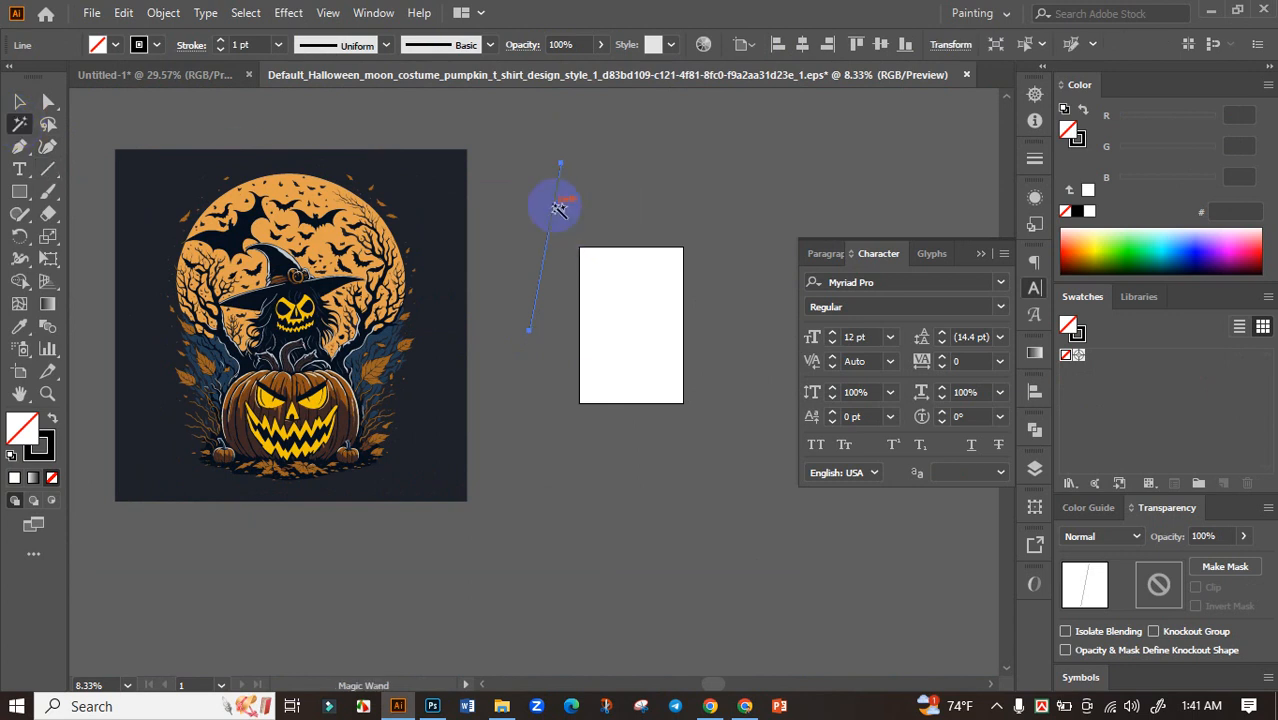
left_click(559, 207)
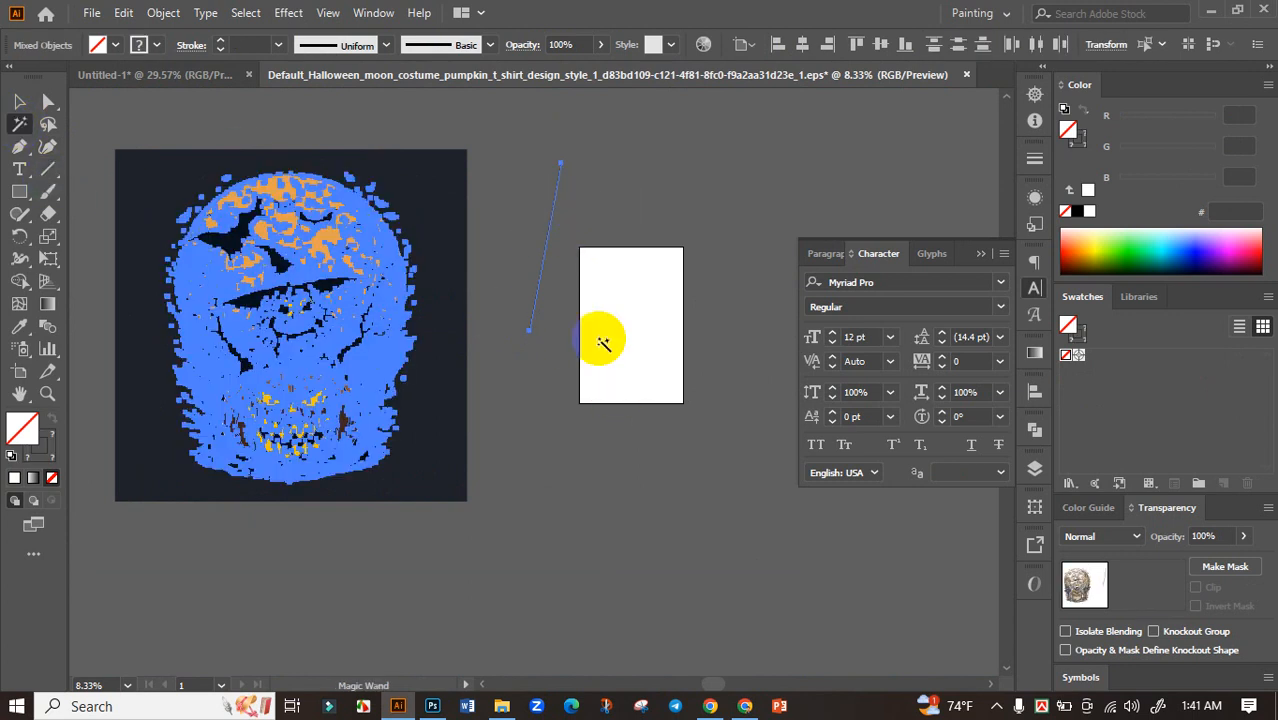
key("Delete")
left_click(21, 103)
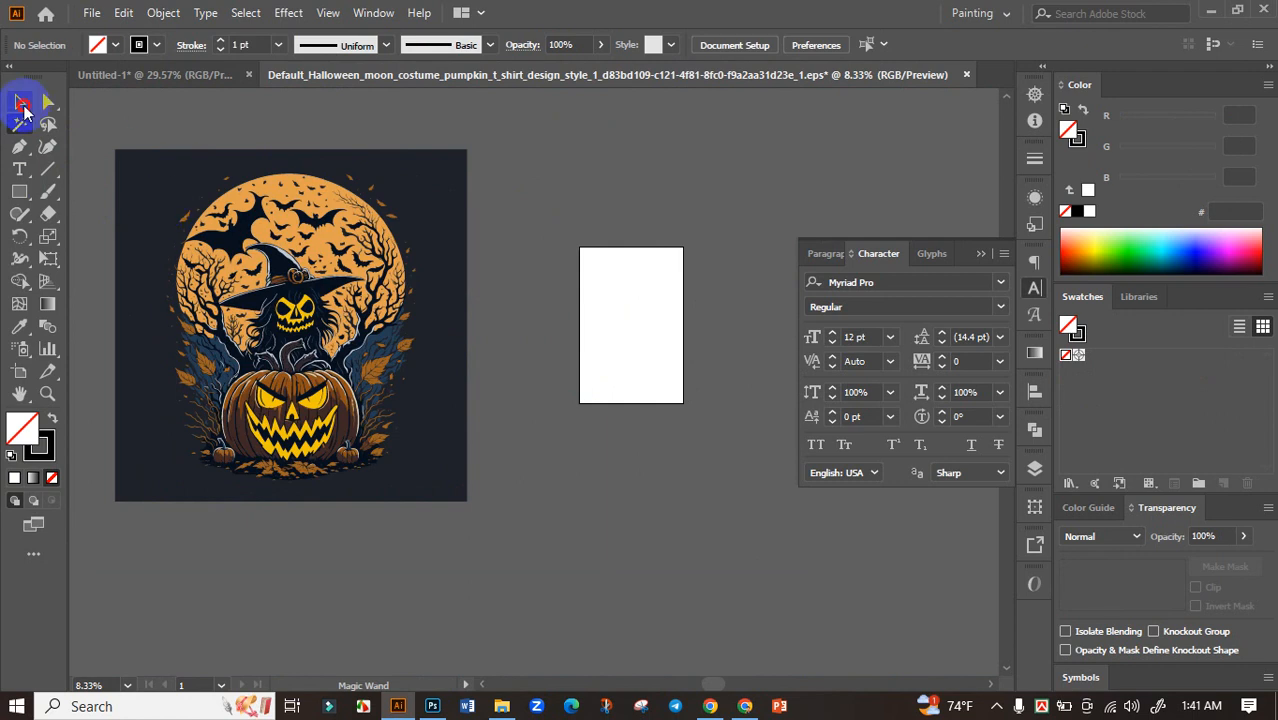
Ungroup the Halloween artwork and delete the dark square background behind it.
left_click_drag(442, 245, 539, 370)
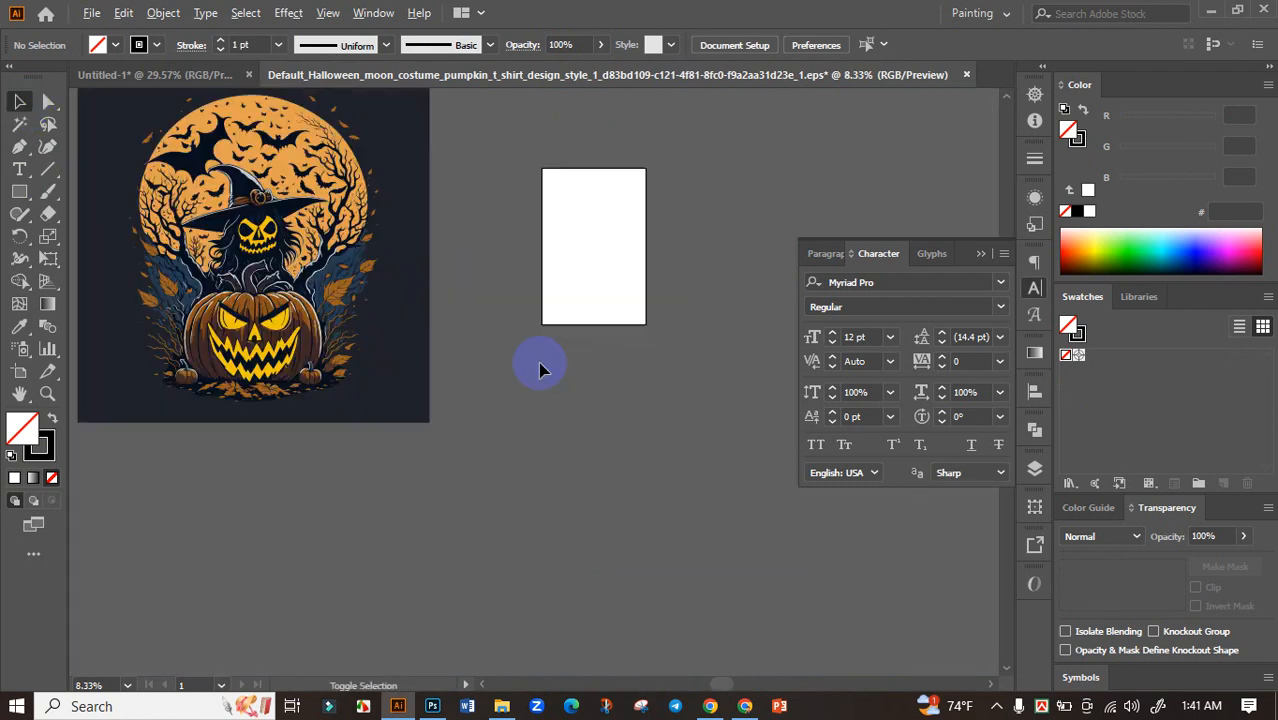
left_click_drag(442, 371, 643, 423)
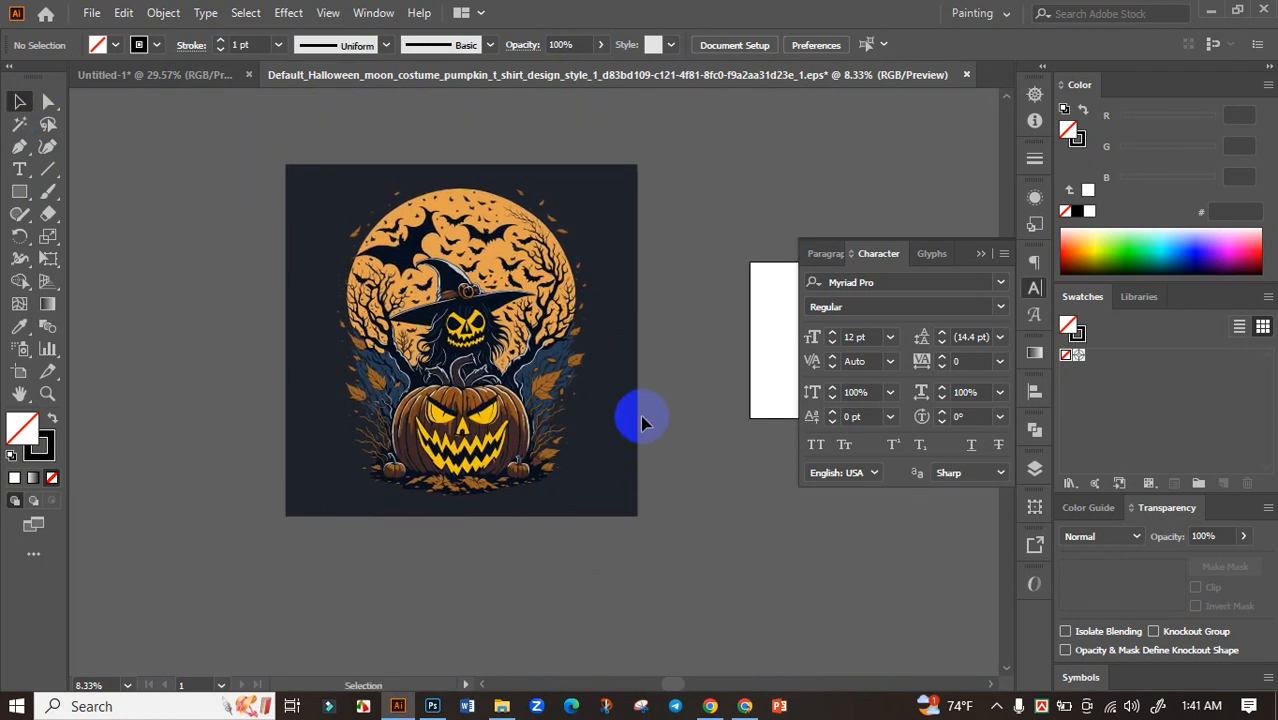
scroll(489, 337, "up", 1)
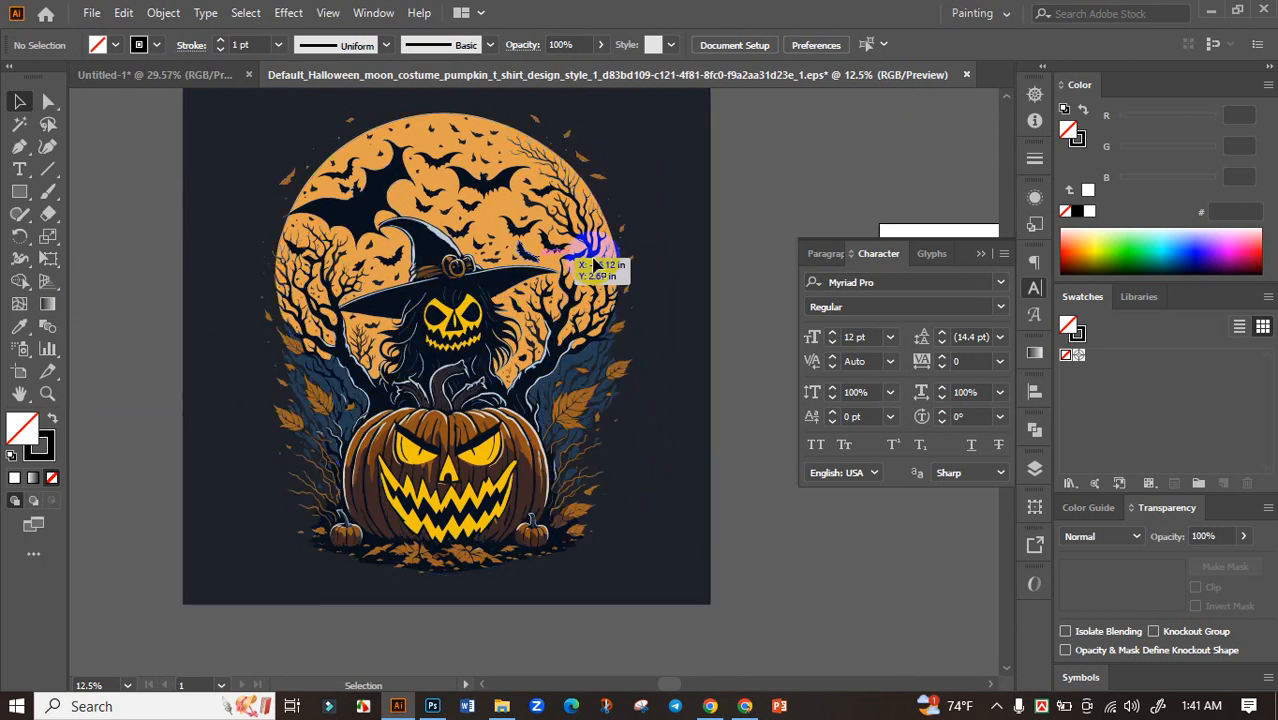
scroll(699, 277, "up", 1)
scroll(742, 228, "down", 2)
left_click_drag(742, 228, 630, 228)
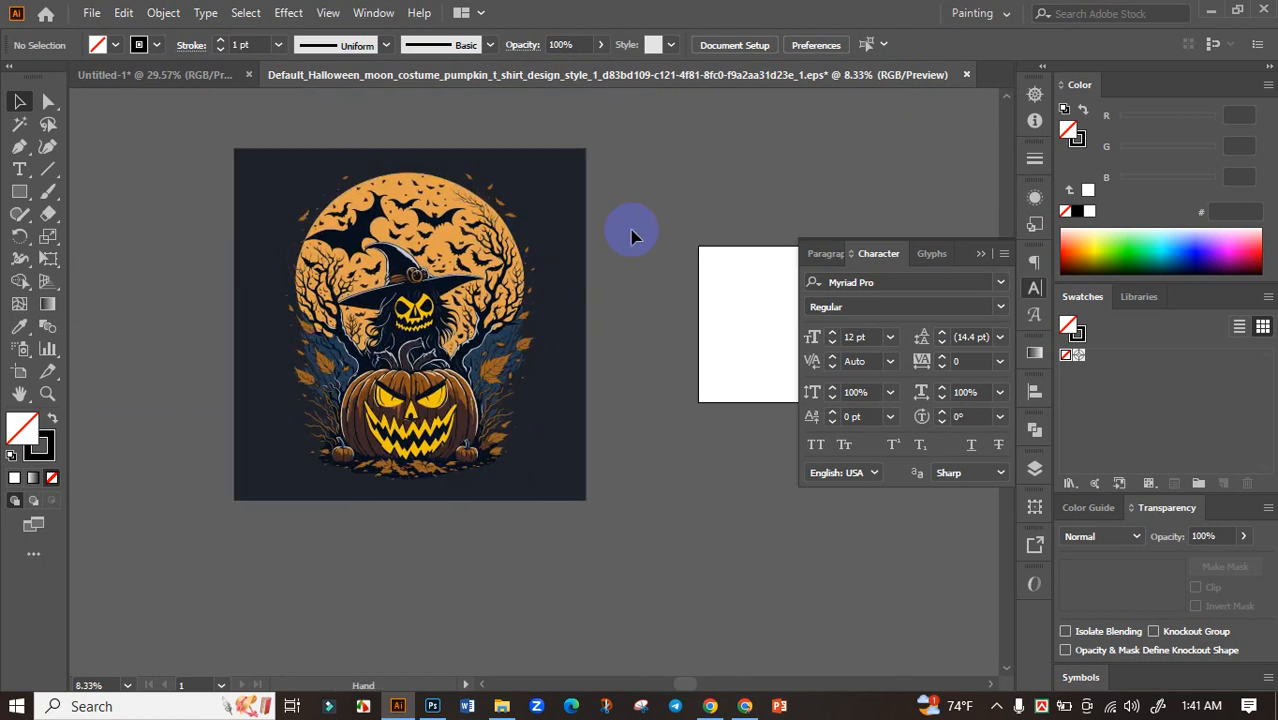
left_click(560, 240)
right_click(559, 239)
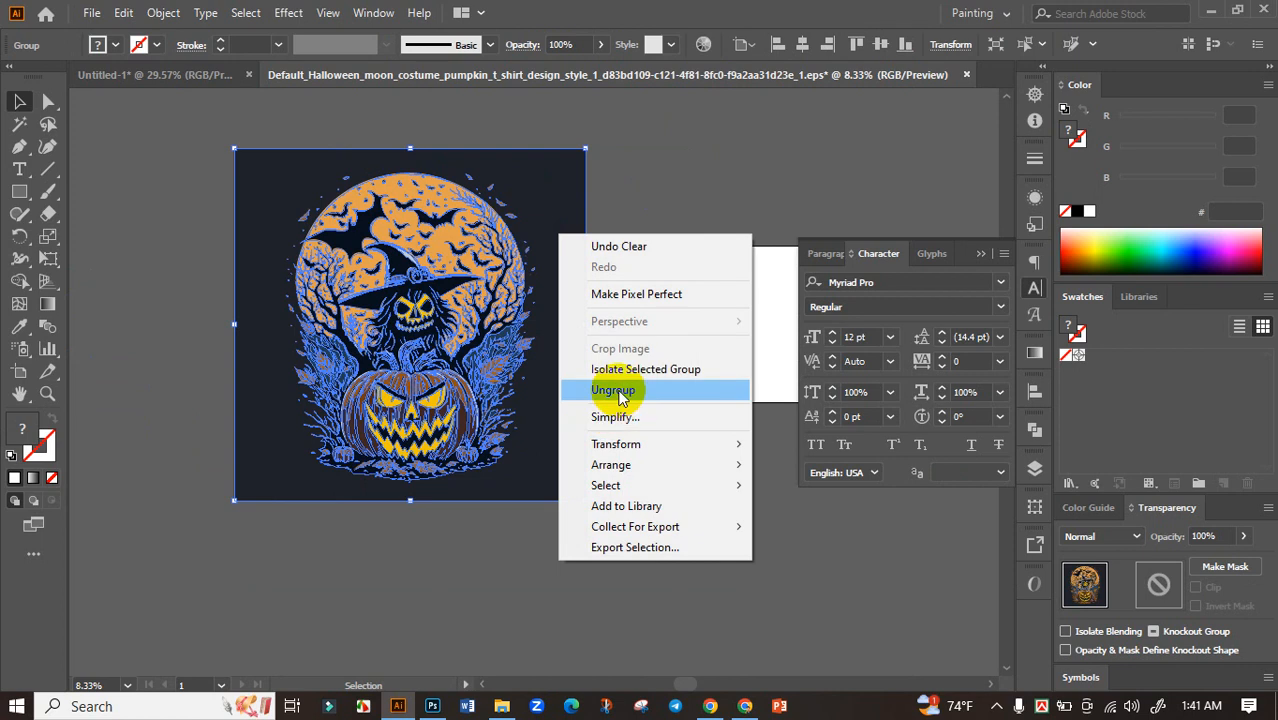
left_click(619, 391)
left_click(600, 310)
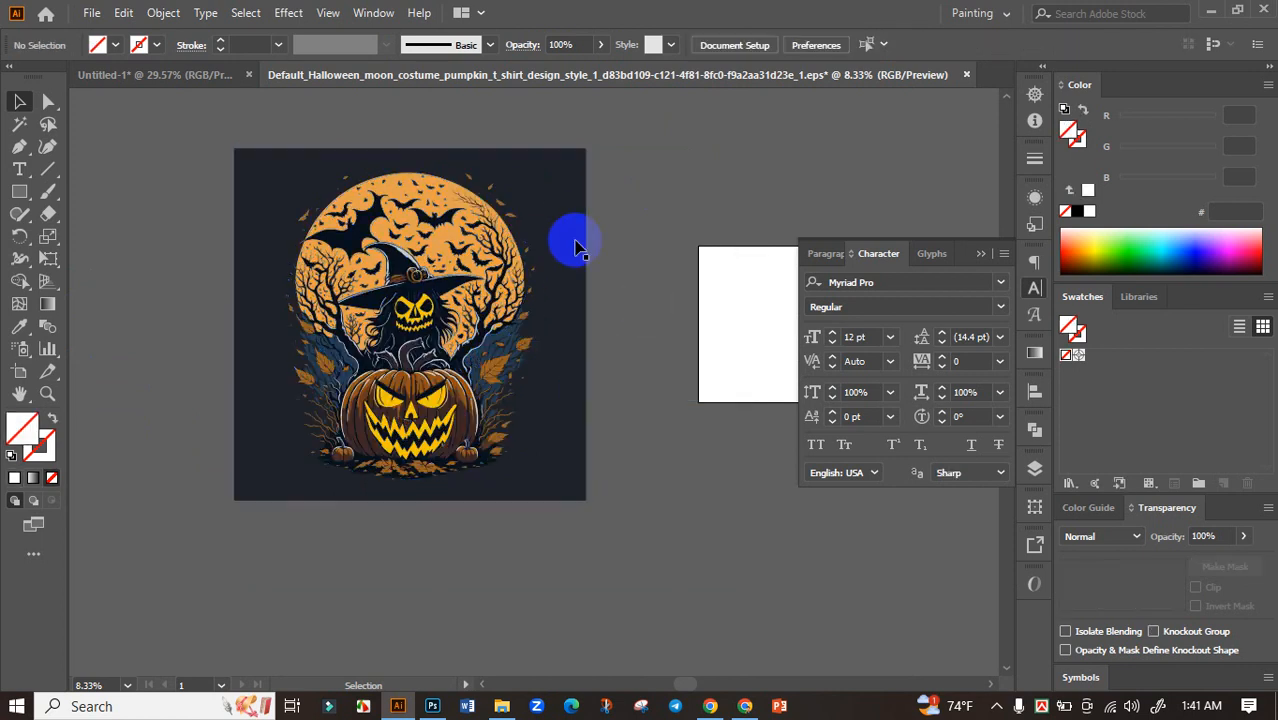
left_click(568, 234)
key("Delete")
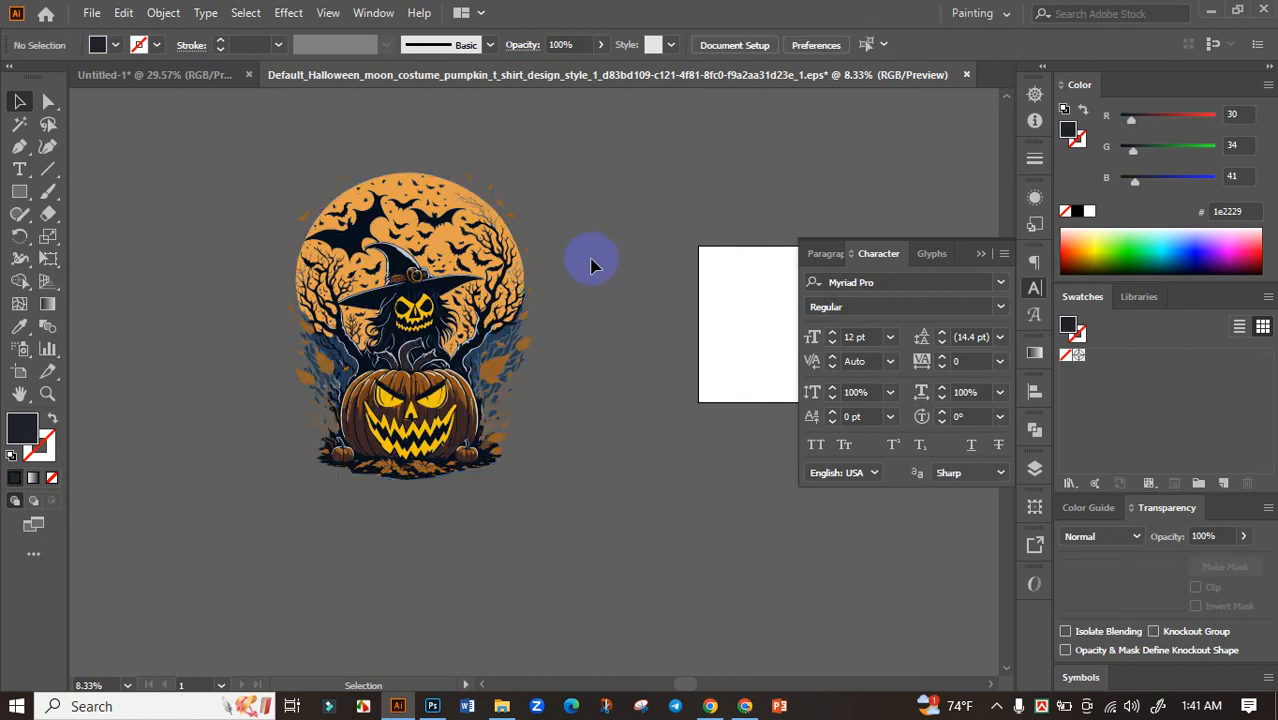
Group the whole Halloween artwork and place it, scaled down, on the black rectangle in the Untitled-1 document.
scroll(594, 270, "down", 1)
scroll(514, 379, "up", 4)
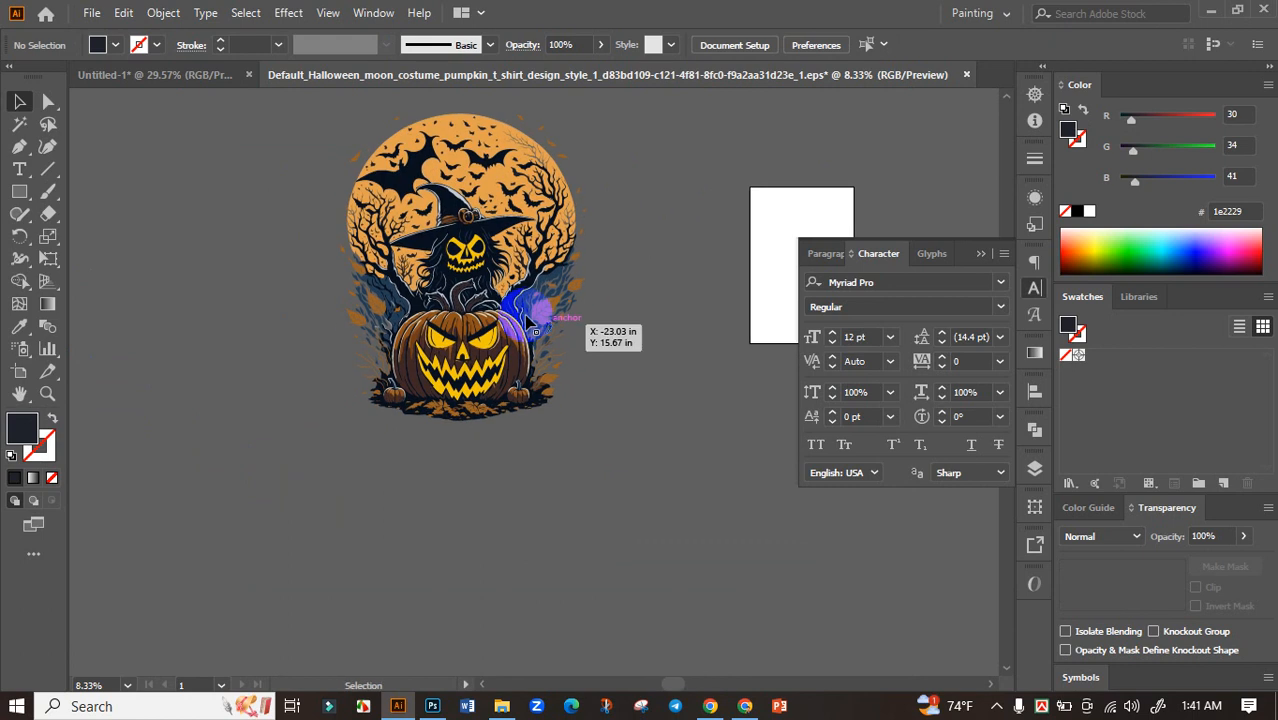
scroll(690, 360, "down", 3)
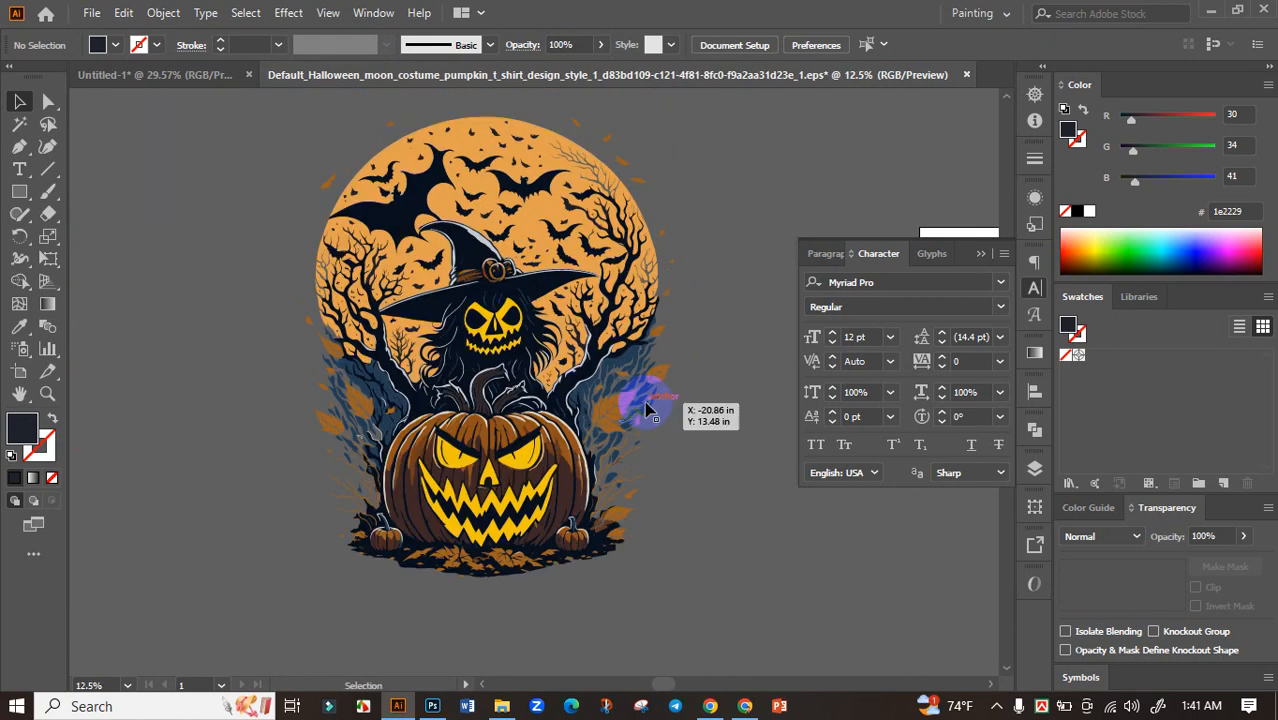
key("ctrl+a")
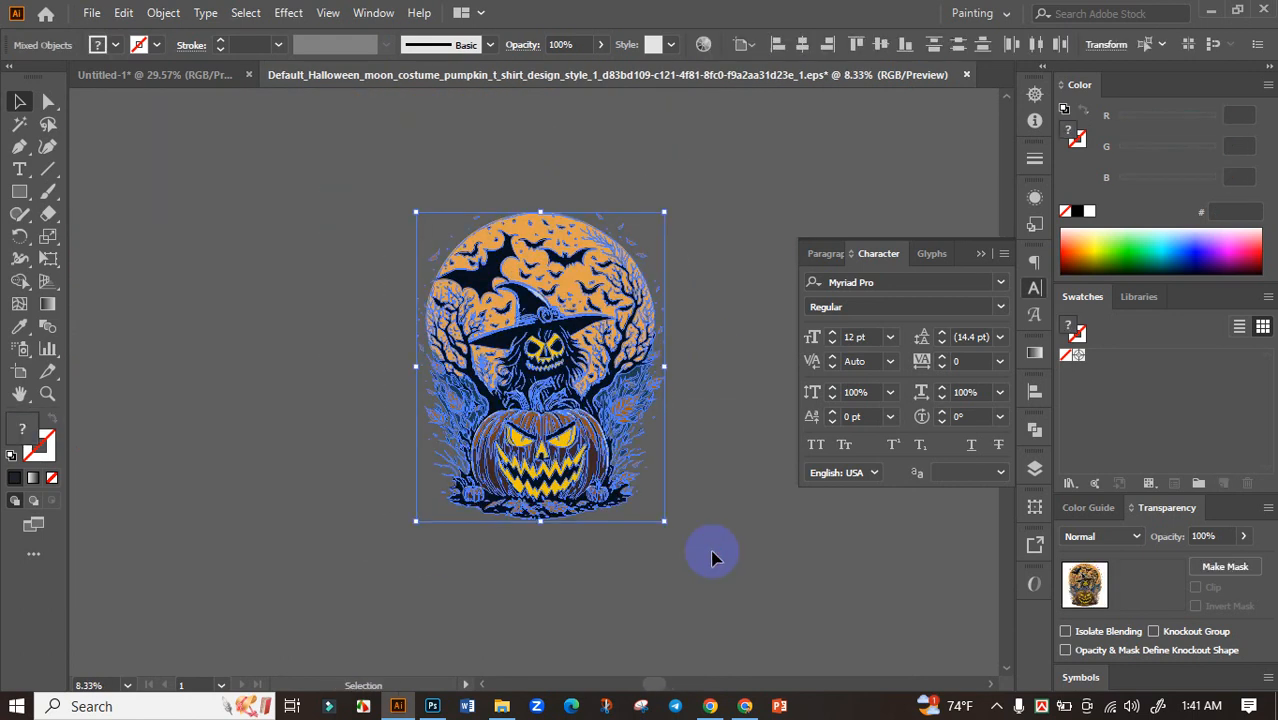
left_click(575, 340)
left_click_drag(575, 340, 590, 397)
left_click_drag(685, 414, 722, 479)
left_click(722, 479)
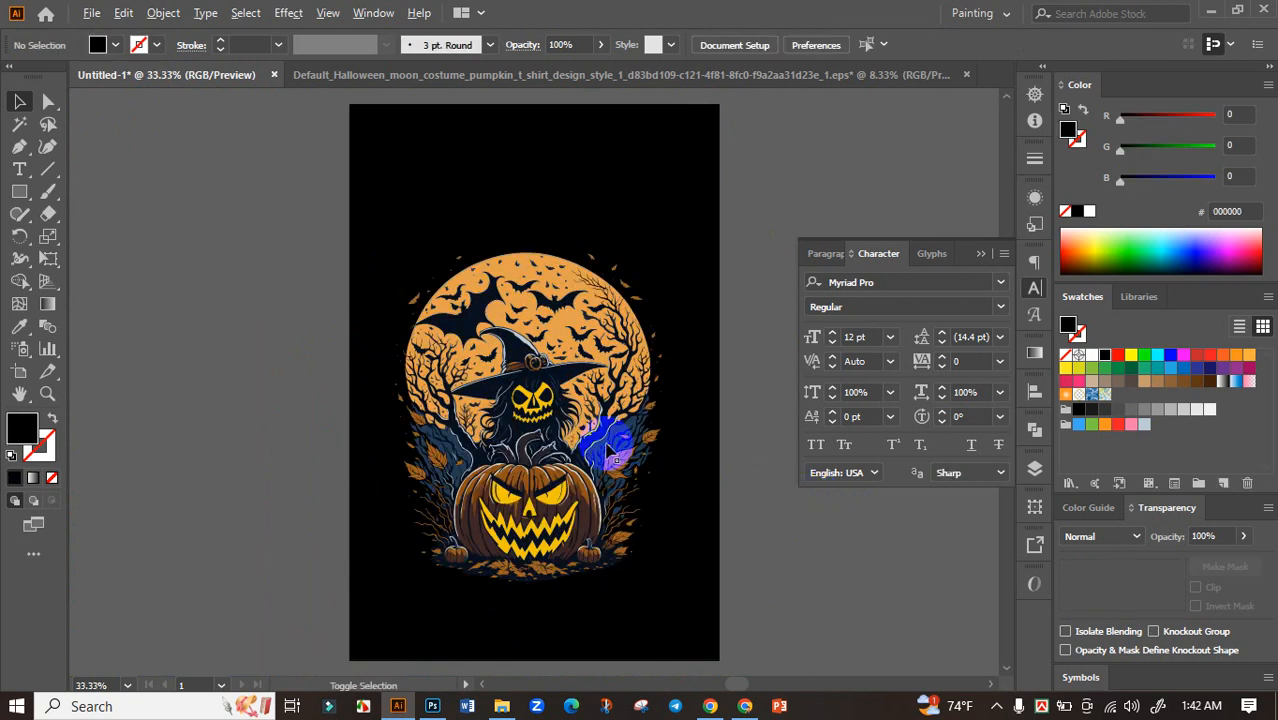
Select all light orange shapes of the artwork with the Magic Wand, recolor them to orange #f7931e and deselect.
scroll(605, 451, "up", 1)
scroll(568, 340, "up", 1)
left_click(19, 124)
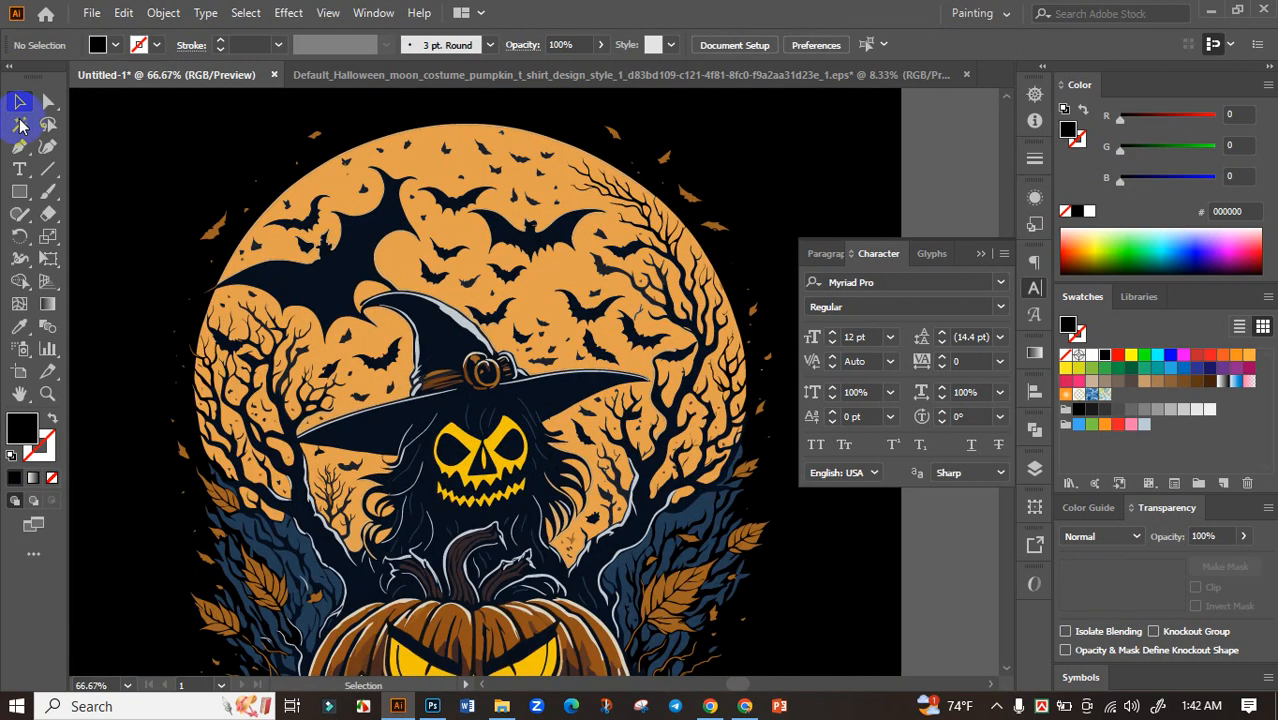
left_click(432, 156)
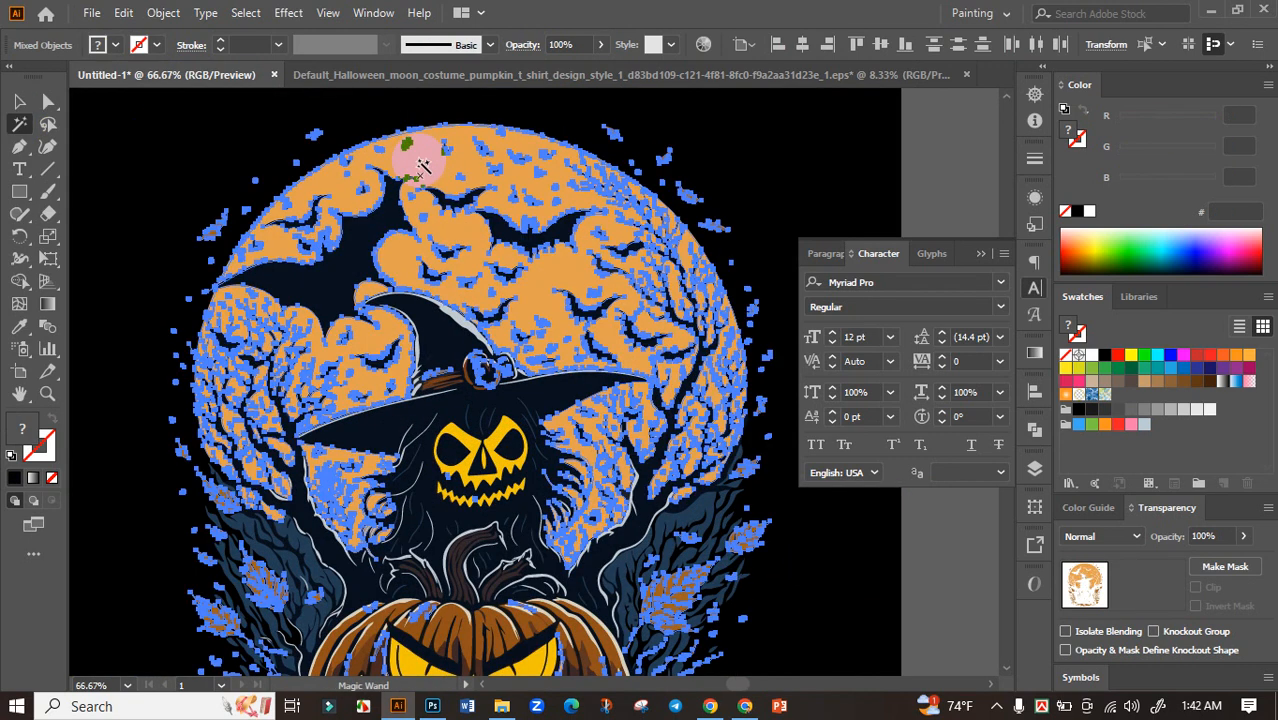
scroll(422, 163, "down", 2)
scroll(424, 210, "up", 2)
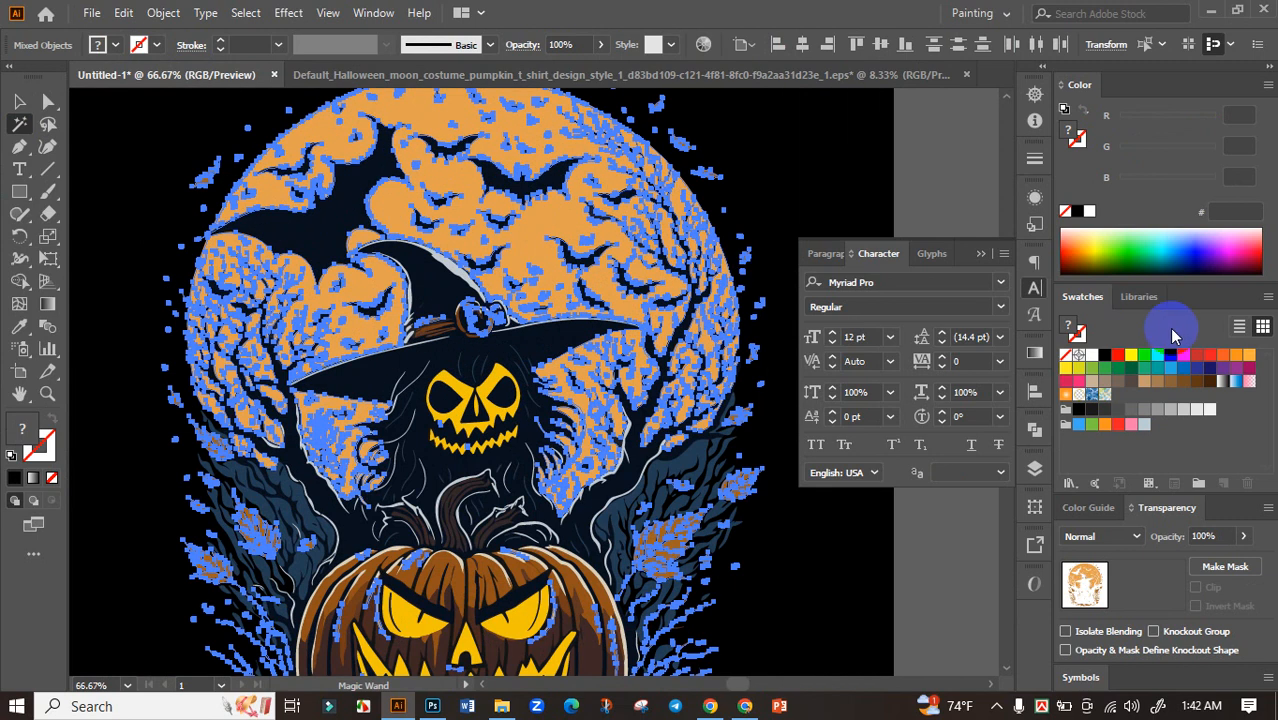
left_click(1249, 354)
key("ctrl+minus")
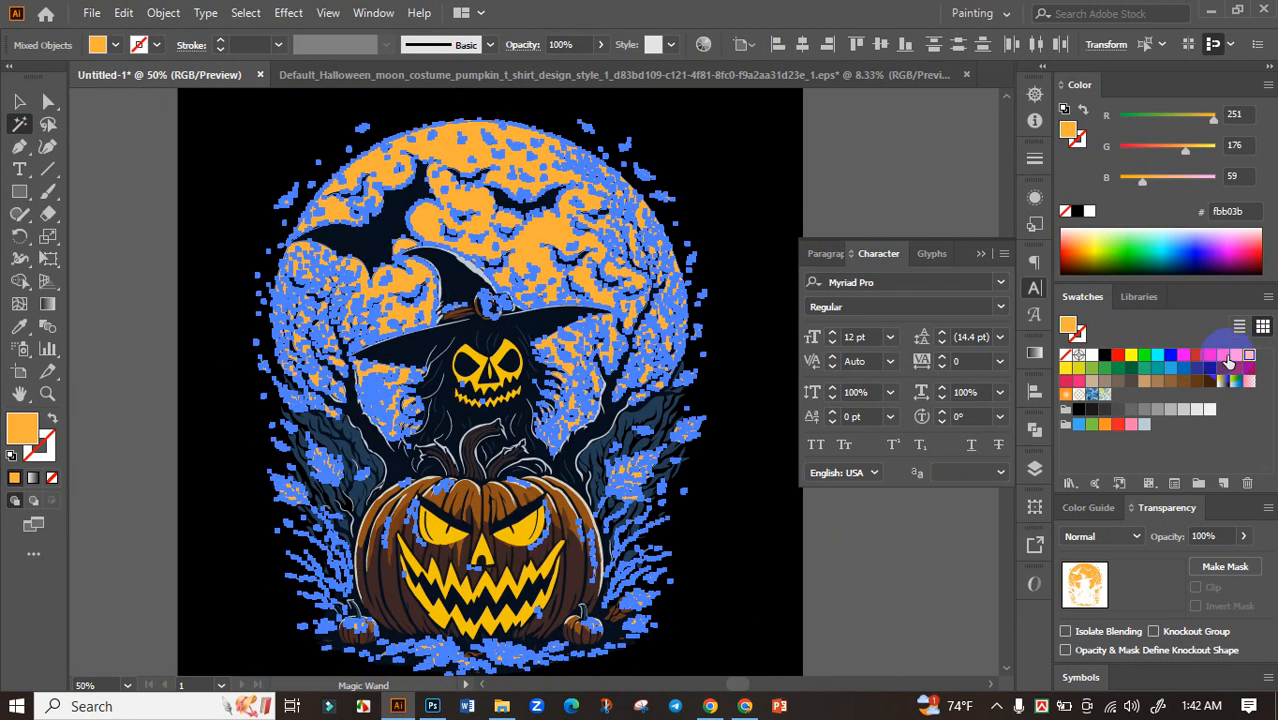
left_click(1236, 354)
left_click(24, 101)
left_click(108, 123)
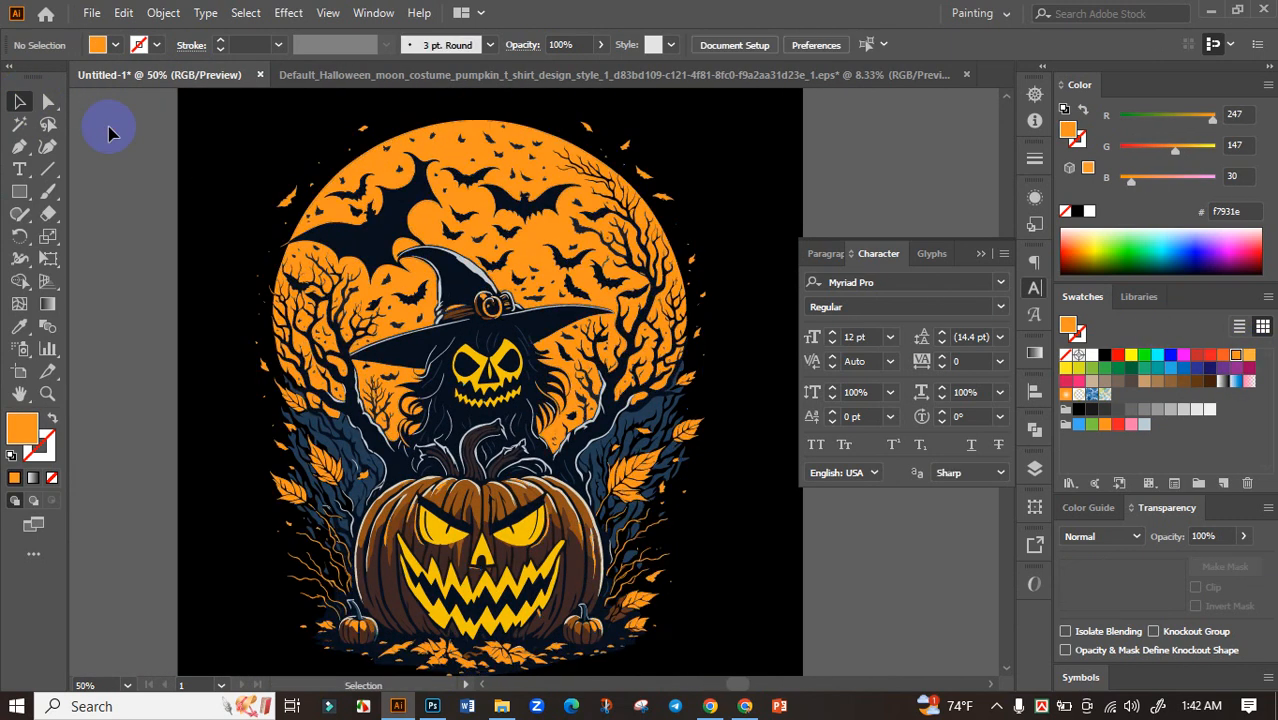
Center the artwork group horizontally and vertically on the artboard and deselect it.
scroll(580, 285, "down", 2)
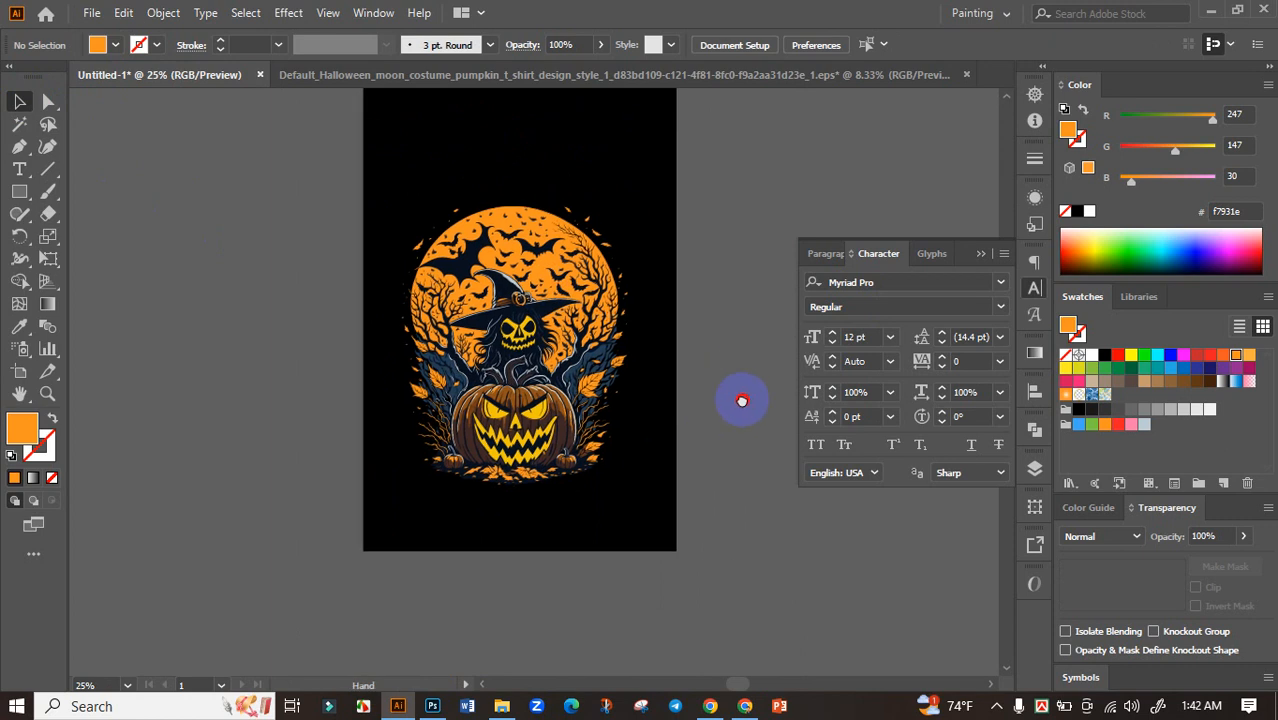
scroll(740, 400, "up", 2)
left_click(556, 352)
scroll(580, 350, "down", 2)
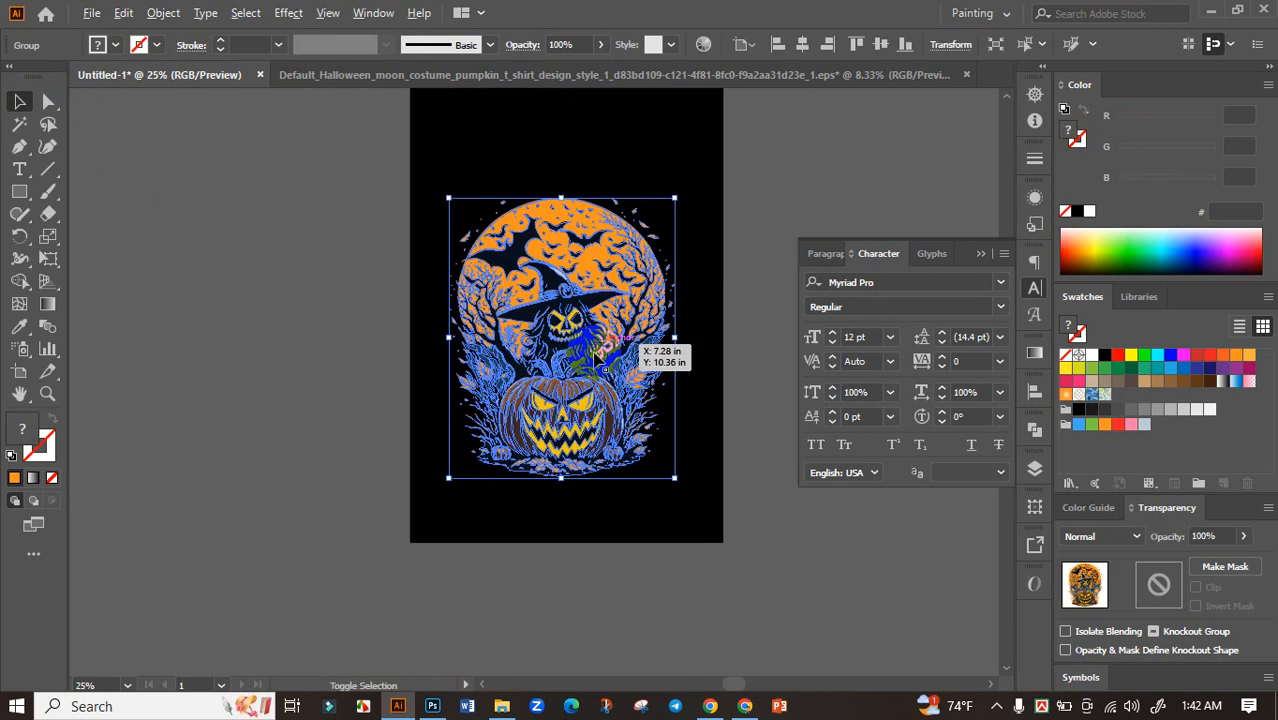
left_click(1035, 391)
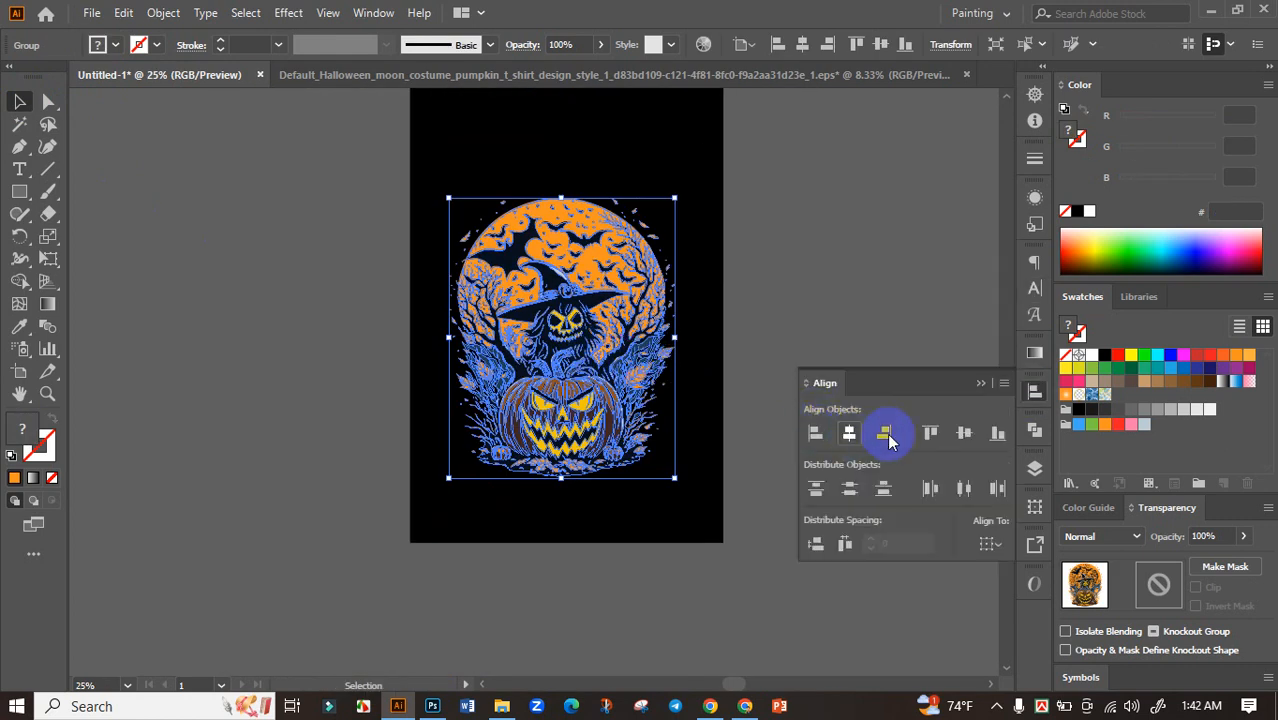
left_click(888, 438)
left_click(964, 432)
left_click(981, 383)
left_click(792, 342)
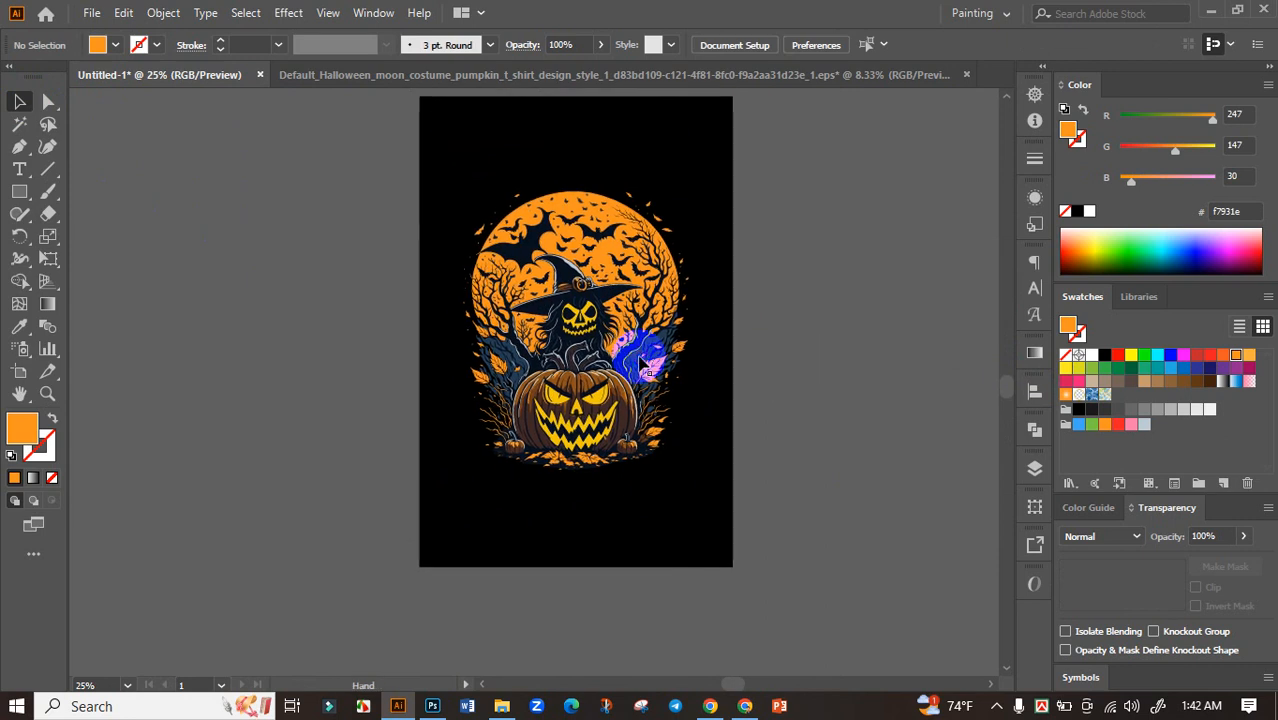
Enlarge the artwork group proportionally around its center until it nearly fills the artboard's width, and deselect it.
left_click(643, 366)
left_click_drag(694, 333, 713, 337)
left_click(785, 351)
left_click(586, 312)
left_click(802, 346)
left_click(662, 305)
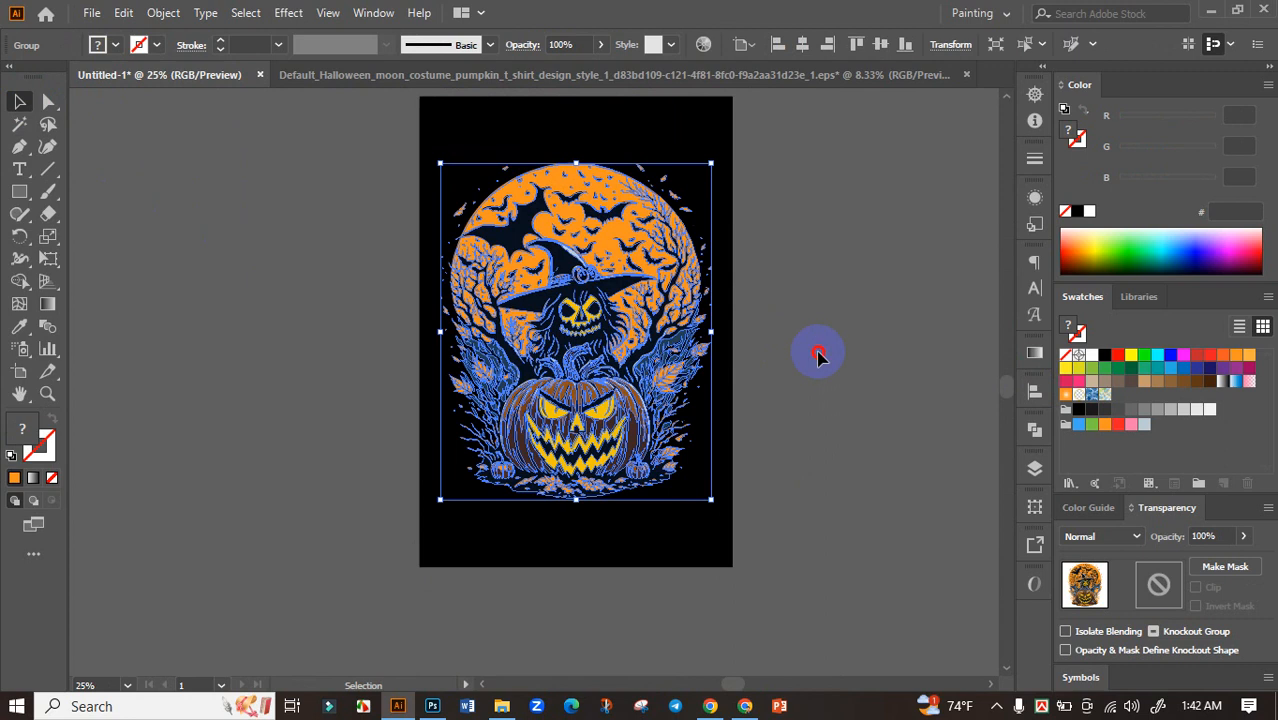
left_click(817, 357)
Switch to Chrome, view the Halloween T-shirt design ideas image results for slogan wording, and return to Illustrator.
left_click(745, 706)
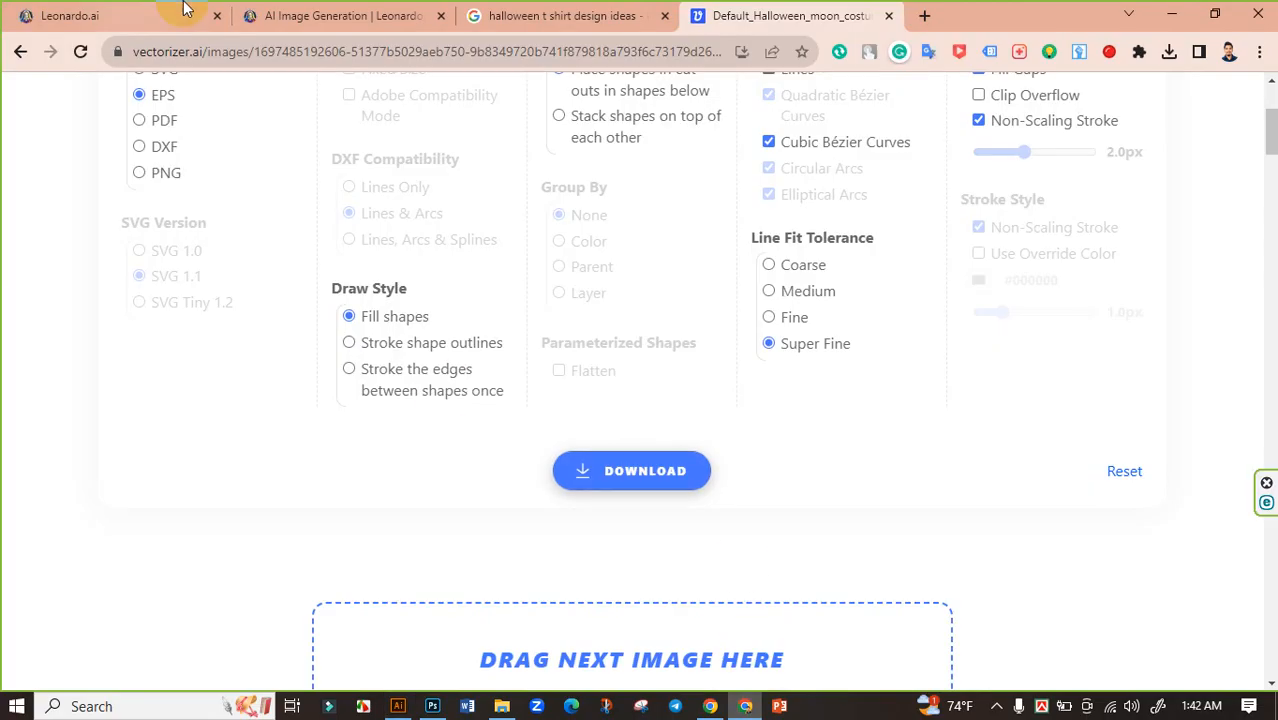
left_click(375, 15)
left_click(567, 14)
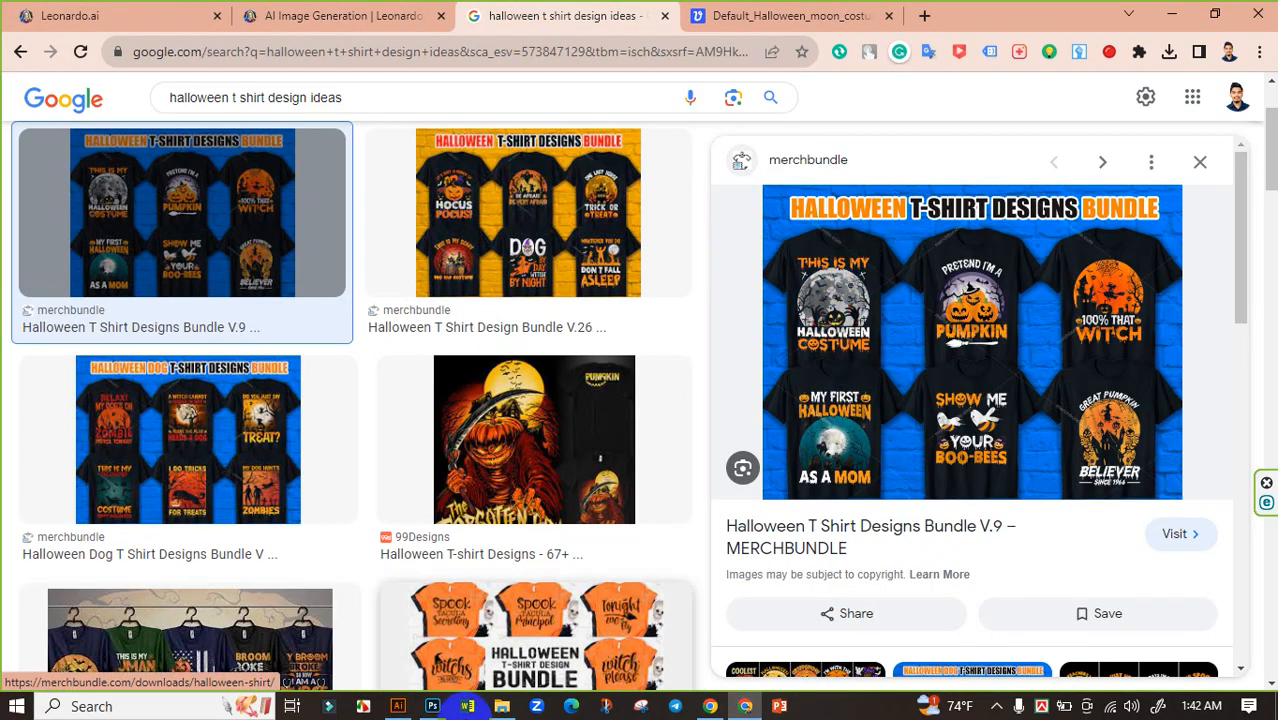
left_click(397, 706)
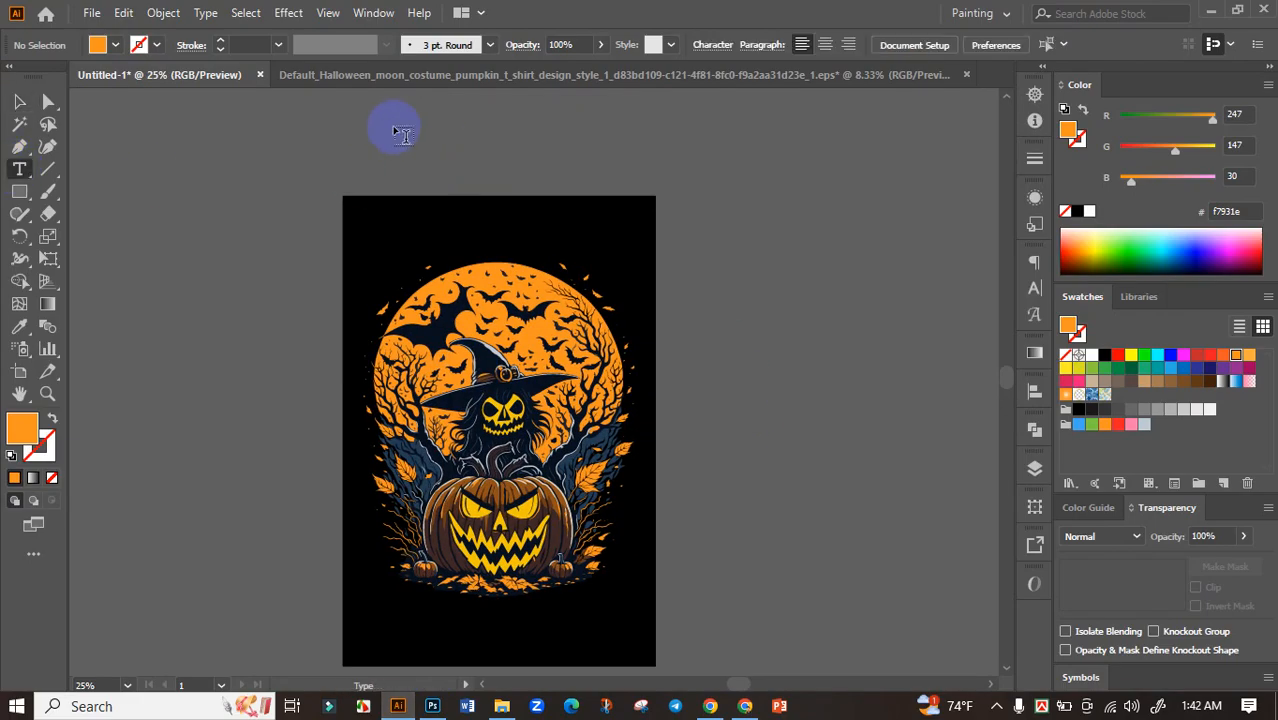
Add the text "This is my" above the artboard and scale it up to about 212 pt.
scroll(420, 160, "up", 2)
left_click(453, 196)
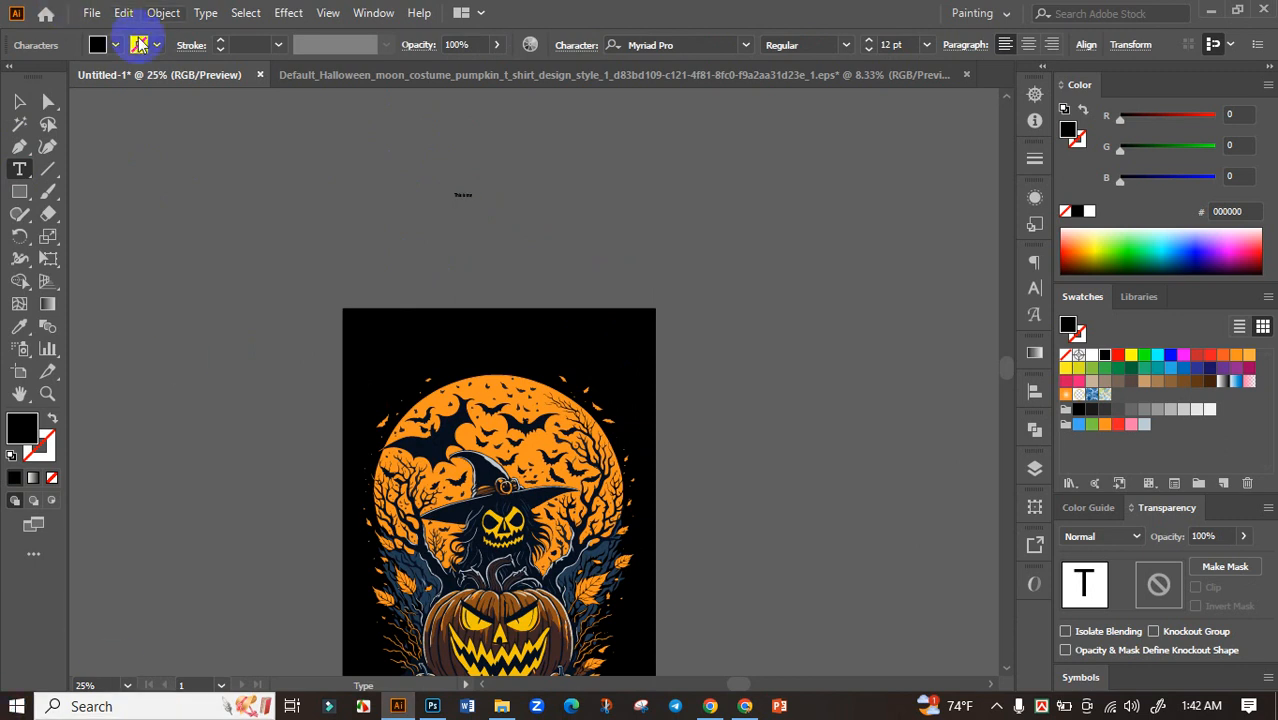
left_click(17, 101)
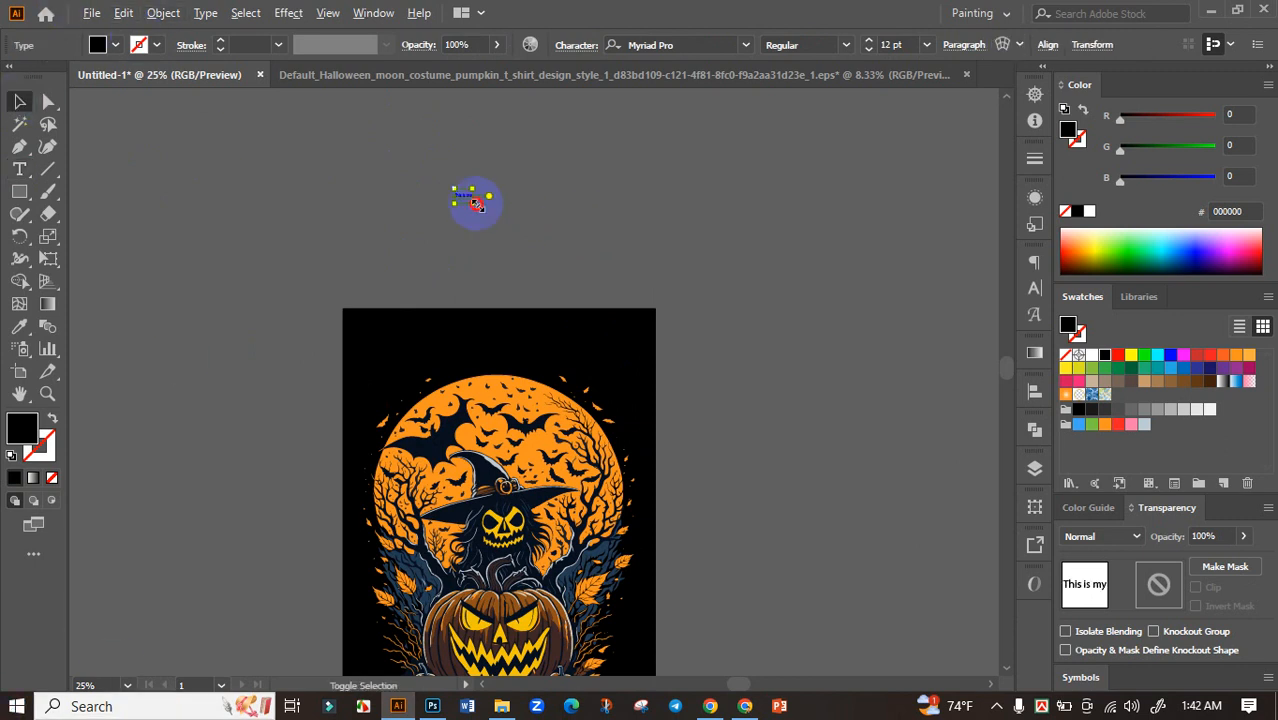
left_click_drag(477, 204, 722, 308)
Duplicate the "This is my" text directly below itself and change the copy to "Halloween".
left_click_drag(542, 205, 640, 264)
double_click(585, 277)
key("ctrl+a")
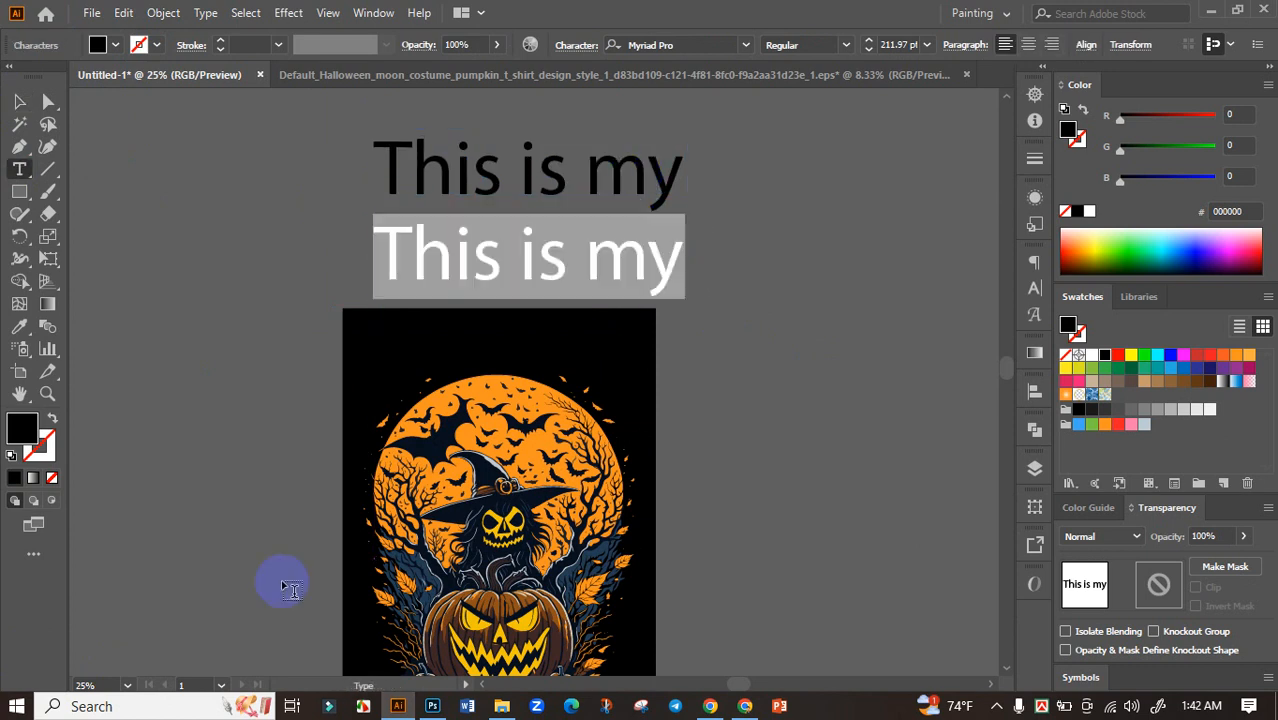
type("Halloween")
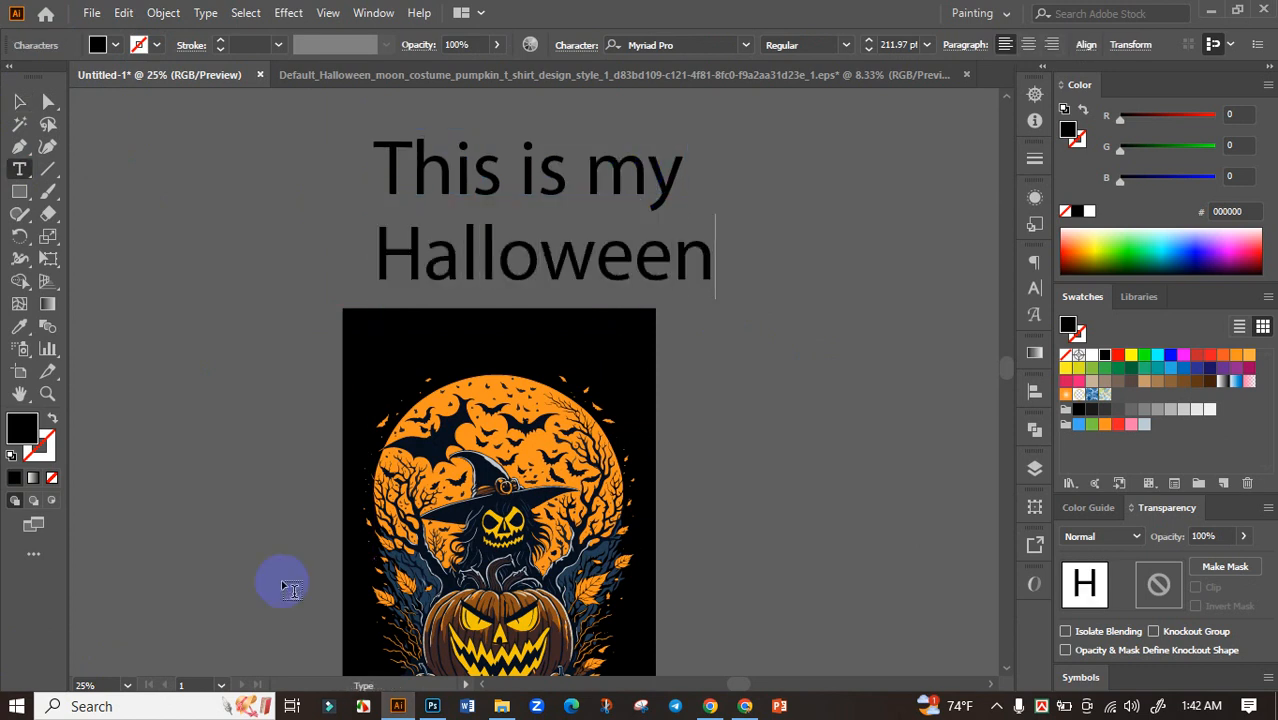
left_click(19, 101)
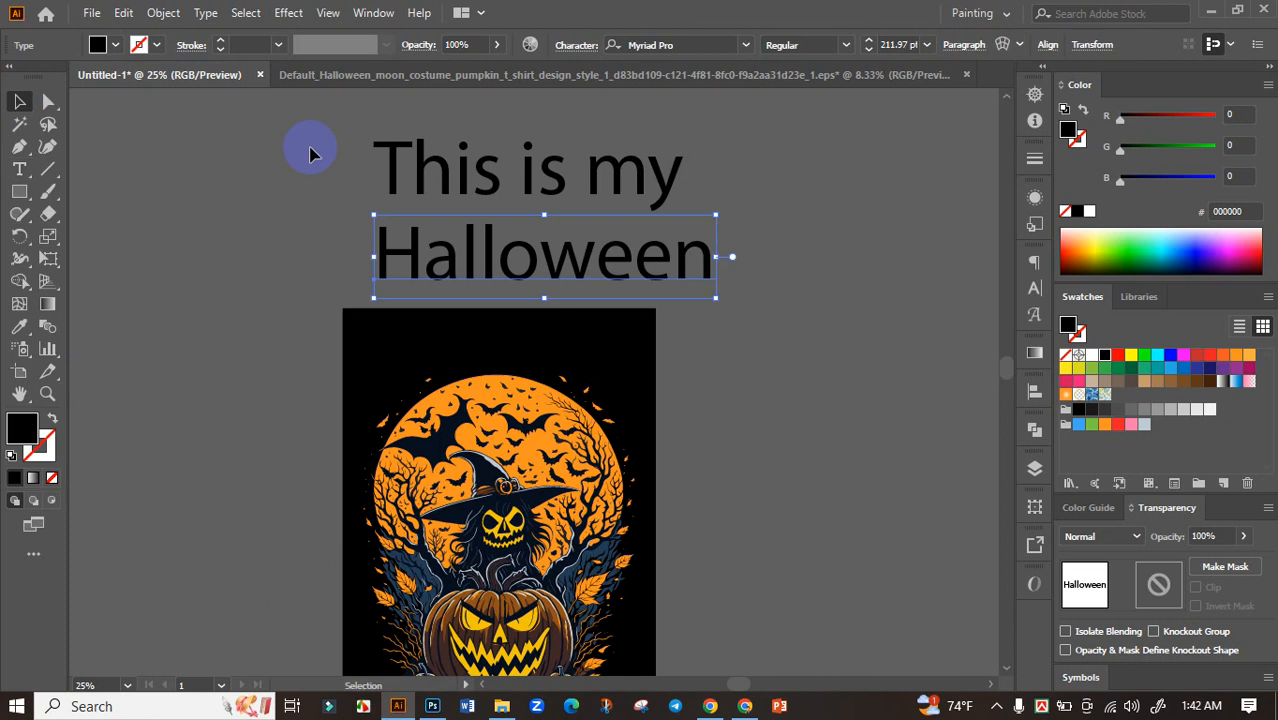
Move the two text lines up, duplicate one below them and change the copy to "Costume".
left_click_drag(289, 155, 688, 262)
key("t")
double_click(677, 268)
type("Costume")
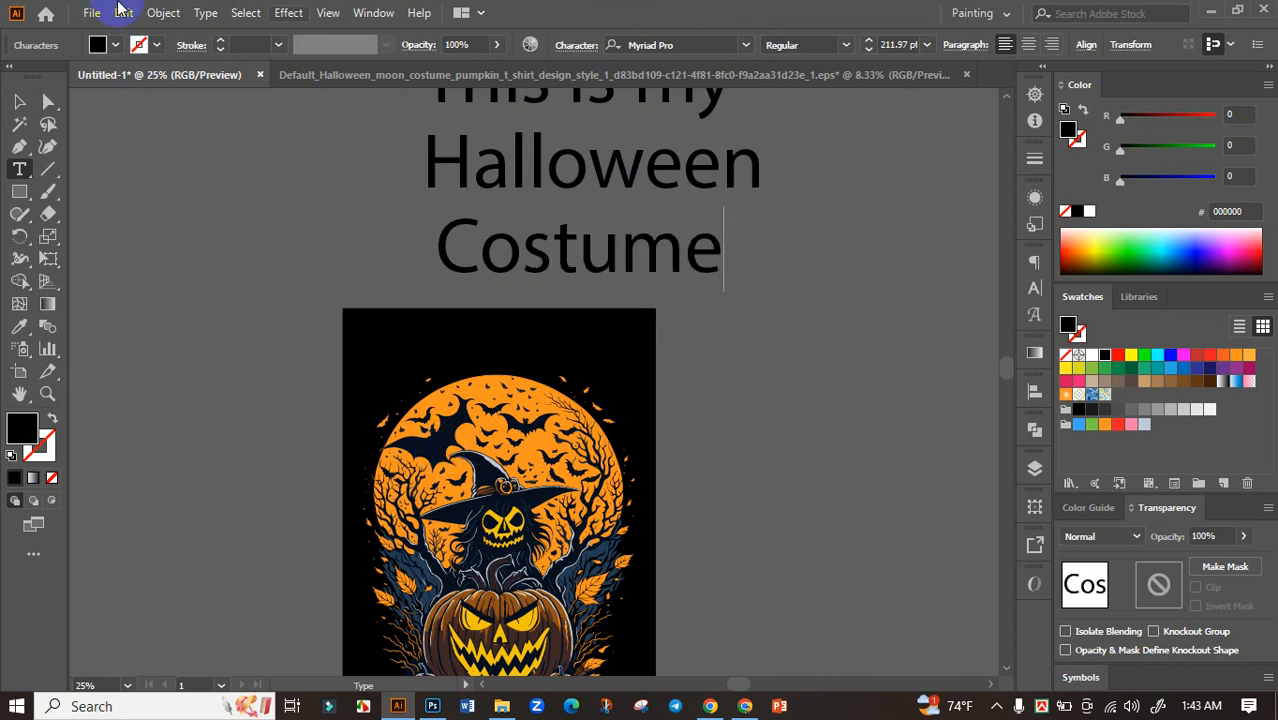
left_click(19, 102)
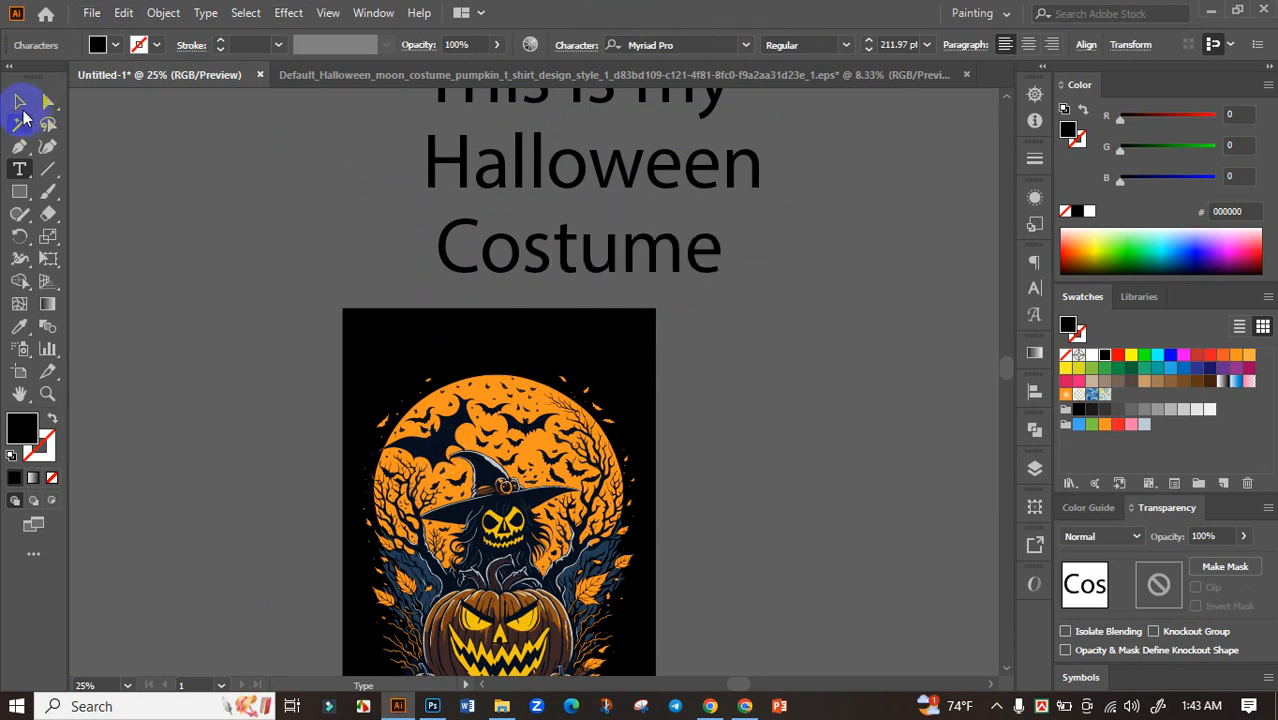
Select the three slogan text lines and convert them all to all caps.
scroll(535, 205, "up", 3)
left_click(549, 206)
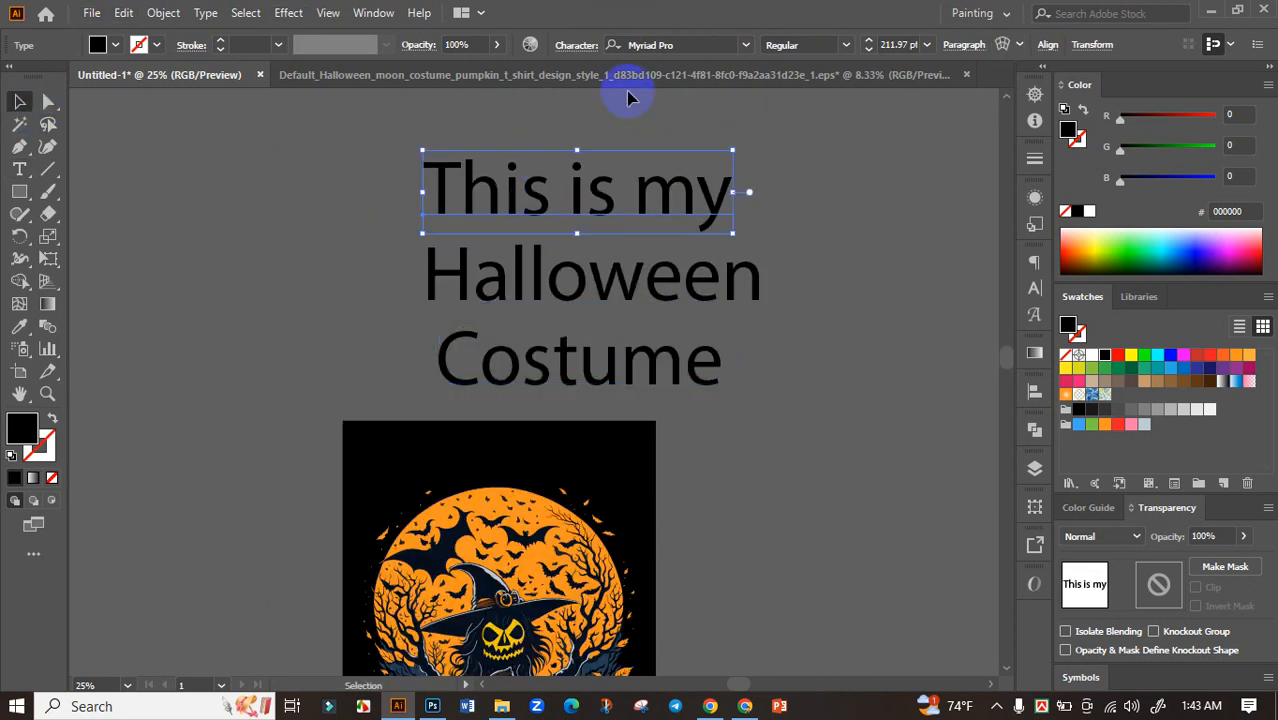
left_click(694, 45)
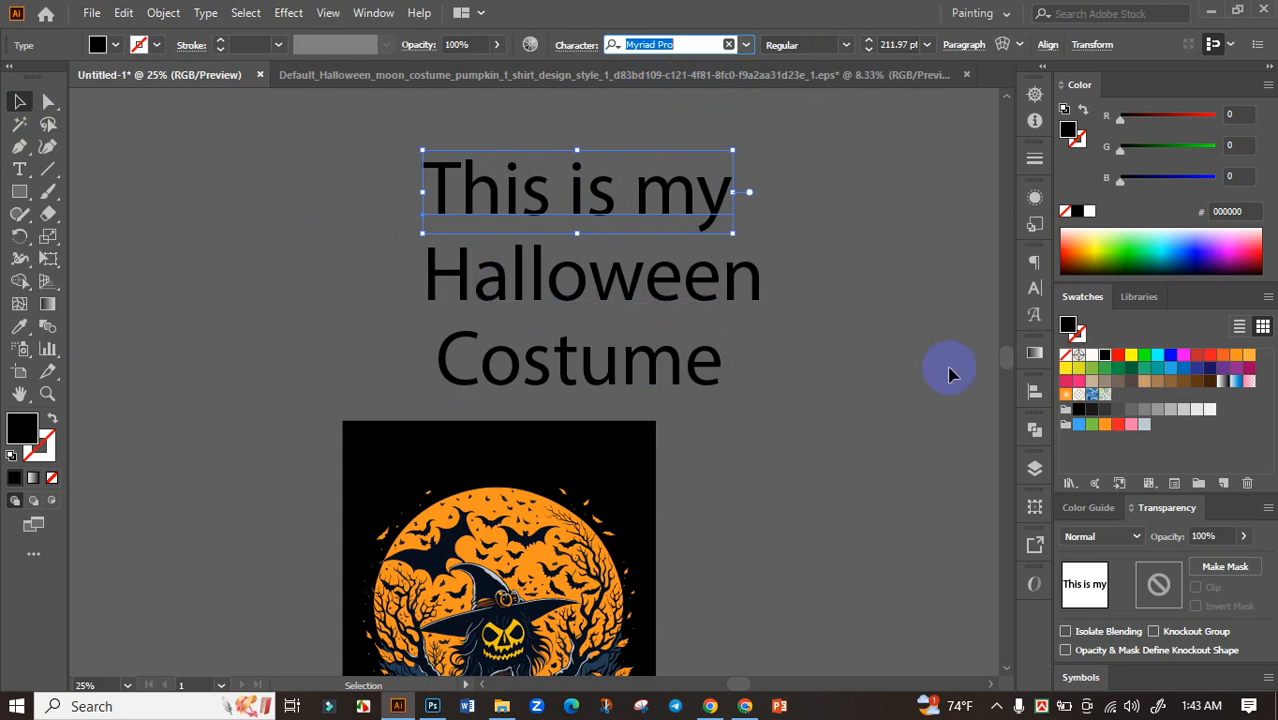
left_click(827, 378)
left_click(572, 206)
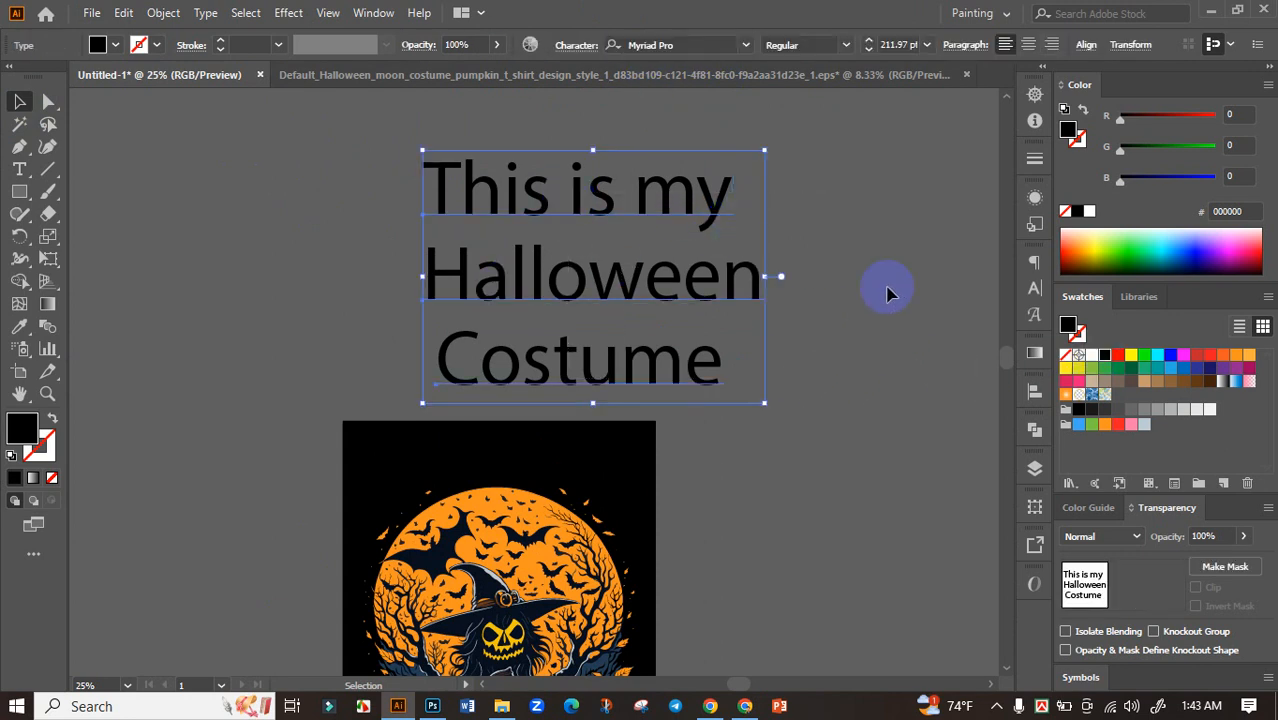
left_click(1035, 288)
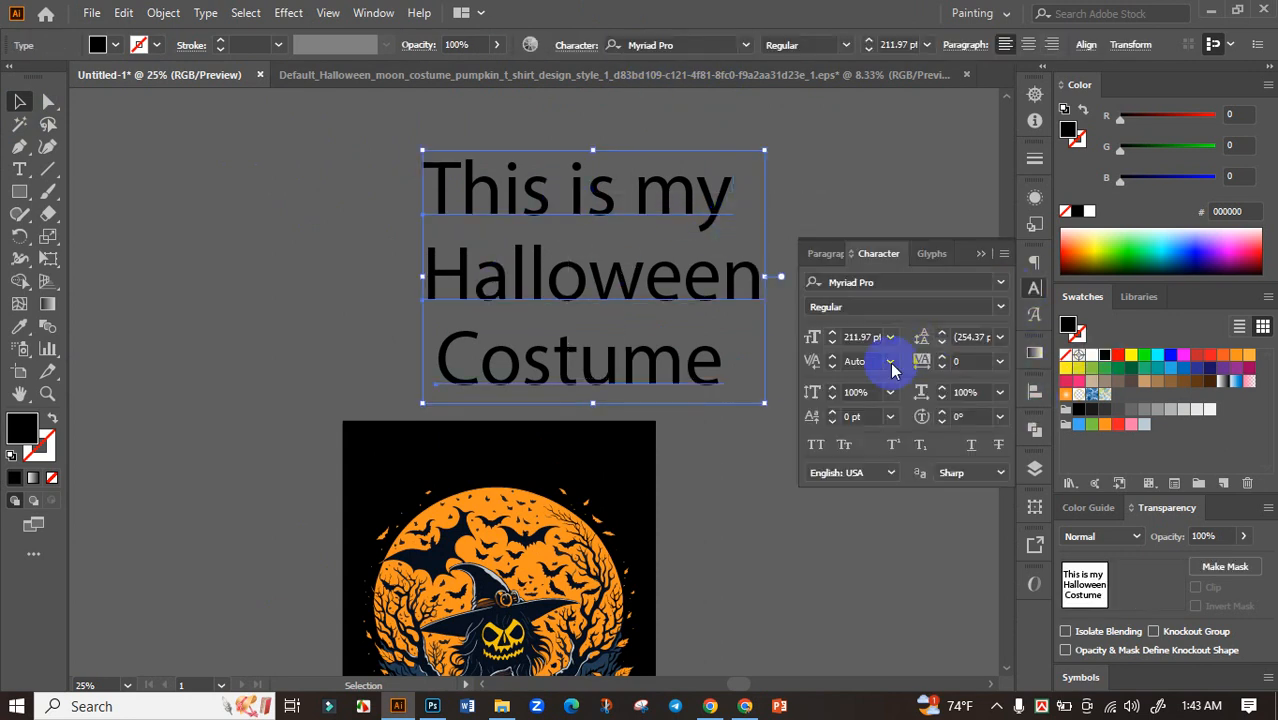
left_click(815, 446)
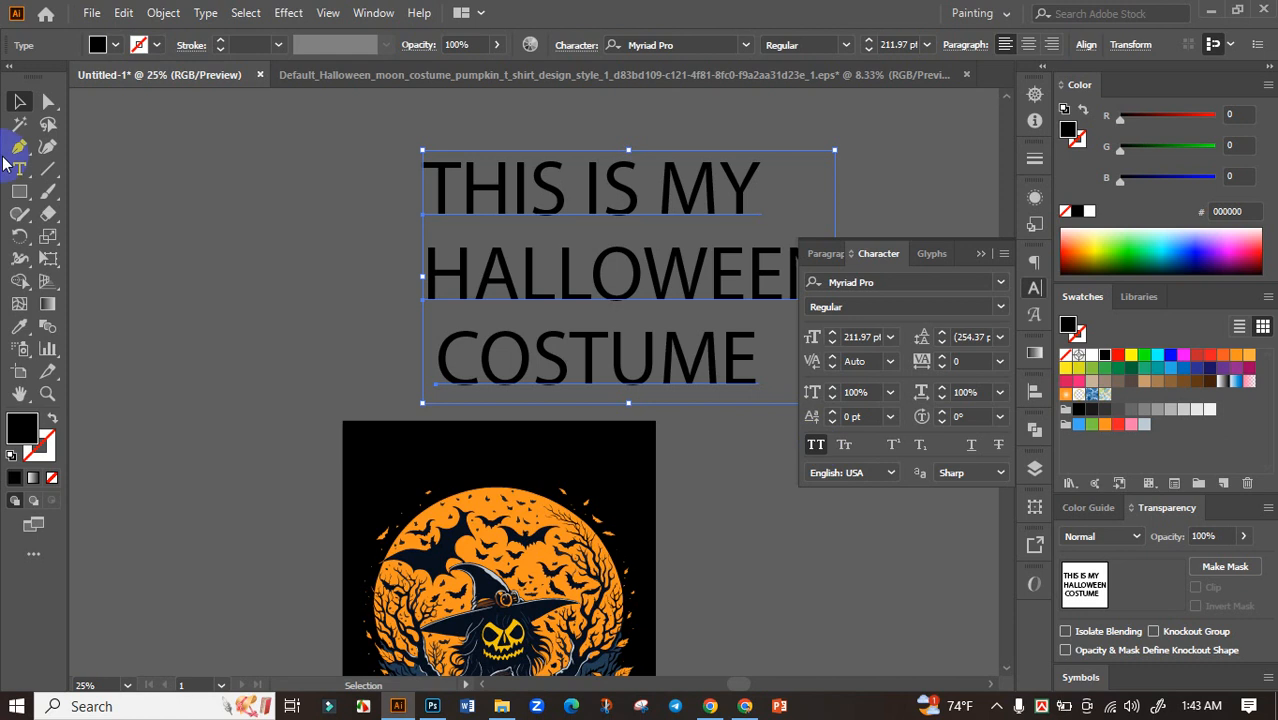
Set the font of all three slogan lines to Scary Pumpkin.
left_click(168, 172)
left_click(533, 330)
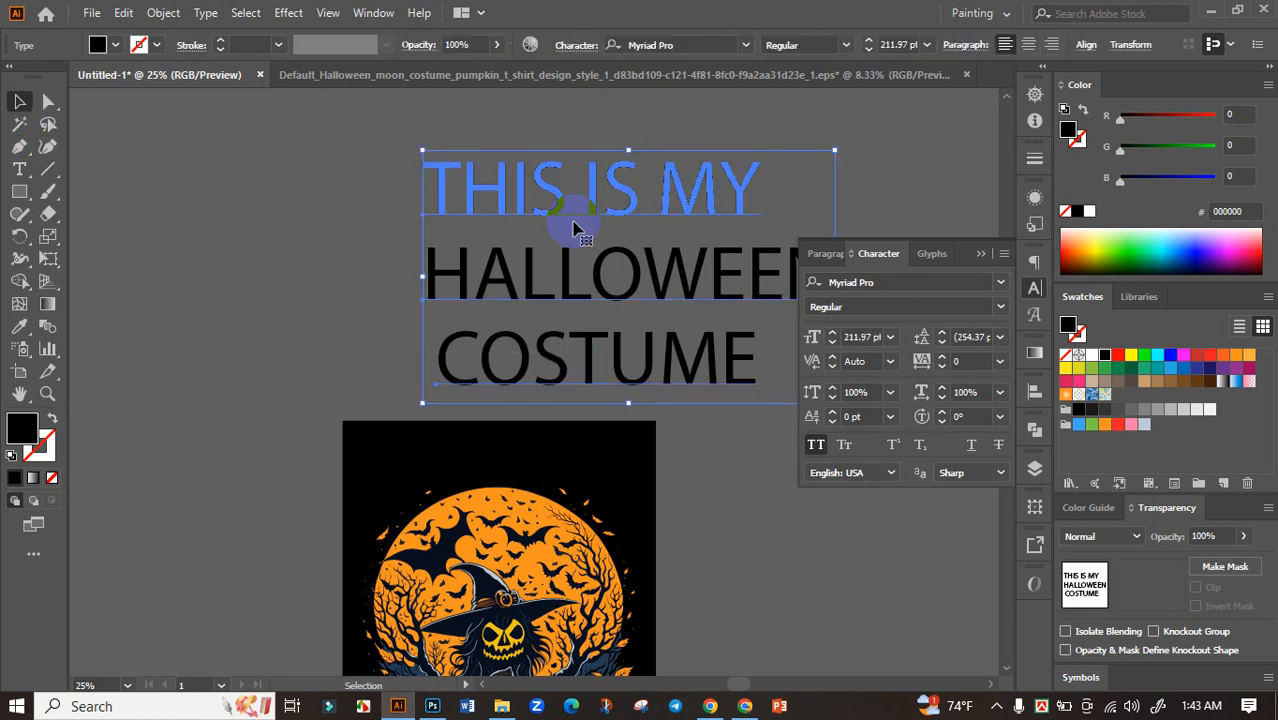
left_click(290, 155)
left_click(642, 214)
left_click(285, 148)
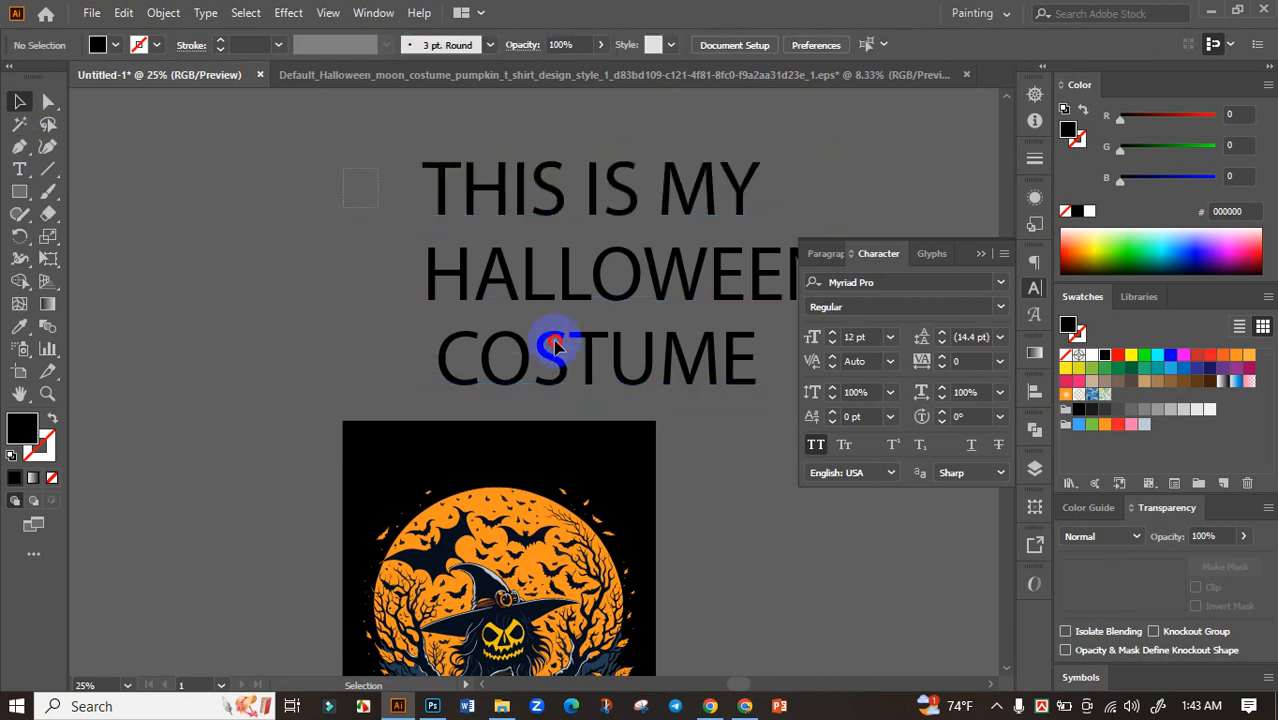
left_click(657, 200)
left_click(715, 45)
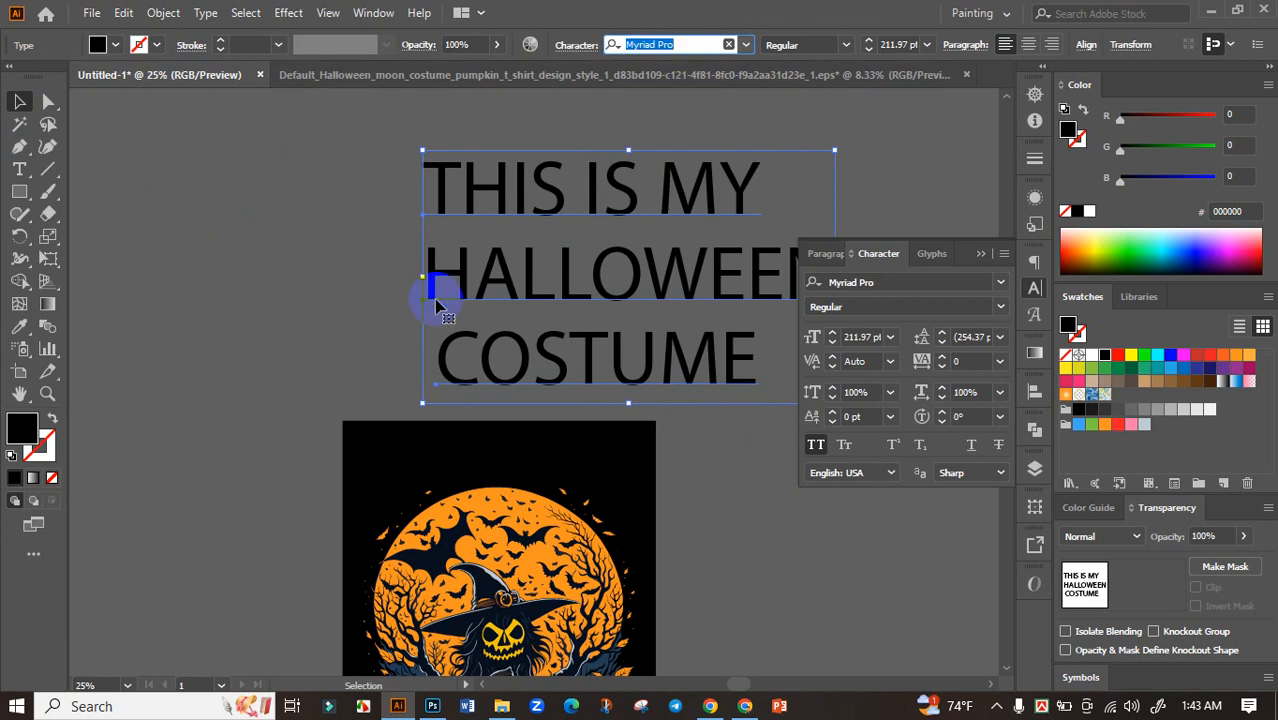
type("sc")
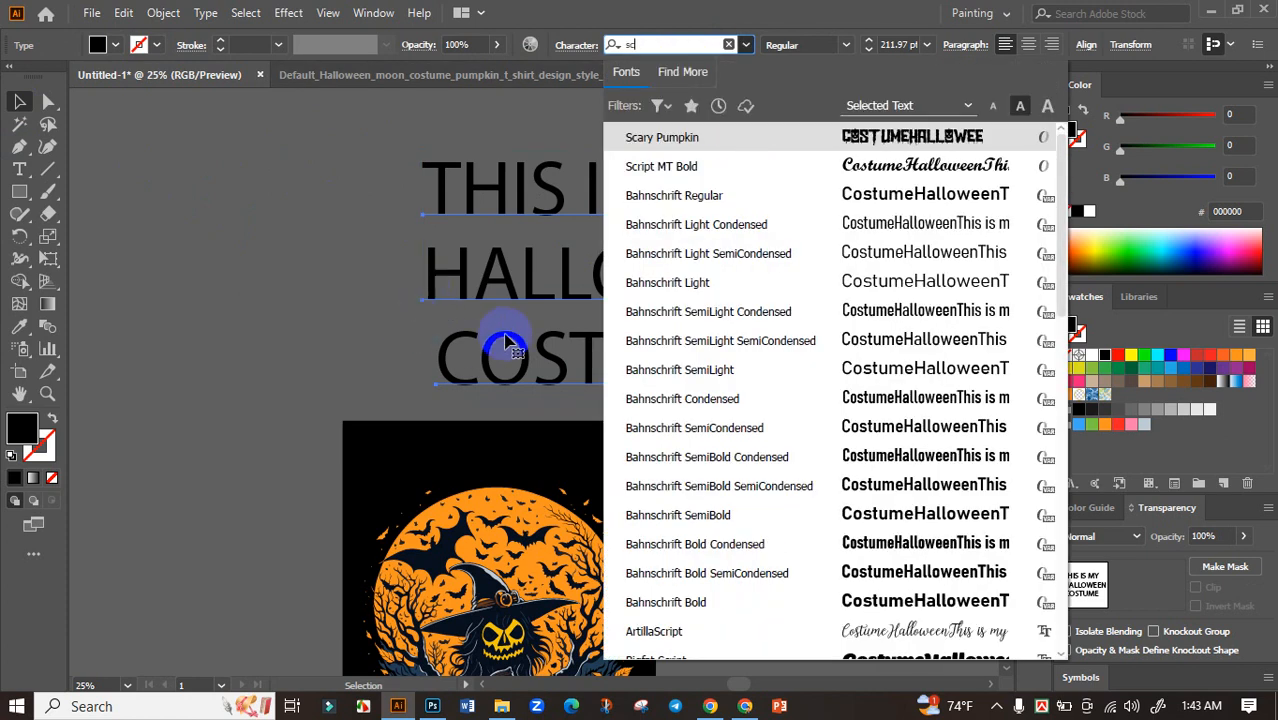
type("ar")
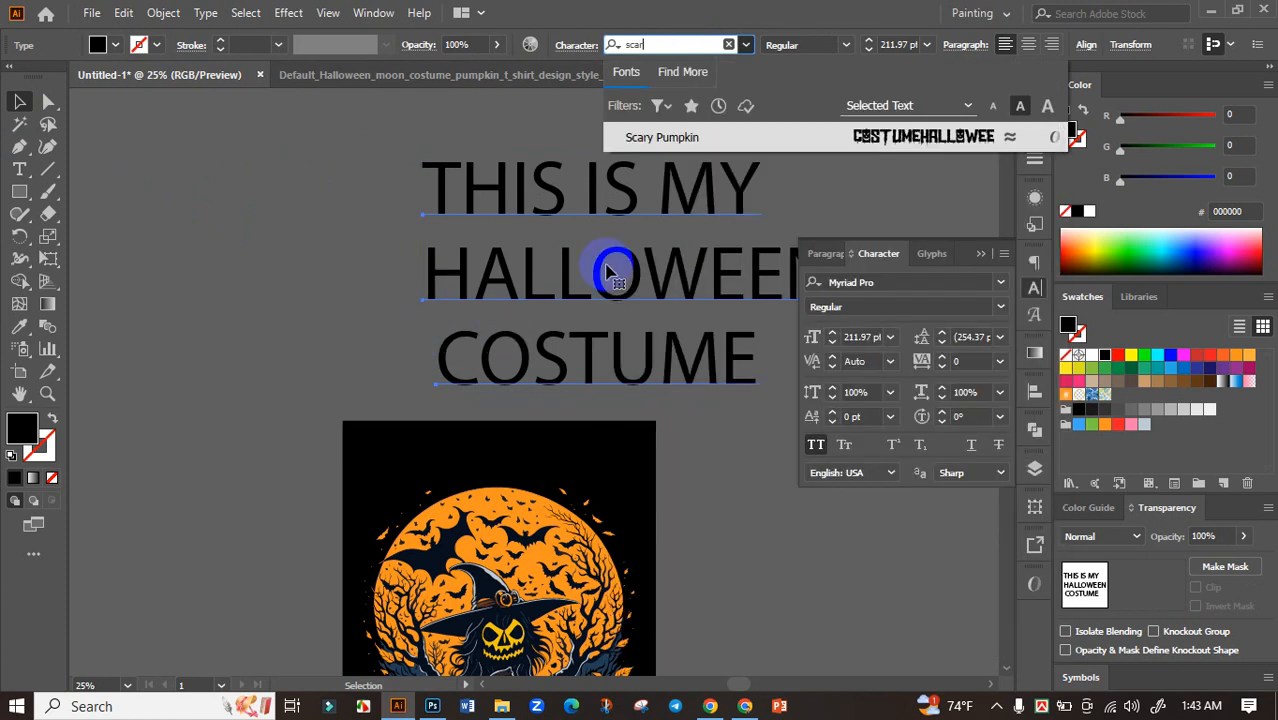
left_click(725, 136)
left_click(307, 240)
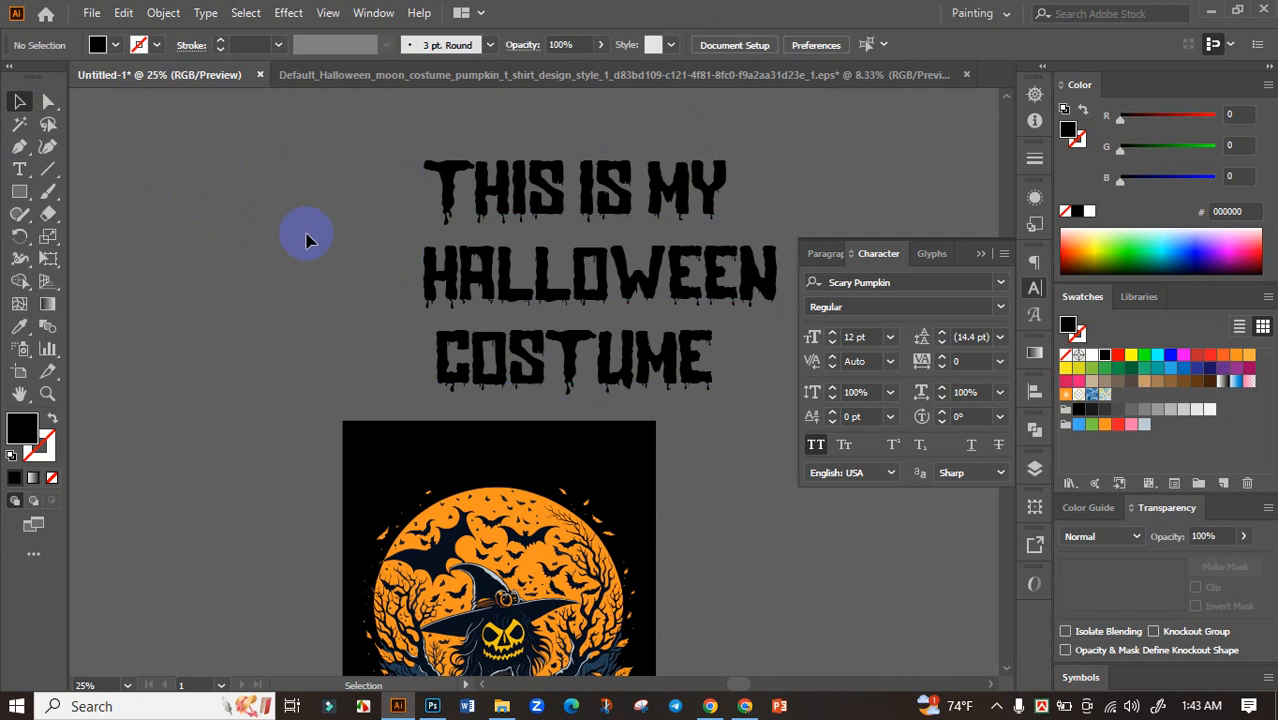
Replace the "O" in "HALLOWEEN" with the font's pumpkin-face character.
scroll(298, 254, "down", 1)
scroll(298, 254, "right", 2)
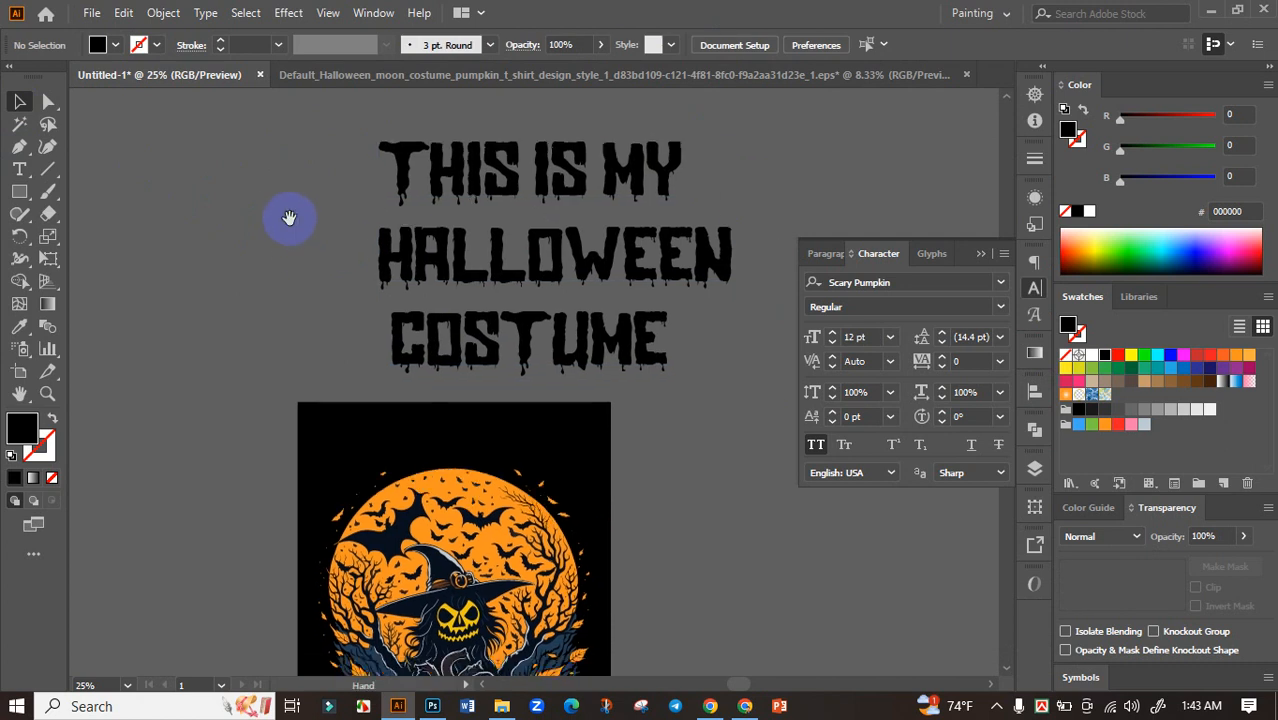
double_click(558, 254)
double_click(534, 250)
left_click_drag(551, 251, 520, 252)
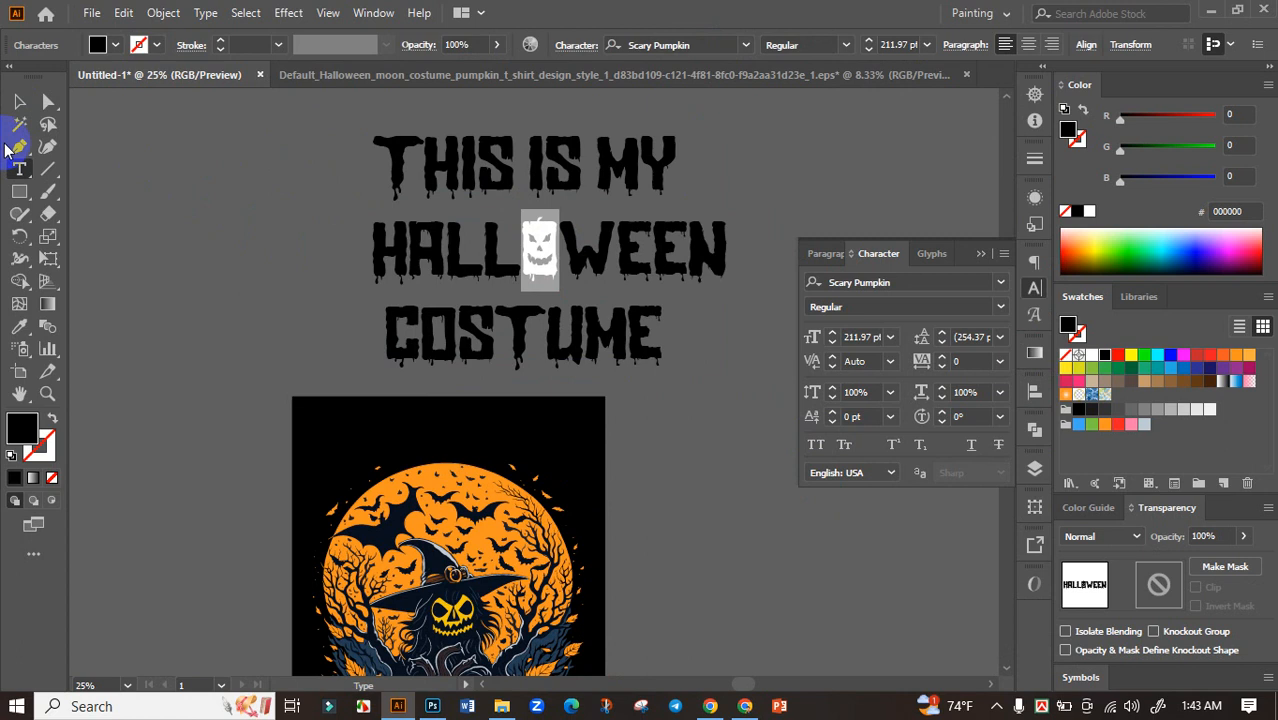
left_click(19, 101)
left_click(137, 171)
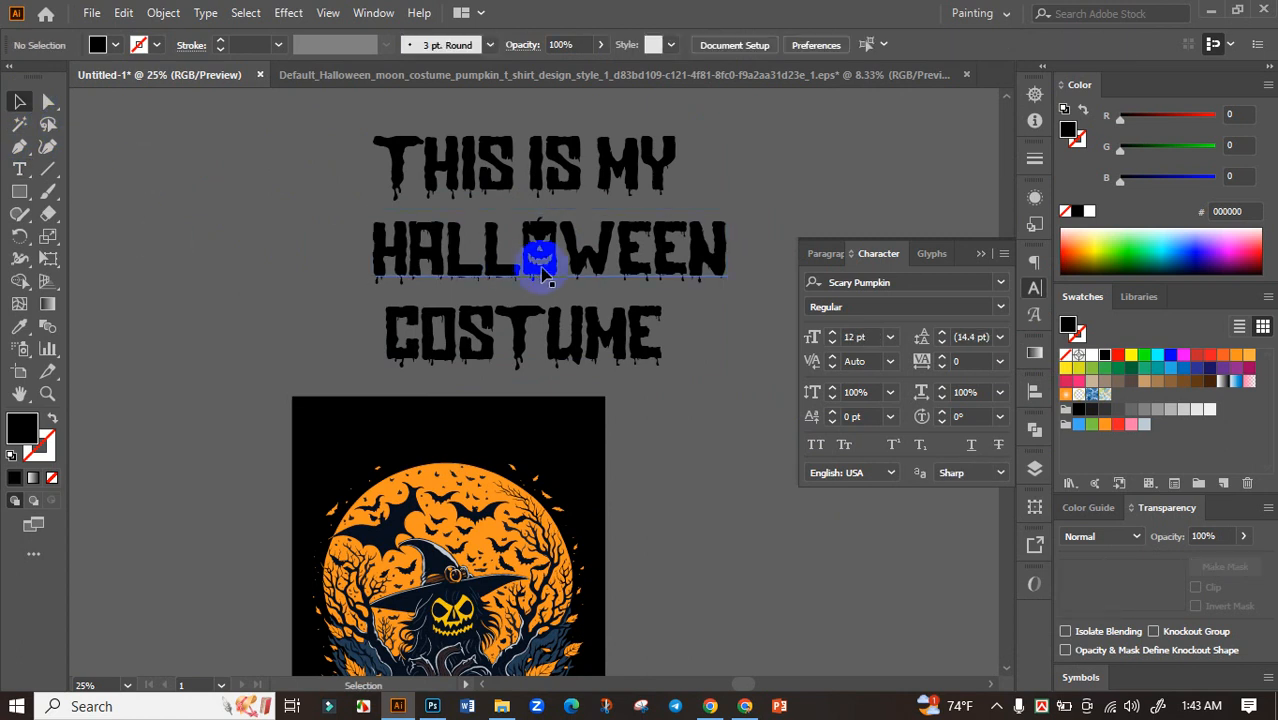
Replace the "O" in "COSTUME" with the font's pumpkin-face character.
double_click(430, 332)
left_click_drag(422, 332, 437, 331)
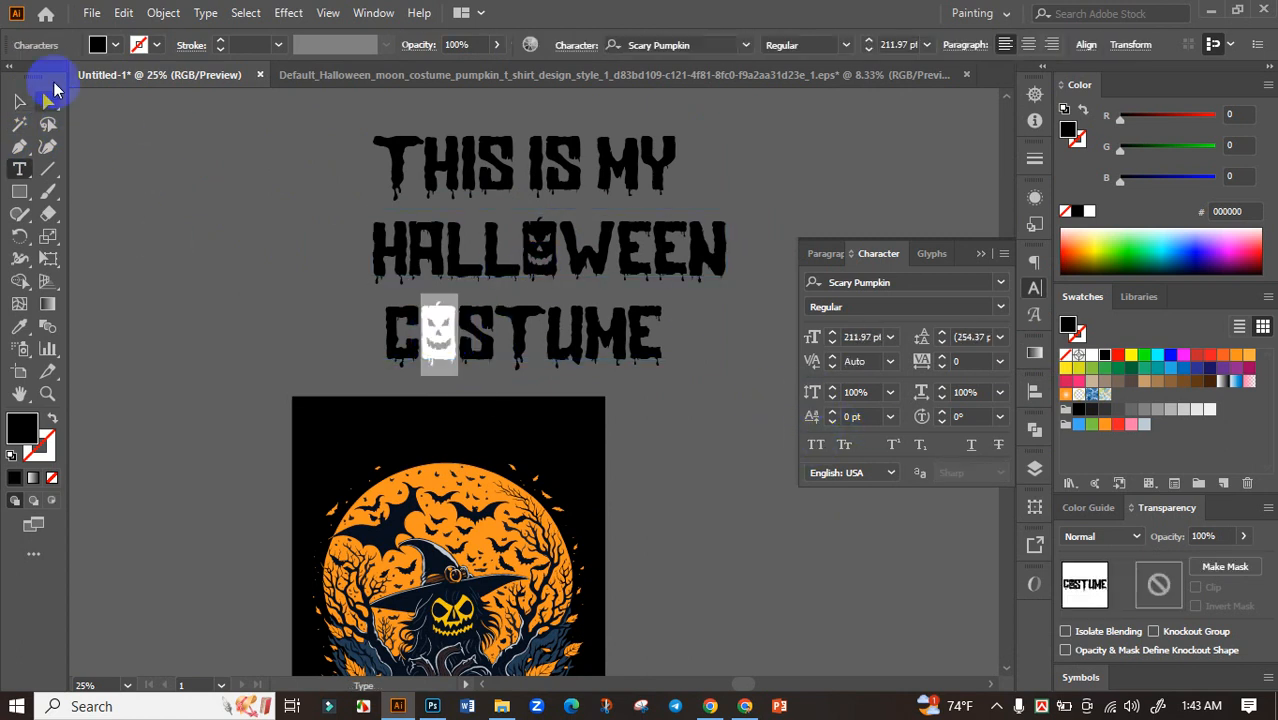
left_click(19, 101)
left_click(260, 230)
Fill "THIS IS MY" with white, move it onto the artboard at the moon's upper edge and scale it to about 162 pt.
scroll(277, 241, "down", 1)
left_click_drag(433, 244, 453, 183)
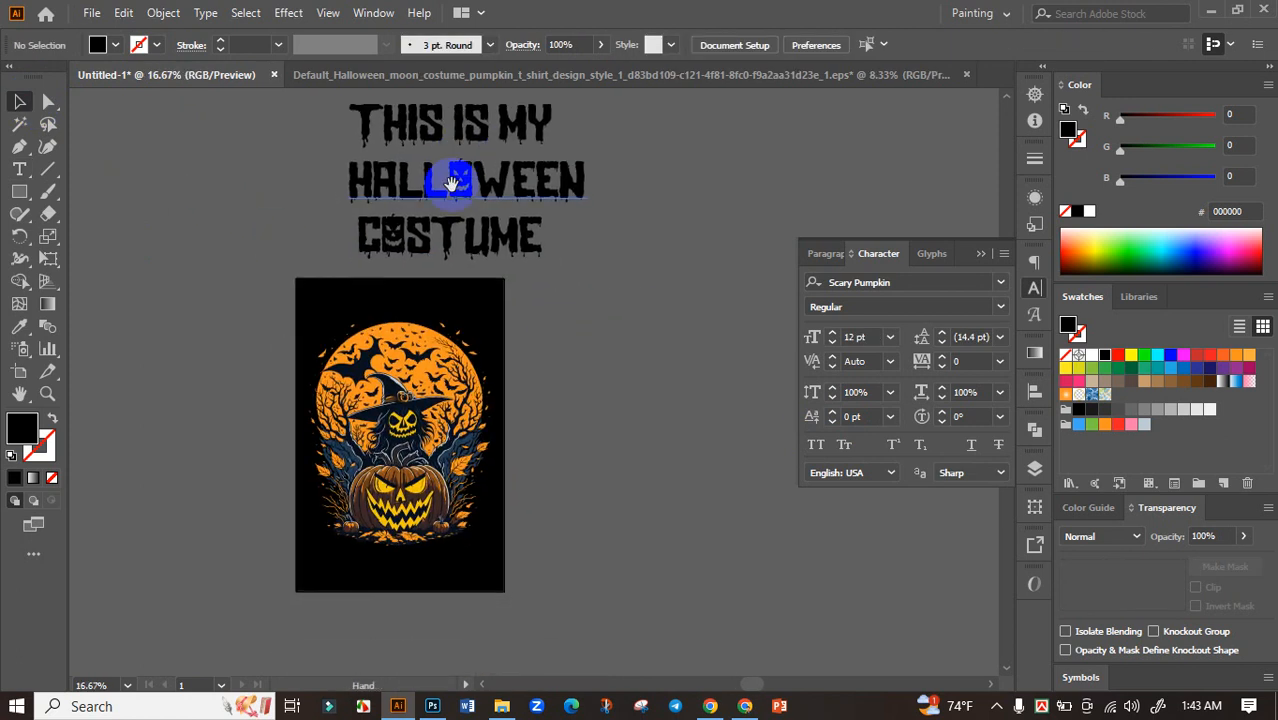
left_click(495, 133)
left_click(1091, 355)
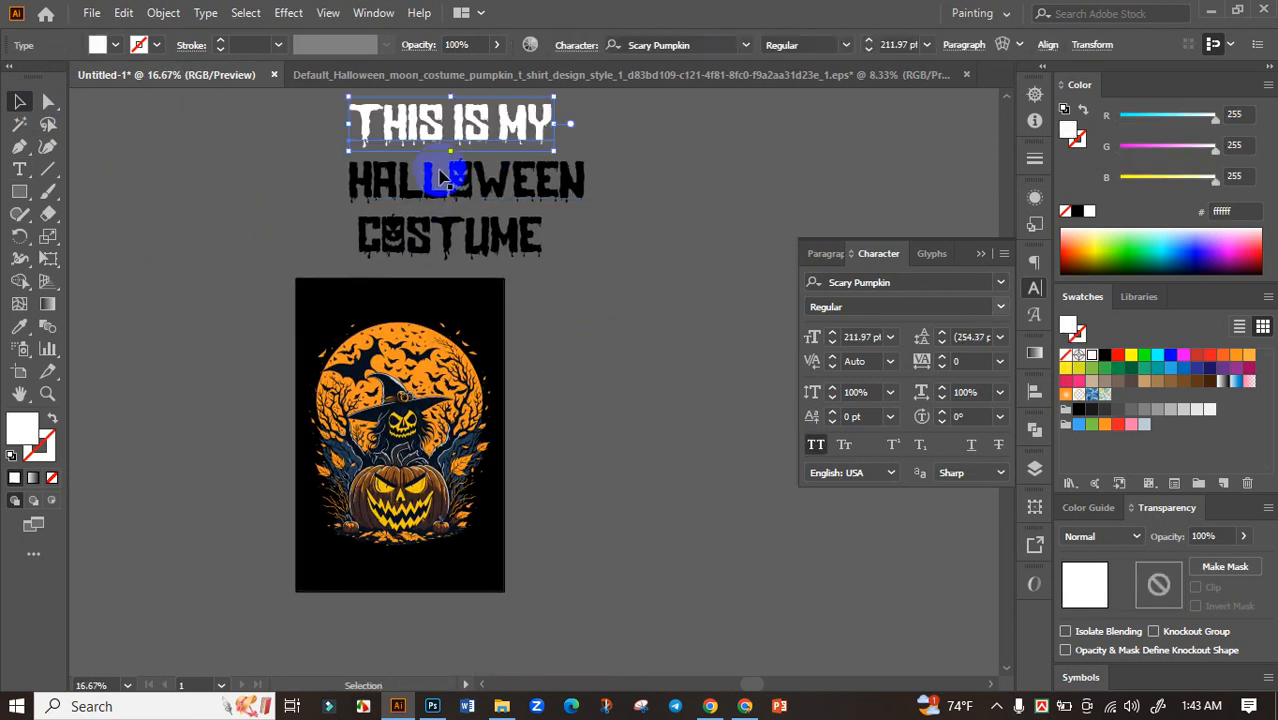
left_click_drag(480, 125, 515, 258)
scroll(500, 293, "up", 2)
scroll(470, 250, "left", 4)
scroll(475, 248, "up", 2)
scroll(515, 258, "down", 2)
Warp the "THIS IS MY" text with a horizontal Arc at 28% bend and position it along the top of the moon.
left_click(505, 310)
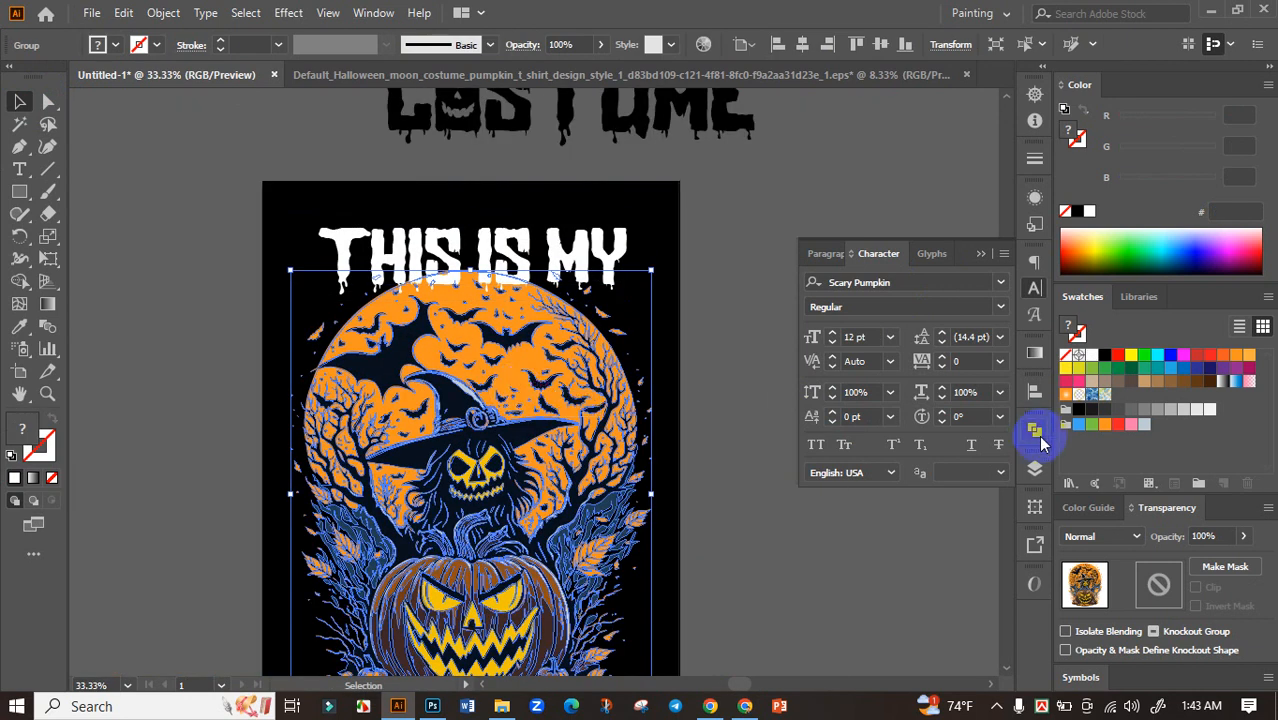
left_click(1035, 391)
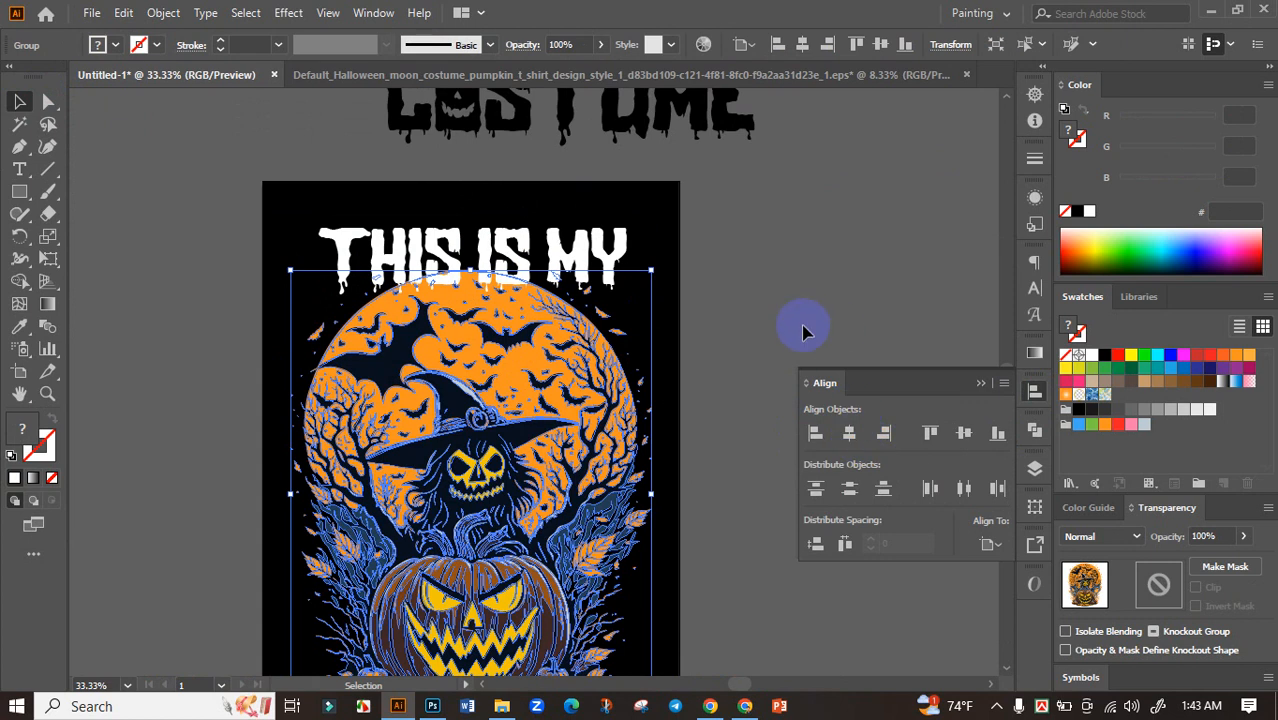
scroll(807, 323, "down", 1)
scroll(807, 323, "left", 1)
left_click(600, 228)
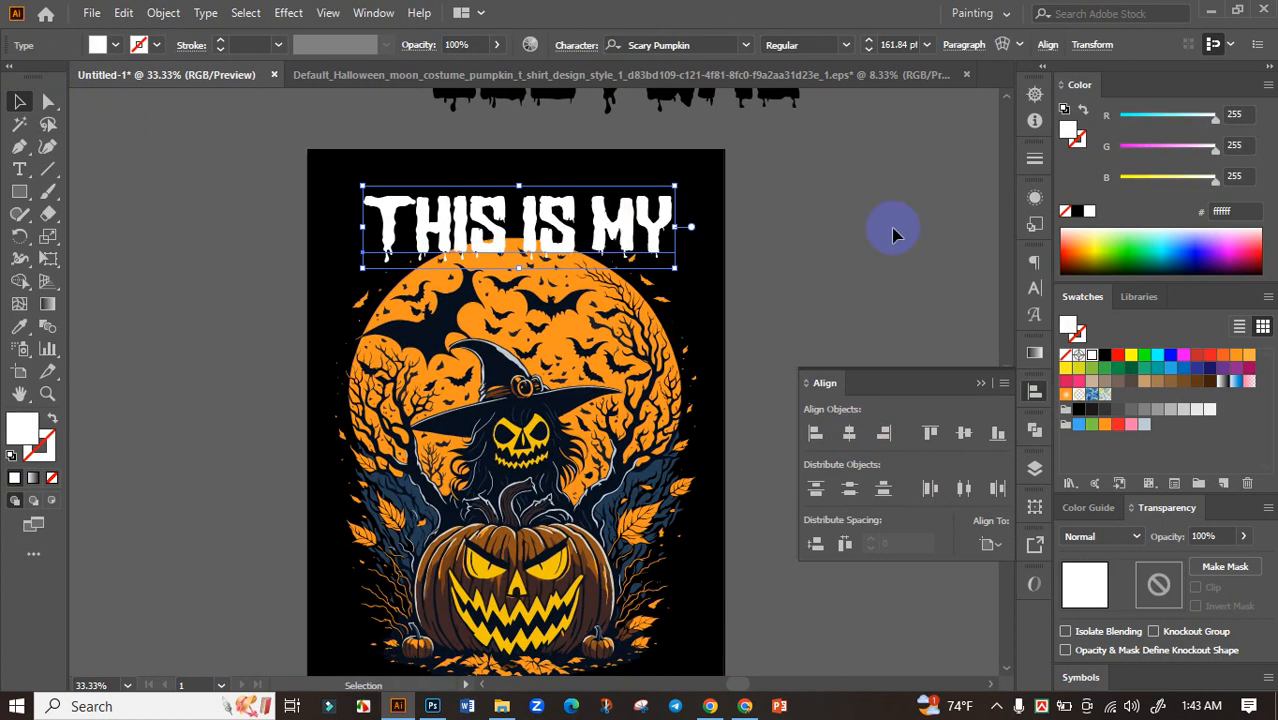
left_click(1003, 45)
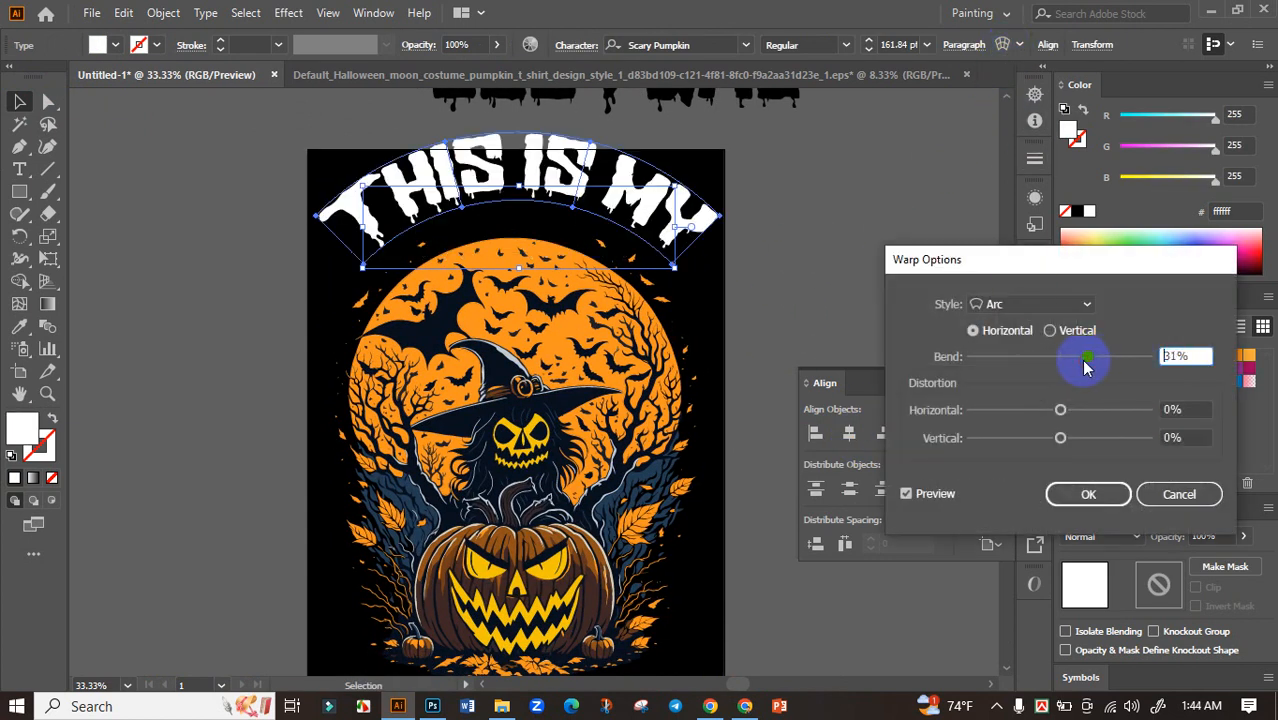
left_click(1088, 494)
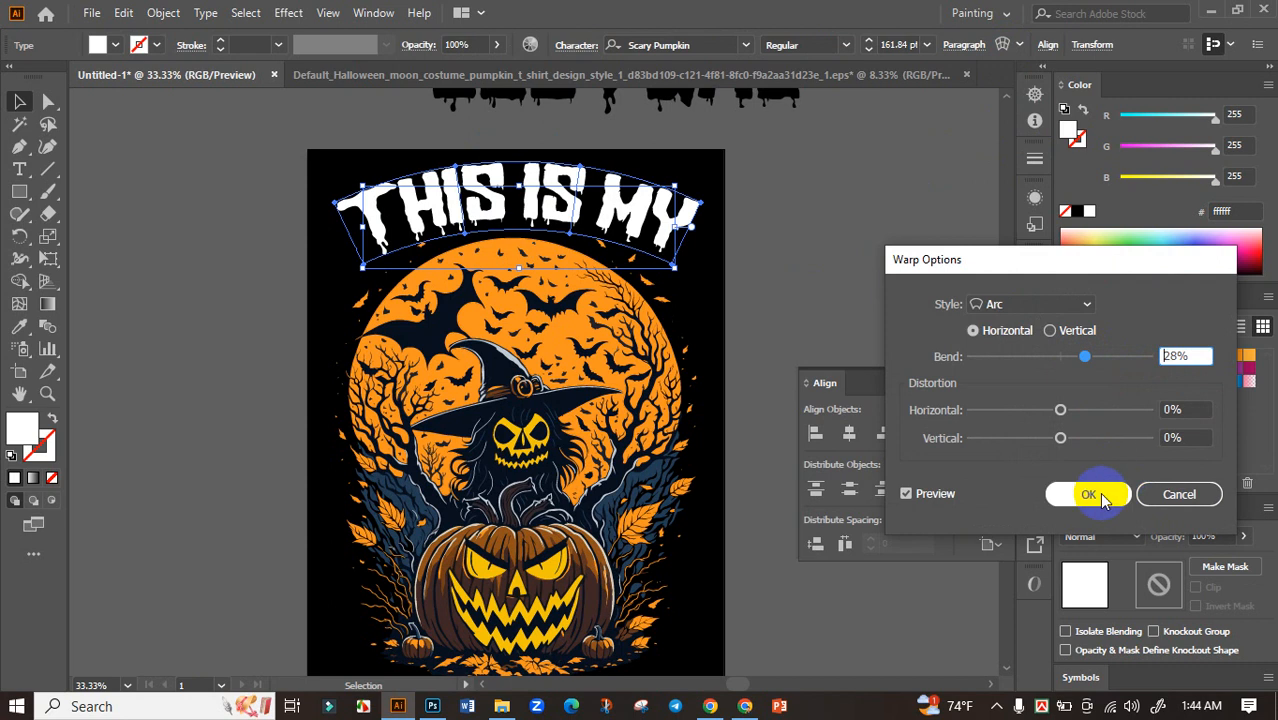
scroll(531, 200, "up", 2)
left_click_drag(551, 196, 559, 229)
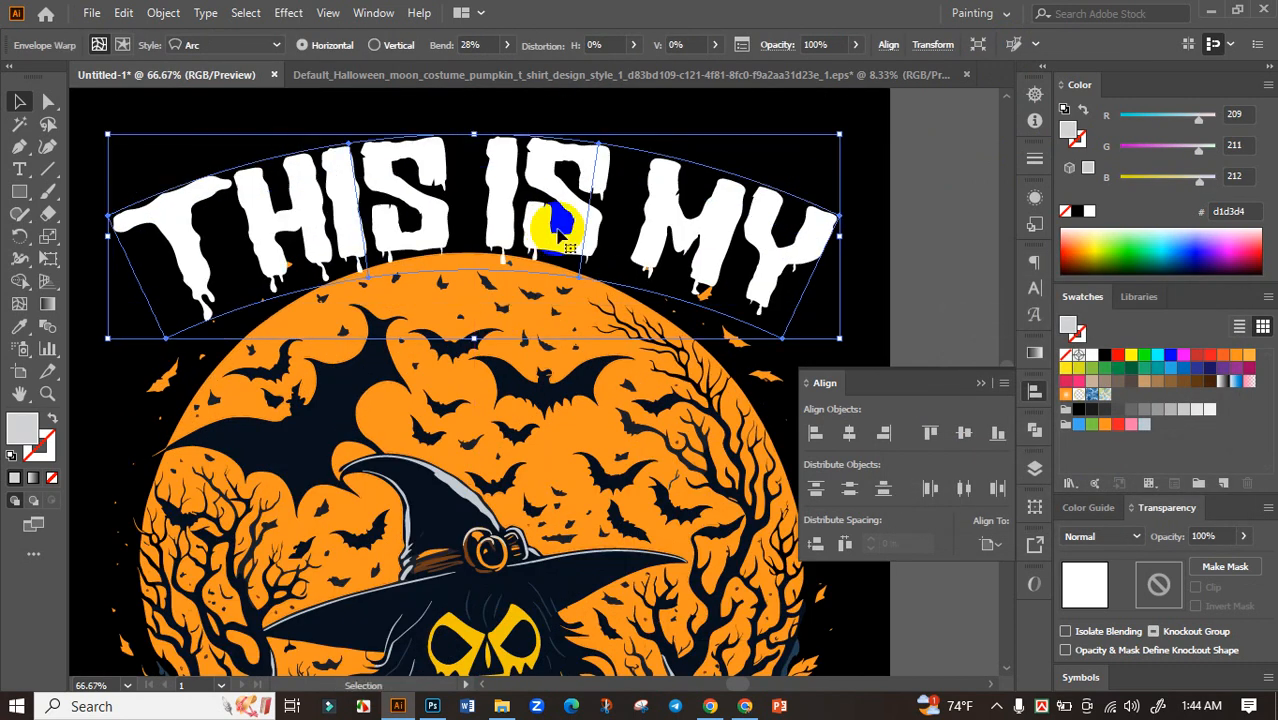
scroll(559, 229, "down", 3)
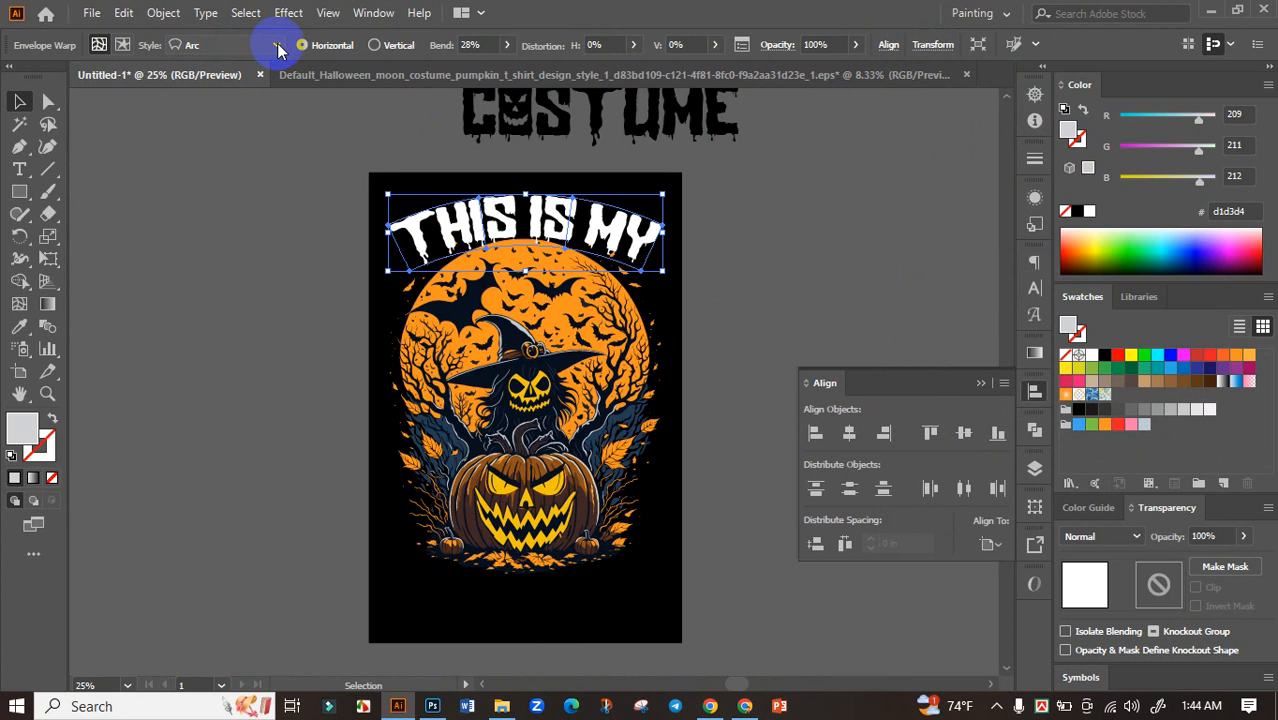
Reduce the bend of the arched "THIS IS MY" text to 15% and place it back on the artboard just above the moon.
left_click(507, 46)
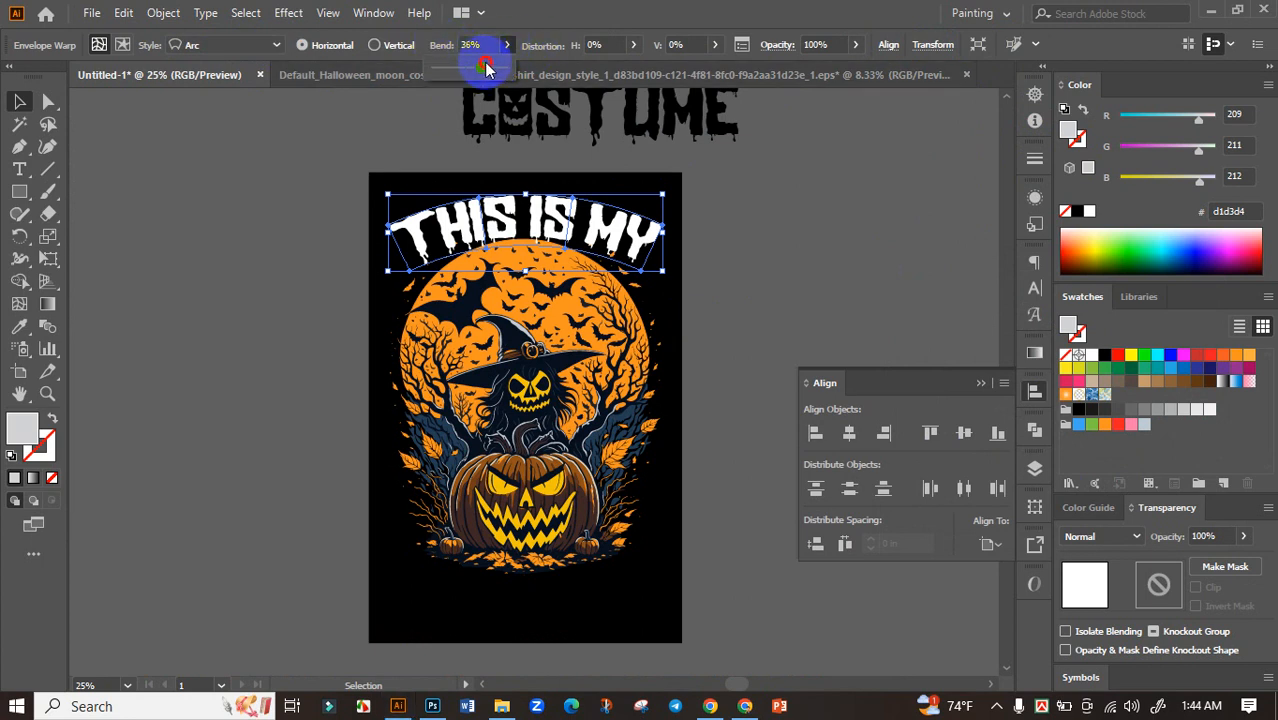
mouse_move(486, 66)
left_mouse_down()
mouse_move(463, 70)
mouse_move(474, 70)
mouse_move(466, 52)
left_mouse_up()
left_click(760, 241)
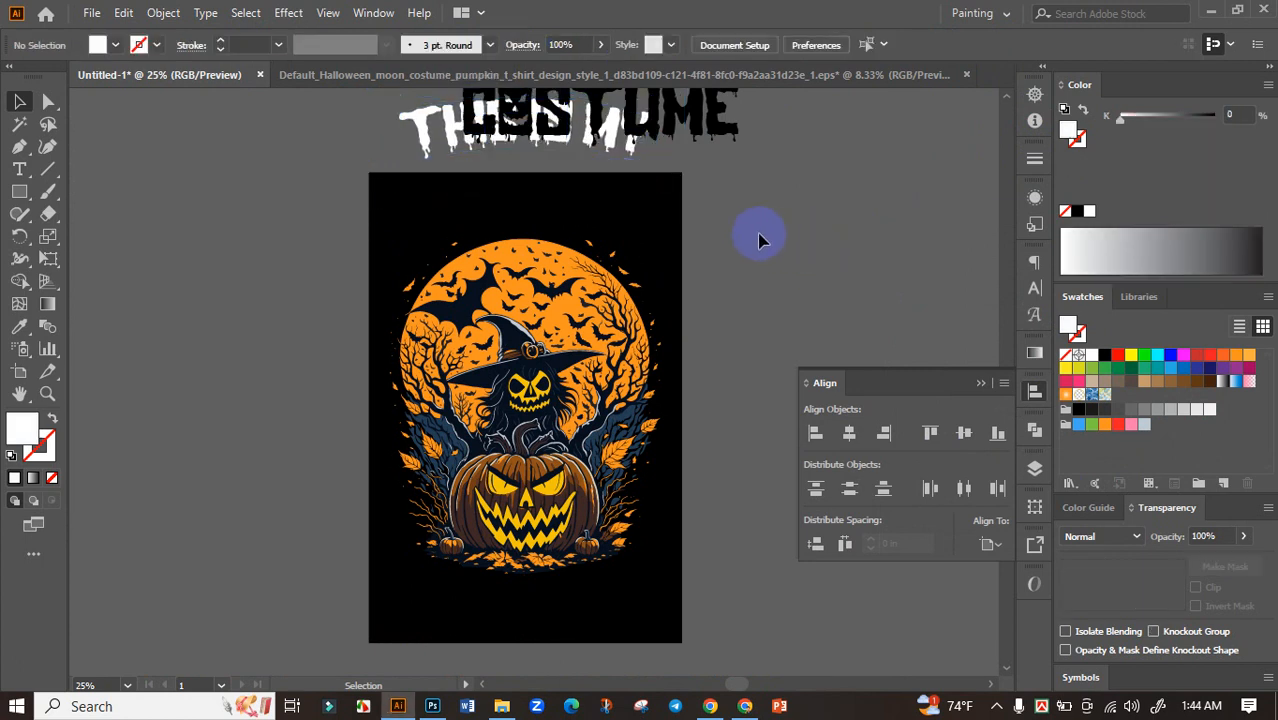
left_click(628, 152)
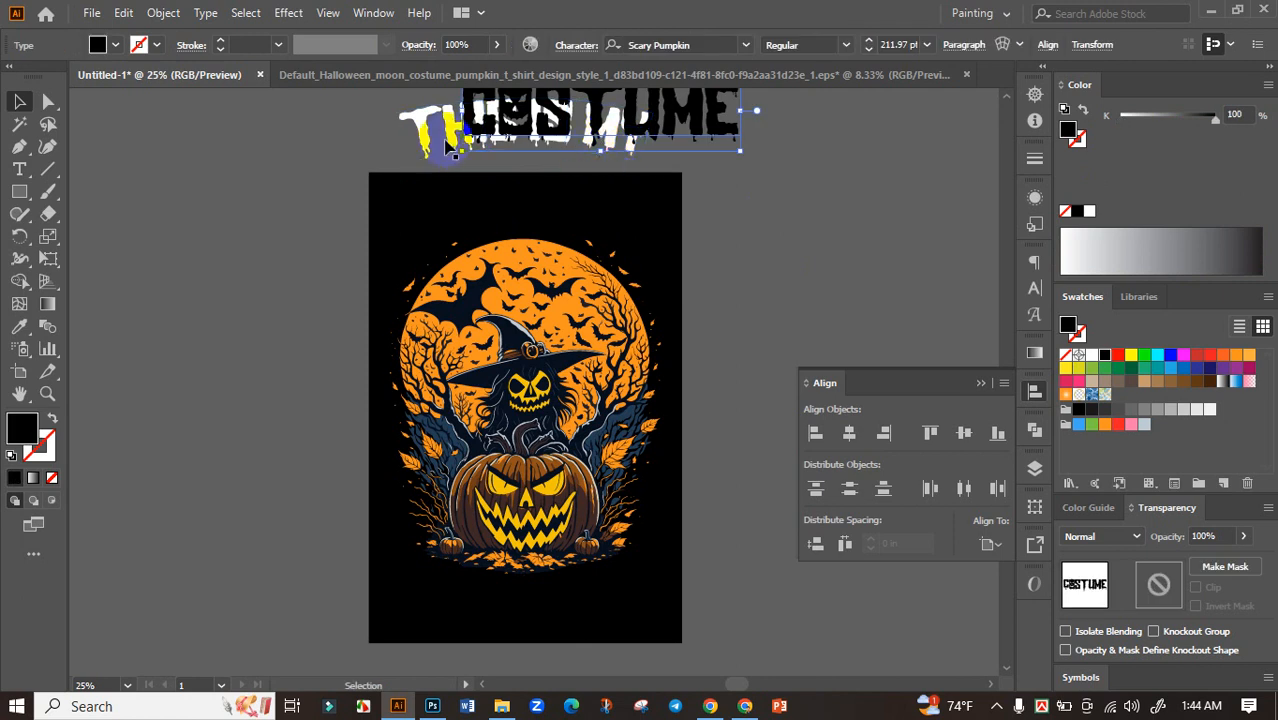
left_click_drag(425, 140, 420, 208)
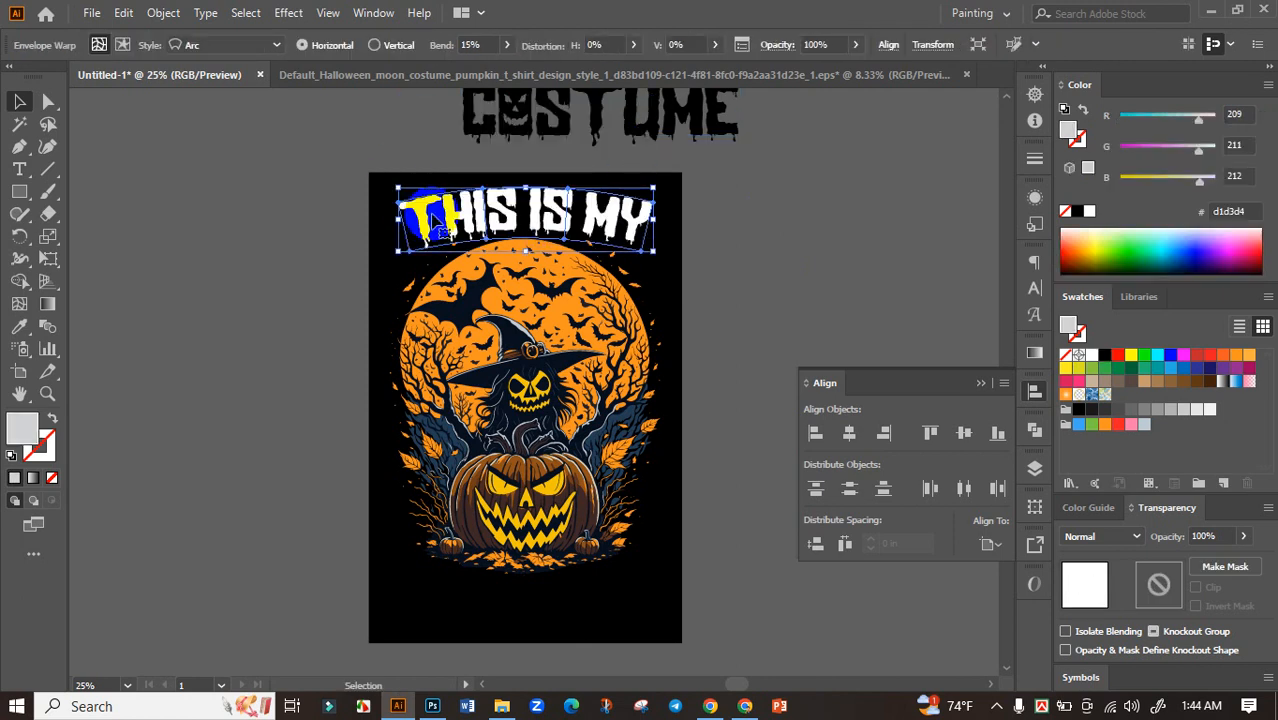
scroll(503, 205, "up", 1)
left_click(436, 50)
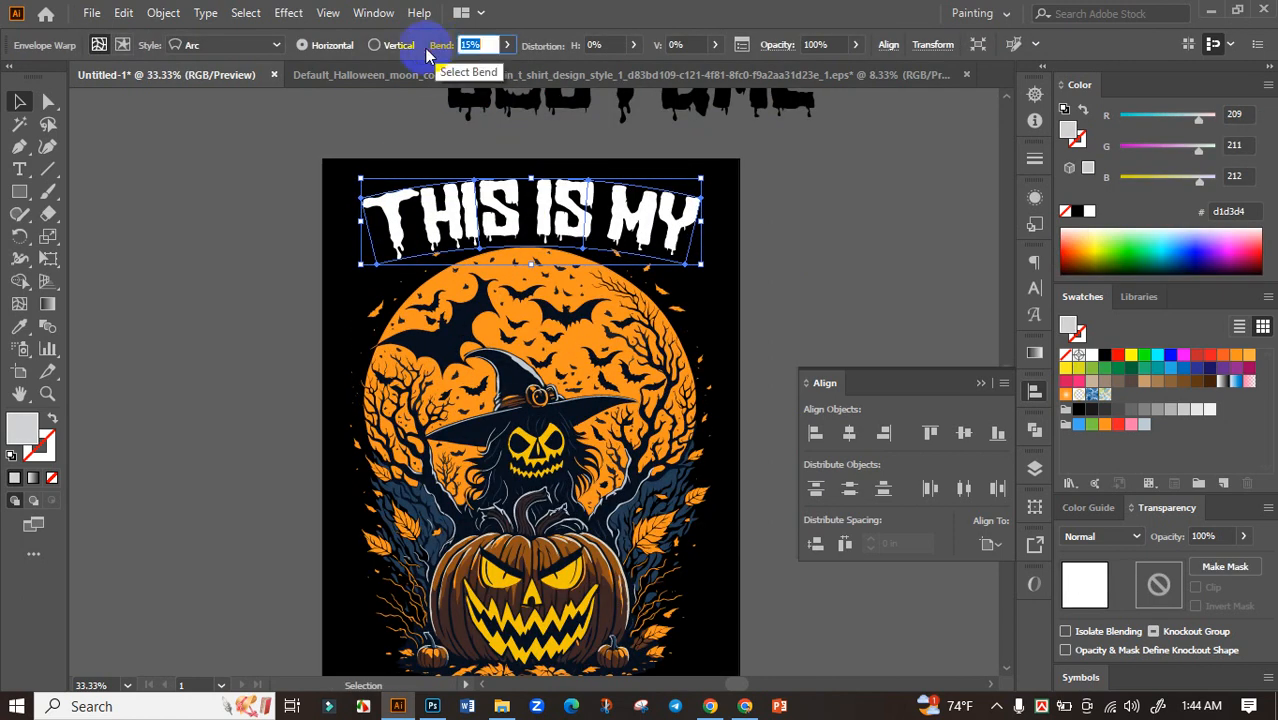
type("0")
key("Return")
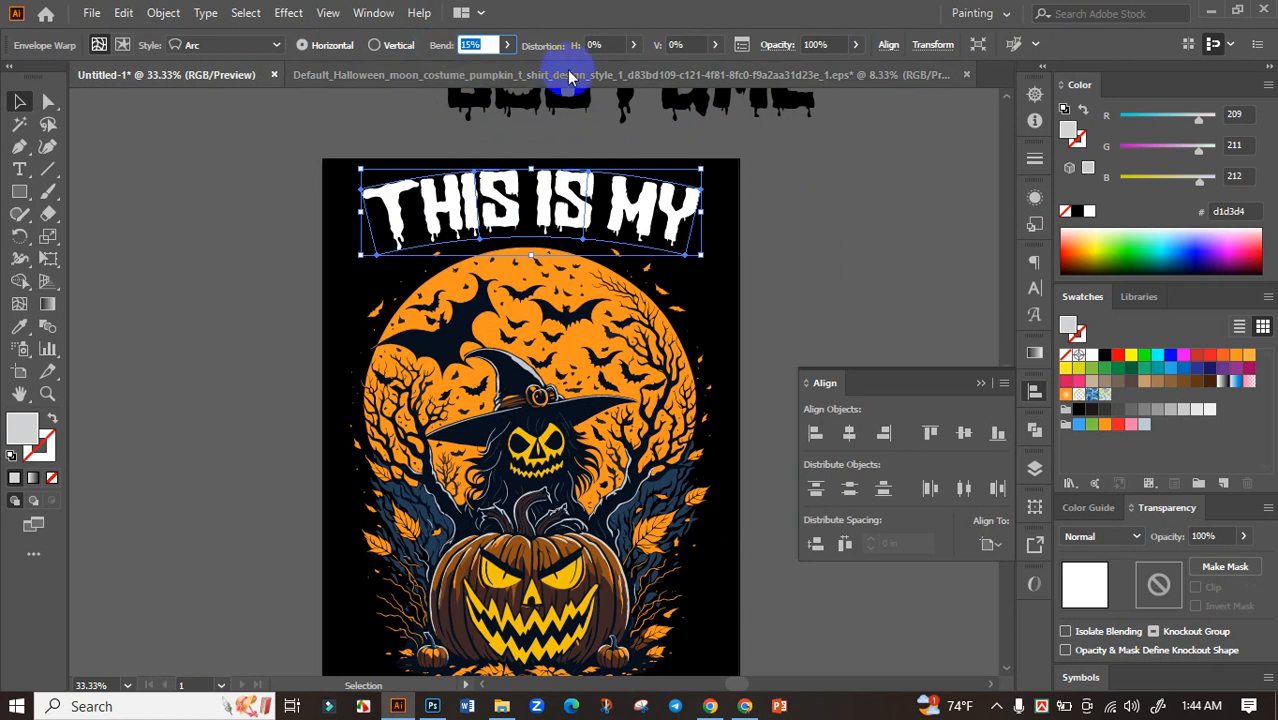
left_click(890, 194)
left_click(598, 202)
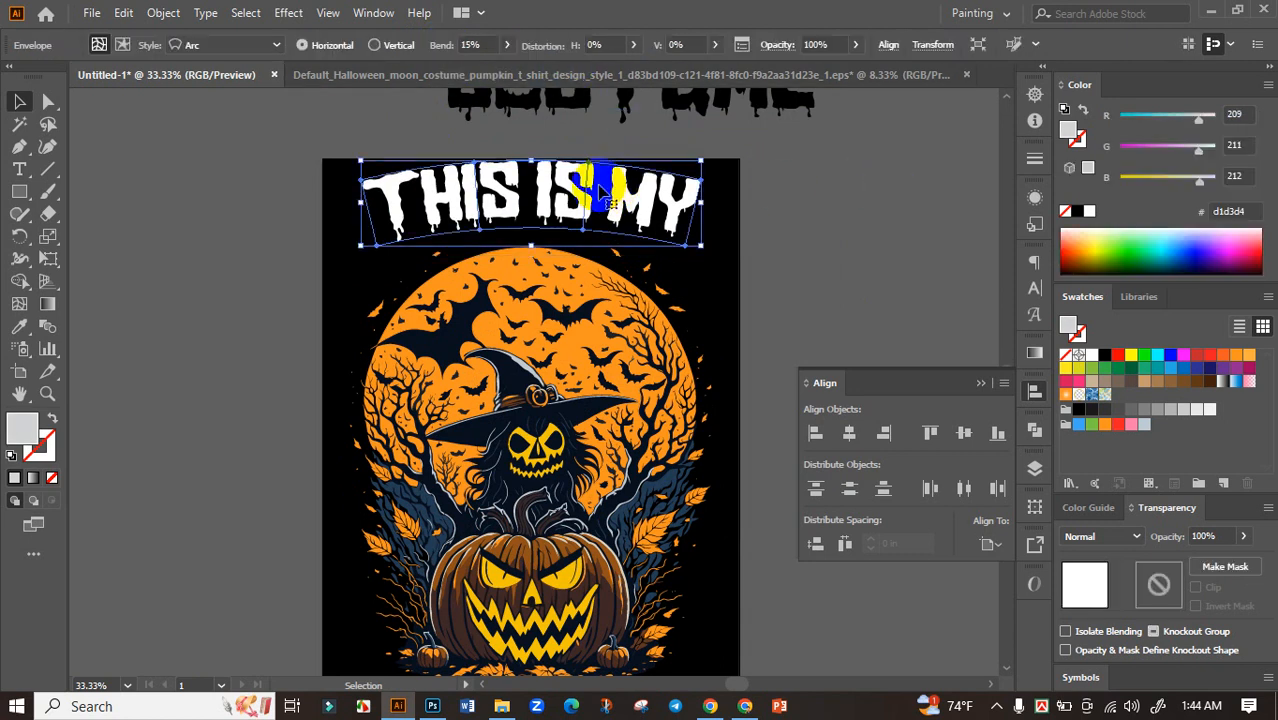
key("ctrl+z")
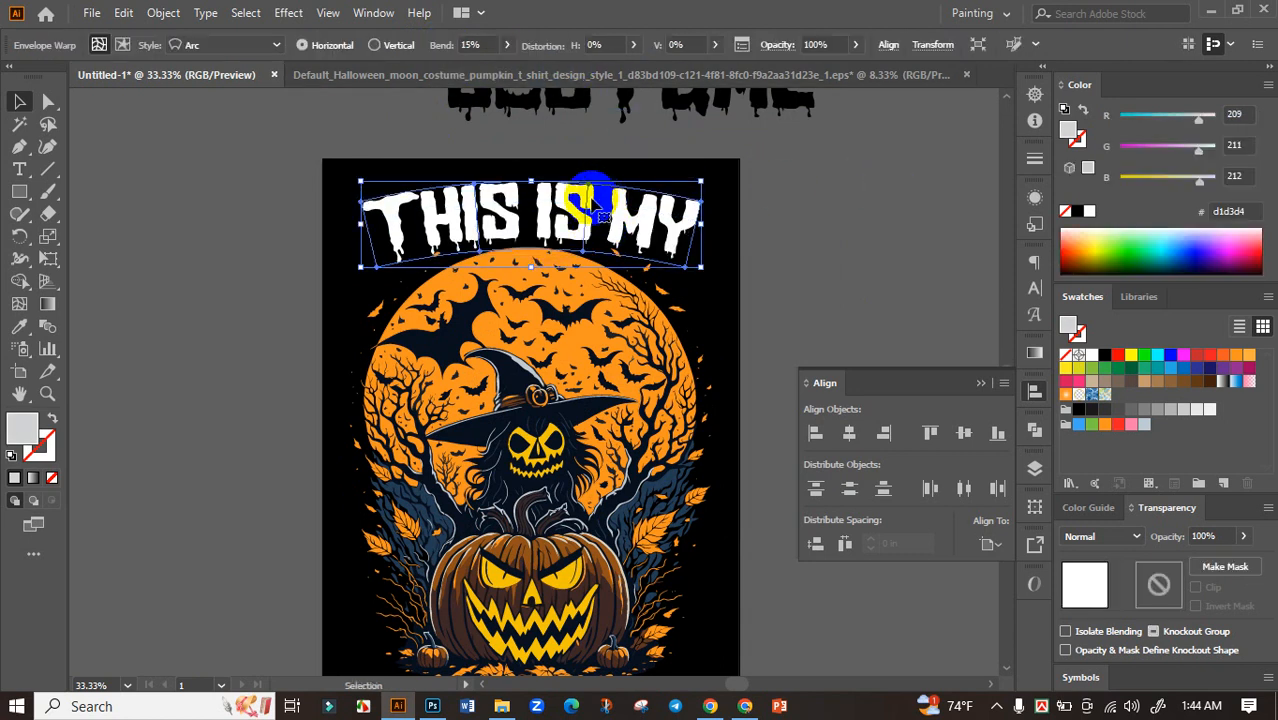
left_click(222, 47)
left_click(217, 62)
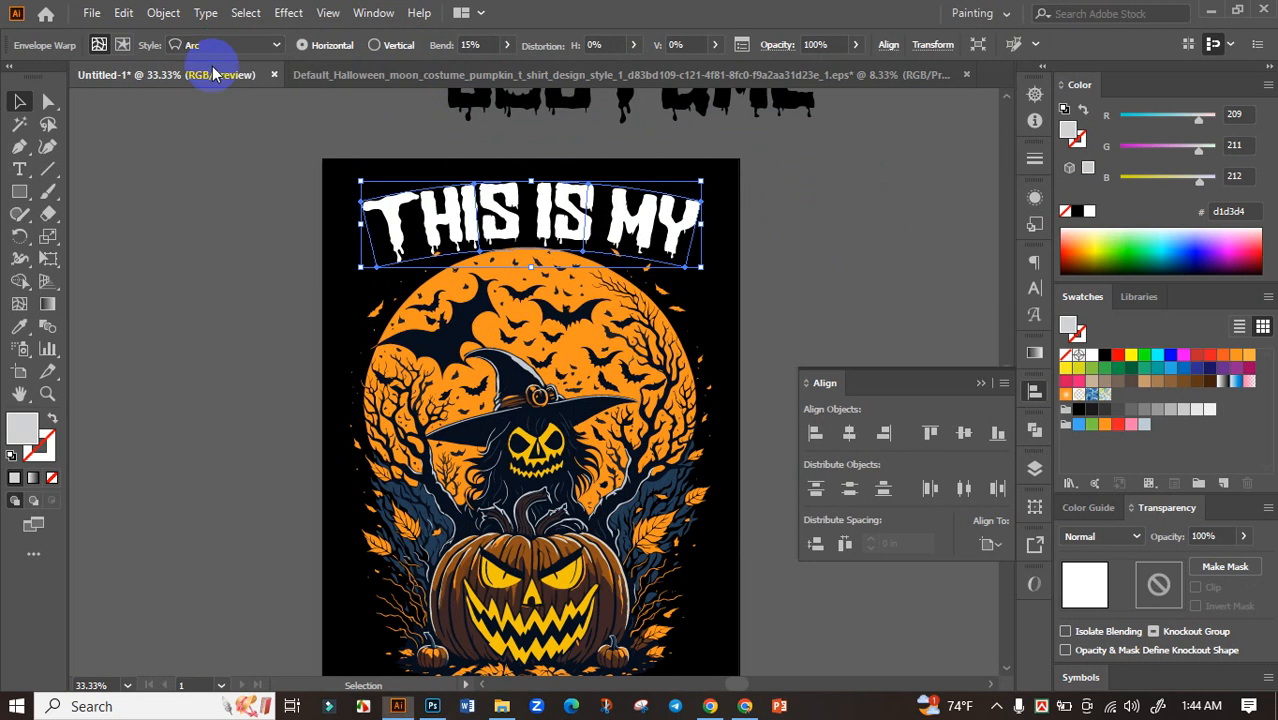
Stretch the "THIS IS MY" lettering slightly taller and arch it more strongly so it follows the moon's upper edge.
left_click_drag(648, 240, 656, 264)
left_click_drag(530, 216, 535, 186)
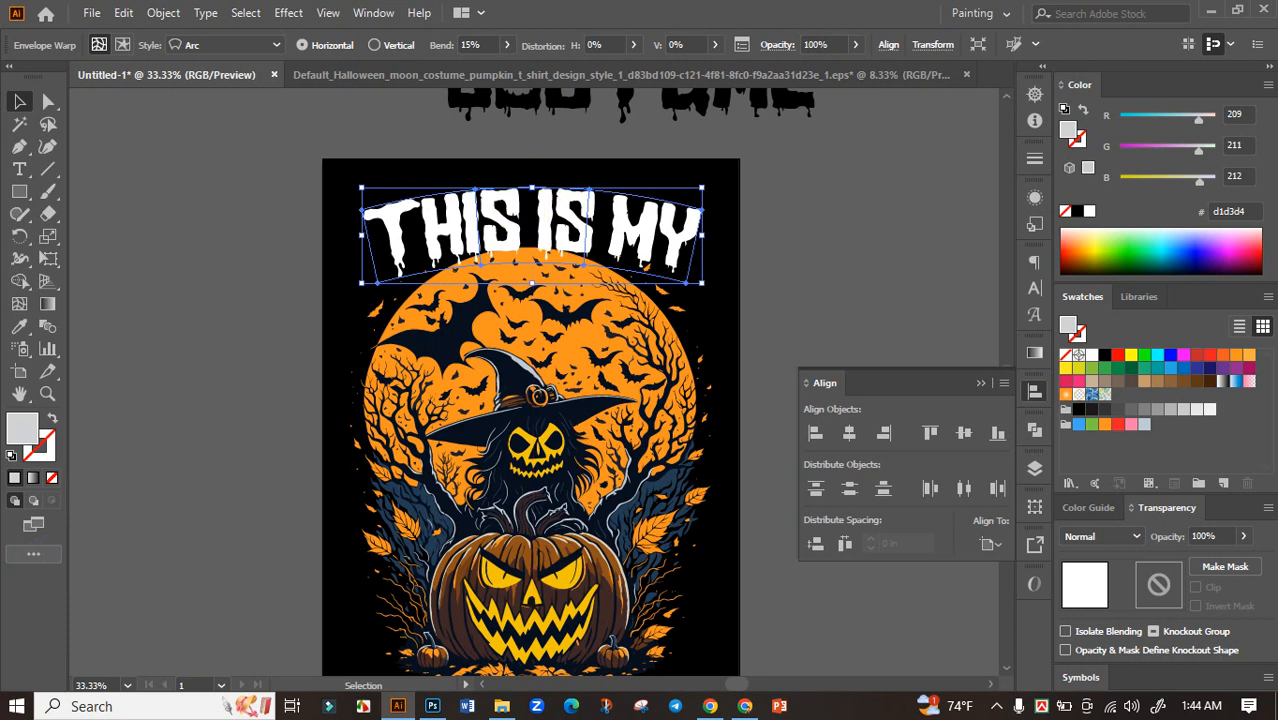
left_click_drag(660, 268, 763, 277)
key("Left")
key("Left")
key("Left")
key("Left")
key("Left")
key("Left")
key("Left")
key("Left")
key("Left")
key("Left")
key("Left")
key("Left")
key("Left")
key("Left")
key("Left")
key("Left")
key("Left")
key("Left")
key("Left")
key("Left")
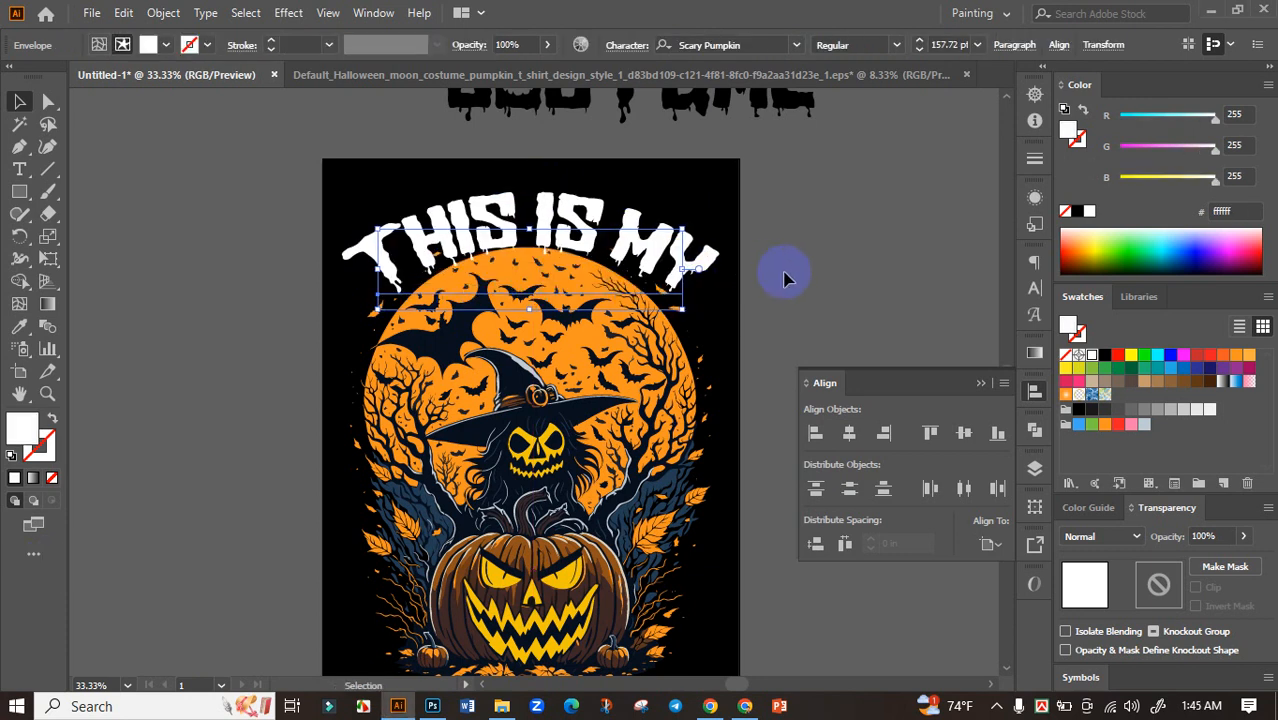
Nudge the arched "THIS IS MY" lettering slightly to the left and expand its appearance into editable shapes.
key("Left")
key("Left")
key("Left")
key("Left")
key("Left")
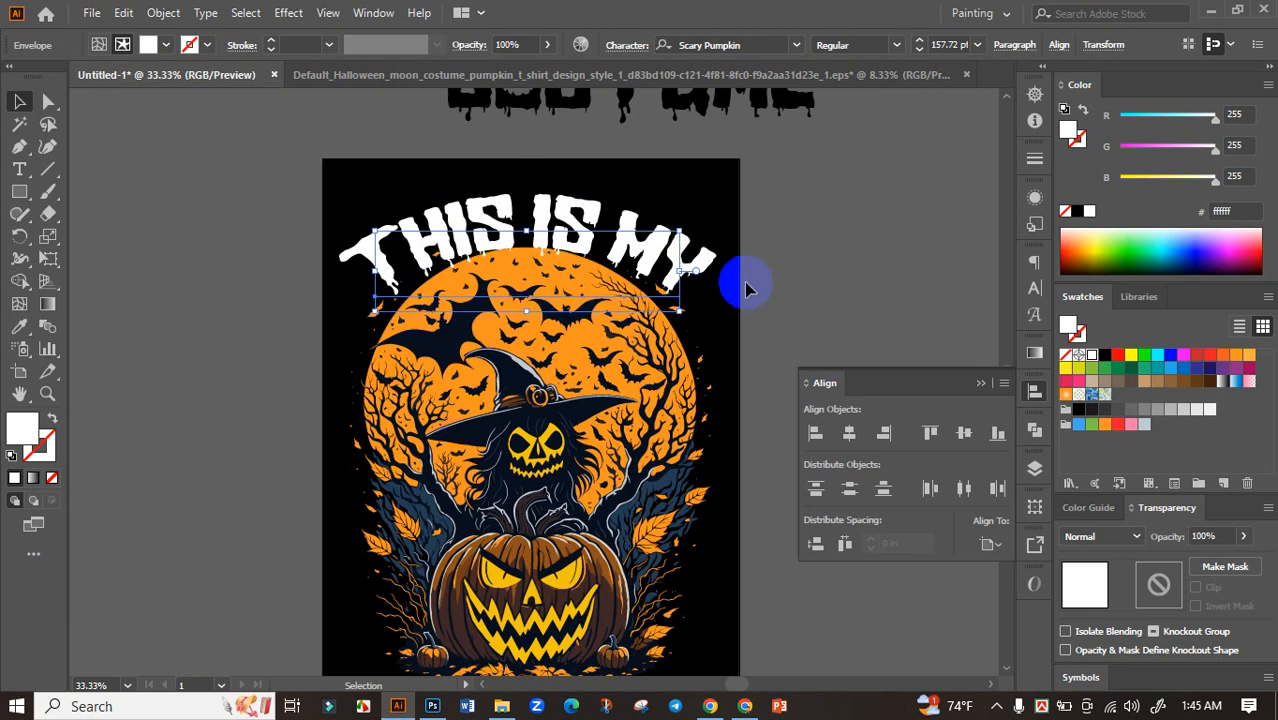
mouse_move(368, 274)
left_mouse_down()
mouse_move(377, 311)
mouse_move(368, 274)
left_mouse_up()
left_click(163, 12)
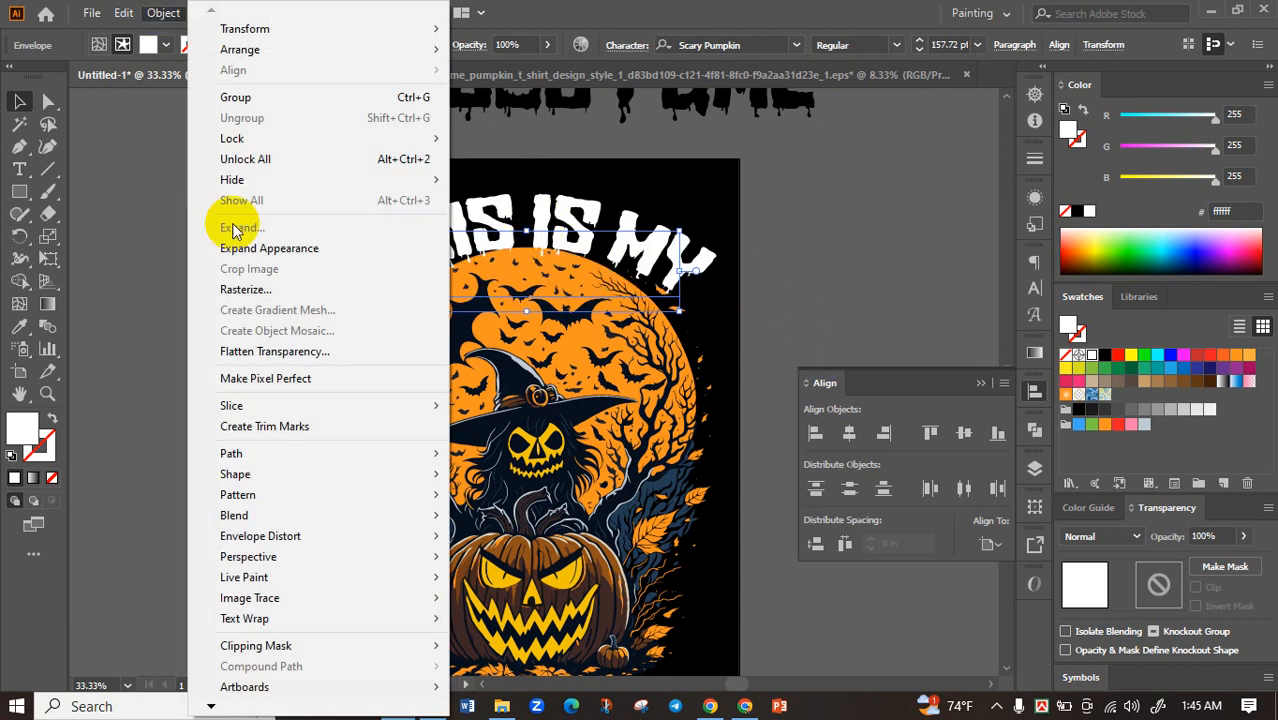
left_click(280, 248)
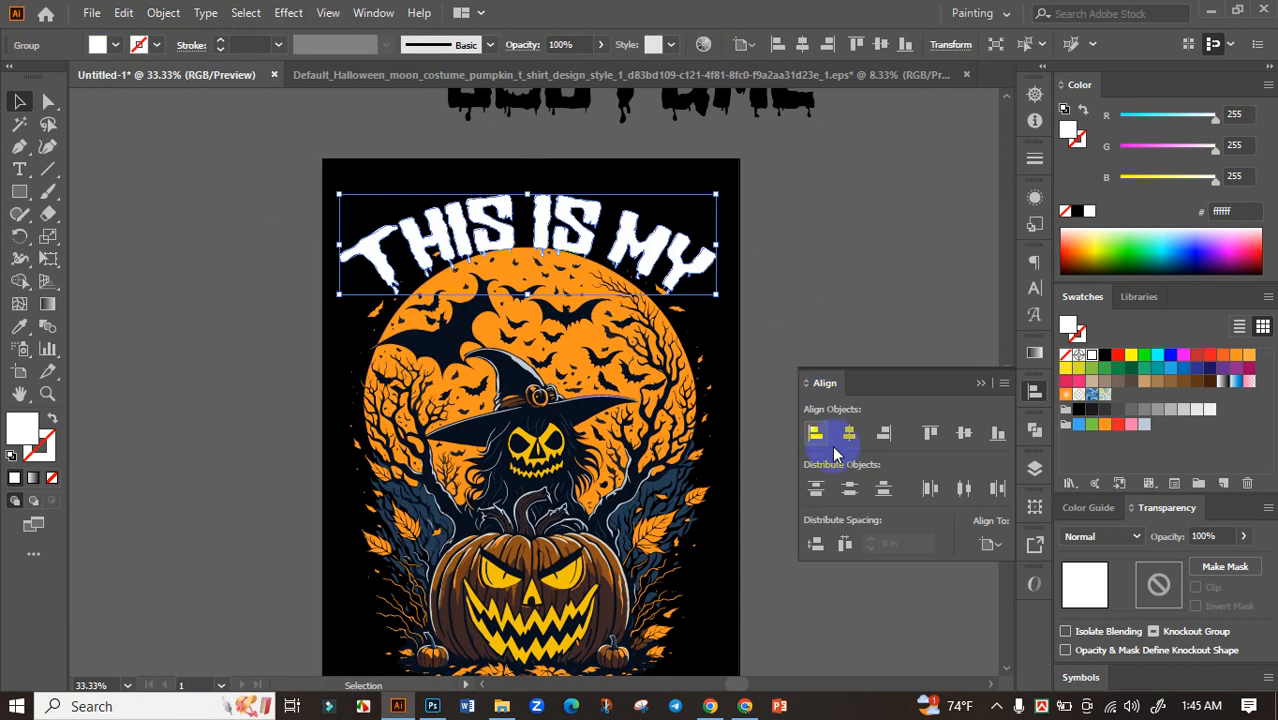
Center the expanded "THIS IS MY" lettering and the pumpkin artwork horizontally on the artboard.
left_click(848, 433)
left_click(821, 317)
scroll(821, 317, "down", 1)
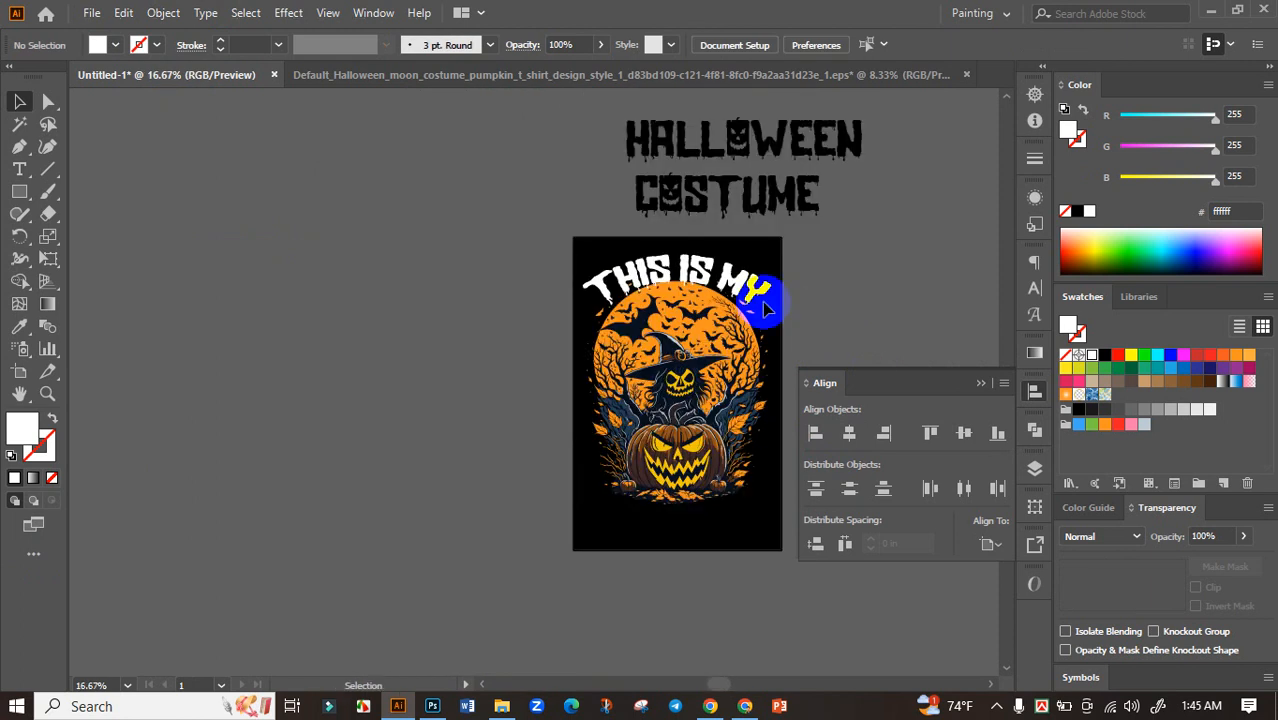
scroll(760, 290, "up", 1)
left_click(645, 333)
left_click(849, 433)
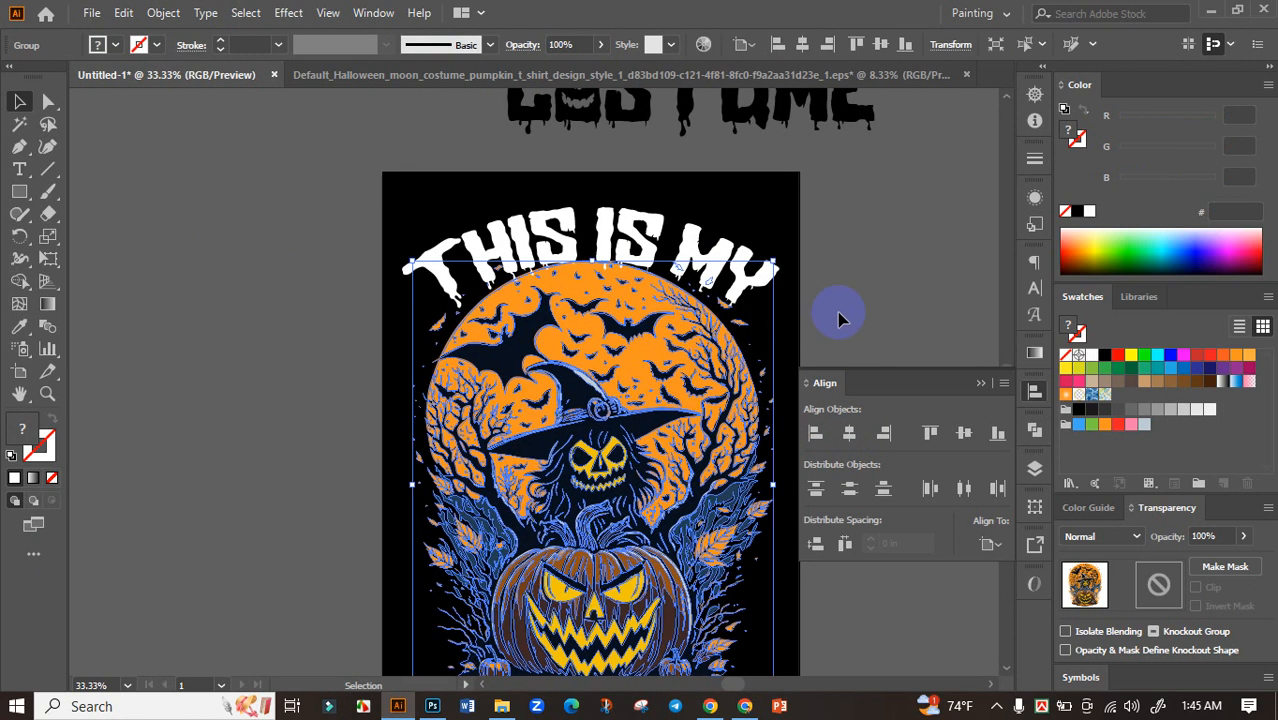
left_click(870, 315)
scroll(703, 340, "up", 2)
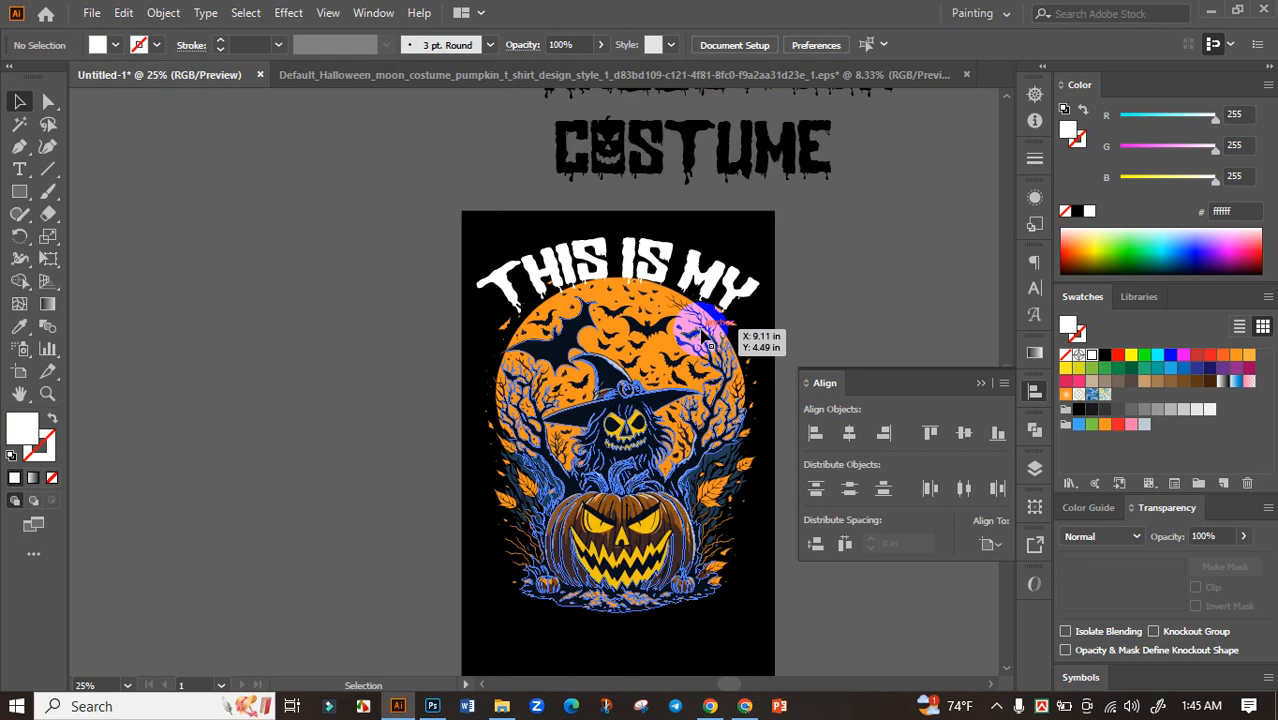
Move the "THIS IS MY" lettering slightly down onto the moon's upper edge and recenter it horizontally on the artboard.
left_click(705, 237)
left_click_drag(705, 237, 713, 206)
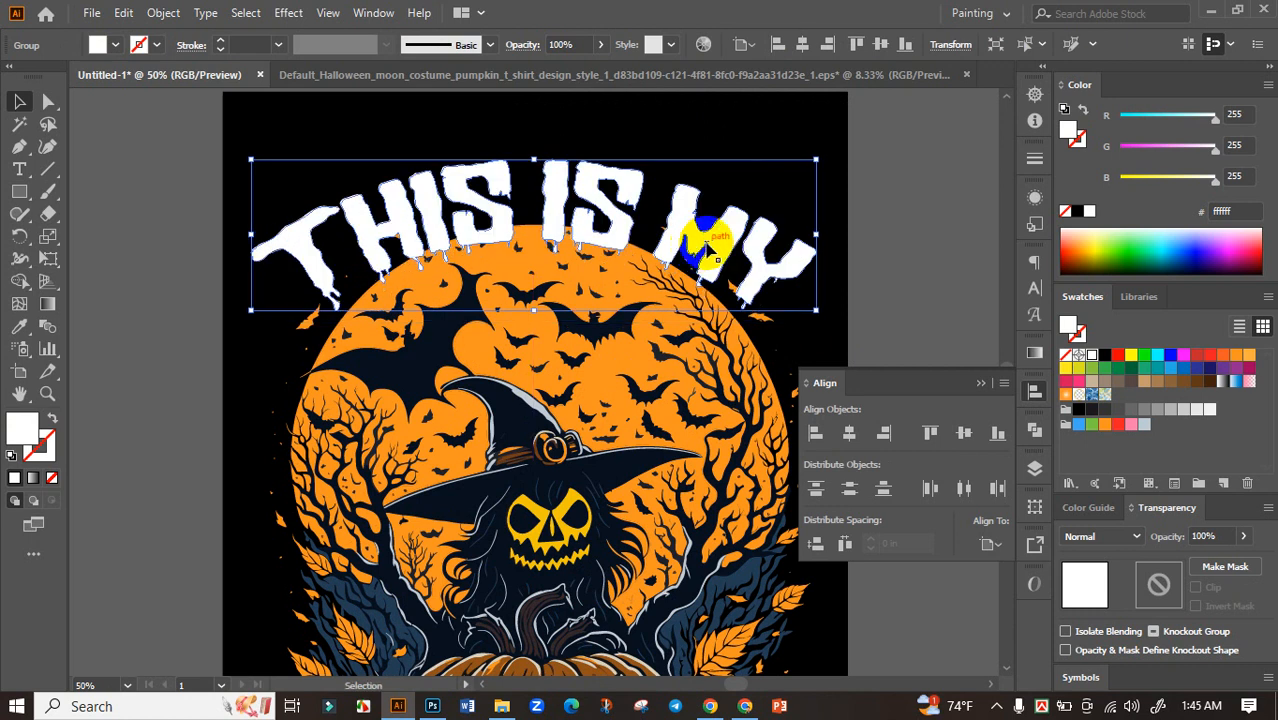
scroll(690, 243, "down", 2)
left_click_drag(833, 258, 802, 223)
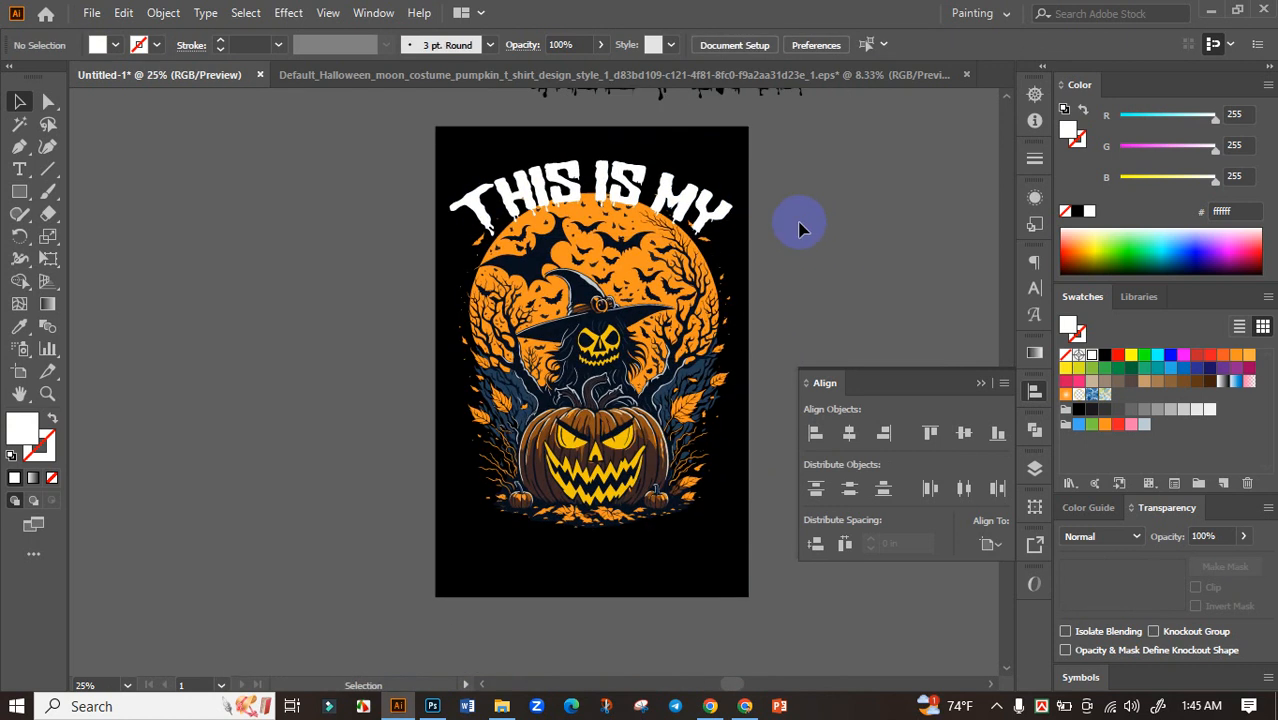
scroll(780, 232, "up", 1)
left_click(705, 200)
left_click(777, 266)
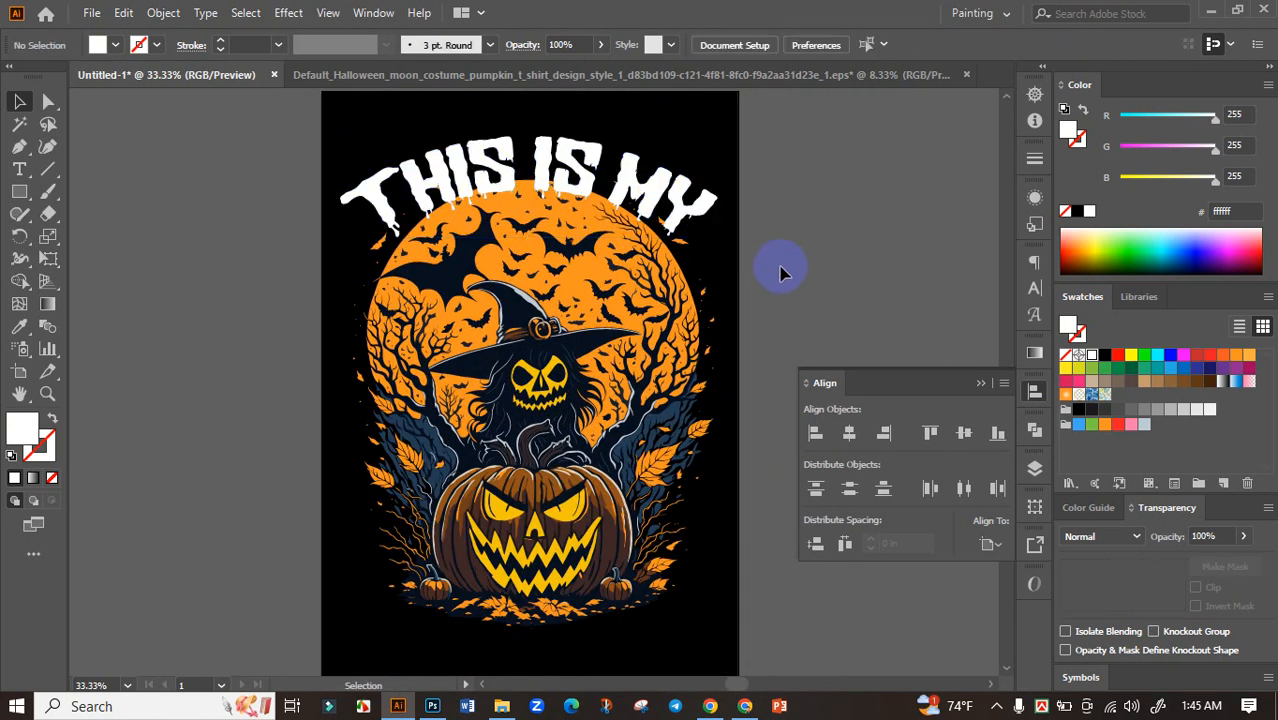
scroll(779, 271, "down", 1)
left_click(725, 208)
left_click(849, 432)
left_click(787, 283)
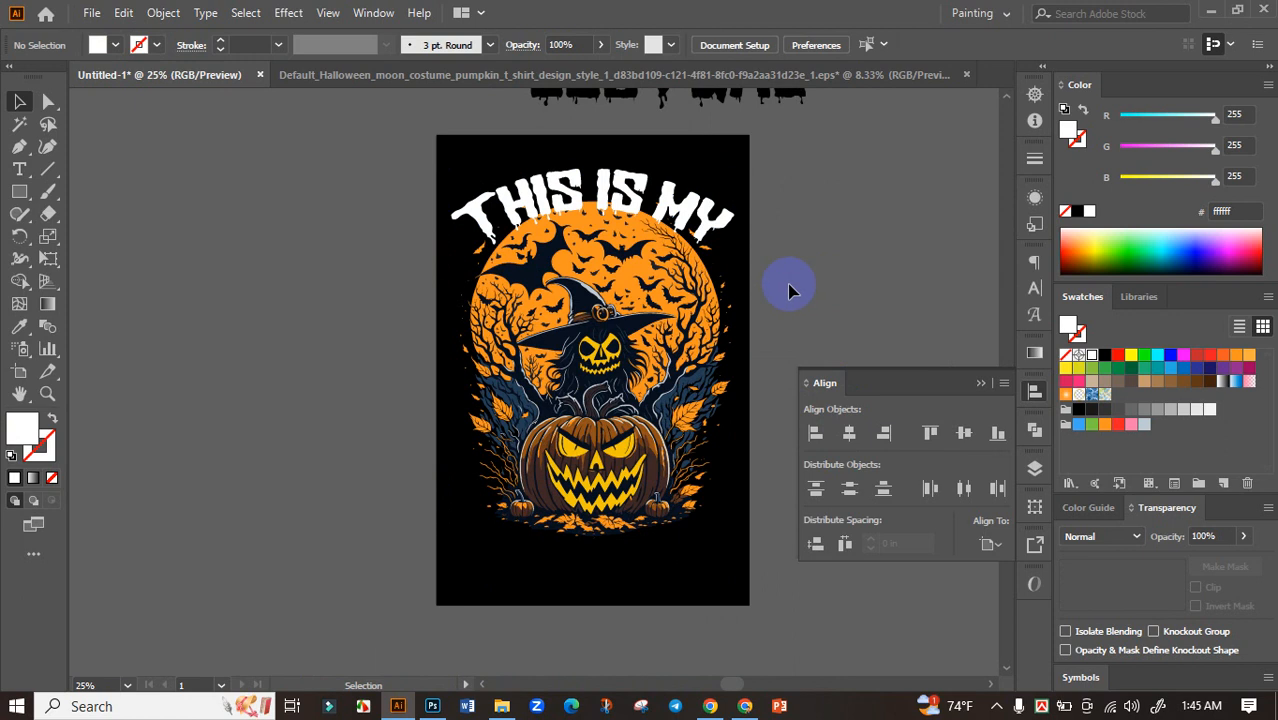
Fill the black "HALLOWEEN" text above the artboard with white.
scroll(850, 266, "down", 2)
scroll(840, 260, "up", 3)
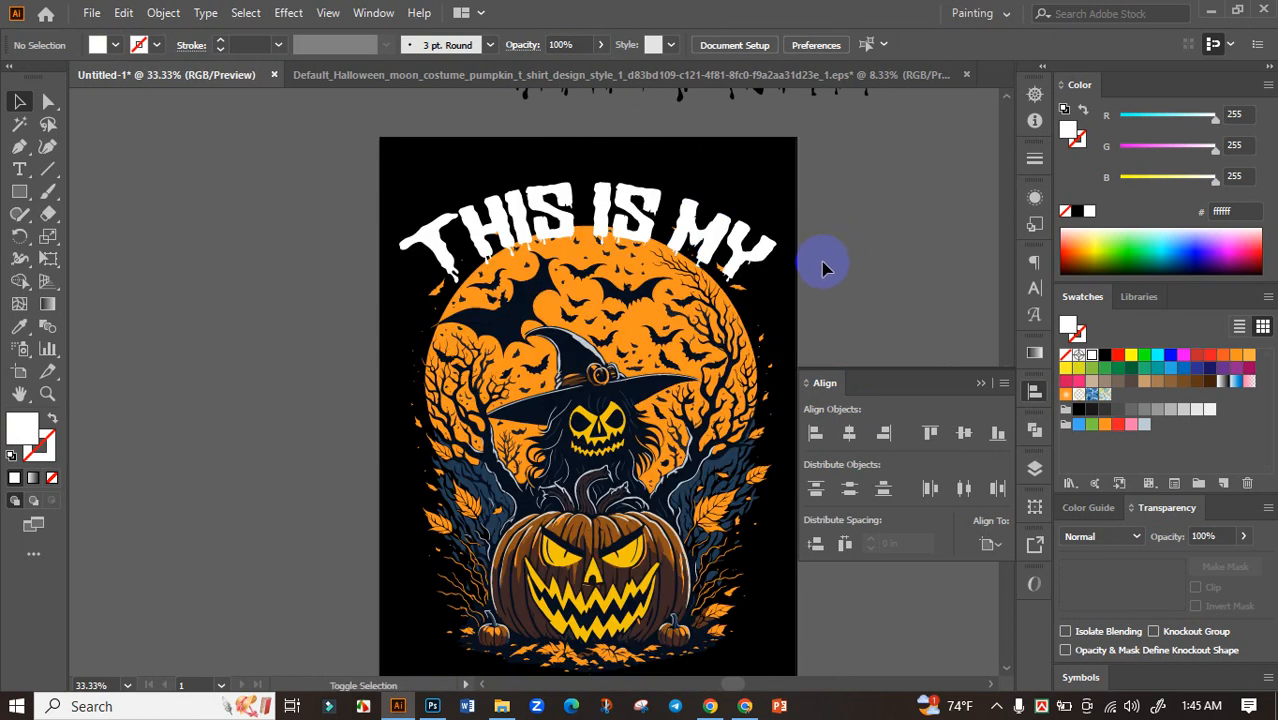
scroll(830, 256, "down", 2)
left_click_drag(830, 254, 730, 269)
left_click(733, 118)
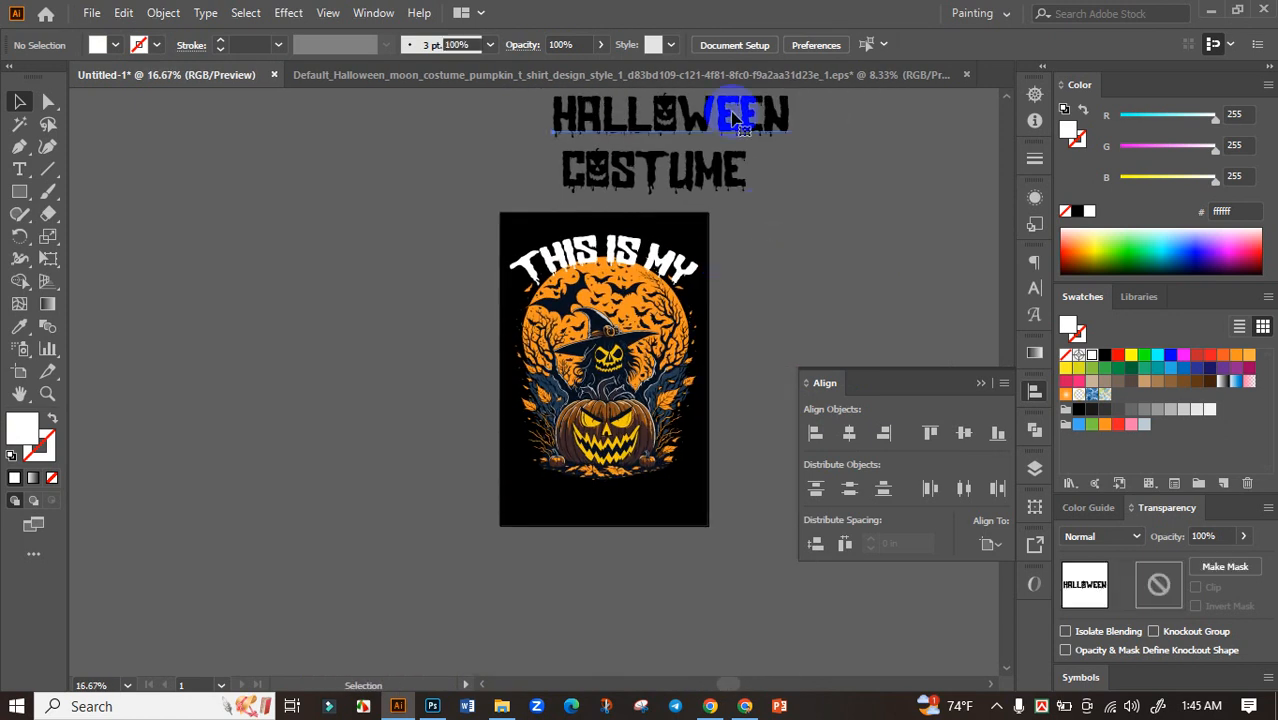
left_click(1091, 356)
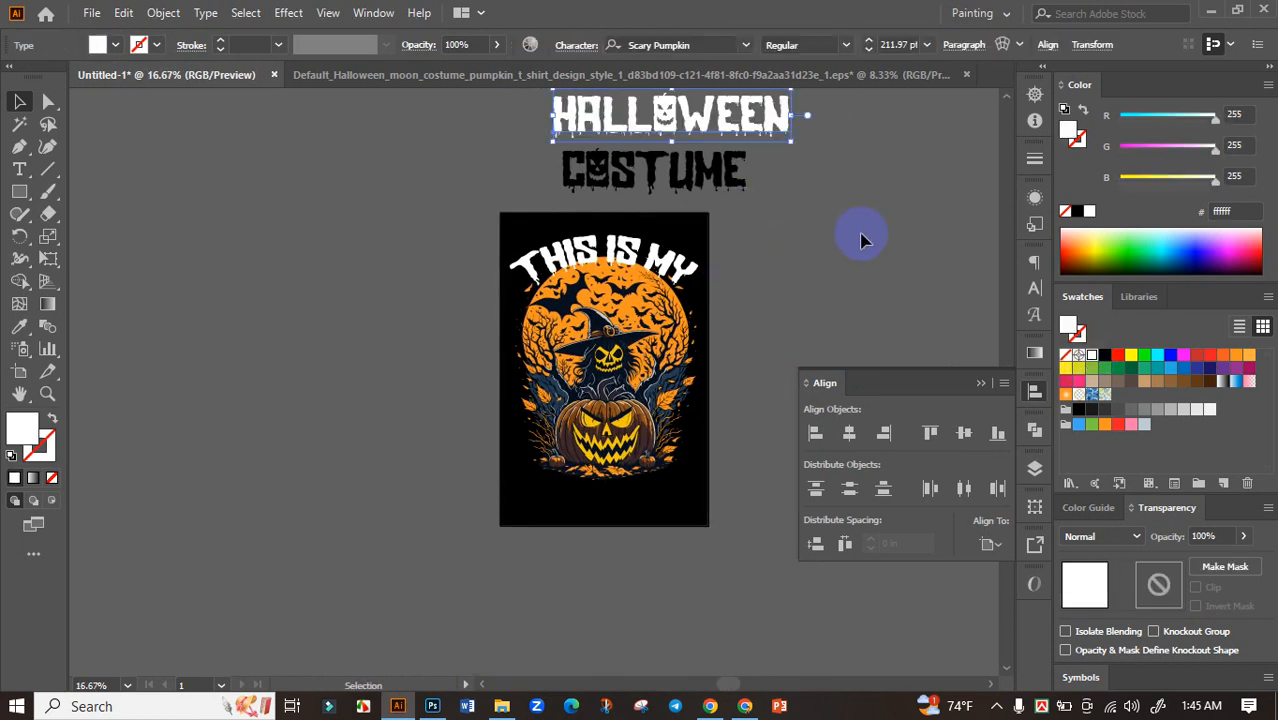
Check the Halloween shirt references in Chrome, return to Illustrator, place "HALLOWEEN" over the pumpkin's base and scale it to about 138 pt.
left_click(746, 706)
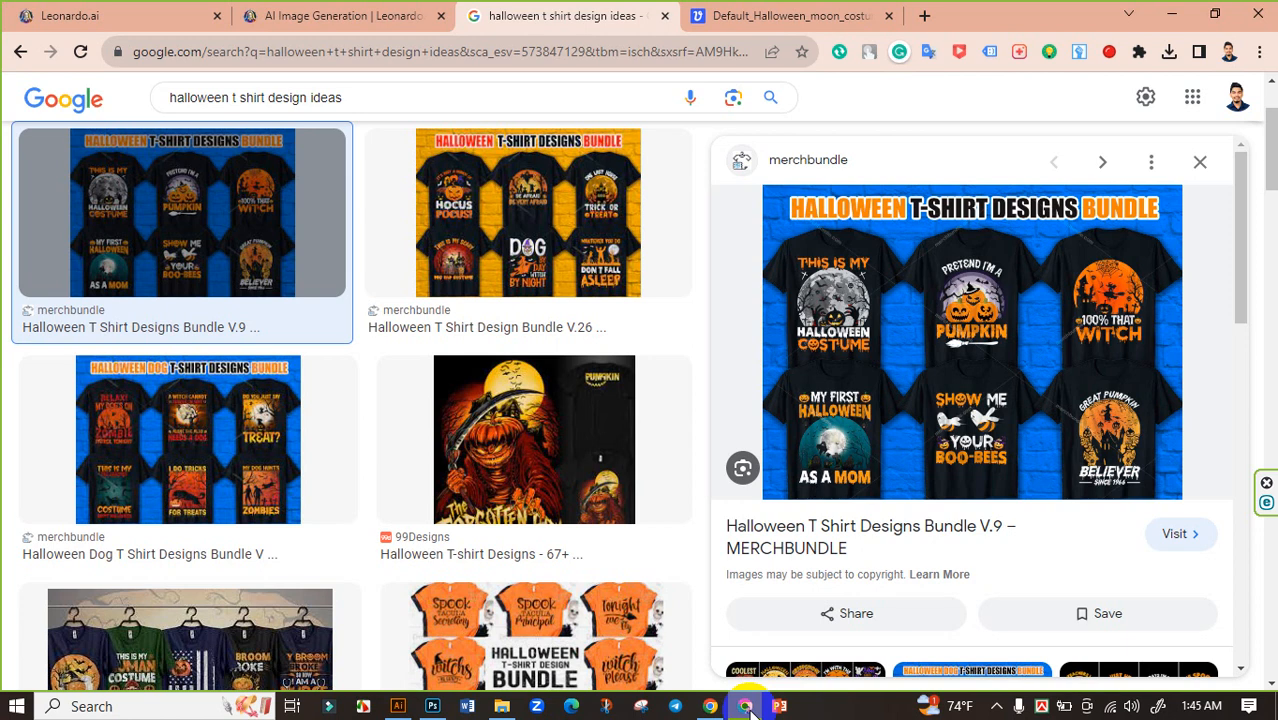
left_click(398, 706)
left_click_drag(703, 133, 652, 461)
scroll(715, 485, "up", 2)
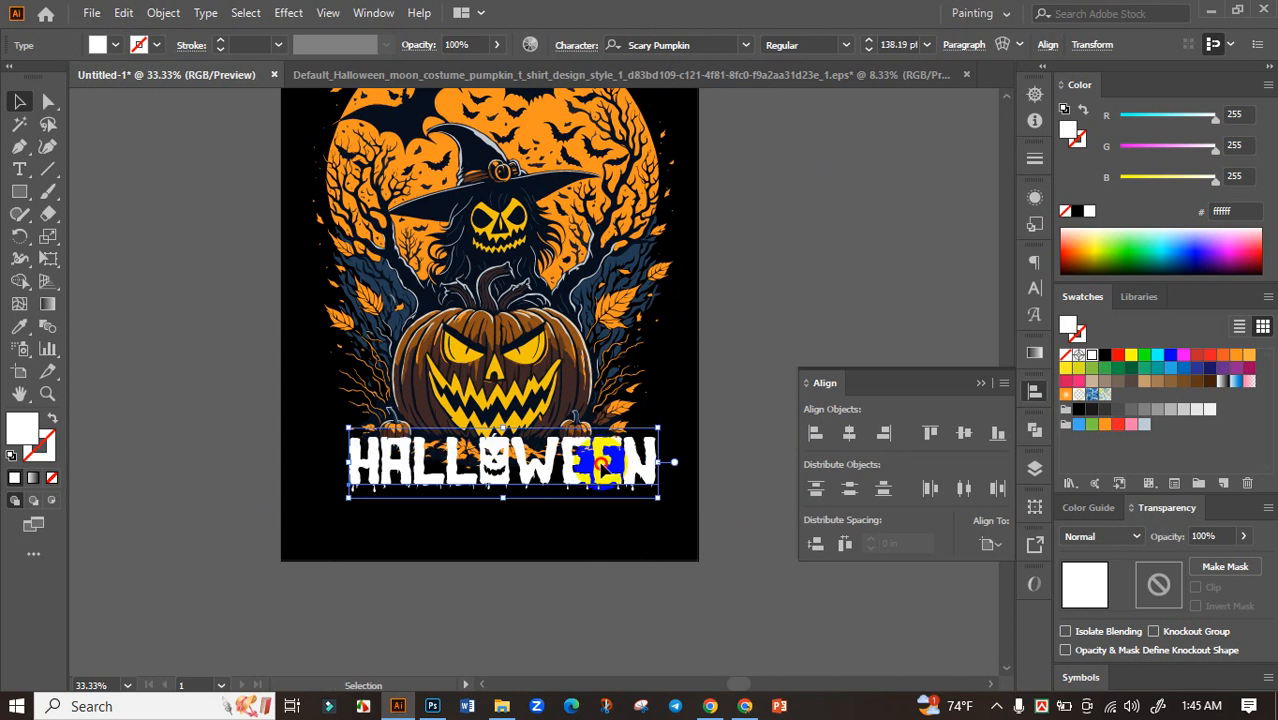
Warp the "HALLOWEEN" text with a horizontal Arc Lower at -13% bend.
left_click(1005, 48)
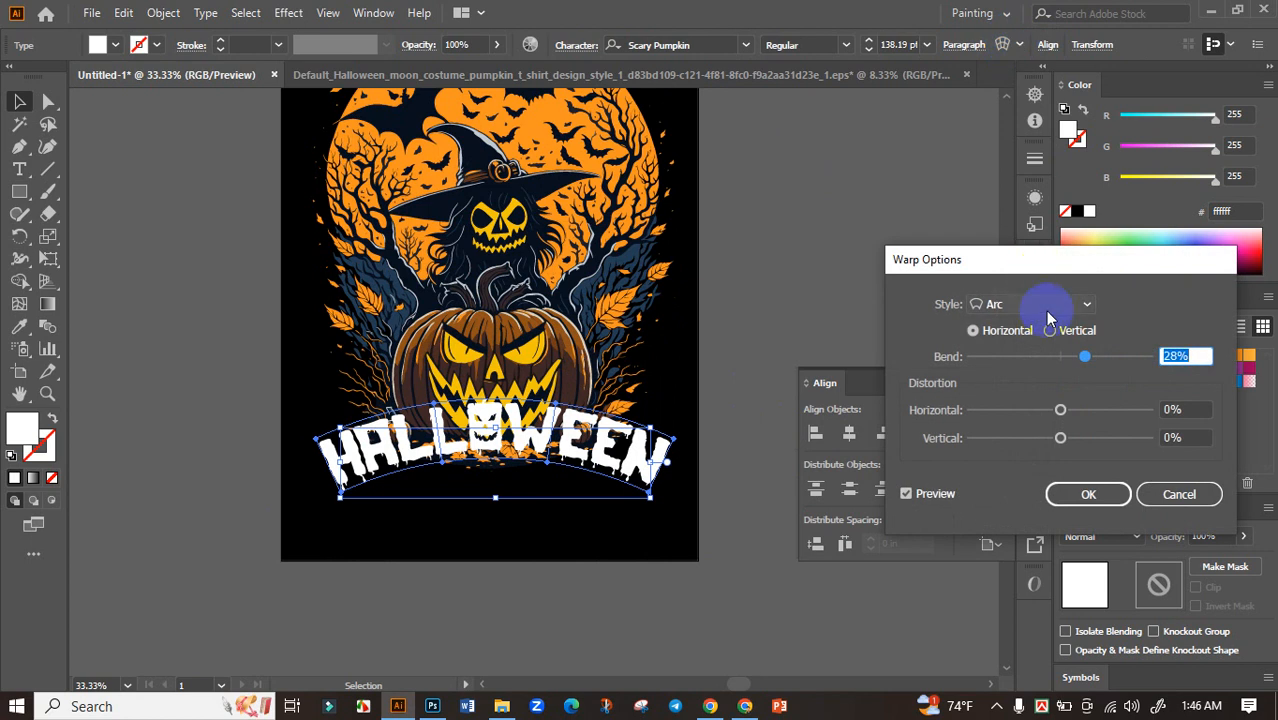
left_click(1046, 306)
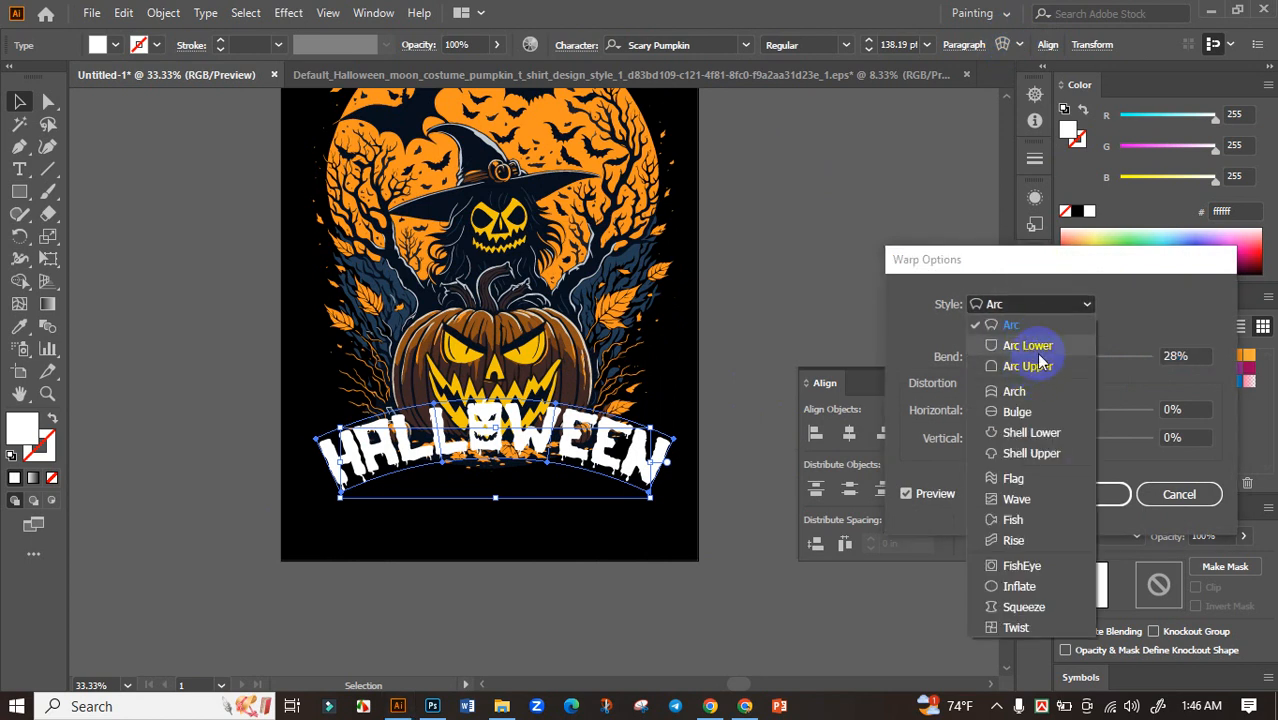
left_click(1030, 346)
left_click_drag(1082, 357, 1052, 356)
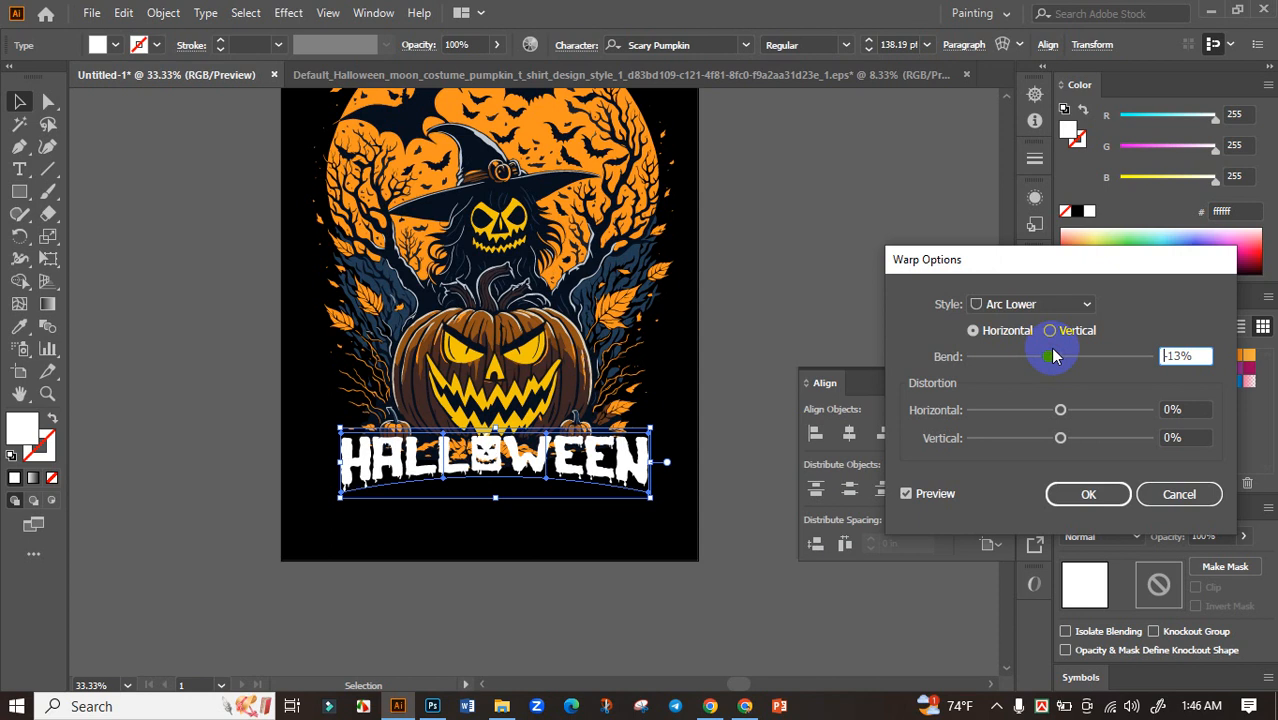
left_click(1088, 494)
Stretch the warped "HALLOWEEN" lettering taller and wider across the base of the pumpkin.
left_click_drag(494, 494, 494, 517)
left_click_drag(658, 476, 610, 477)
scroll(600, 468, "down", 2)
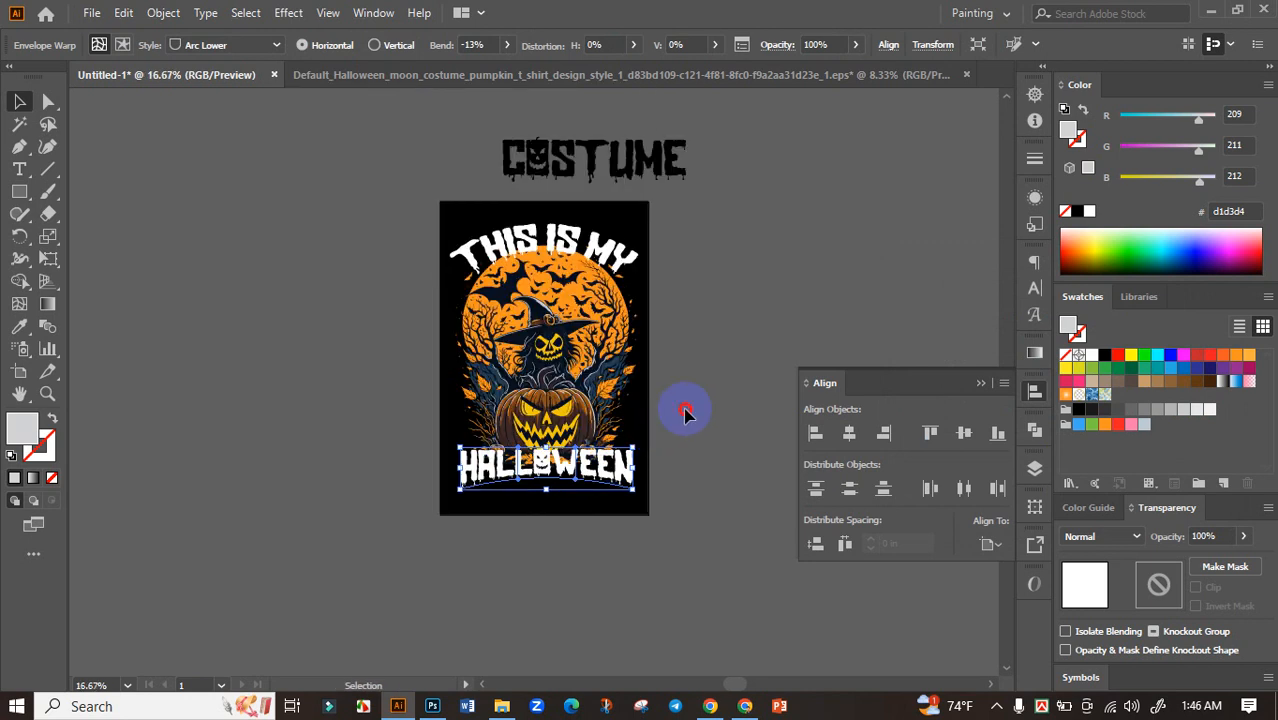
left_click(688, 422)
scroll(640, 410, "down", 2)
scroll(630, 398, "up", 2)
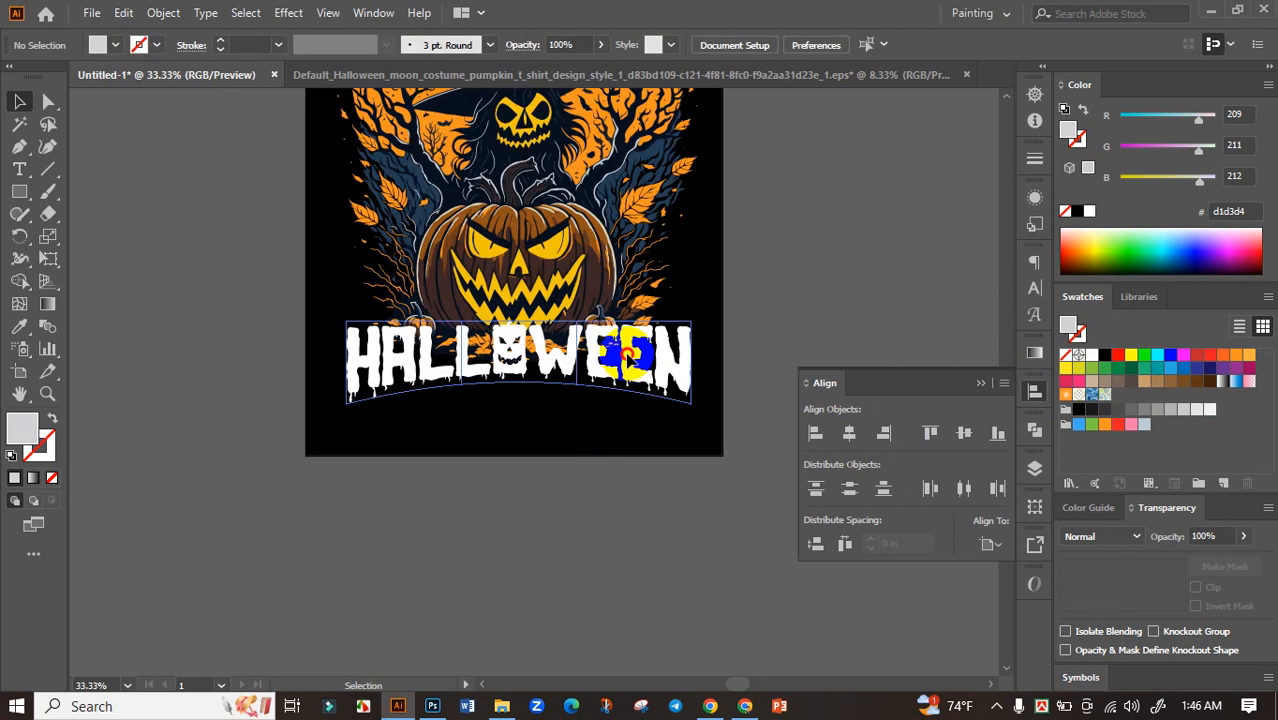
Center the warped "HALLOWEEN" lettering horizontally on the artboard.
left_click(626, 352)
left_click(772, 352)
left_click(615, 392)
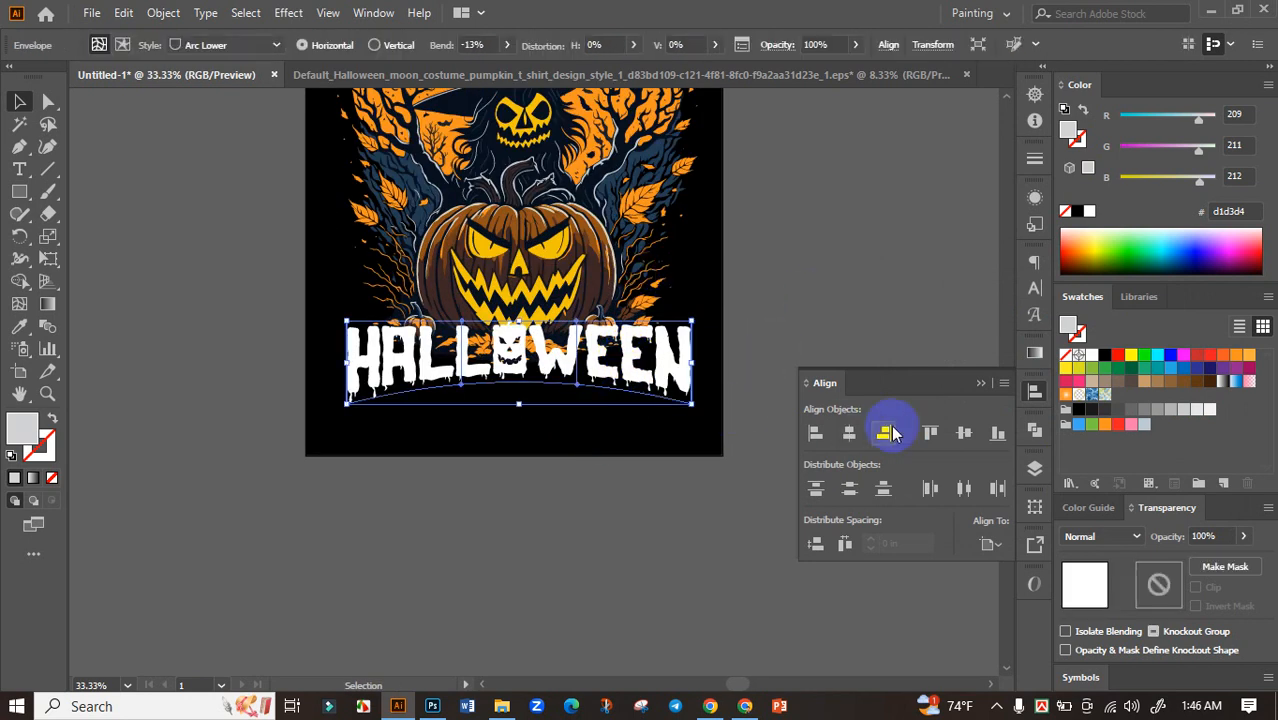
left_click(770, 277)
scroll(667, 343, "up", 2)
scroll(707, 346, "down", 2)
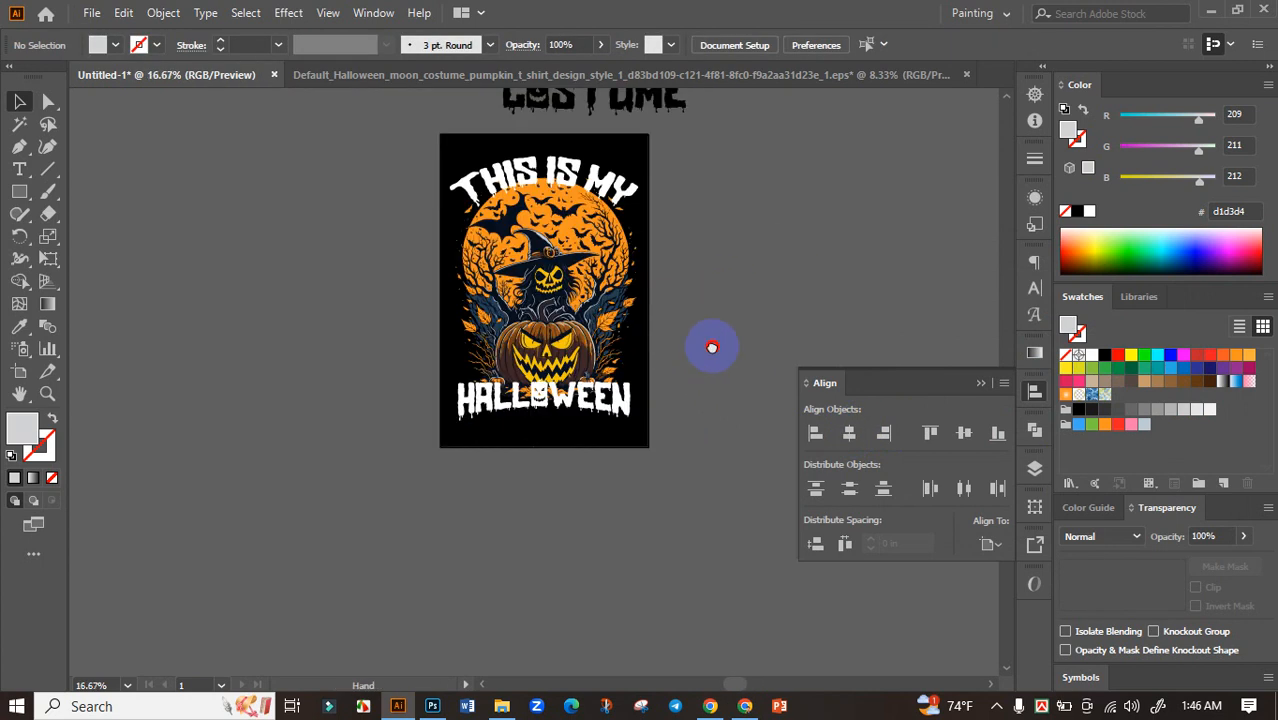
Move "COSTUME" below "HALLOWEEN", scale it to about 152 pt and give it the moon's orange color.
scroll(707, 346, "up", 1)
left_click_drag(585, 162, 590, 508)
scroll(600, 515, "up", 1)
left_click(20, 325)
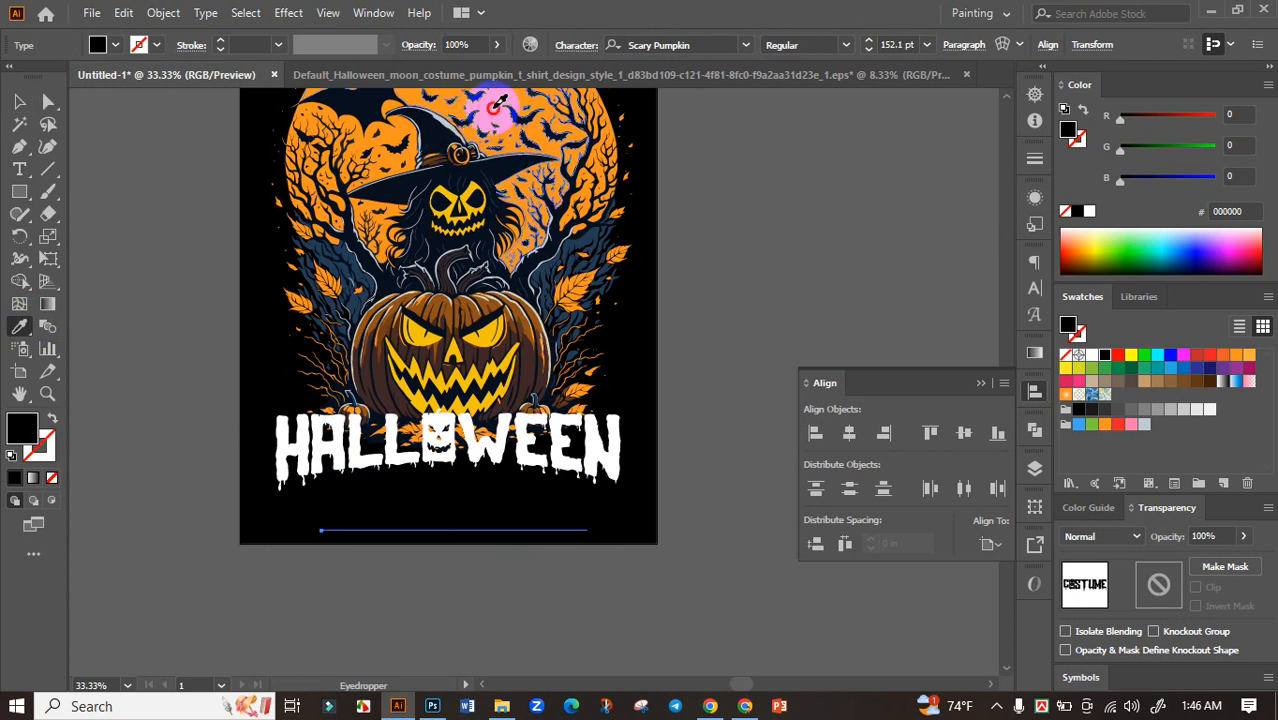
left_click(500, 116)
left_click(19, 101)
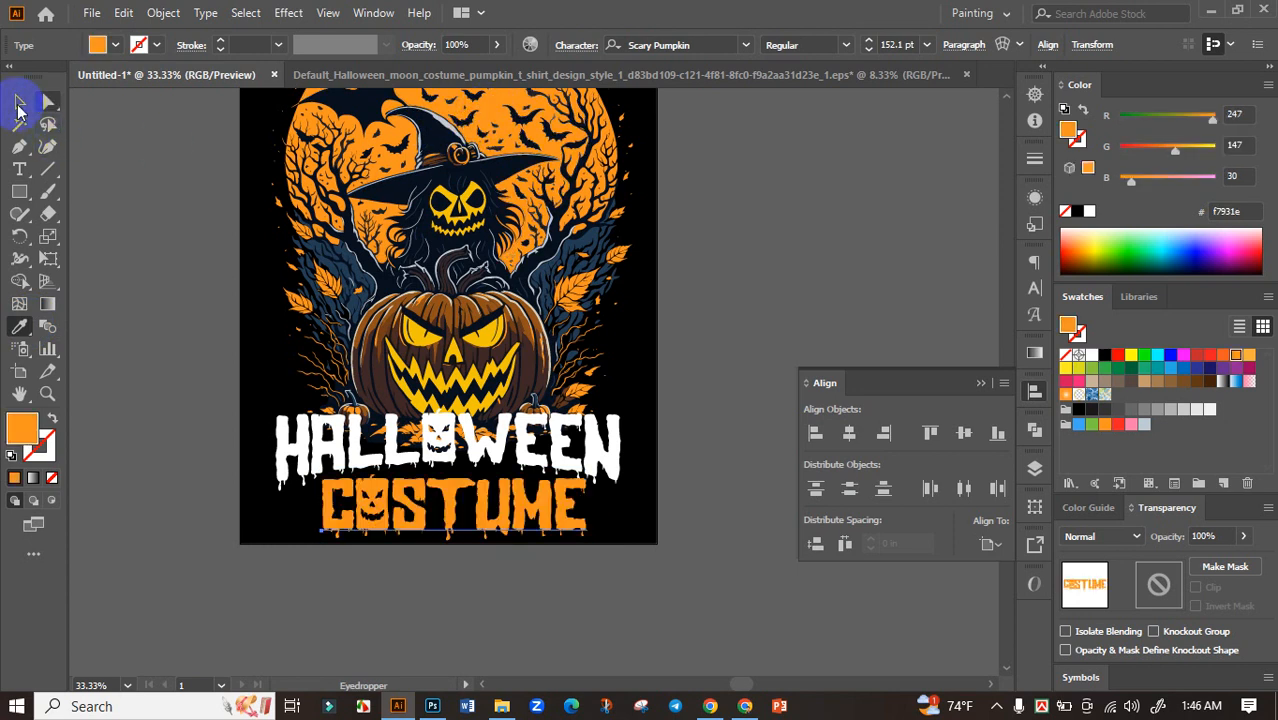
Fit the orange "COSTUME" text closely beneath the curve of "HALLOWEEN" and convert it to outlines.
left_click(542, 562)
left_click_drag(471, 535, 515, 505)
scroll(515, 505, "up", 2)
left_click(520, 485)
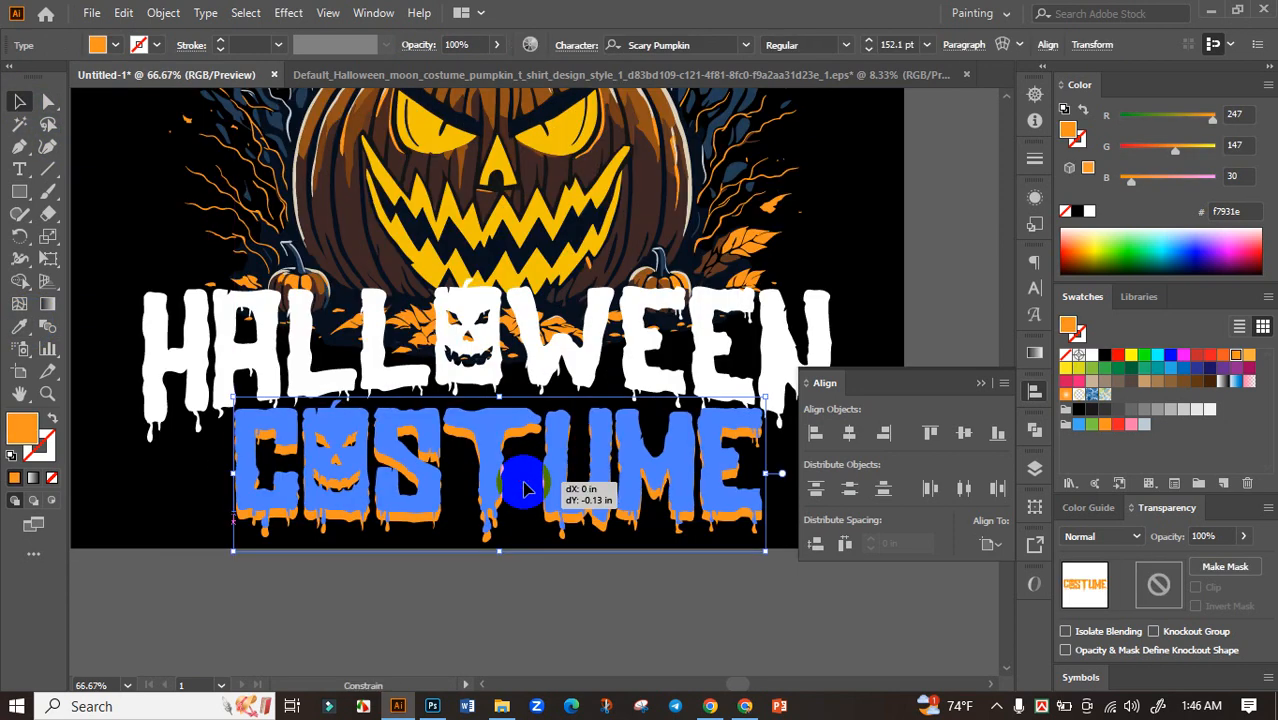
scroll(520, 490, "down", 1)
key("ctrl+shift+o")
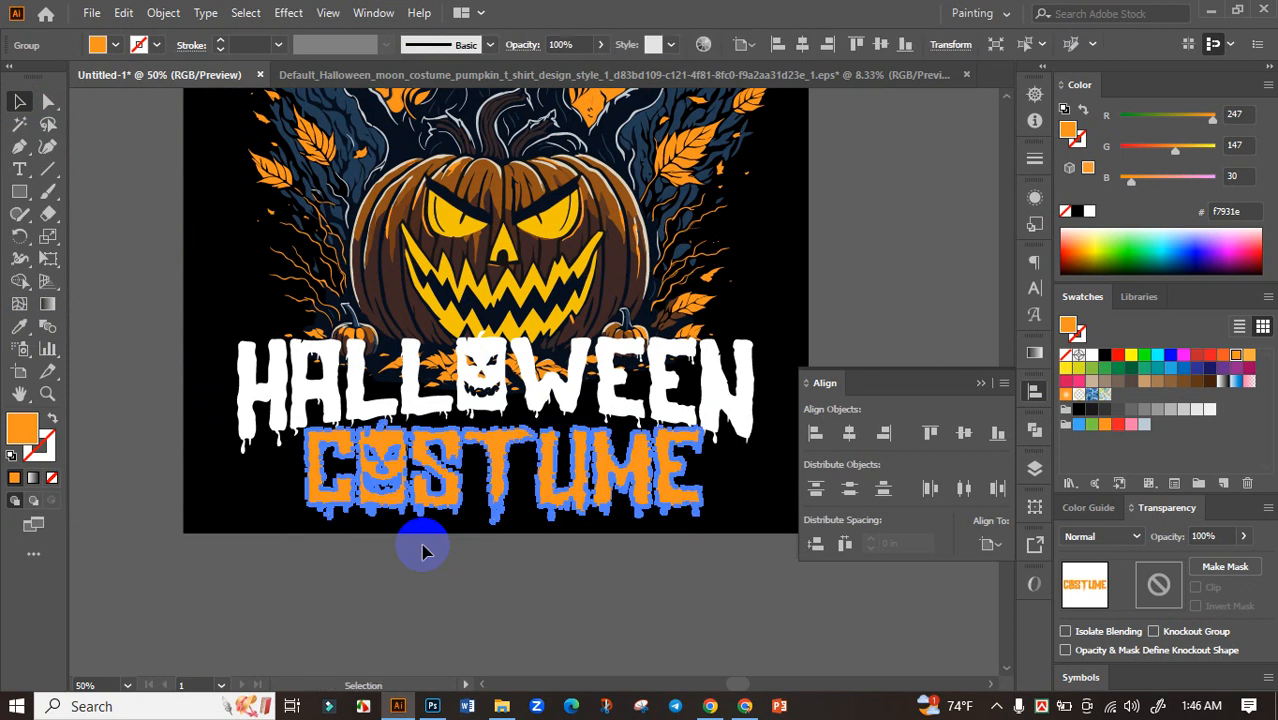
Expand the warped "HALLOWEEN" lettering into plain shapes with Object and Fill included.
left_click(625, 393)
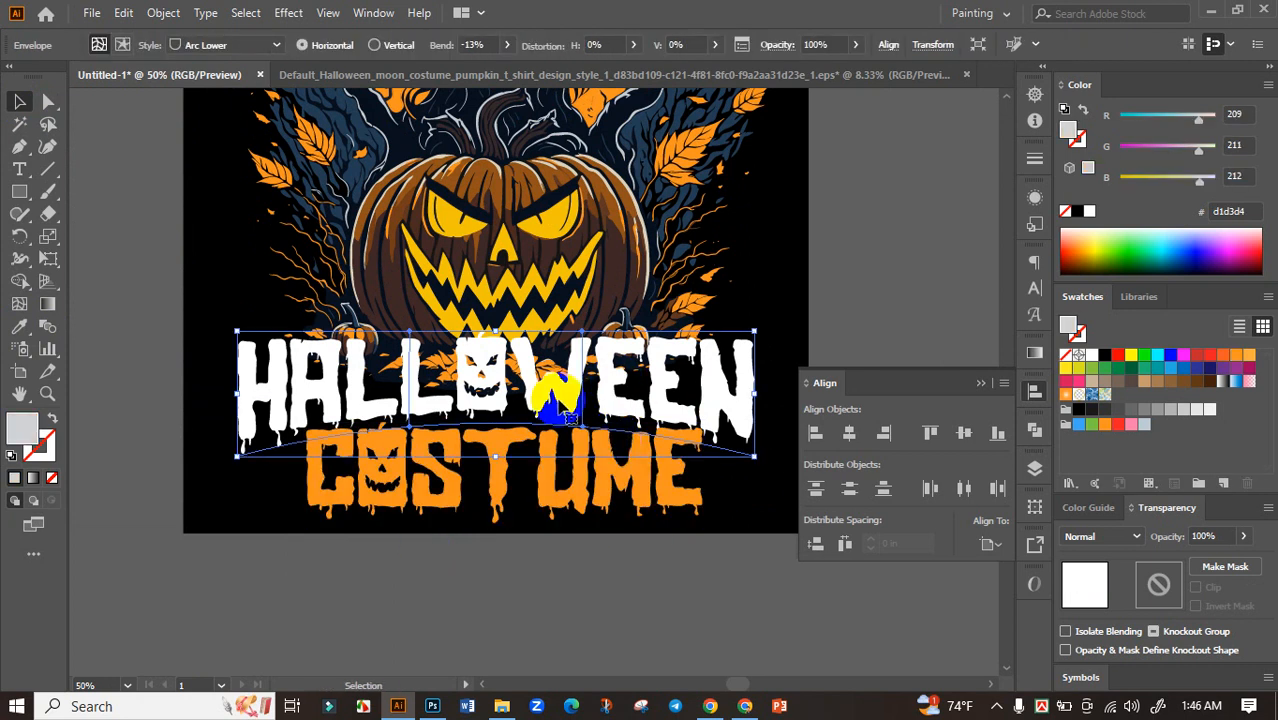
left_click(163, 12)
left_click(242, 228)
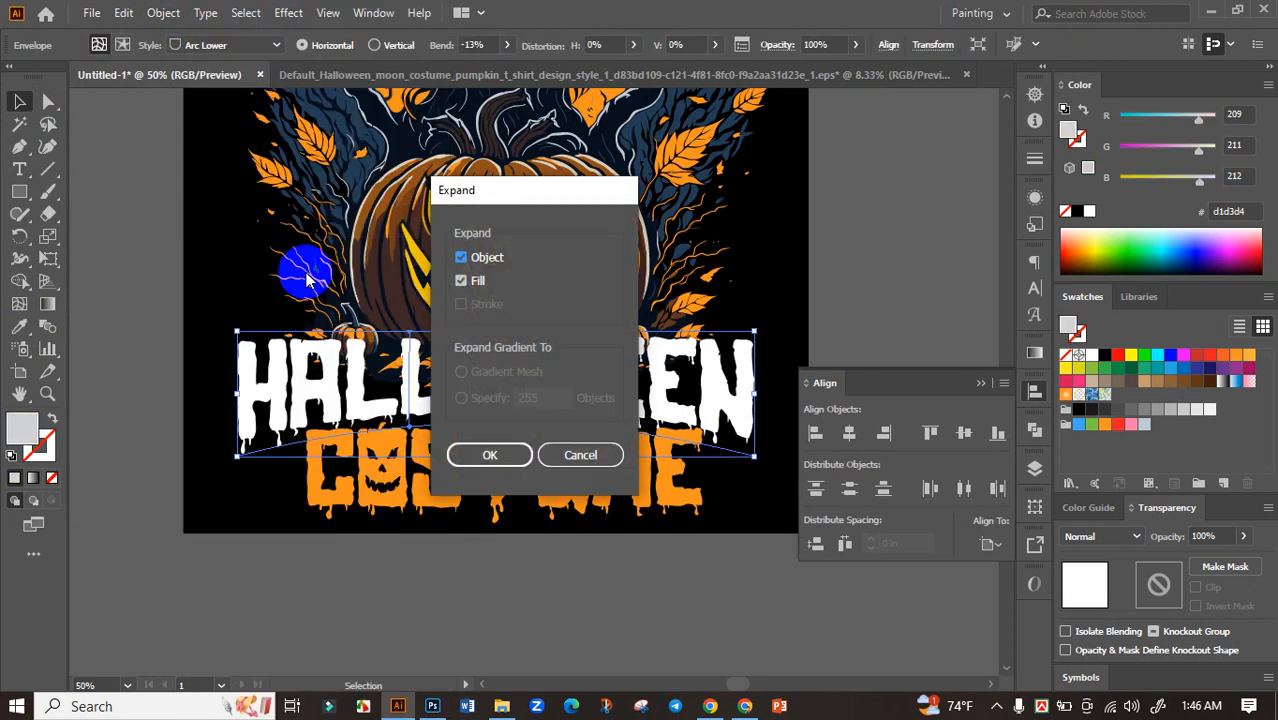
left_click(490, 455)
left_click(907, 327)
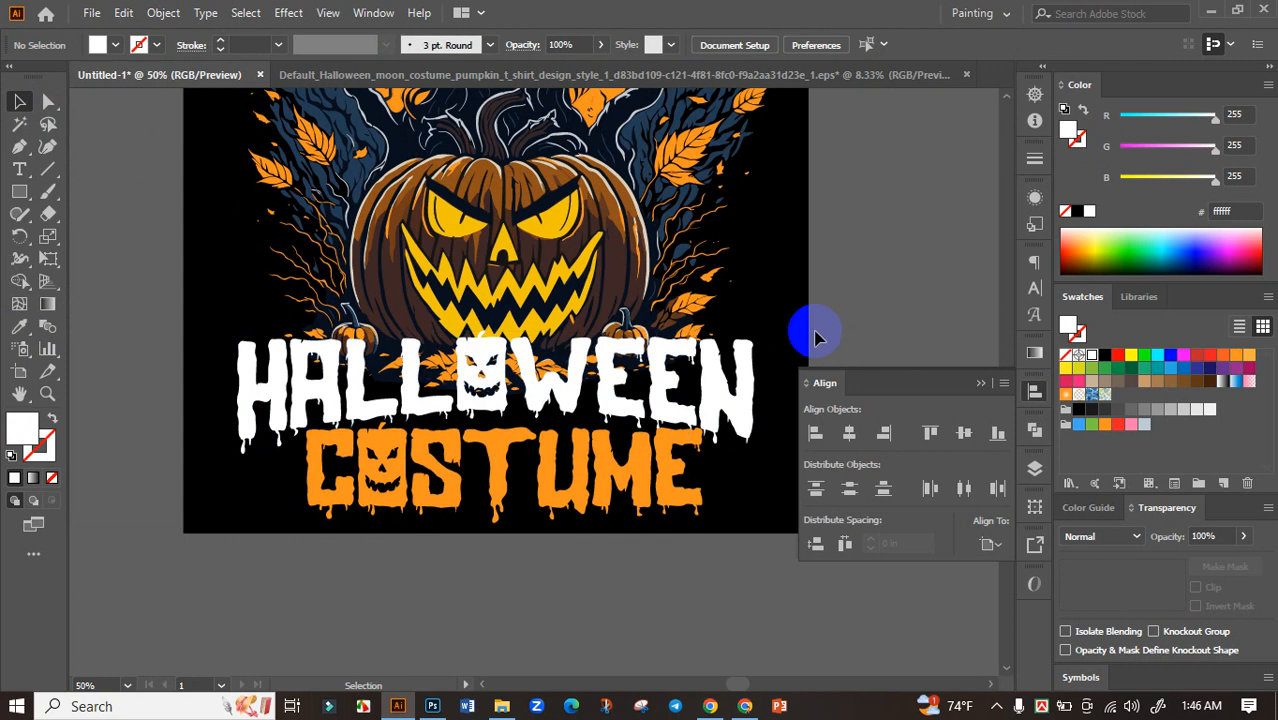
Center the "HALLOWEEN" and "COSTUME" lettering horizontally together on the artboard.
left_click(605, 425)
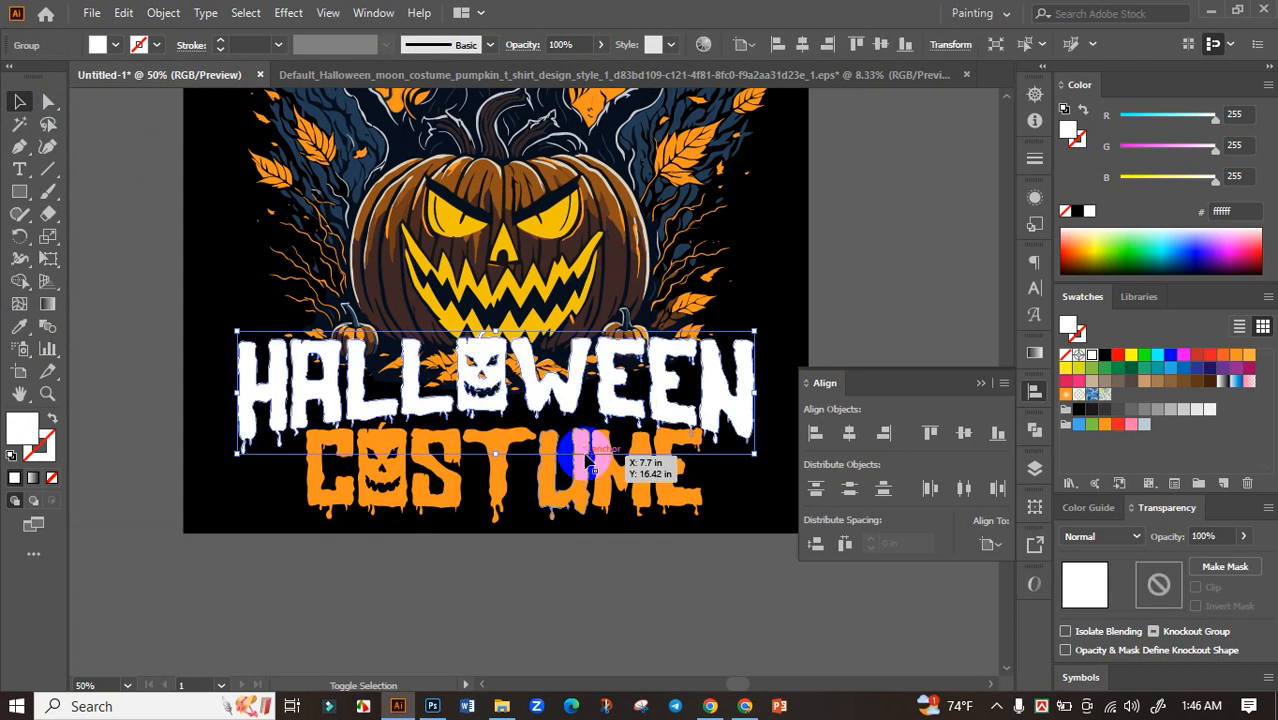
left_click(598, 456, "shift")
left_click(847, 436)
left_click(875, 314)
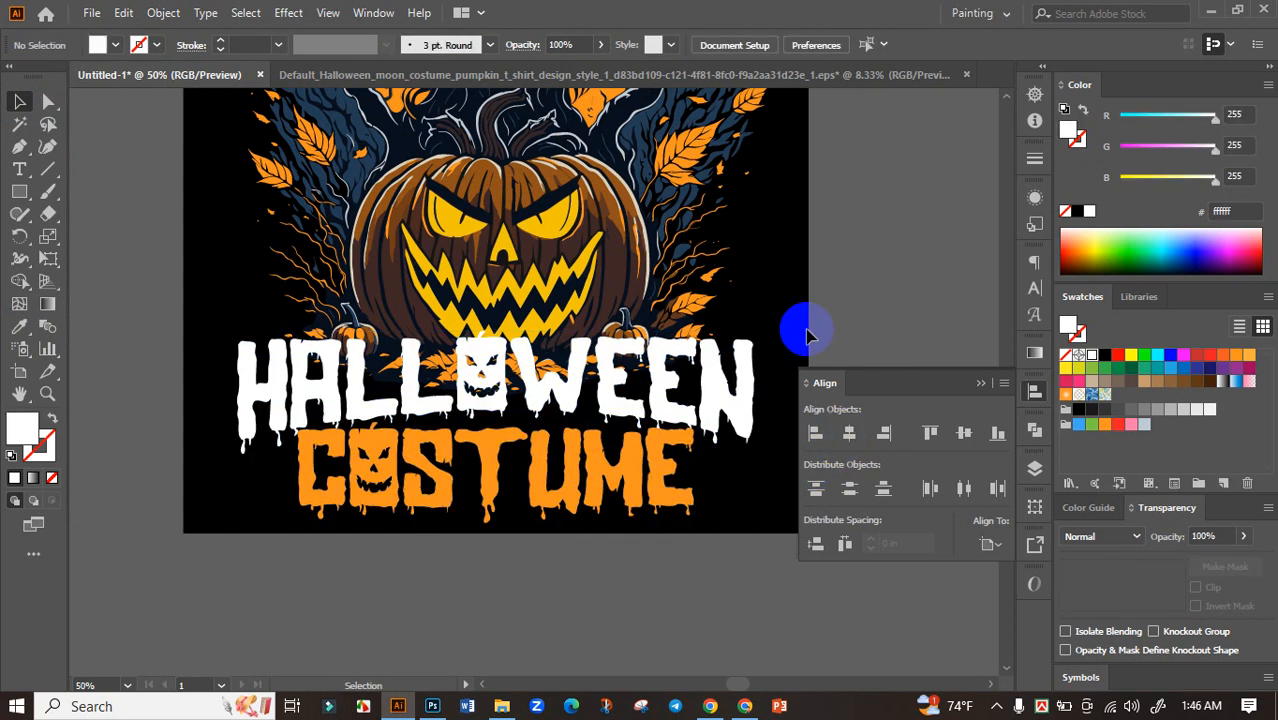
Examine the layout of the whole shirt design, including the pumpkin artwork and the "THIS IS MY" lettering.
key("ctrl+minus")
key("ctrl+minus")
key("ctrl+minus")
left_click(478, 297)
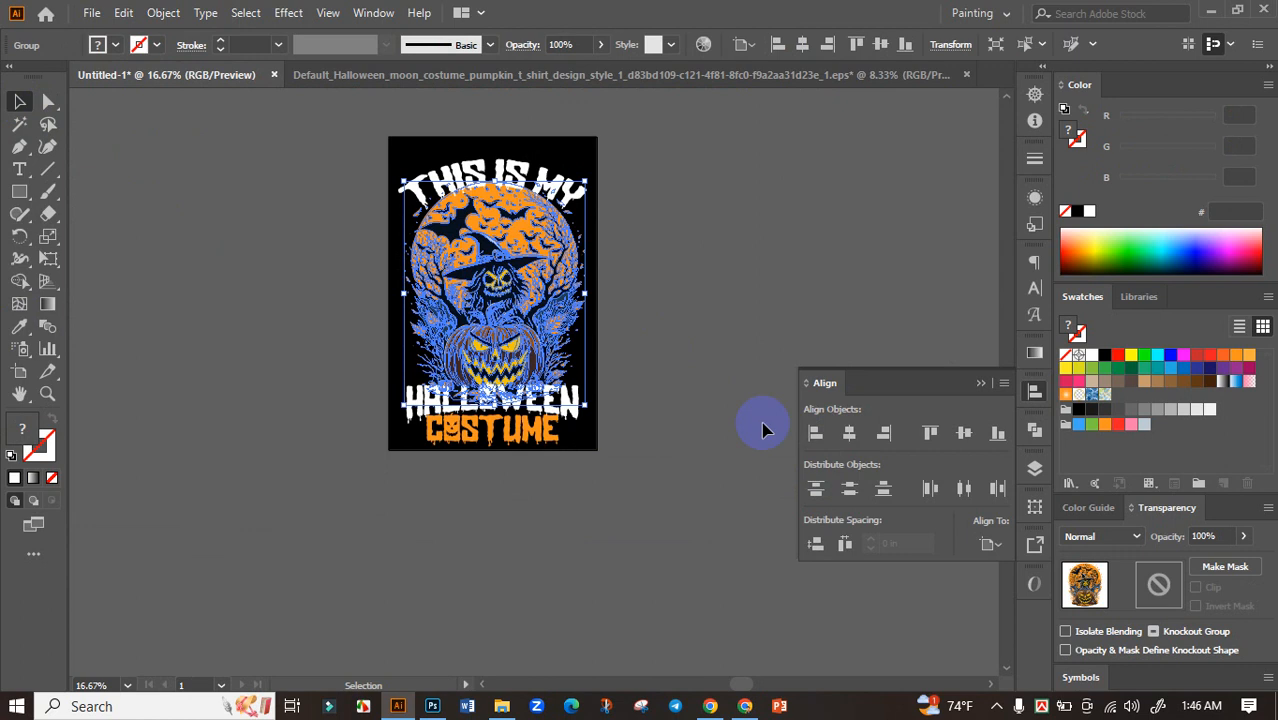
left_click(705, 312)
scroll(590, 225, "up", 2)
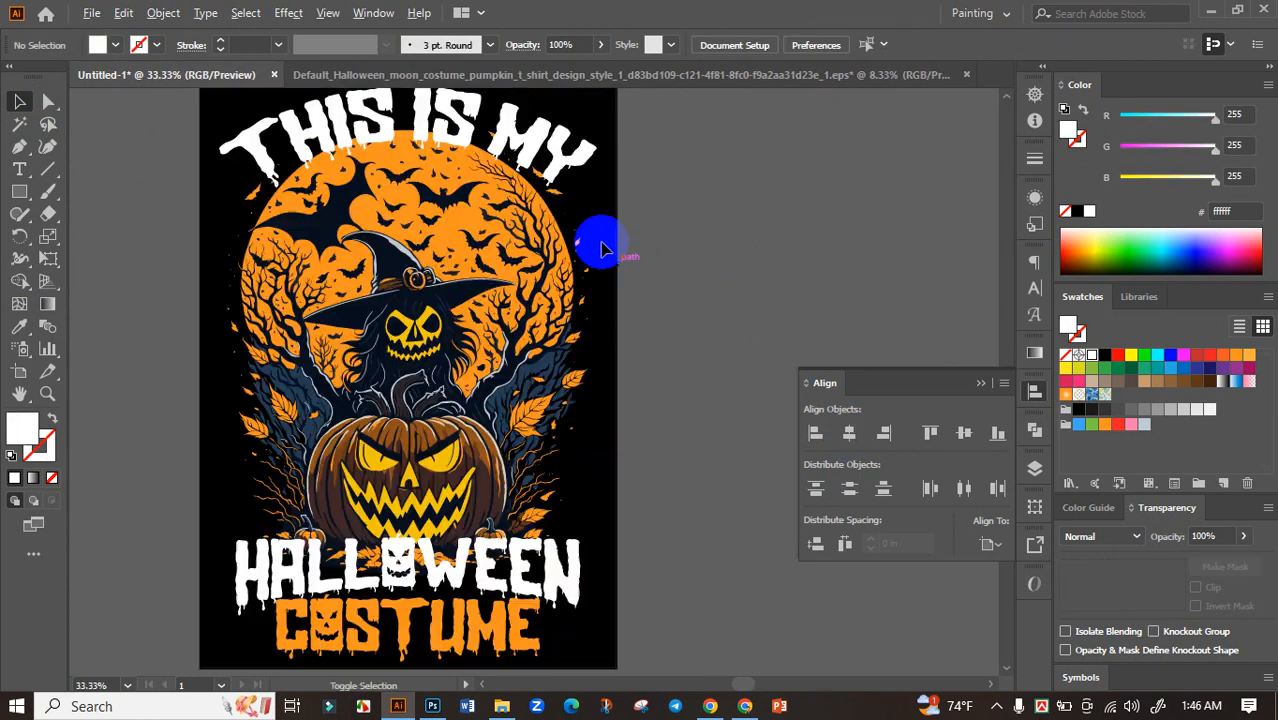
left_click(508, 150)
left_click_drag(585, 143, 662, 243)
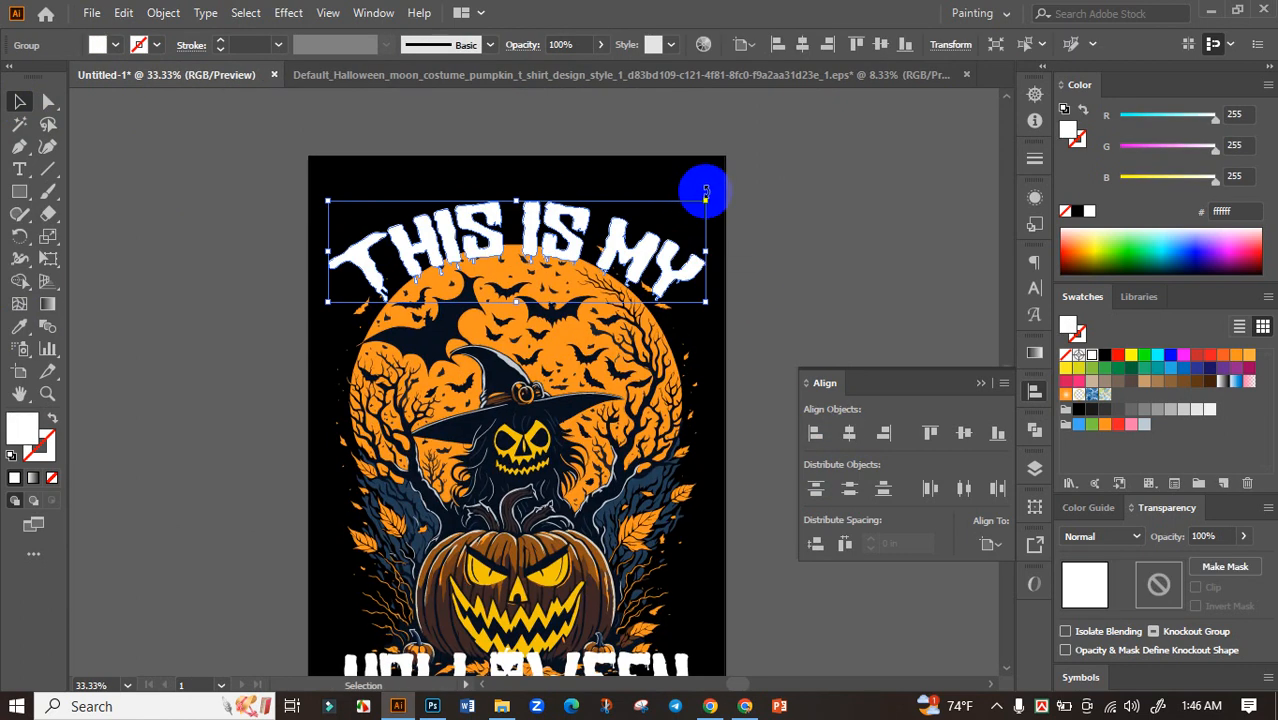
left_click(783, 268)
scroll(788, 278, "down", 2)
left_click_drag(793, 288, 765, 223)
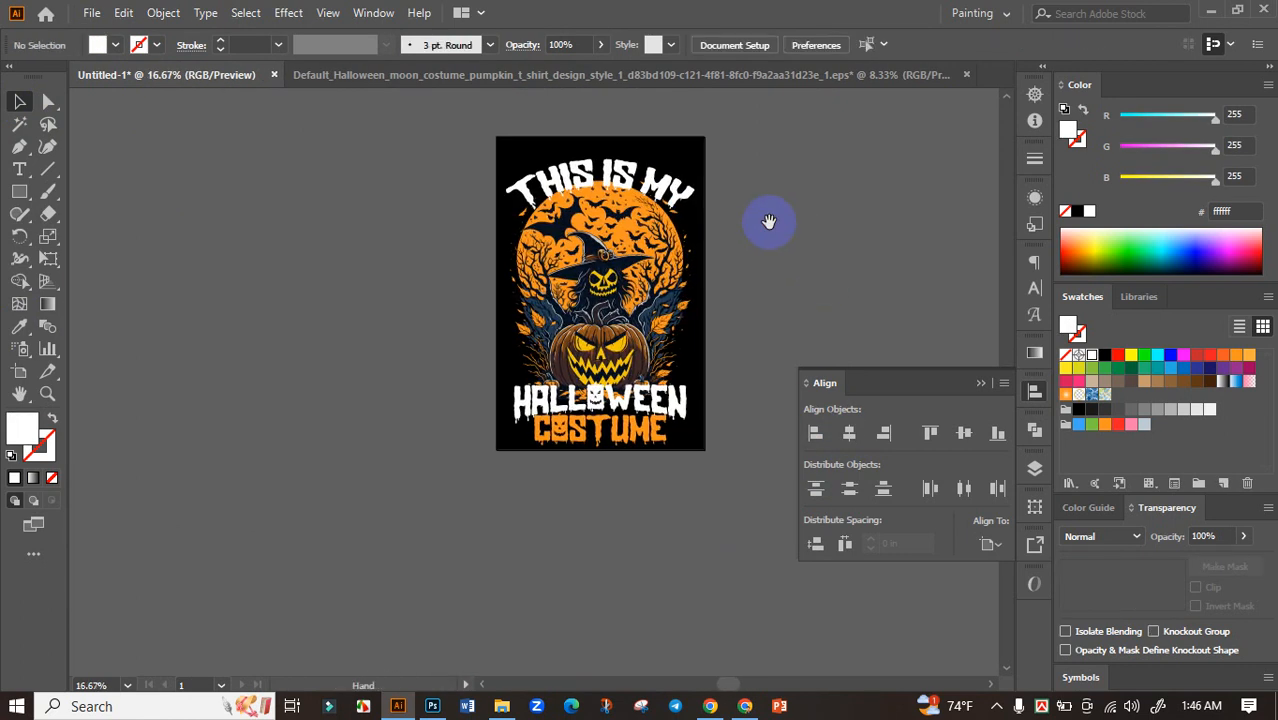
Group all the lettering with the pumpkin artwork and center the group vertically on the artboard.
left_click(652, 404)
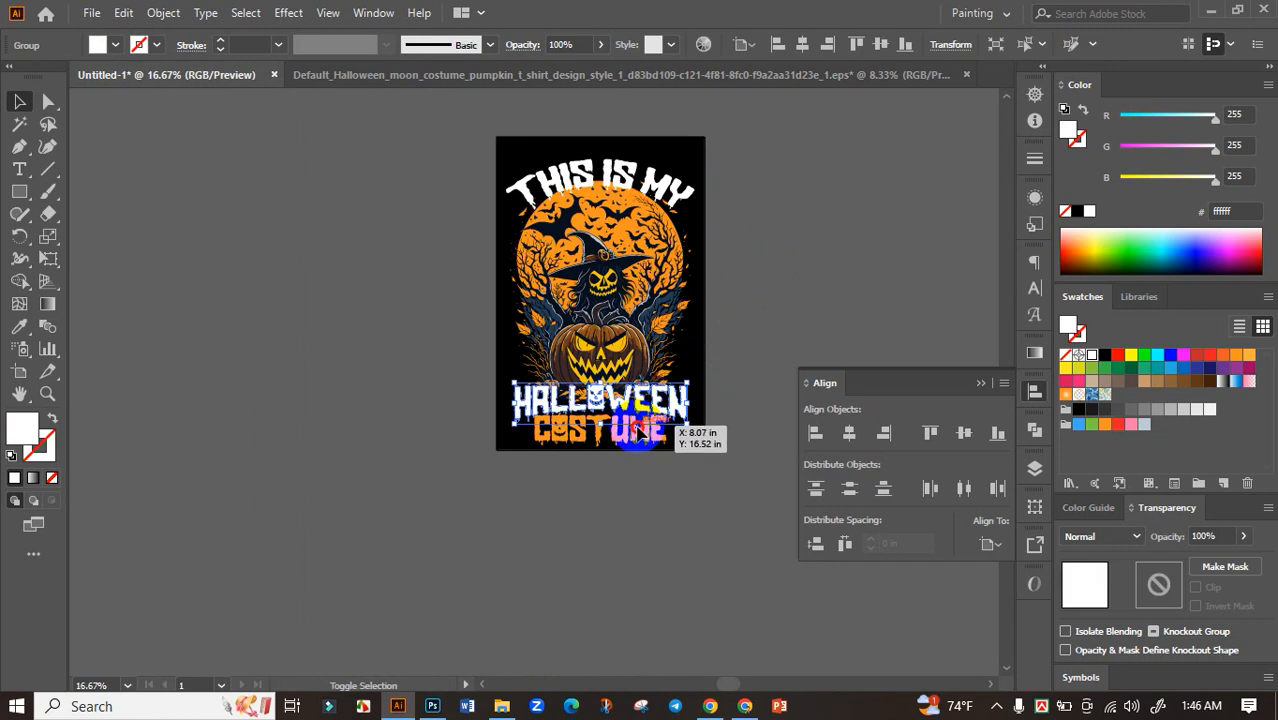
left_click(700, 278)
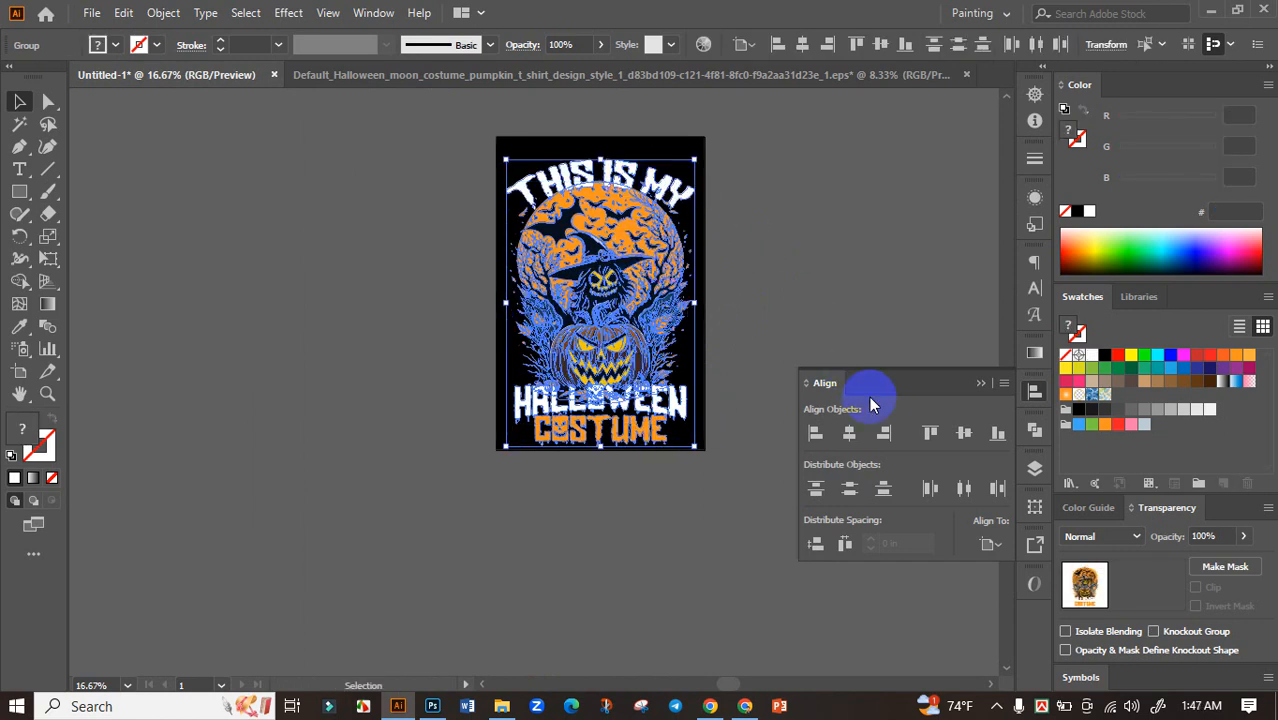
key("a")
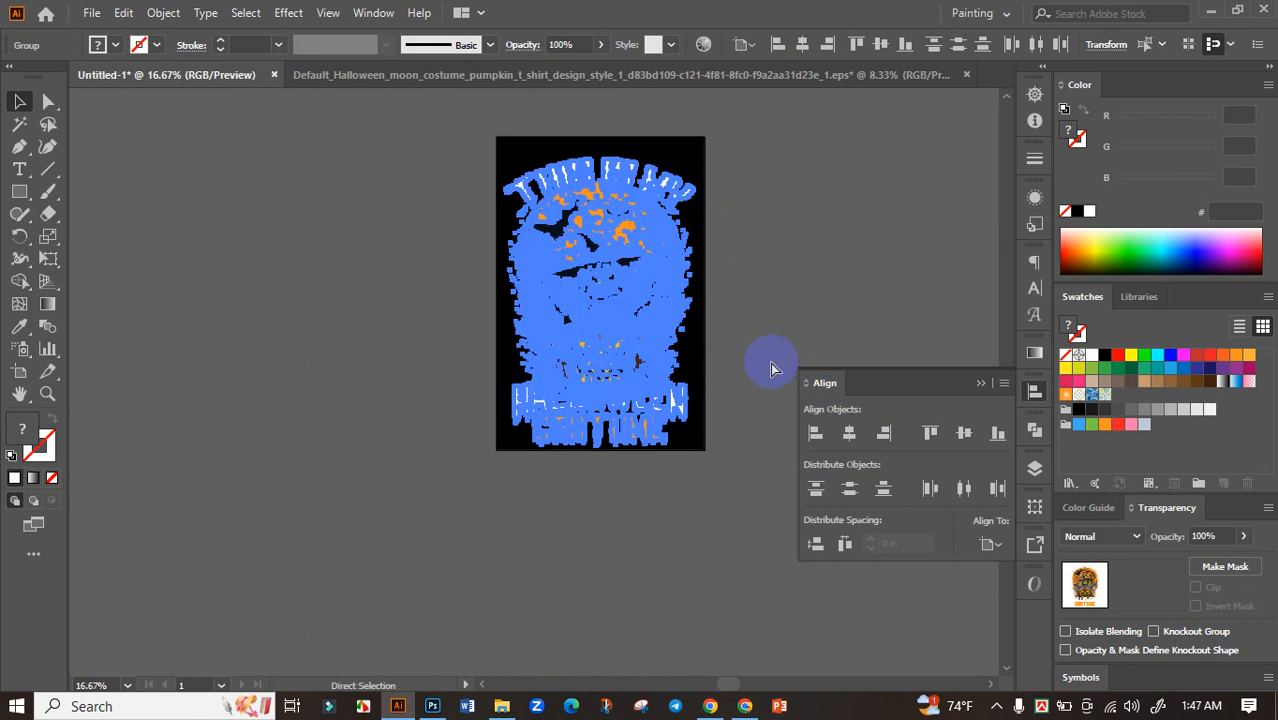
left_click(930, 433)
left_click(962, 434)
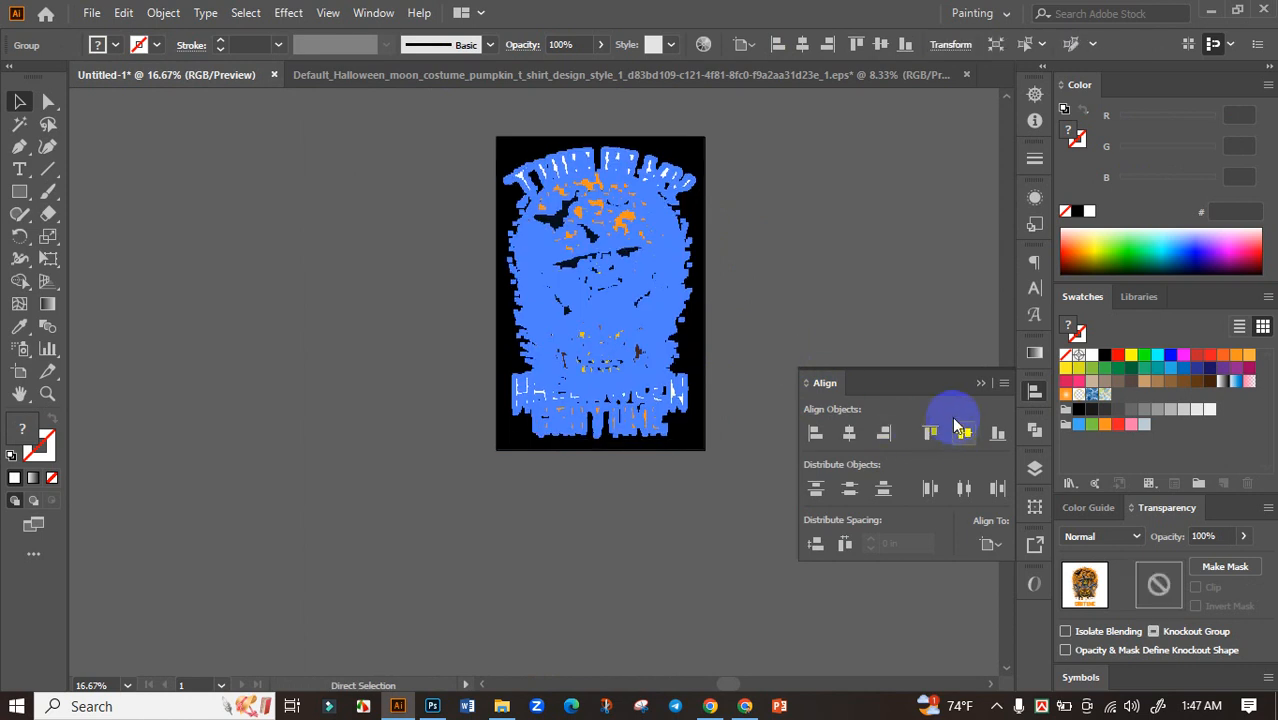
Scale the grouped design up slightly so it nearly fills the black artboard.
key("v")
scroll(692, 410, "up", 2)
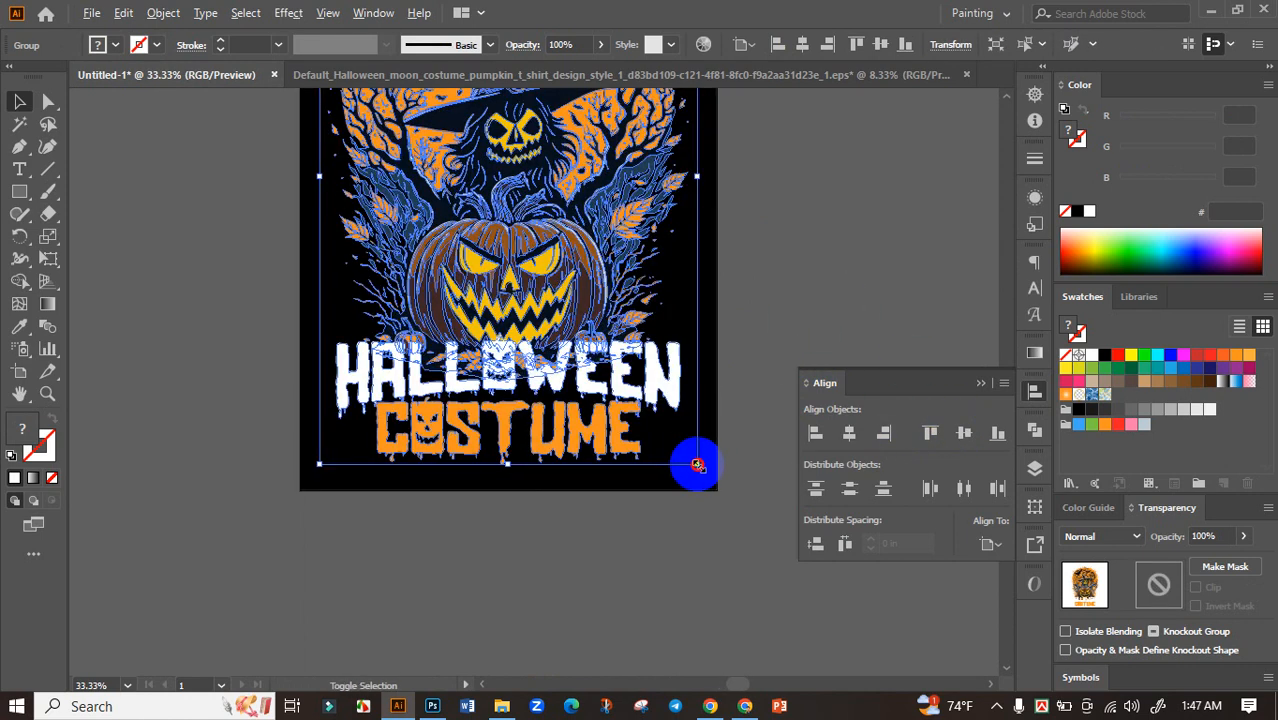
scroll(697, 465, "down", 2)
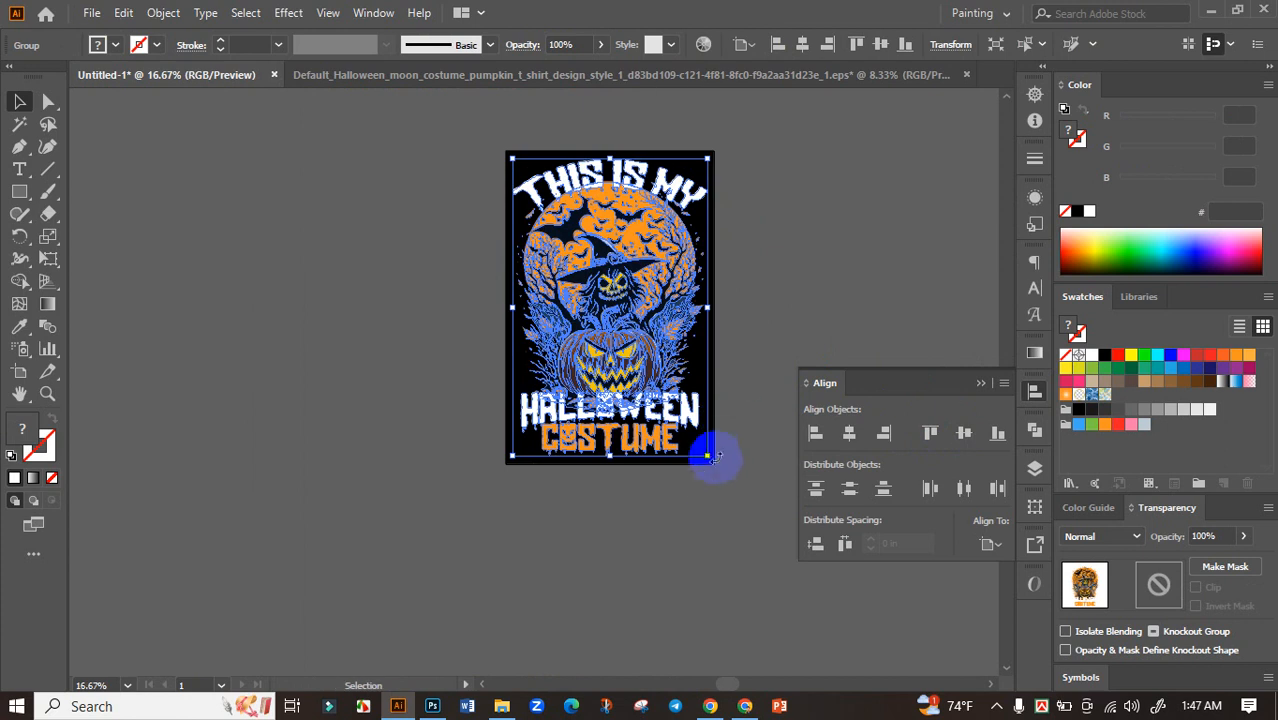
left_click_drag(707, 458, 708, 457)
left_click(772, 331)
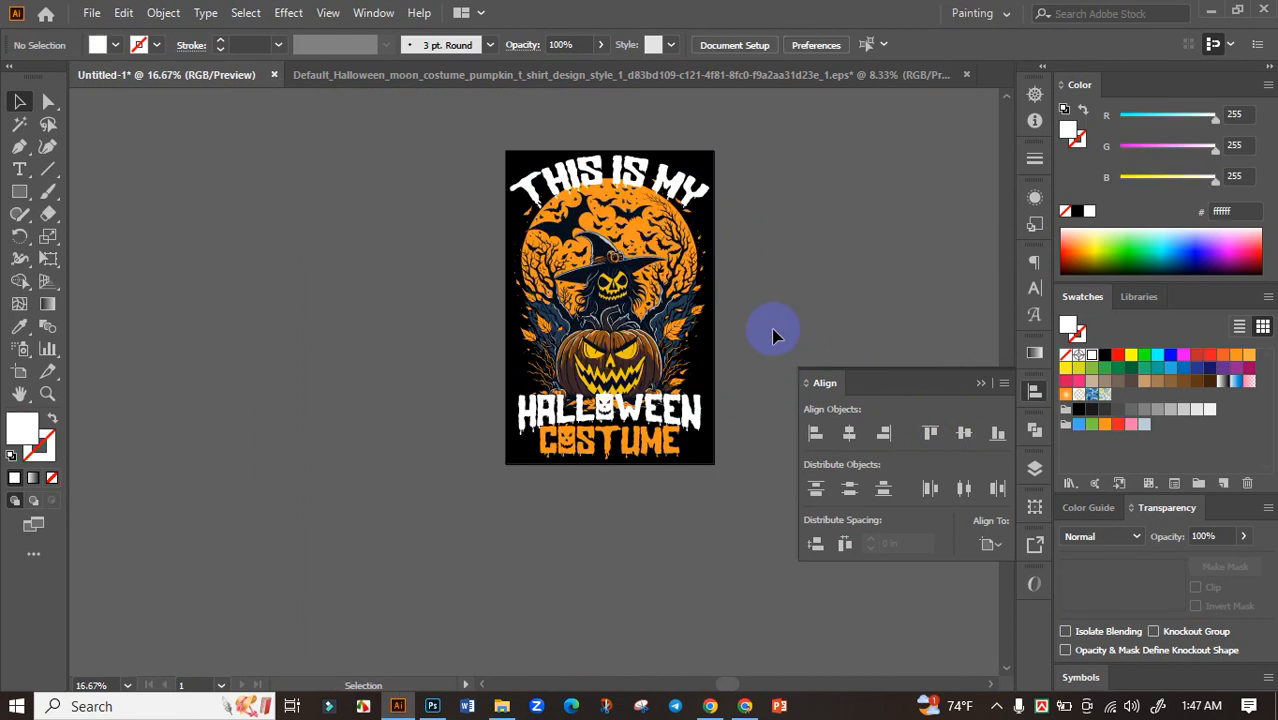
Ungroup the whole design so the pumpkin artwork and each lettering line can be selected separately.
scroll(757, 323, "up", 2)
left_click(567, 296)
left_click_drag(722, 271, 693, 377)
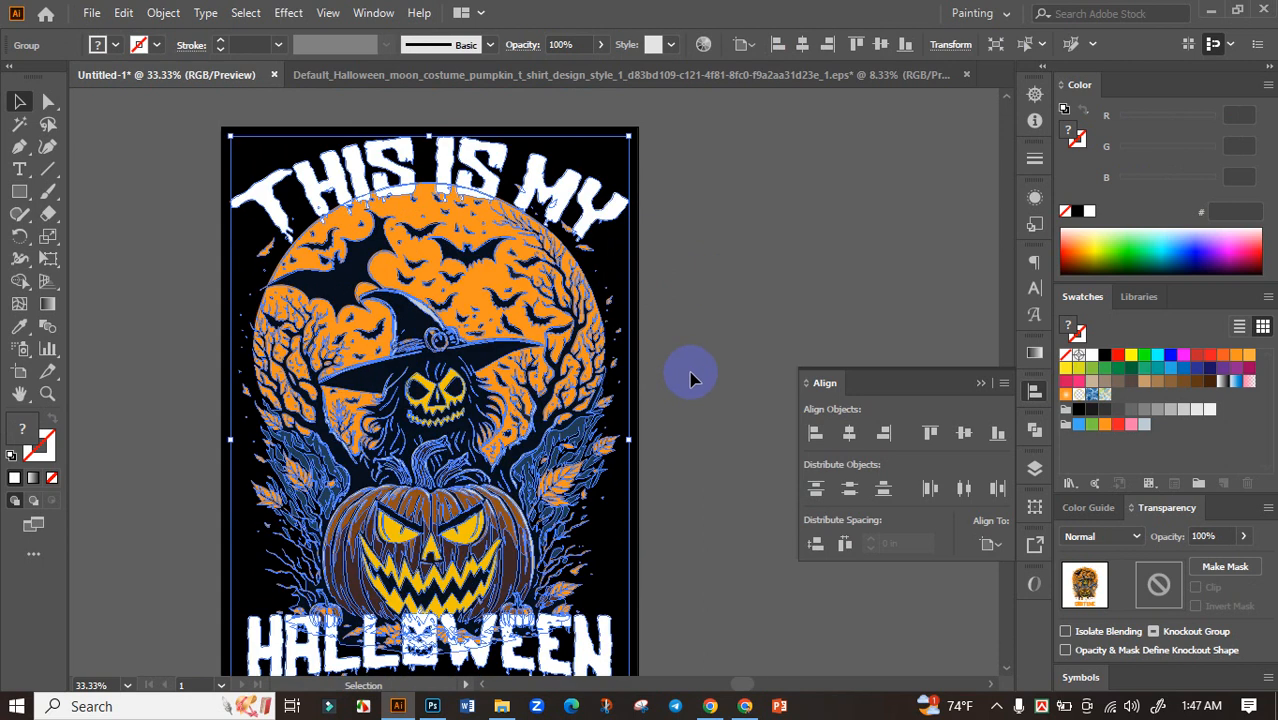
scroll(688, 375, "down", 1)
right_click(545, 320)
left_click(590, 480)
left_click(750, 331)
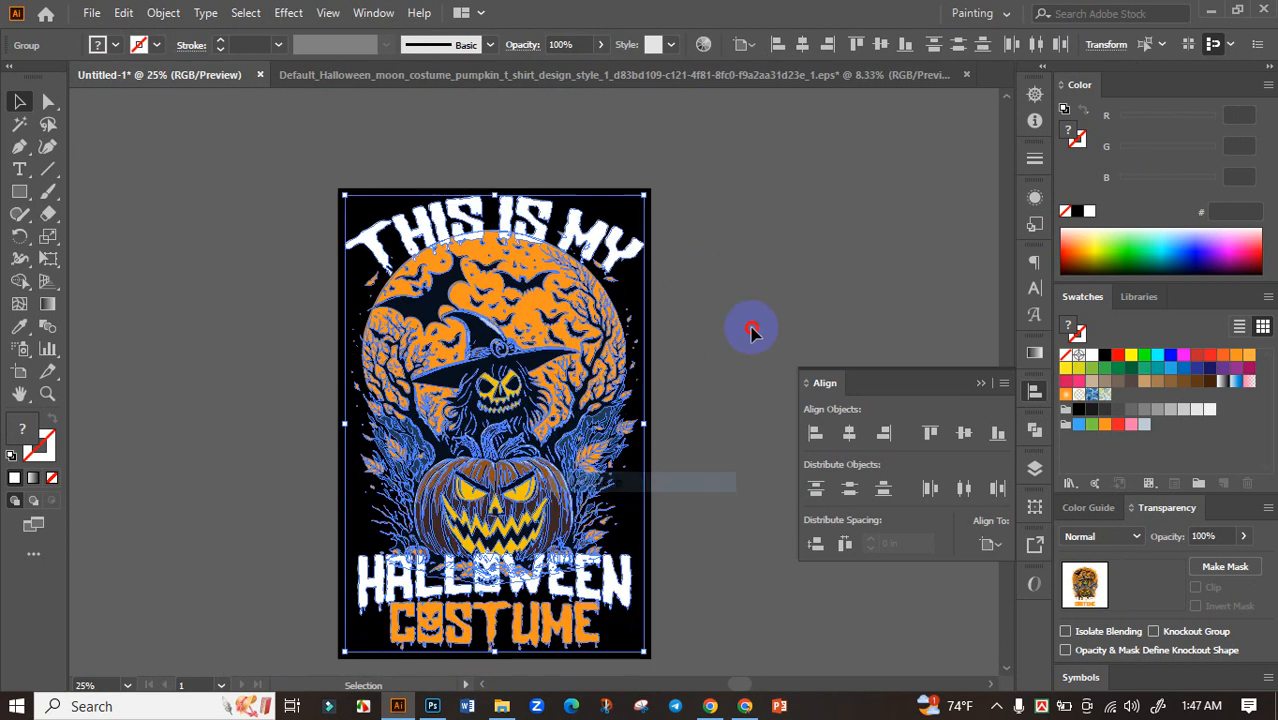
left_click(600, 250)
scroll(699, 294, "down", 2)
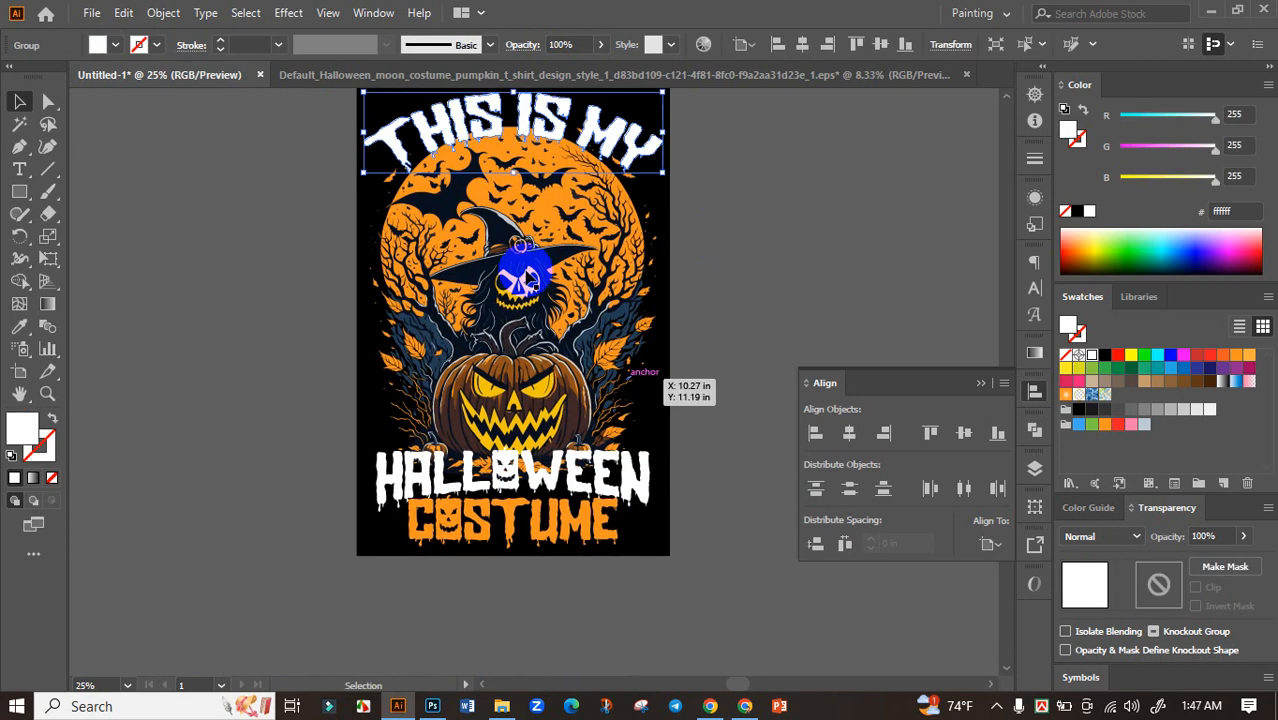
left_click(725, 265)
scroll(722, 288, "up", 1)
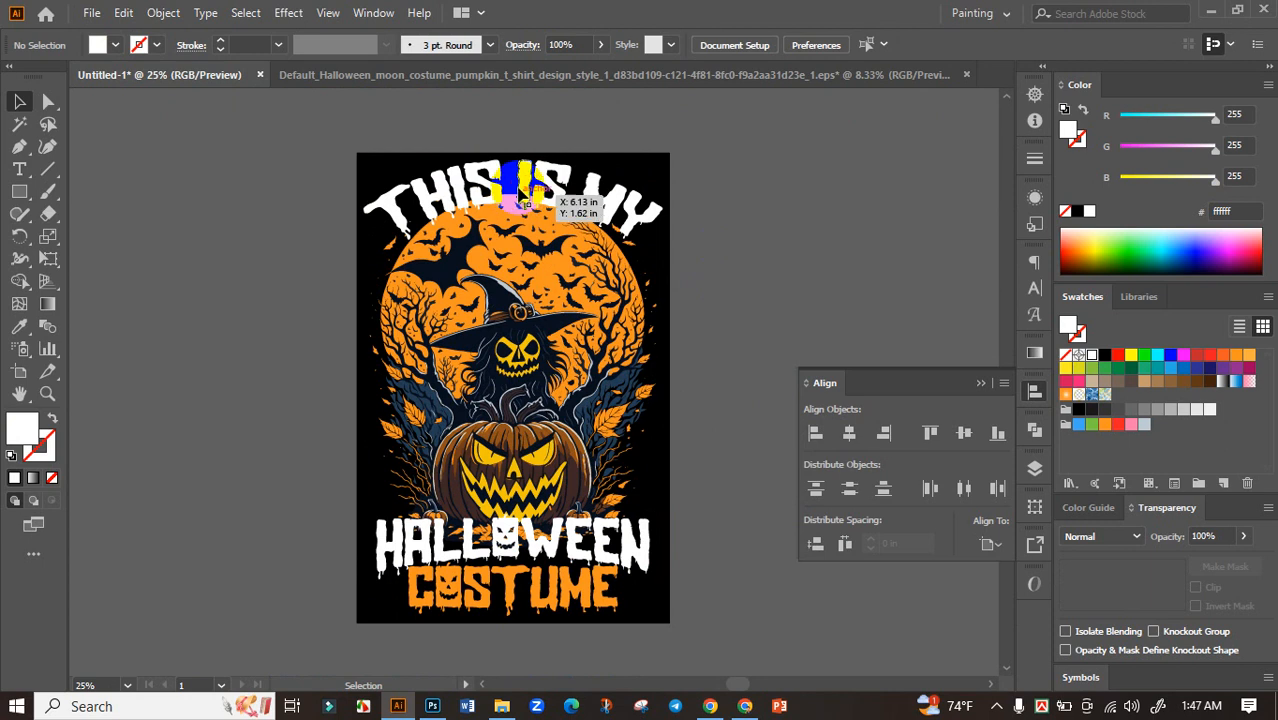
left_click(515, 185)
left_click(163, 12)
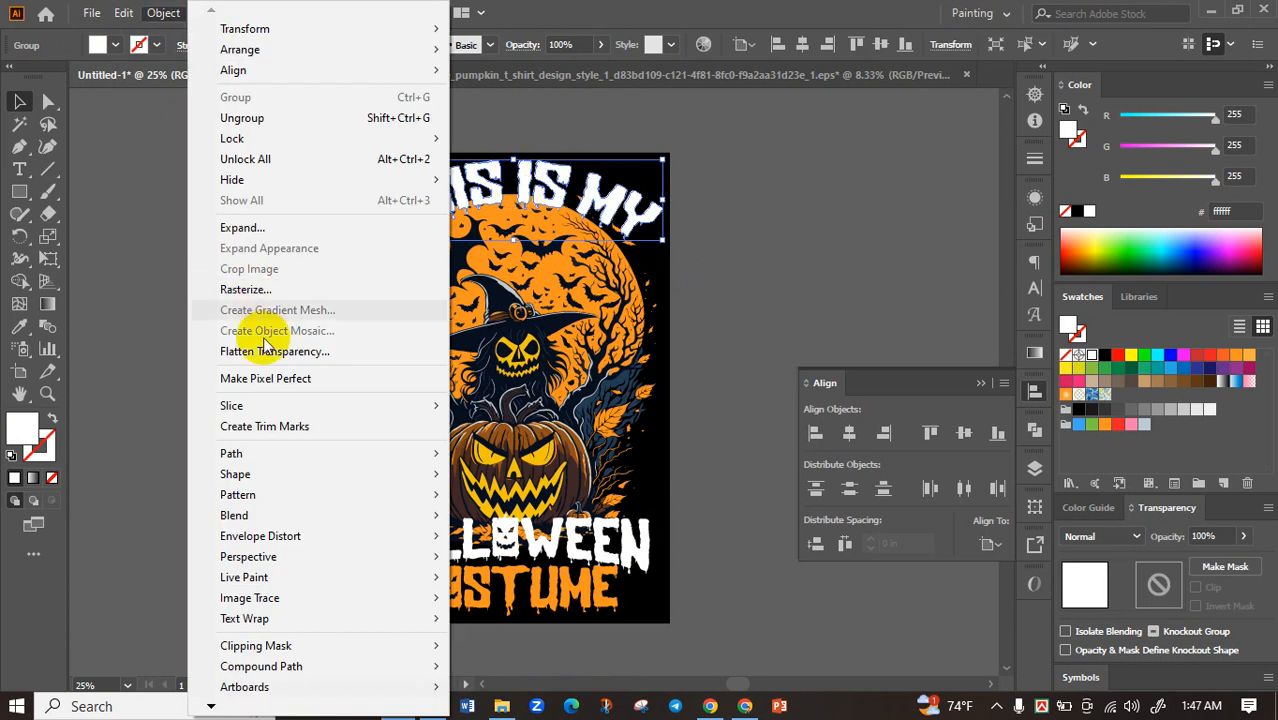
mouse_move(251, 452)
left_click(510, 522)
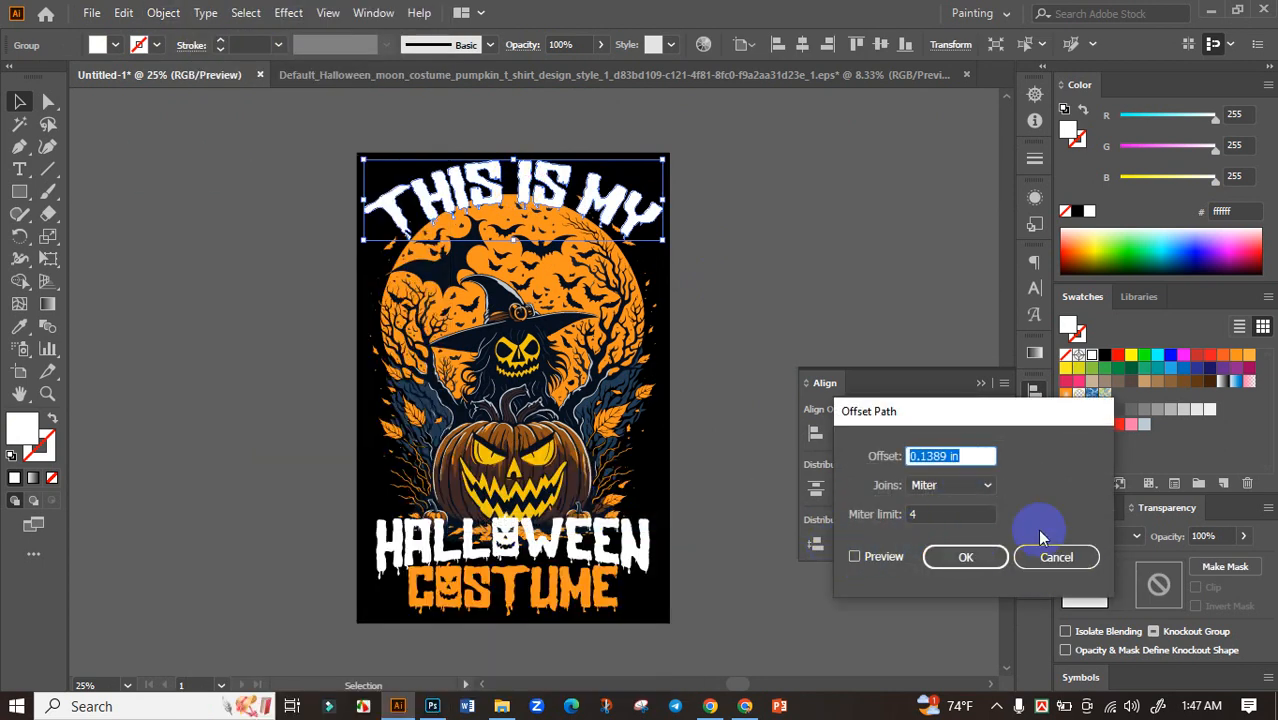
left_click(1040, 555)
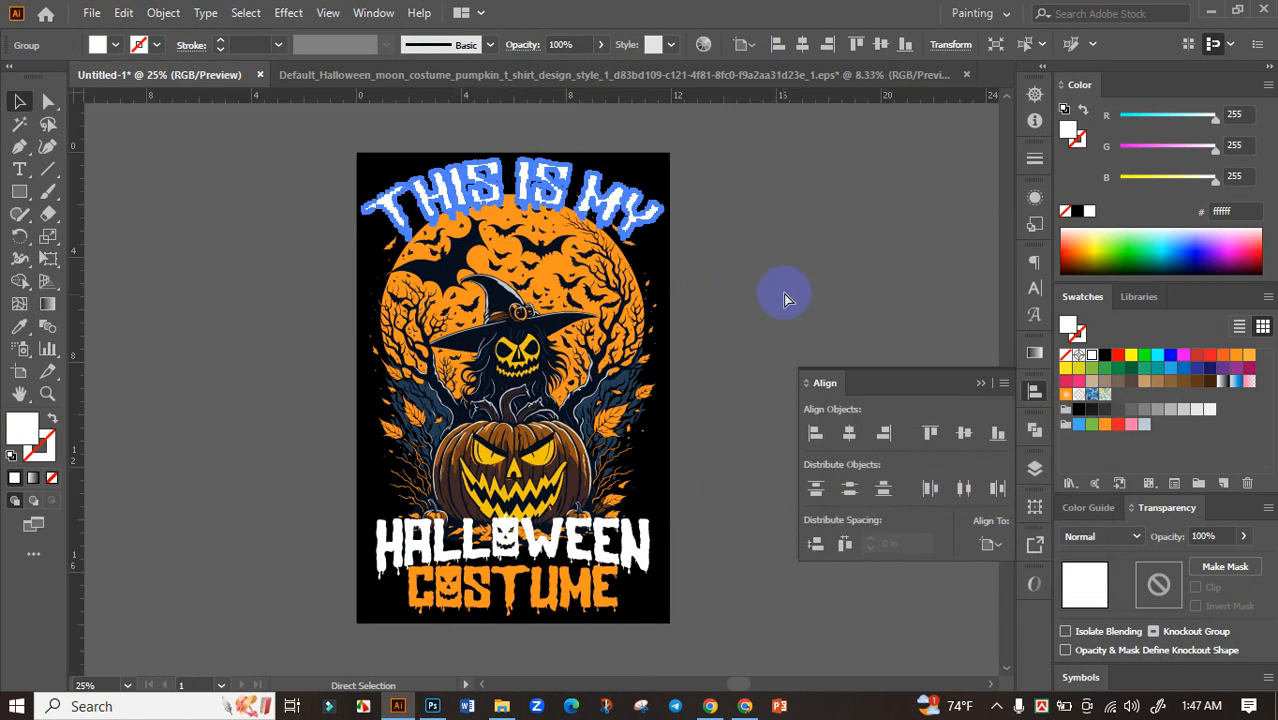
Switch the ruler units to pixels and offset the "THIS IS MY" lettering outward by 13 px with mitered joins.
right_click(784, 104)
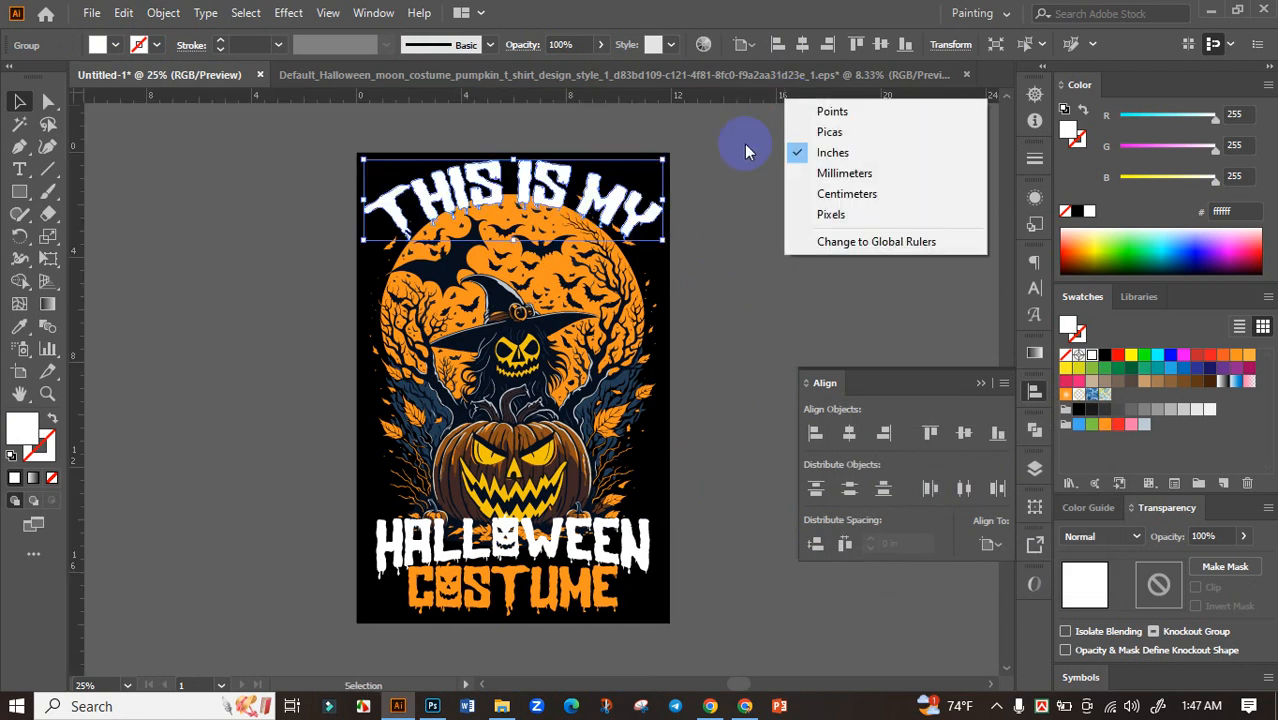
left_click(828, 210)
left_click(183, 13)
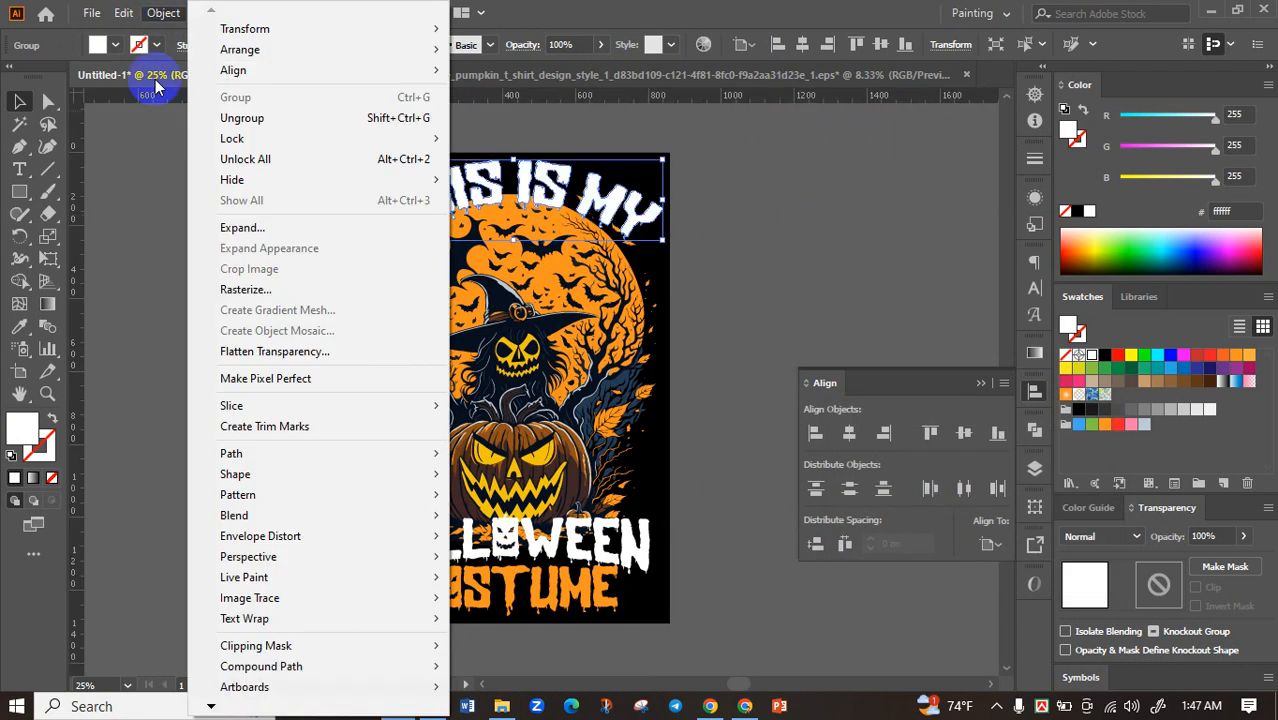
mouse_move(316, 454)
left_click(560, 523)
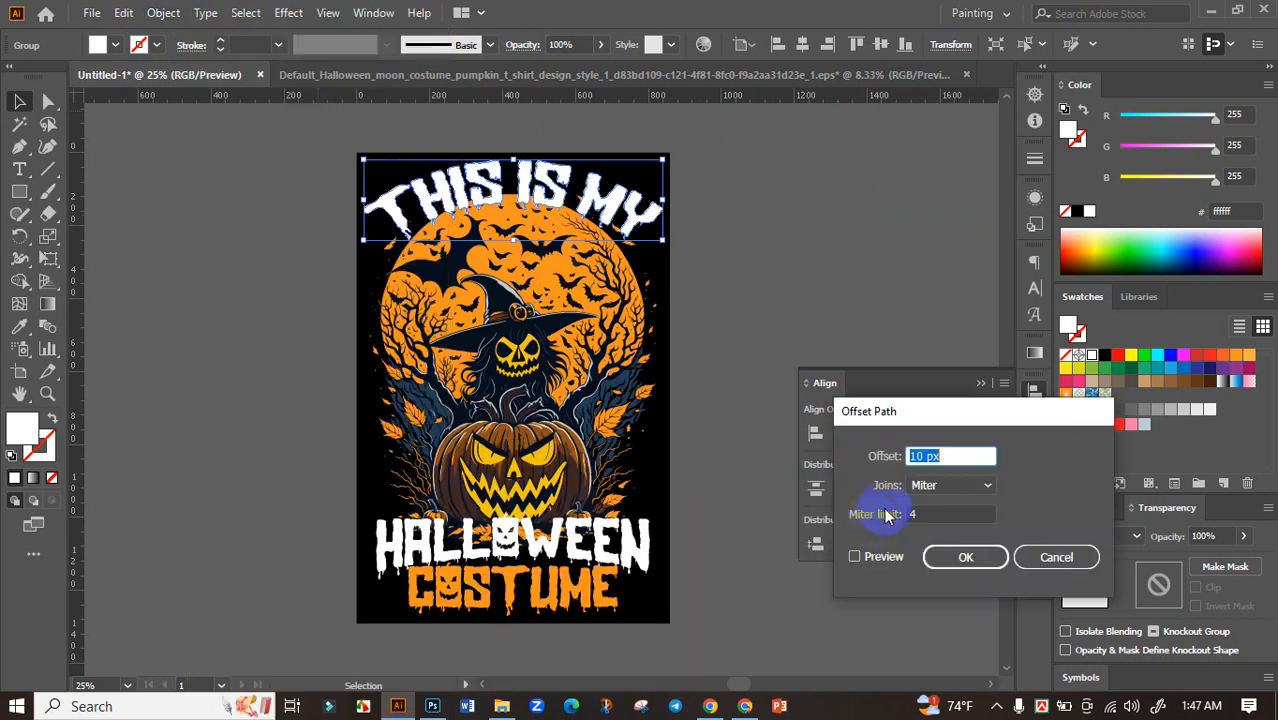
left_click(855, 556)
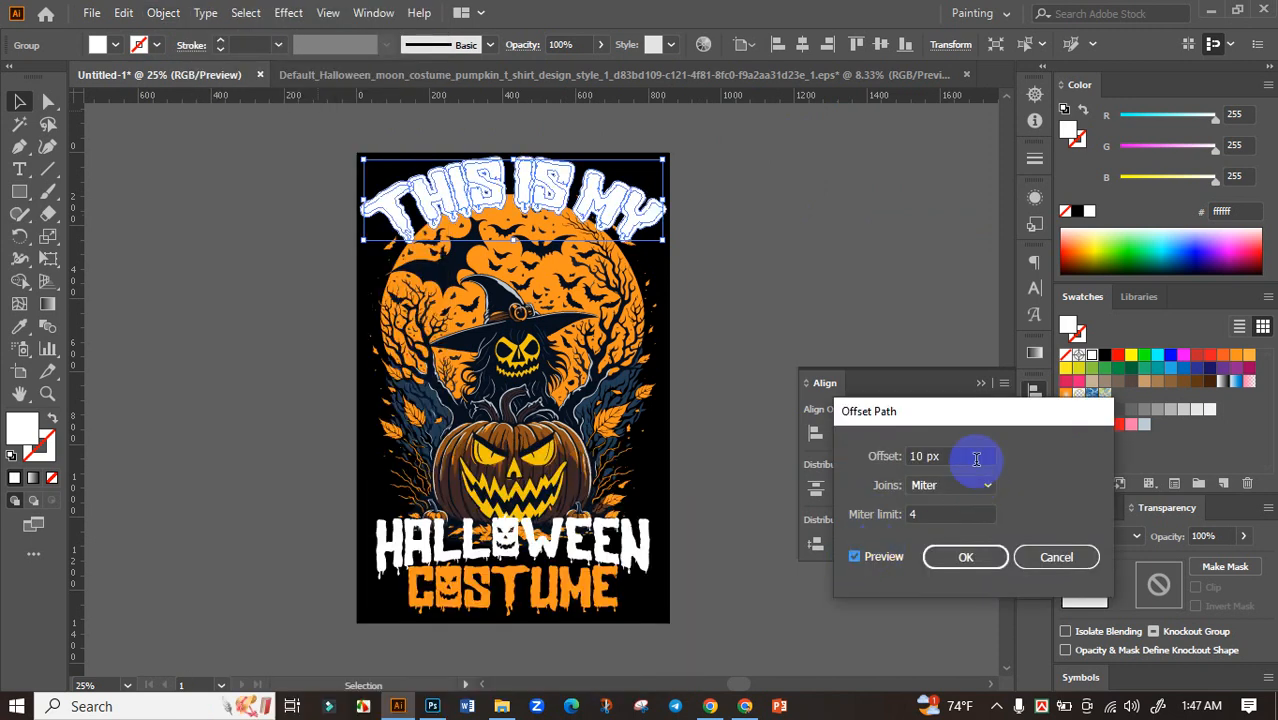
key("Up")
key("Up")
key("Up")
key("Up")
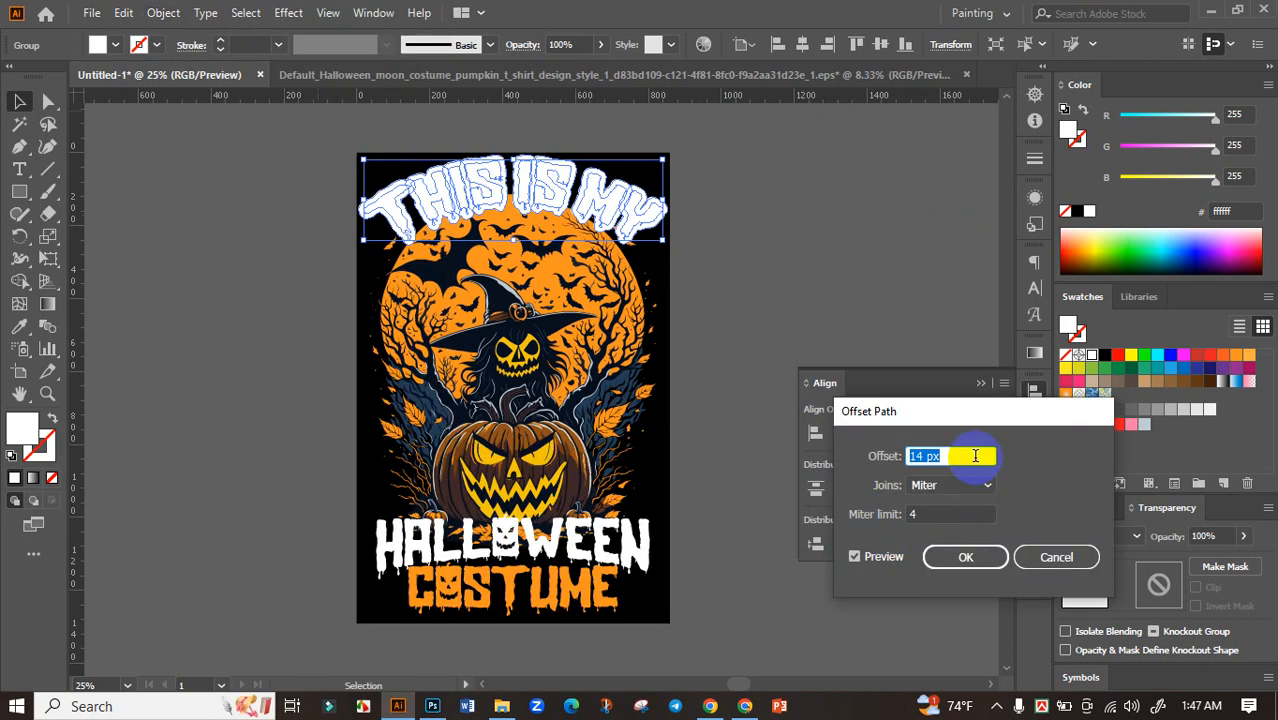
key("Down")
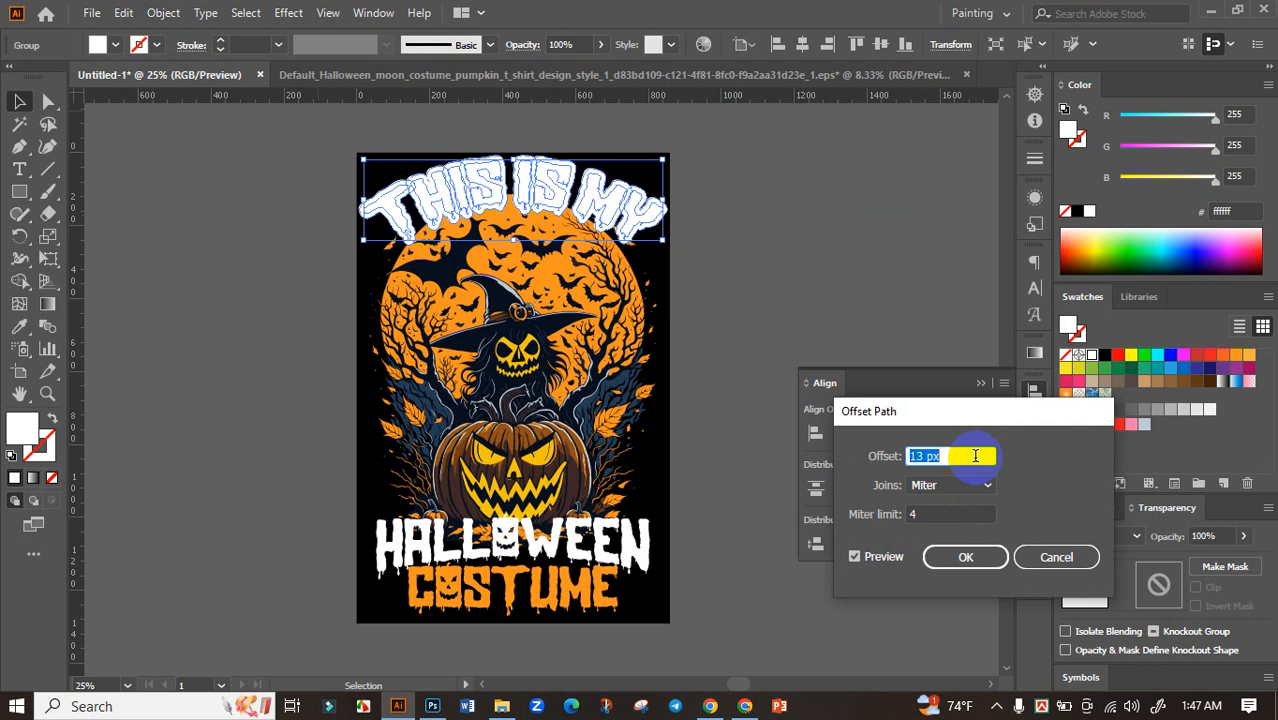
left_click(960, 556)
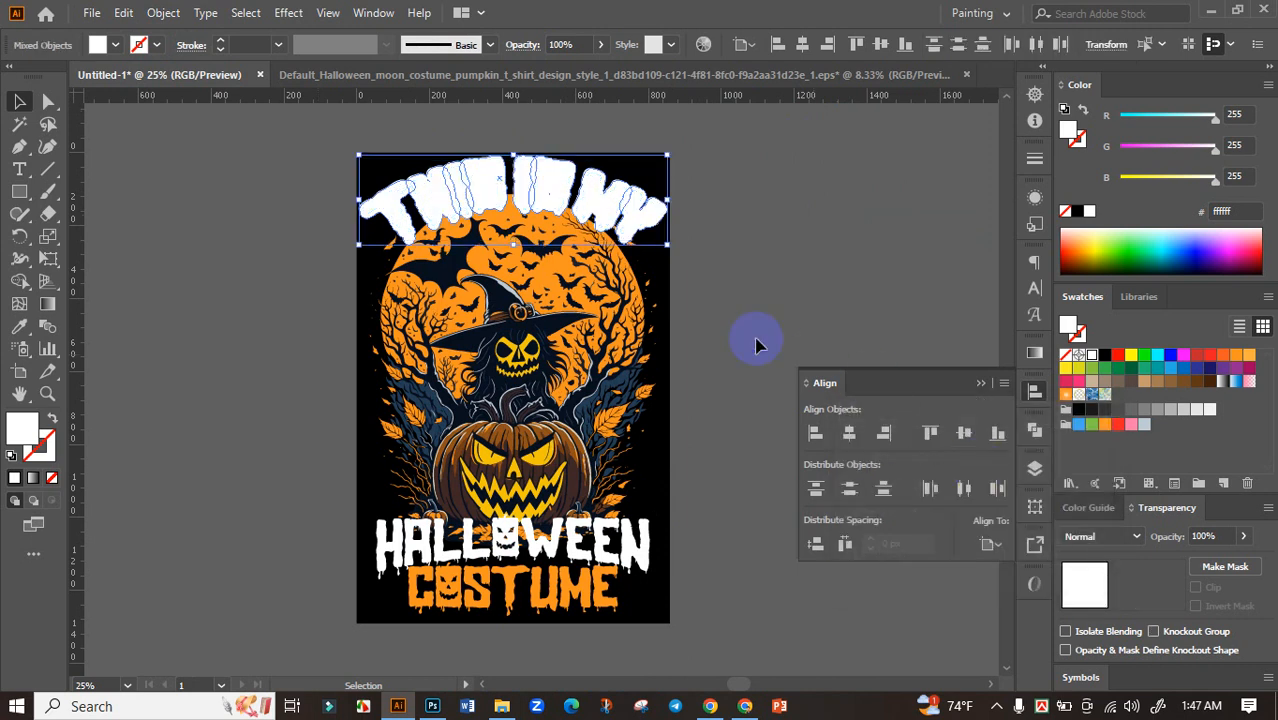
Cut the offset "THIS IS MY" outline and make an opacity mask on the pumpkin artwork with Clip turned off.
left_click(751, 266)
left_click(537, 340)
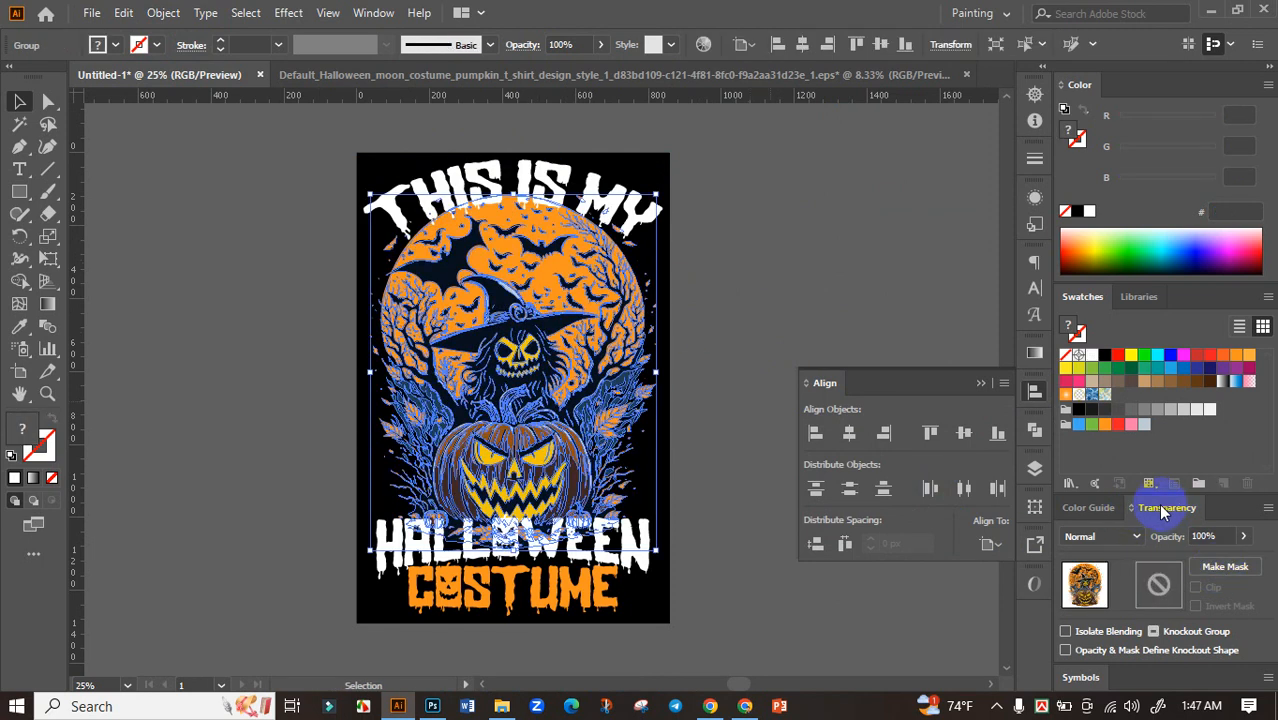
left_click(1225, 568)
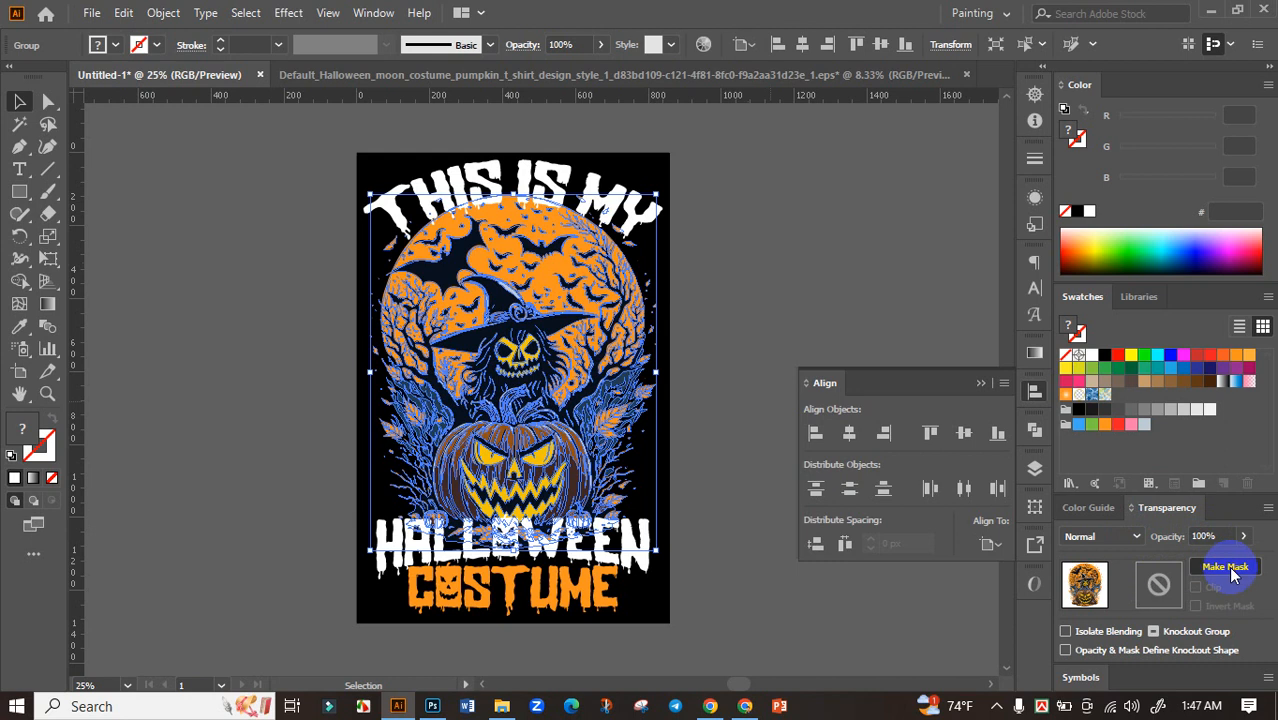
left_click(1196, 588)
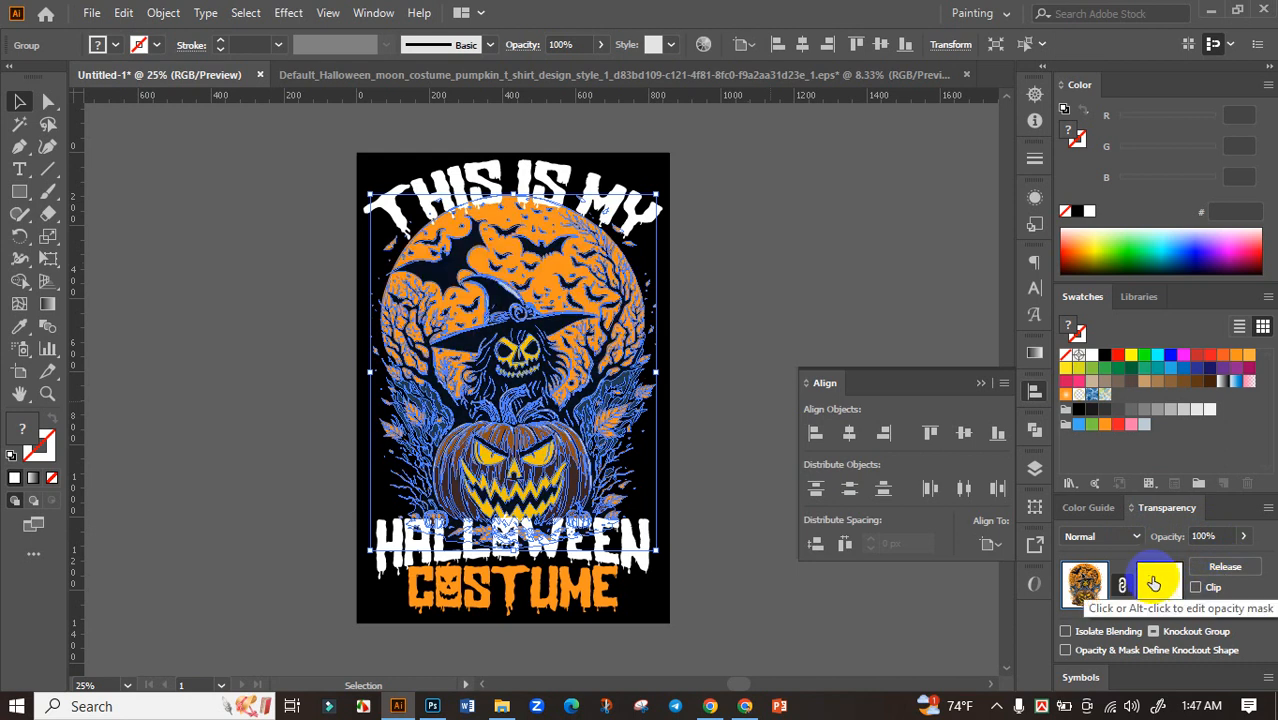
Paste the "THIS IS MY" offset outline in place inside the opacity mask, fill it black, and return to the artwork.
left_click(1155, 583)
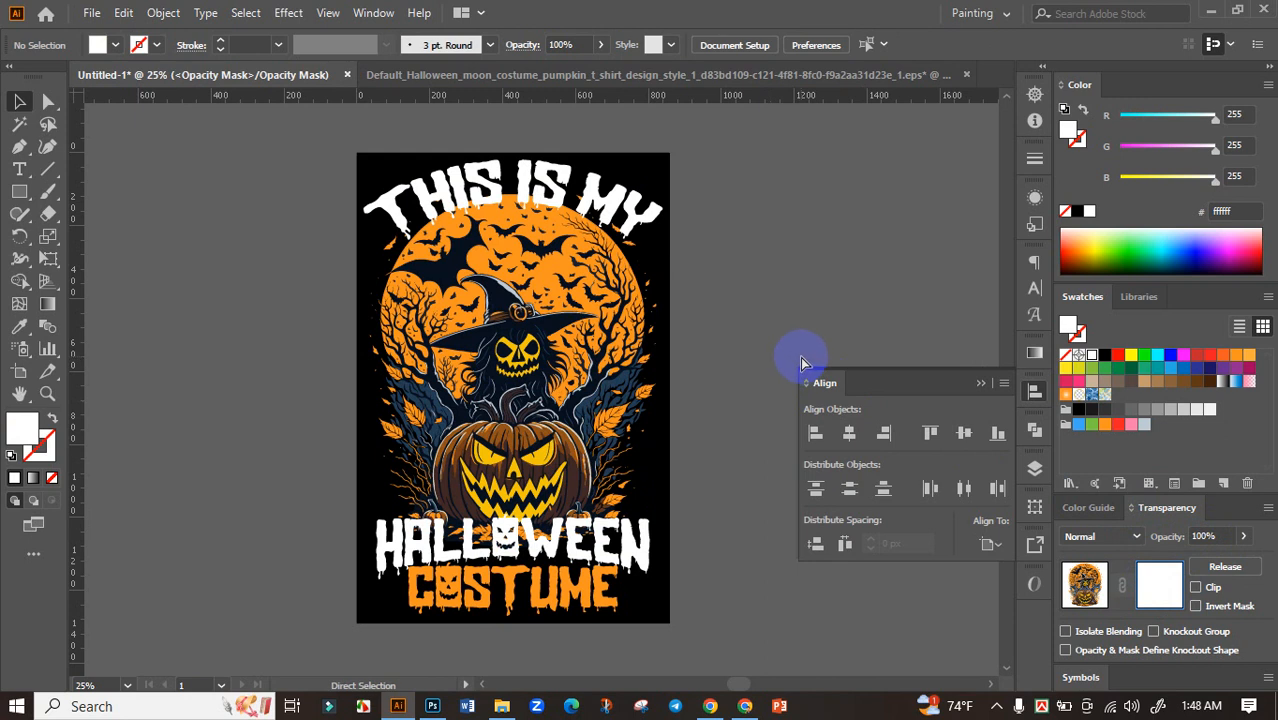
key("ctrl+f")
left_click(1073, 215)
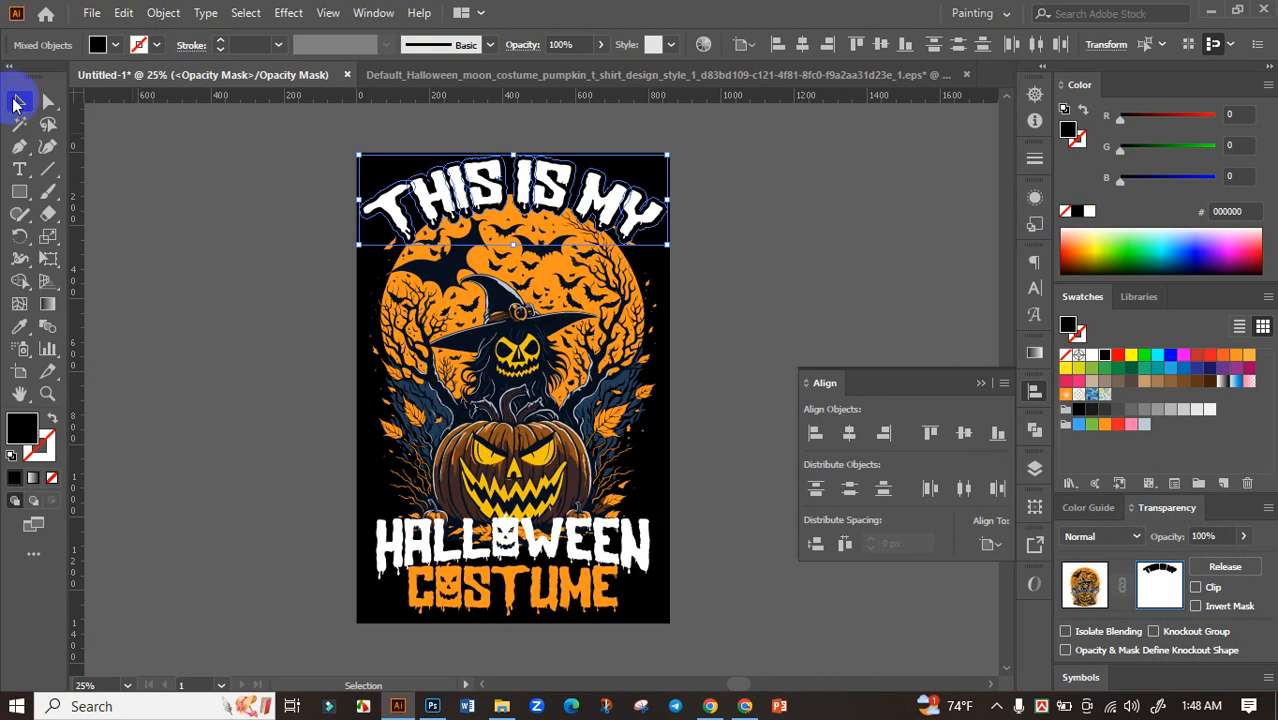
left_click(168, 195)
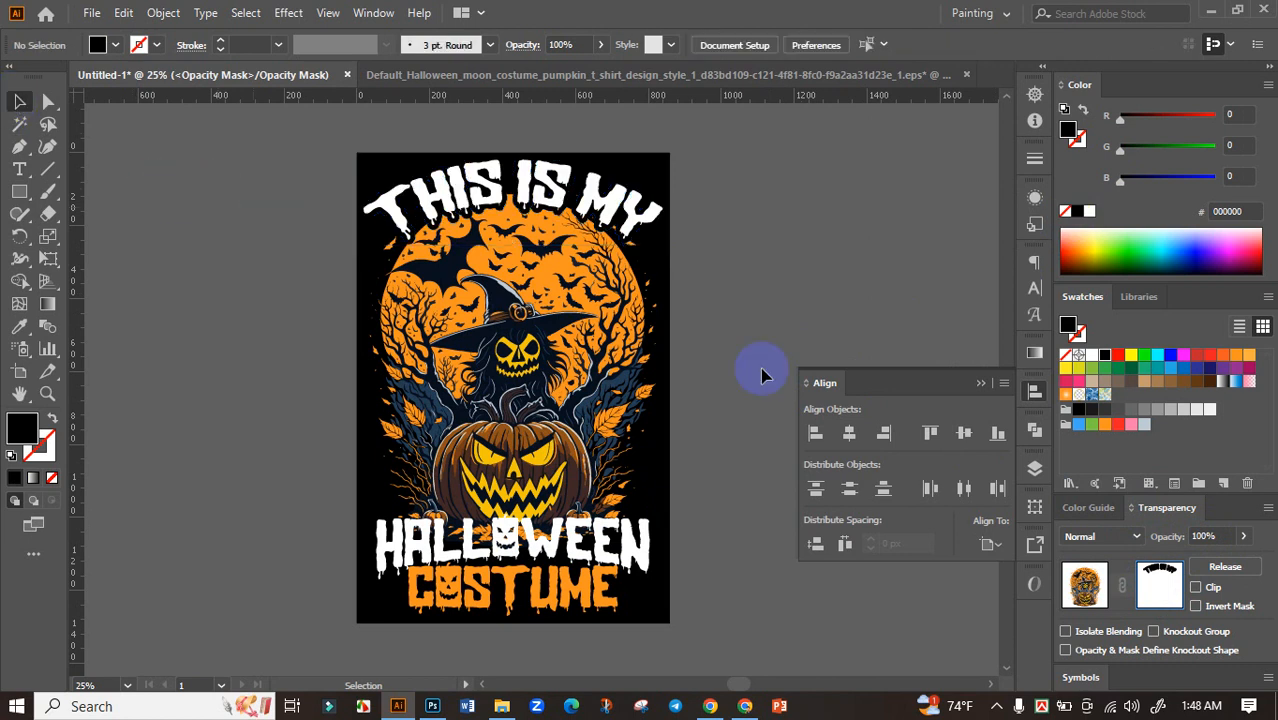
left_click(1086, 588)
left_click(816, 288)
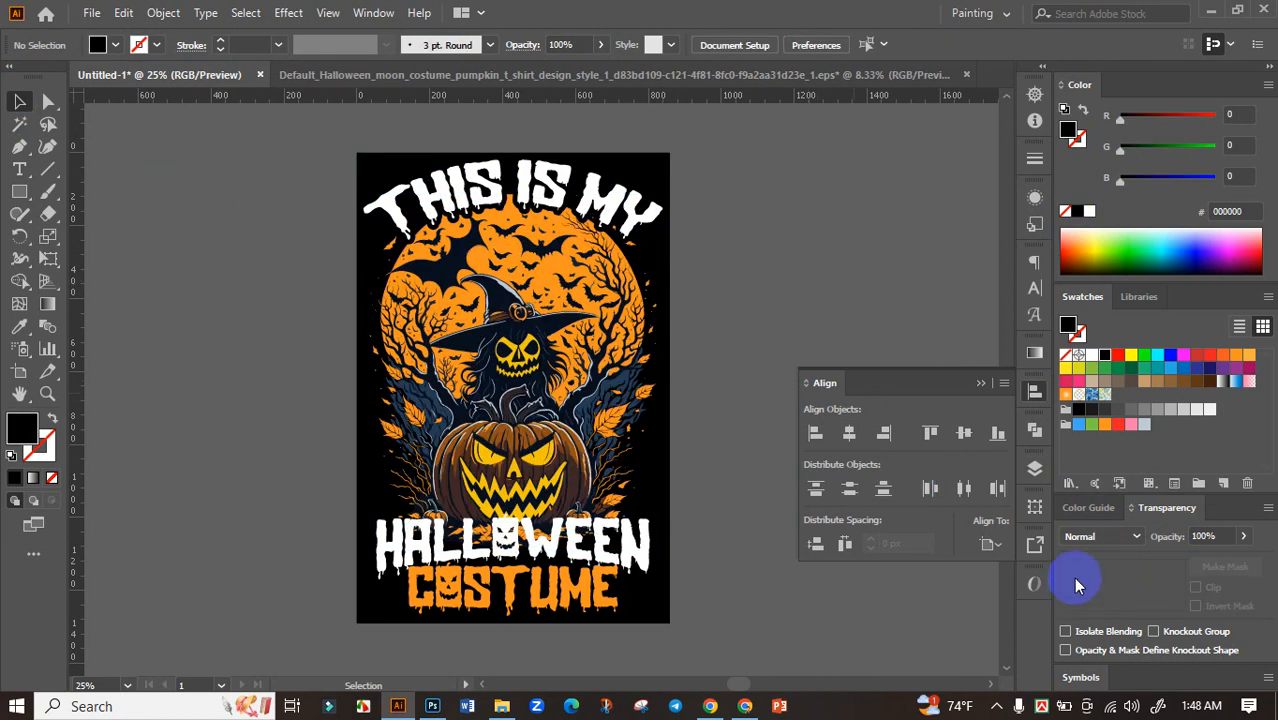
Offset the "HALLOWEEN" lettering outward by 13 px and cut the resulting outline.
scroll(720, 380, "down", 3)
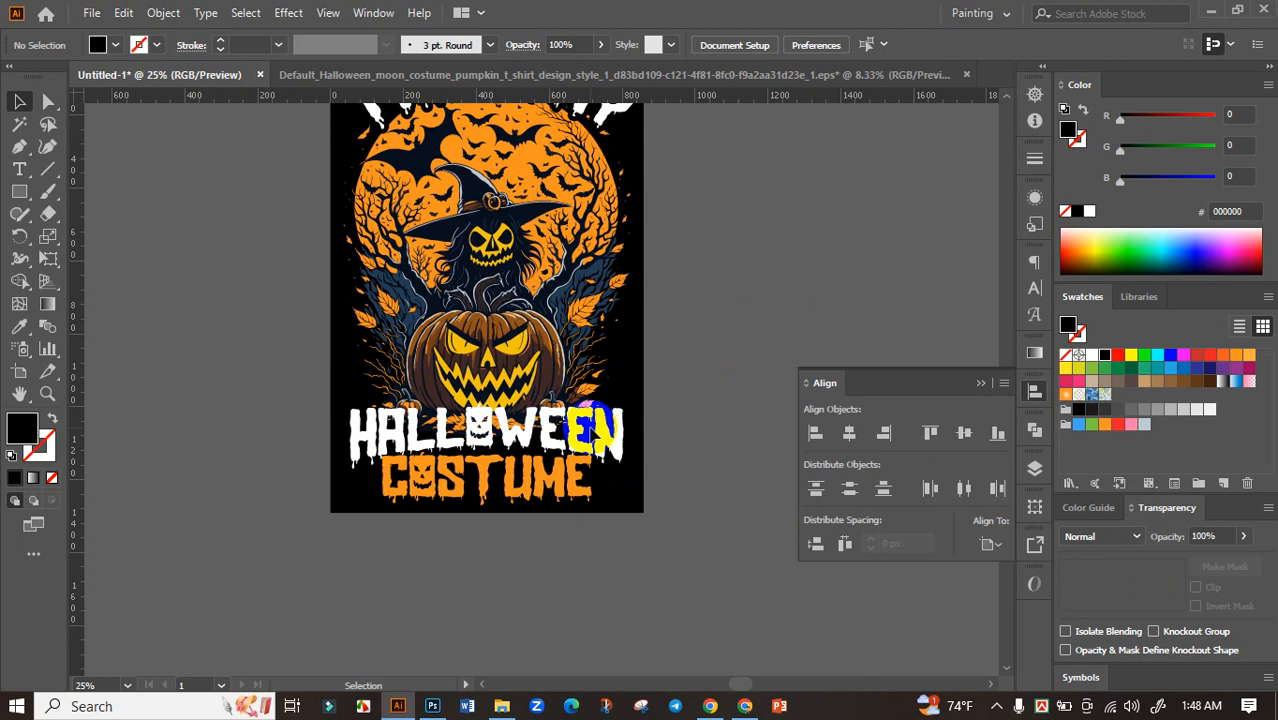
left_click(595, 428)
left_click(160, 13)
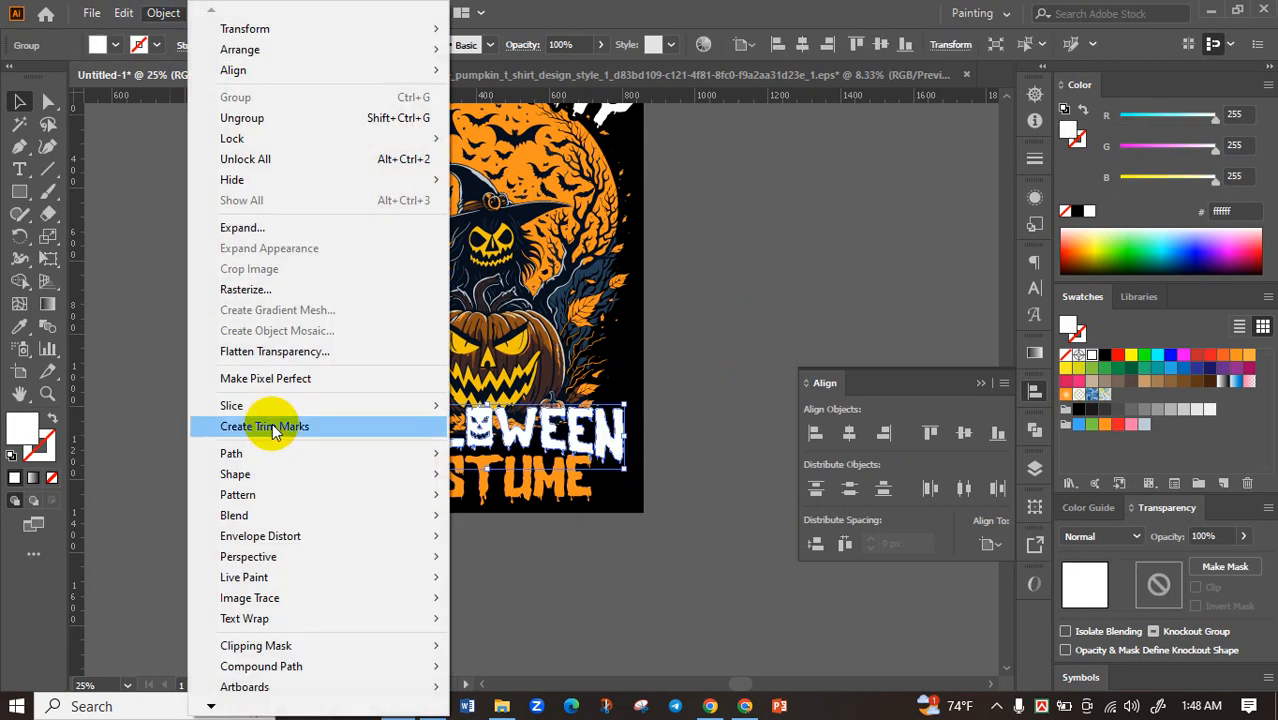
mouse_move(421, 455)
left_click(512, 520)
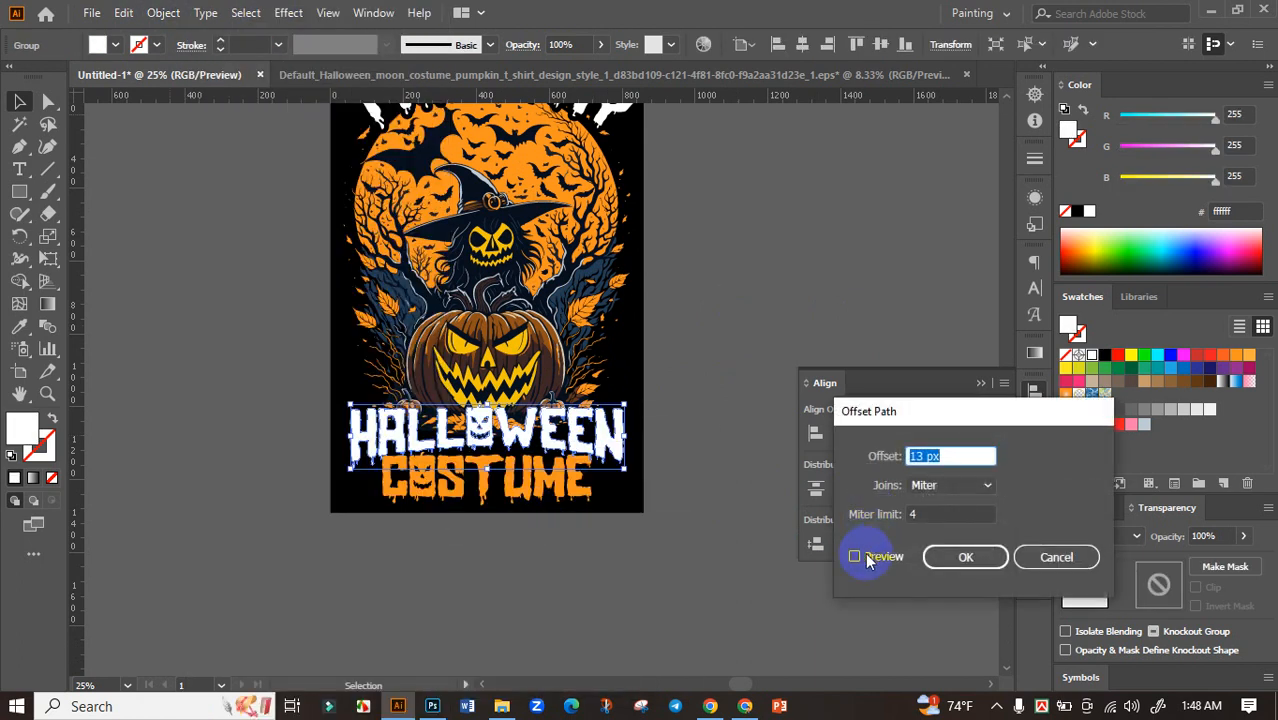
left_click(866, 558)
left_click(962, 557)
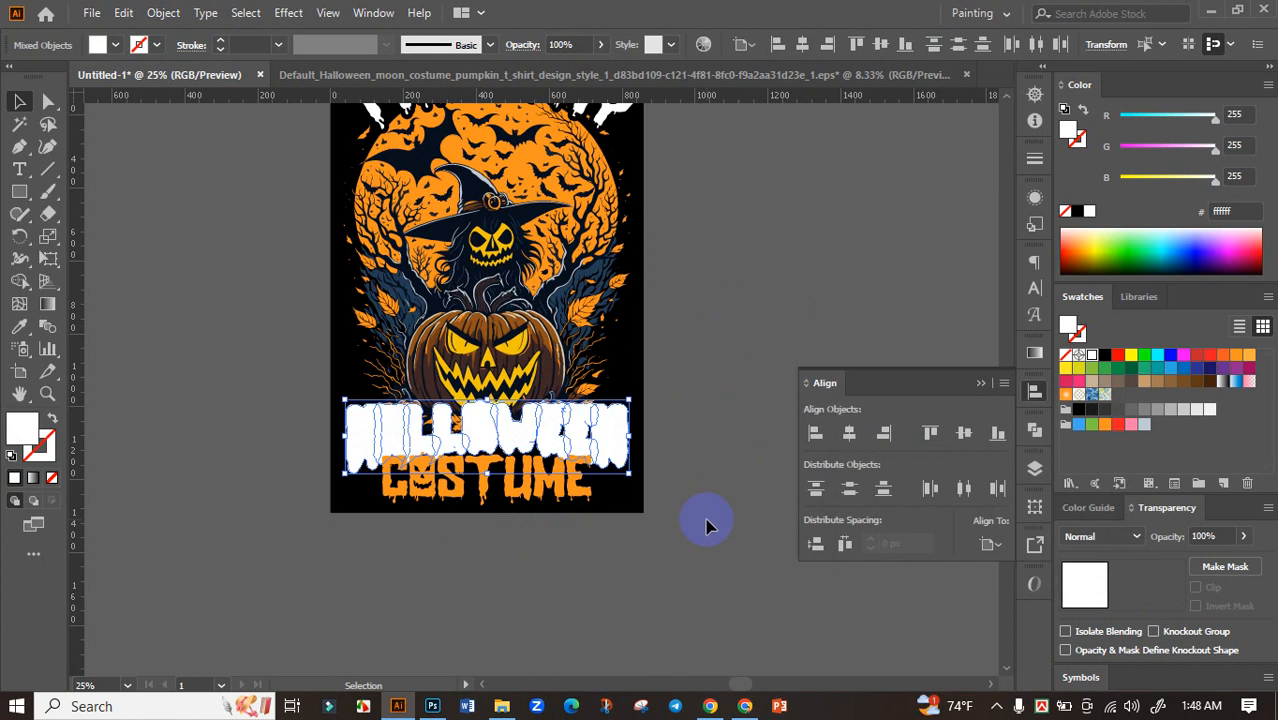
key("a")
key("v")
left_click(710, 525)
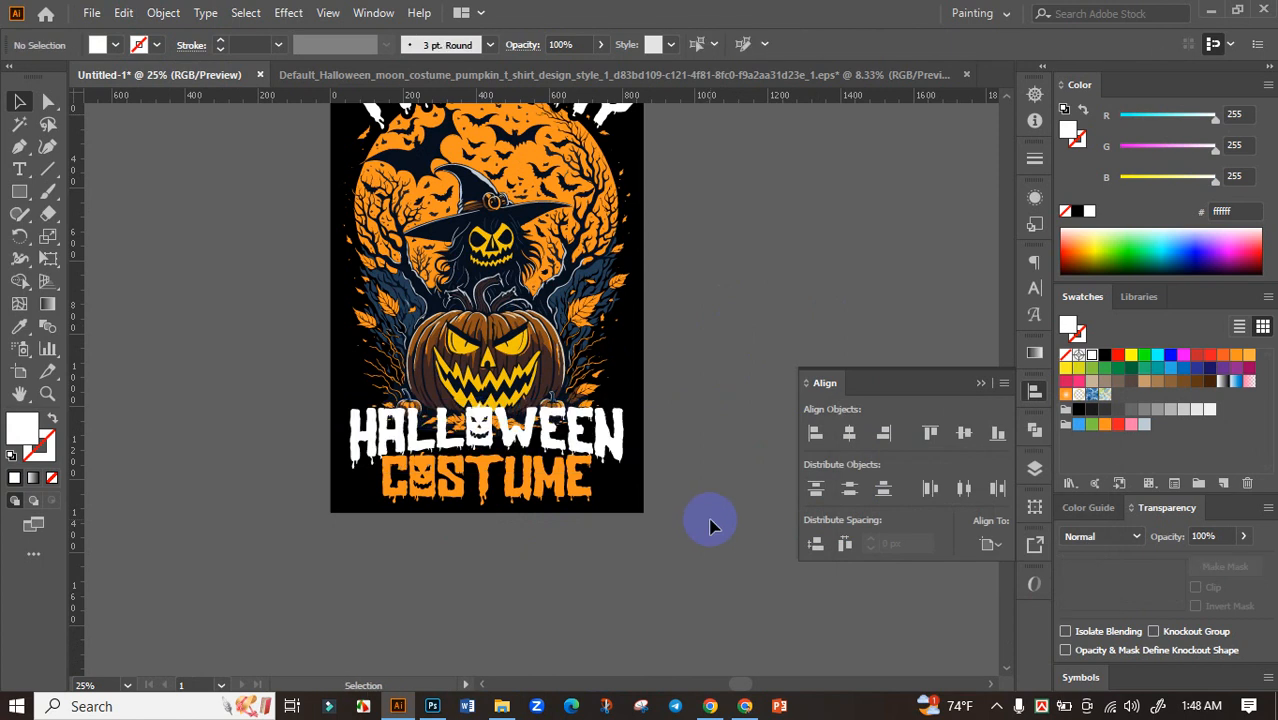
Paste the "HALLOWEEN" offset outline in place inside the pumpkin artwork's opacity mask, fill it black, and return to the artwork.
left_click(530, 290)
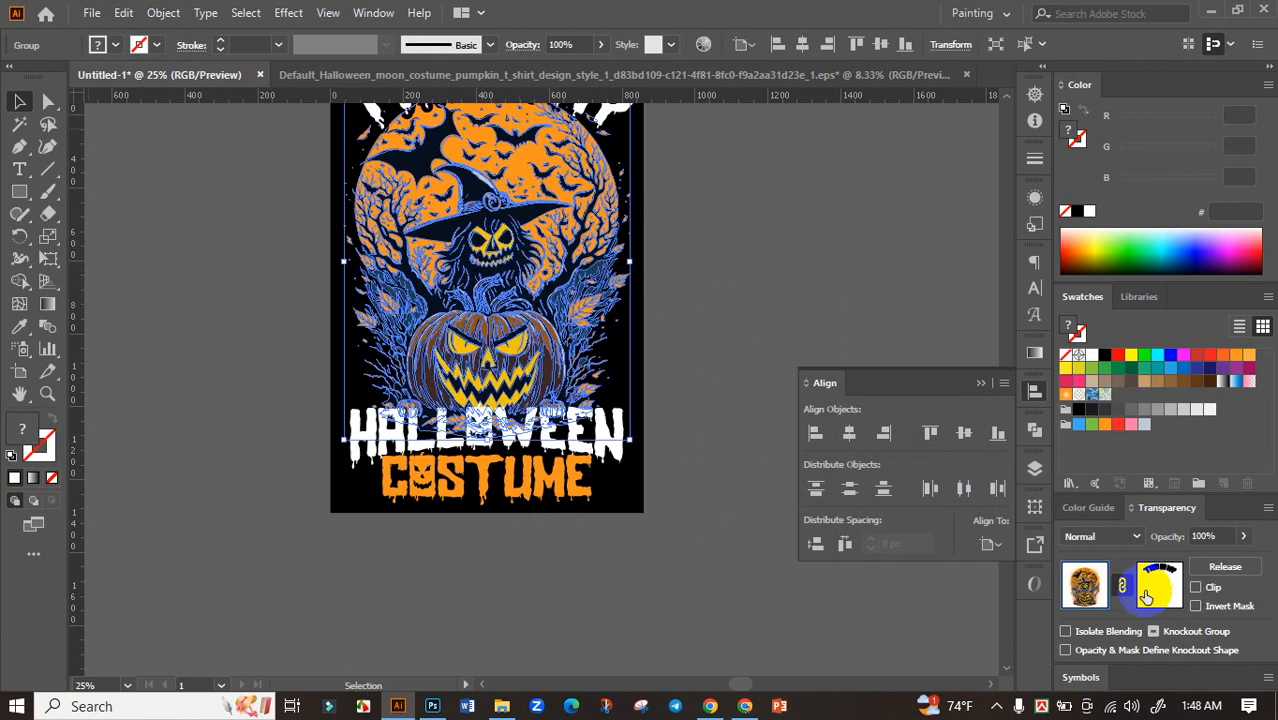
left_click(1150, 587)
left_click(730, 480)
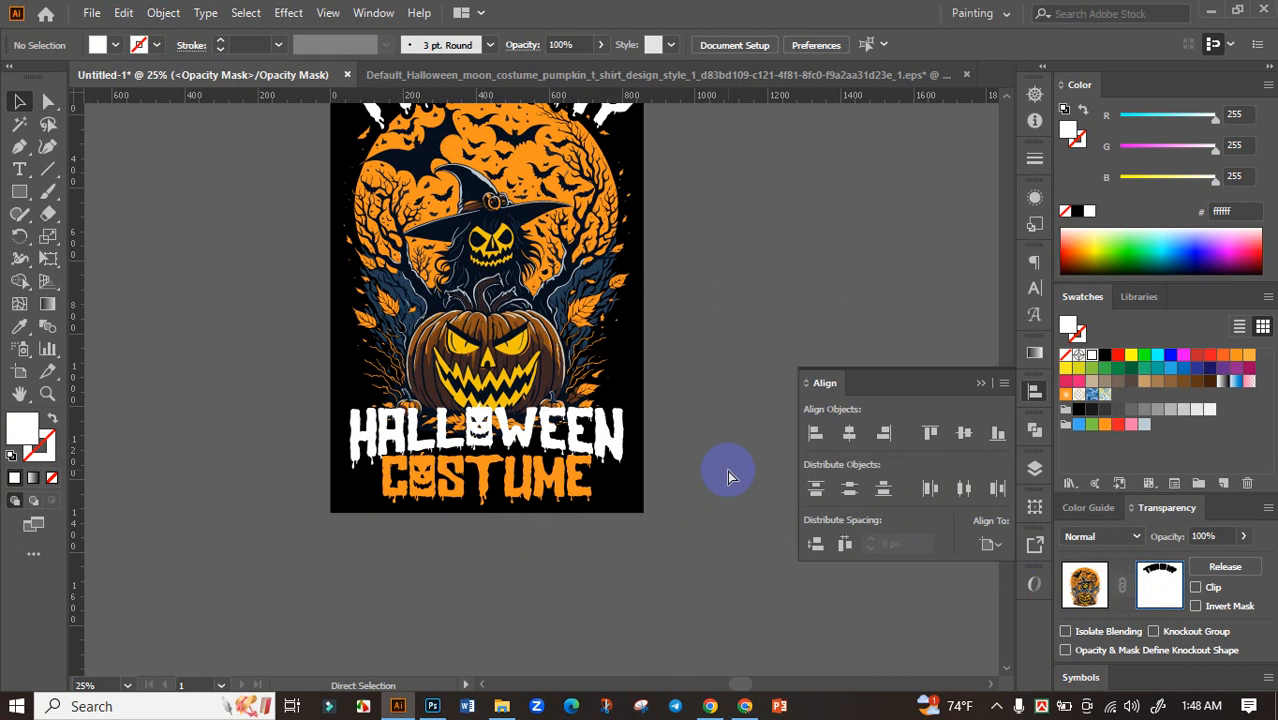
key("ctrl+a")
left_click(1077, 218)
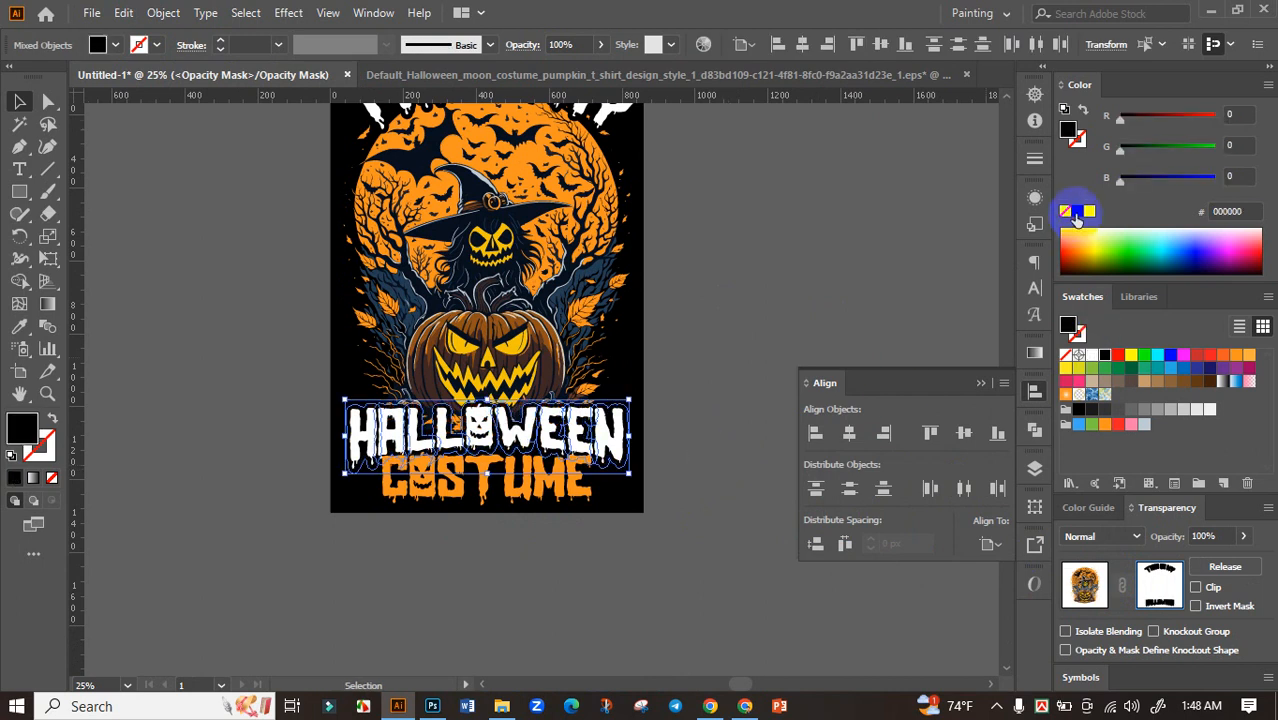
left_click(1088, 588)
left_click(750, 318)
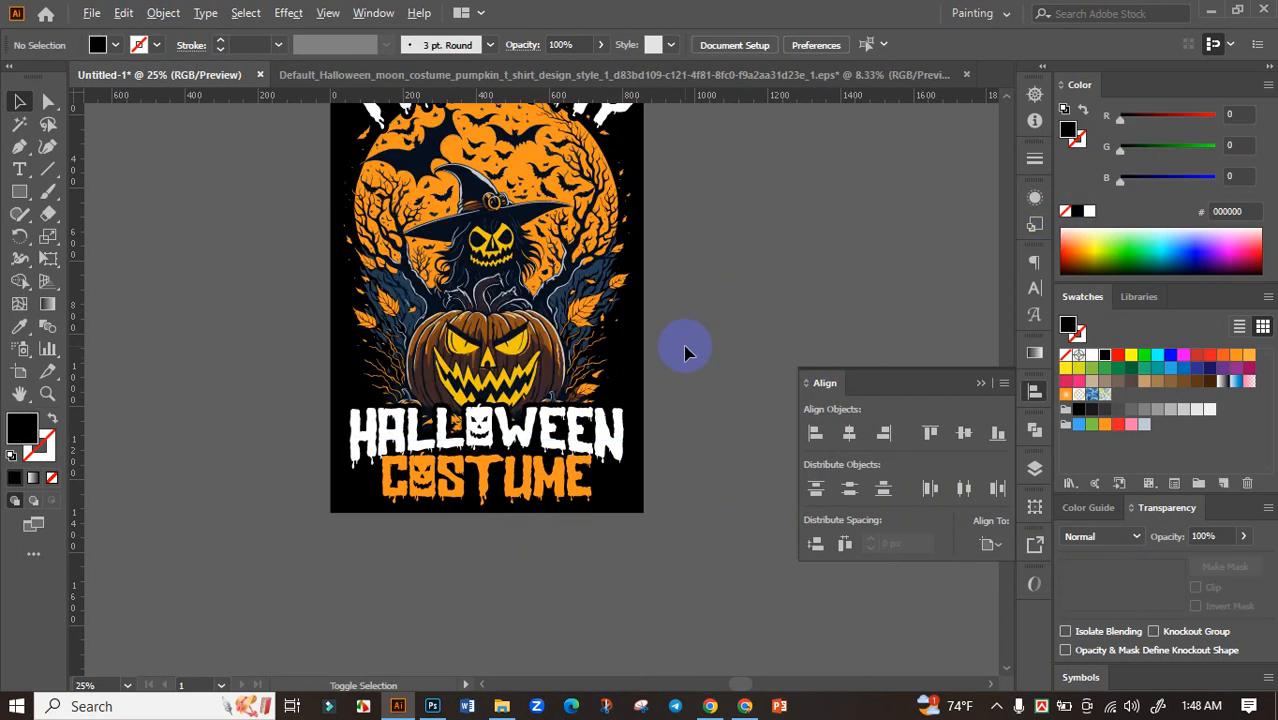
Group the masked artwork with the lettering and center the group horizontally on the artboard.
key("ctrl+minus")
left_click_drag(707, 342, 625, 385)
left_click(678, 390)
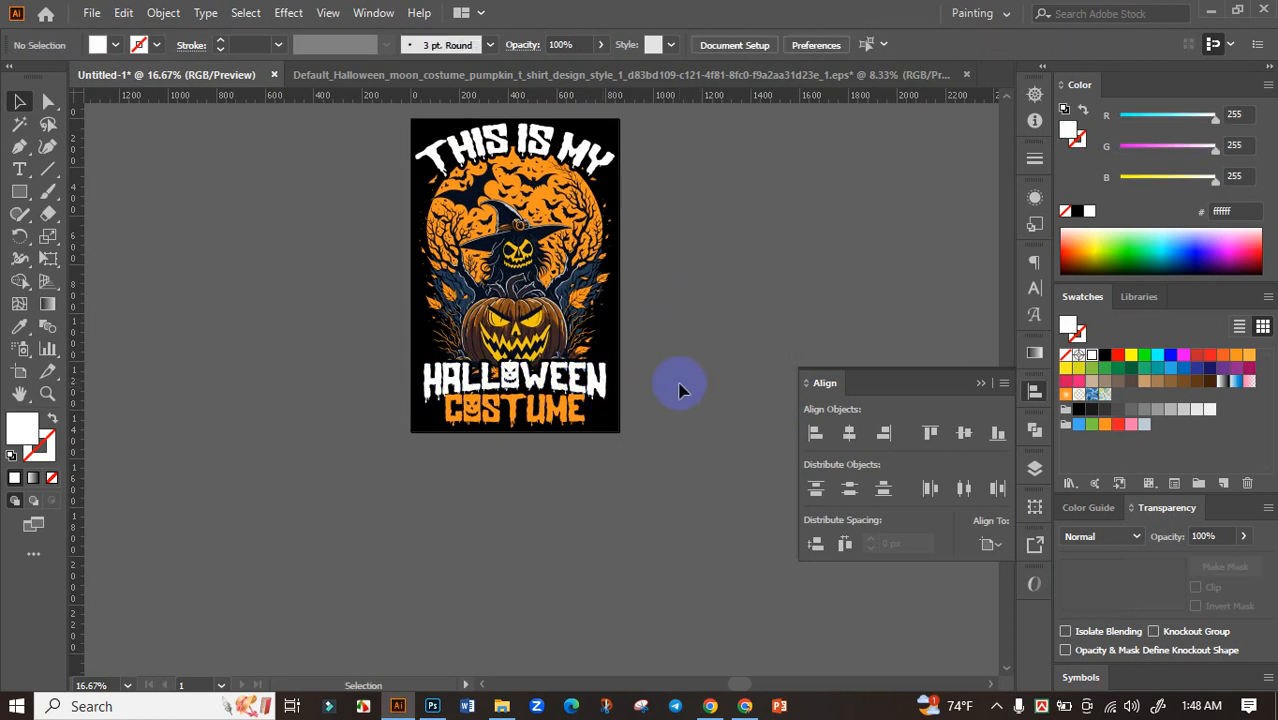
key("ctrl+minus")
key("ctrl+plus")
key("ctrl+plus")
scroll(693, 394, "up", 3)
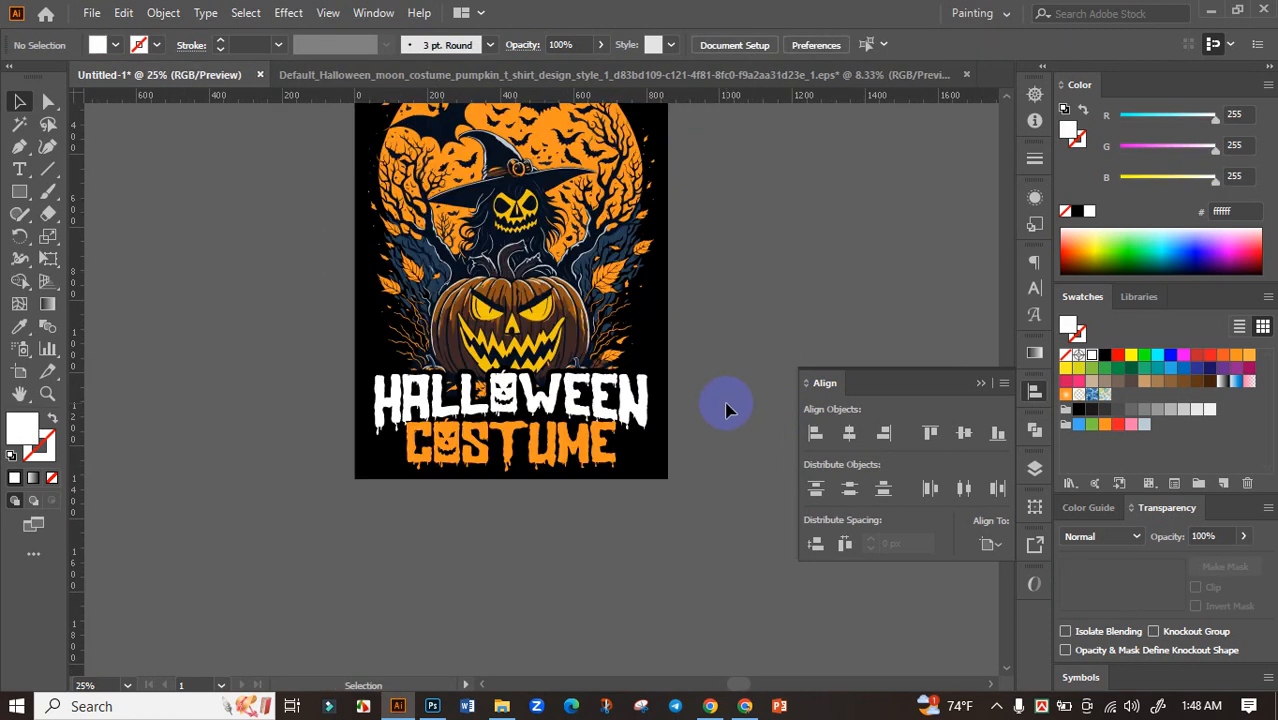
key("ctrl+minus")
left_click_drag(428, 143, 721, 518)
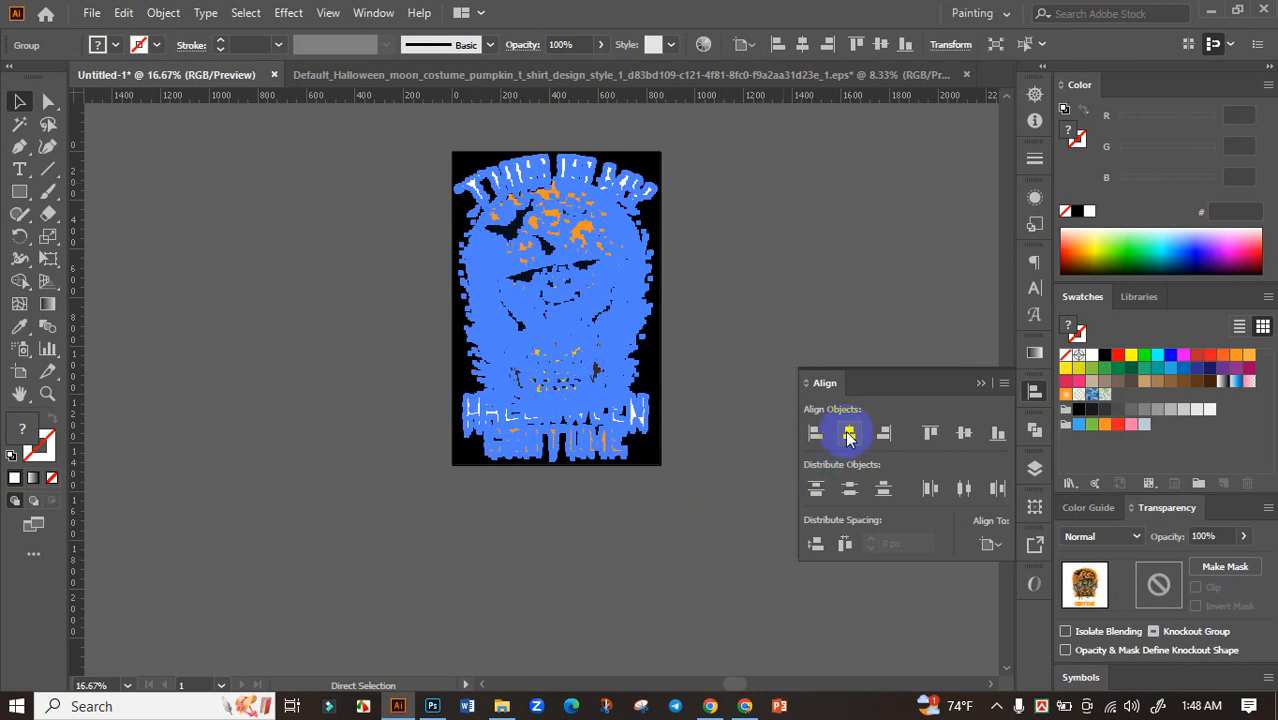
left_click(742, 345)
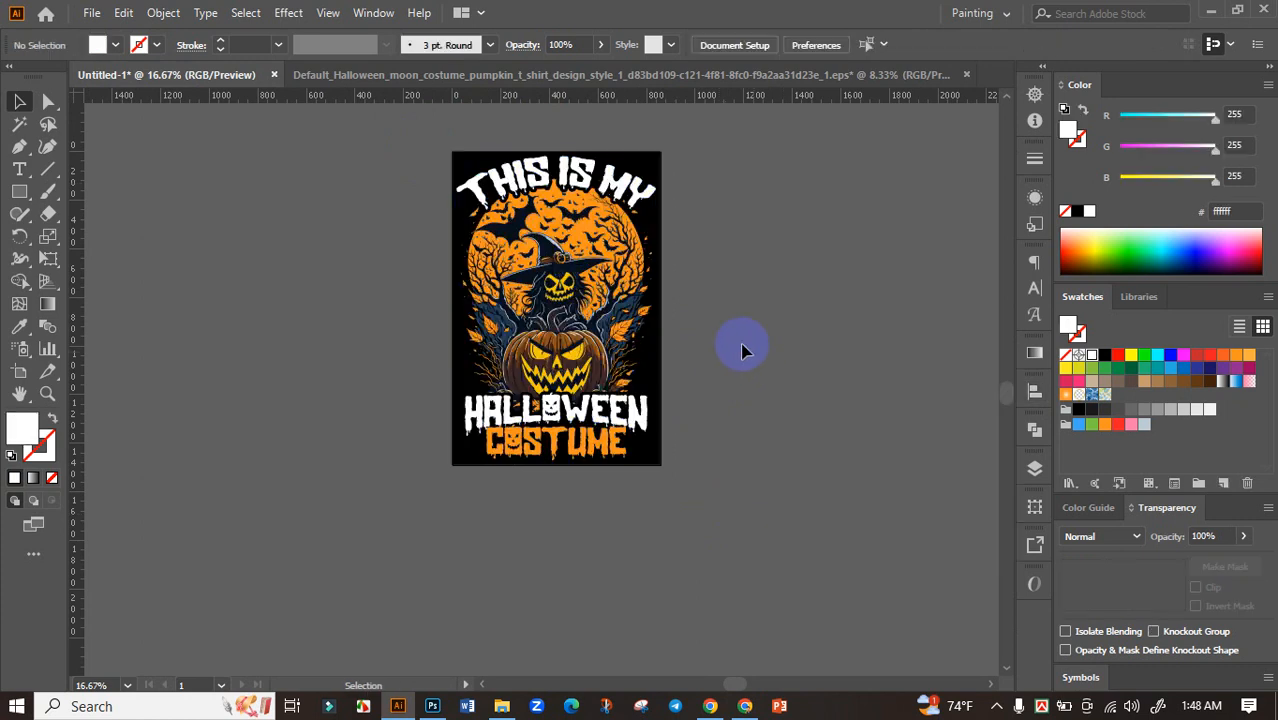
Start saving the document and browse on the Advertising Agency drive to TSI Craze > Halloween T Shirt Only.
left_click_drag(686, 357, 697, 430)
scroll(697, 430, "up", 5, "alt")
scroll(698, 428, "down", 5, "alt")
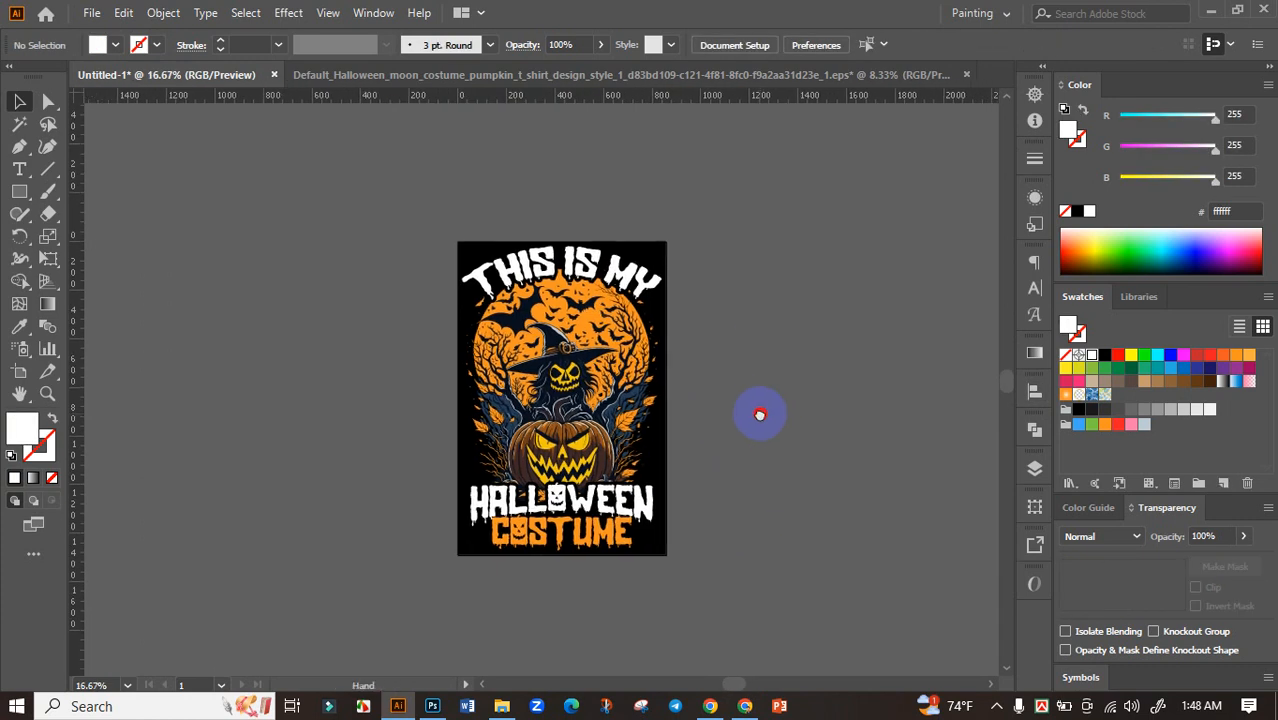
key("ctrl+s")
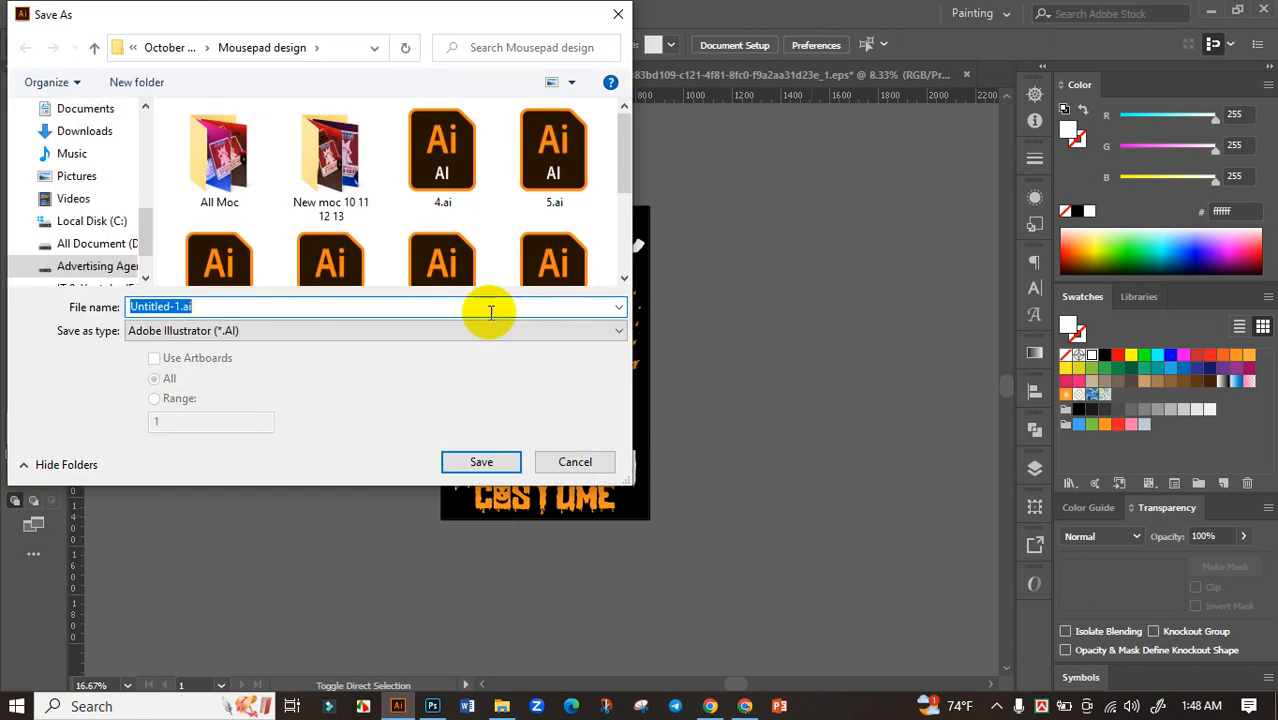
scroll(108, 212, "down", 1)
left_click(108, 199)
scroll(245, 215, "down", 5)
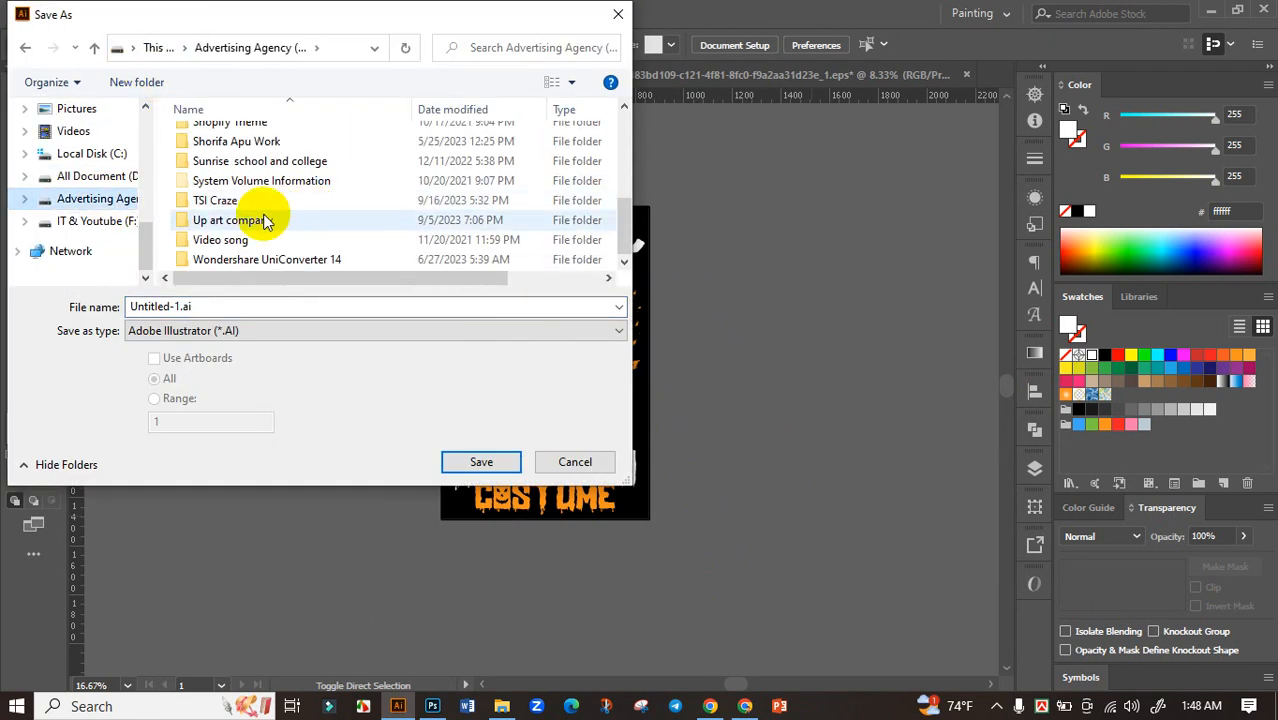
left_click(255, 202)
double_click(255, 202)
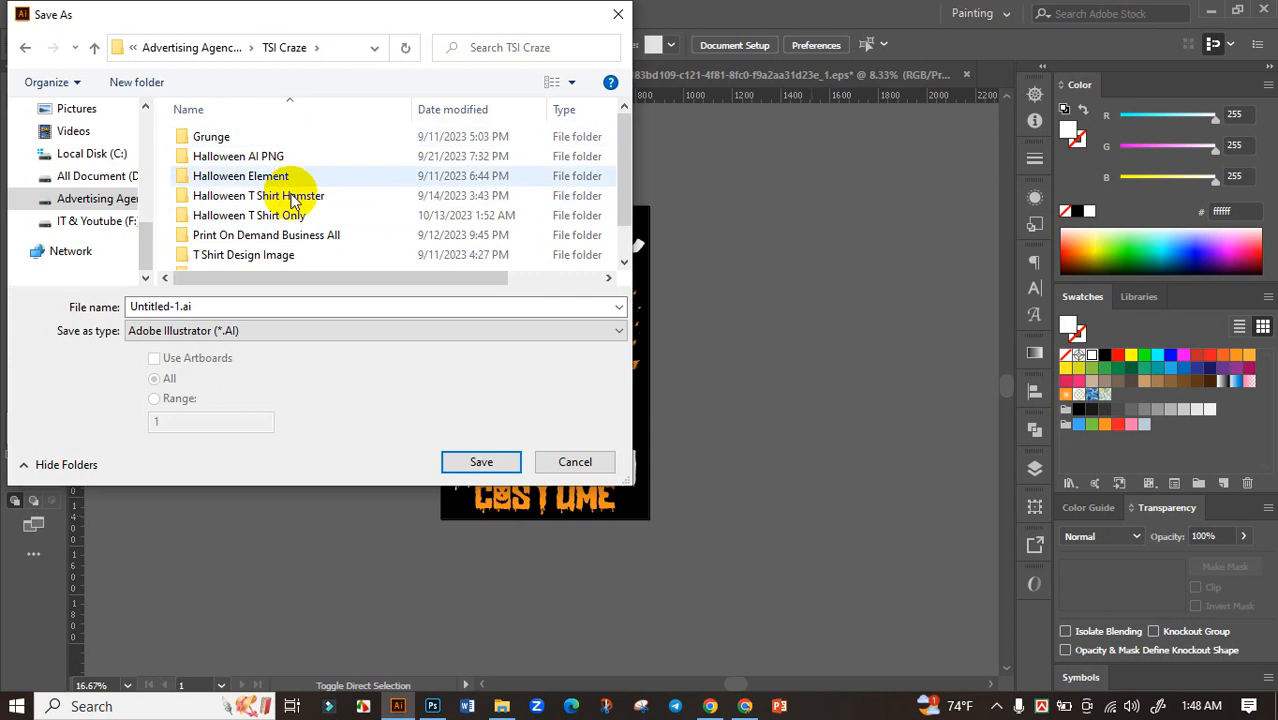
left_click(265, 235)
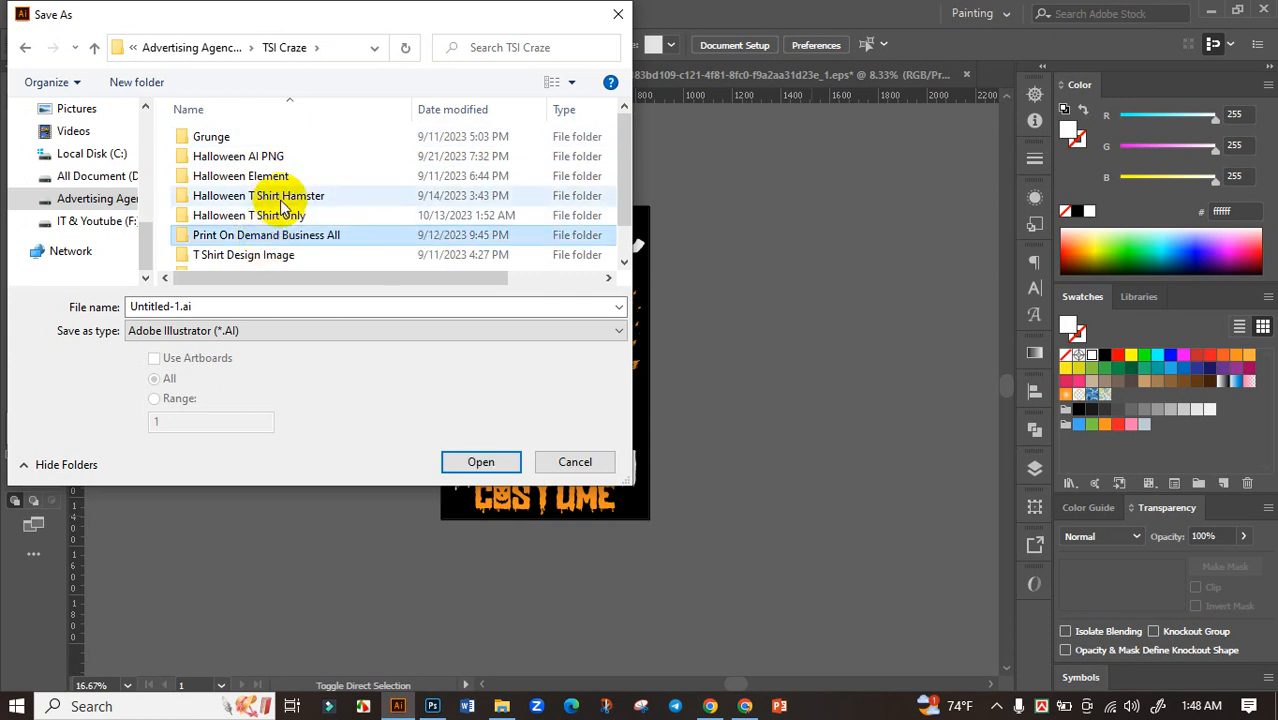
left_click(284, 200)
left_click(275, 235)
double_click(282, 216)
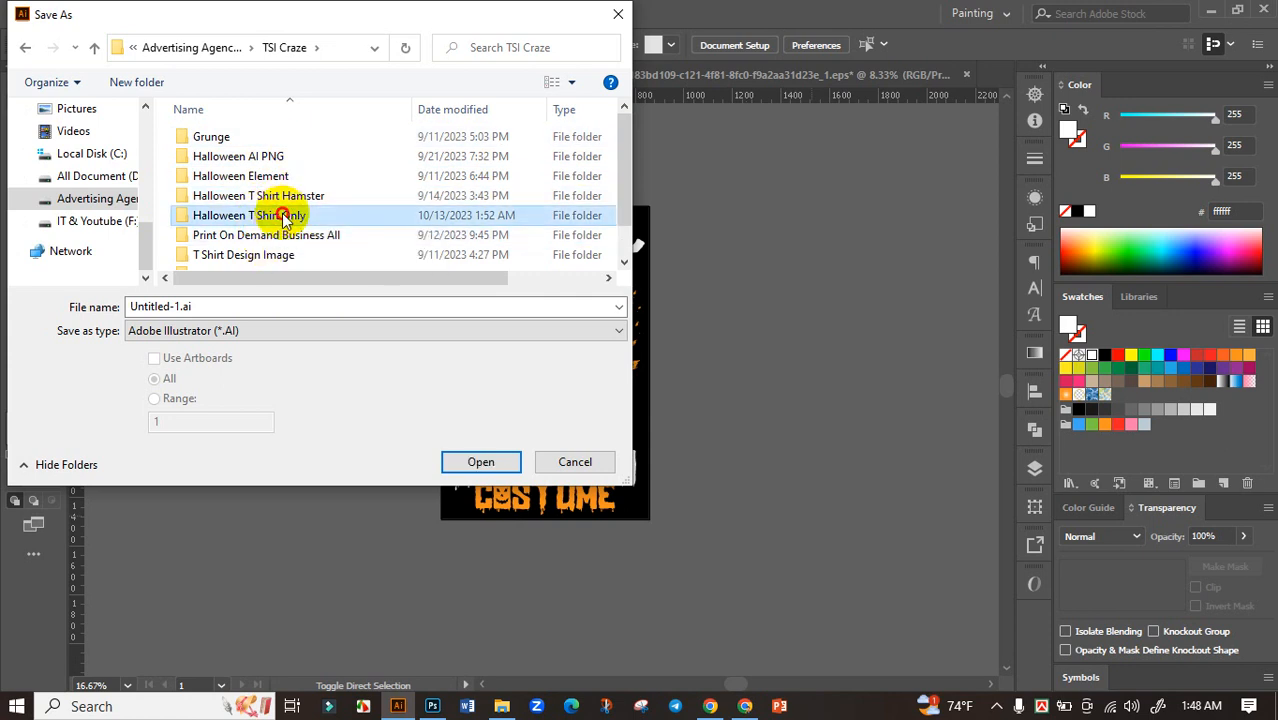
Create a folder named 5 inside Halloween T Shirt Only and open it as the save location.
right_click(252, 254)
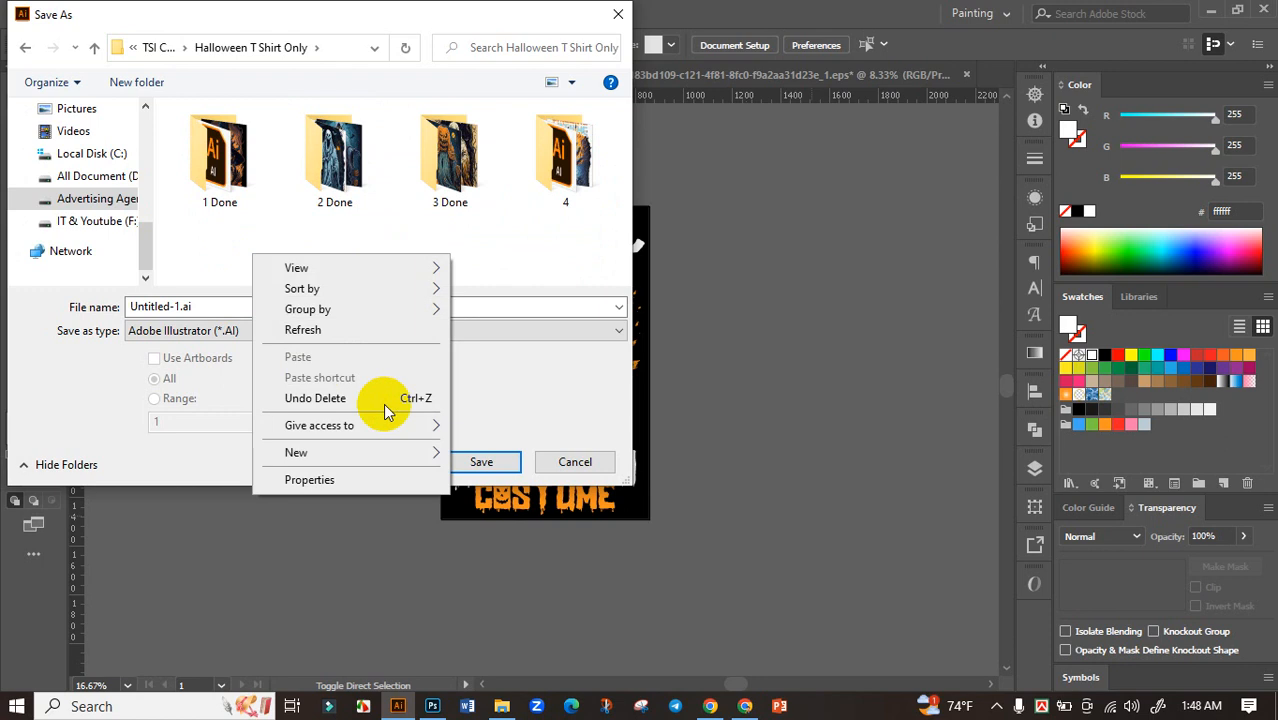
mouse_move(335, 455)
left_click(488, 448)
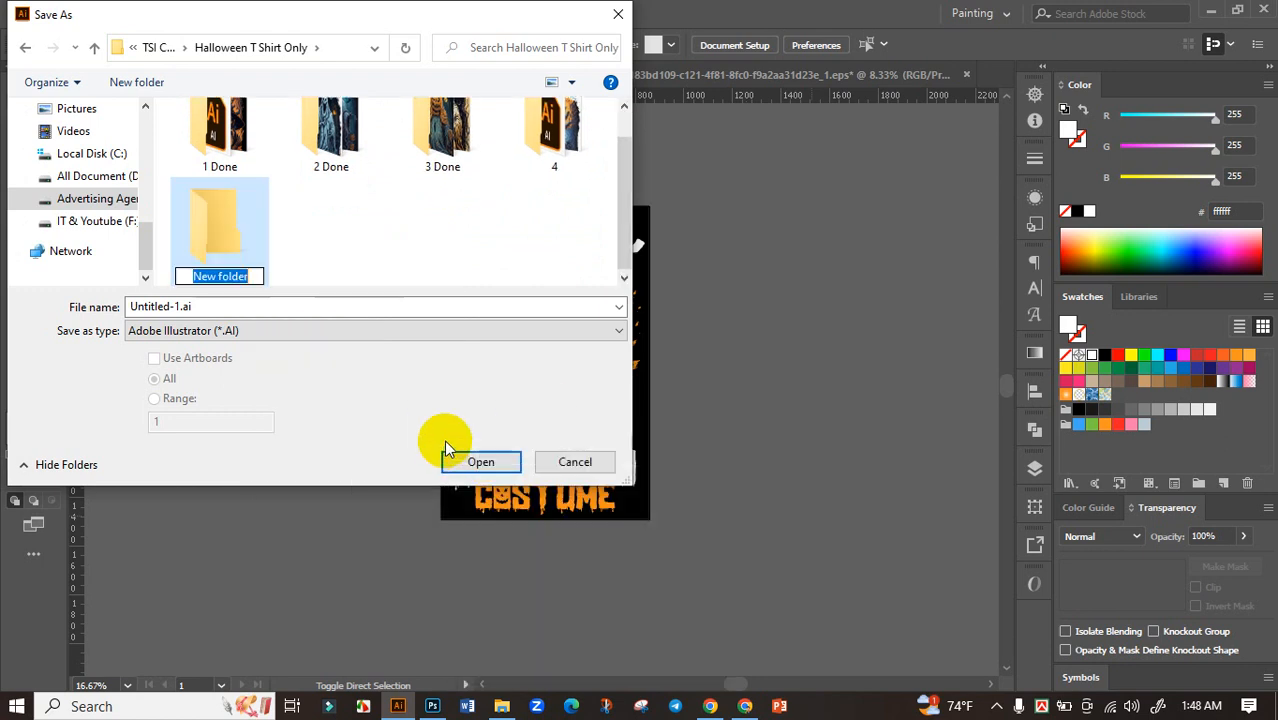
type("5")
left_click(220, 237)
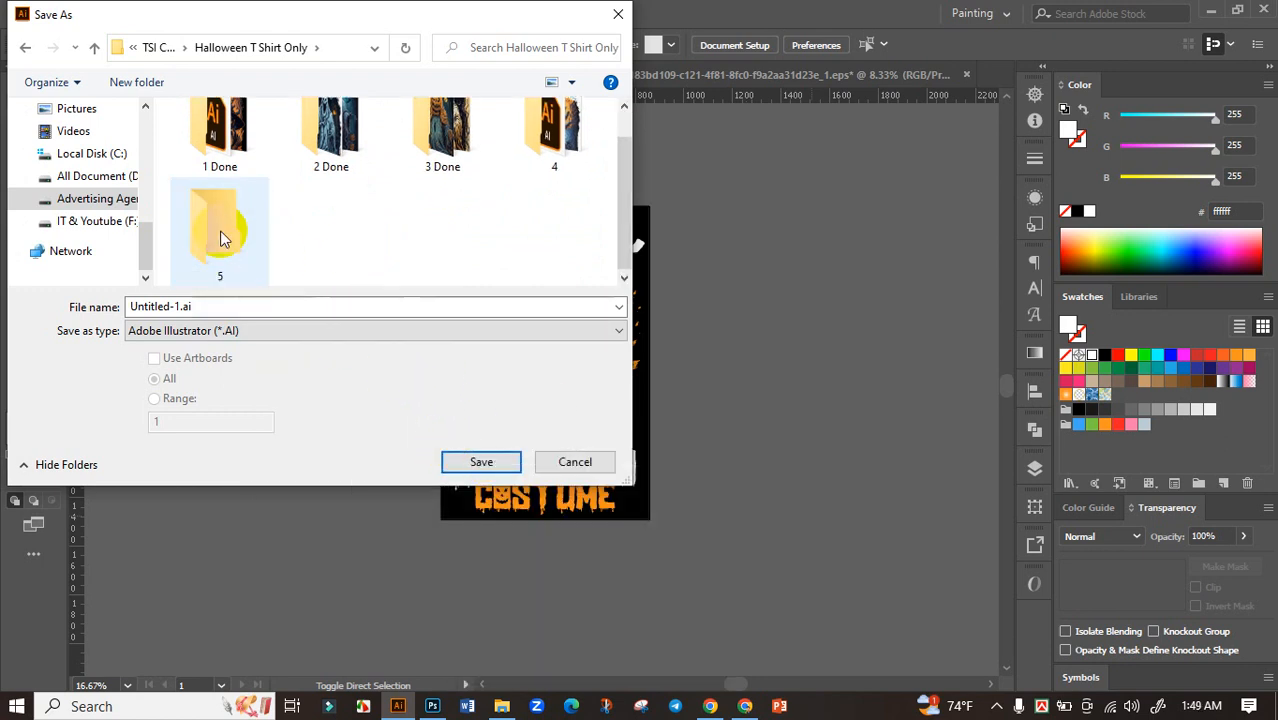
double_click(220, 237)
Save the document as "This is my Halloween Costume" in Adobe Illustrator format with the Illustrator 2020 version options.
double_click(224, 300)
type("1")
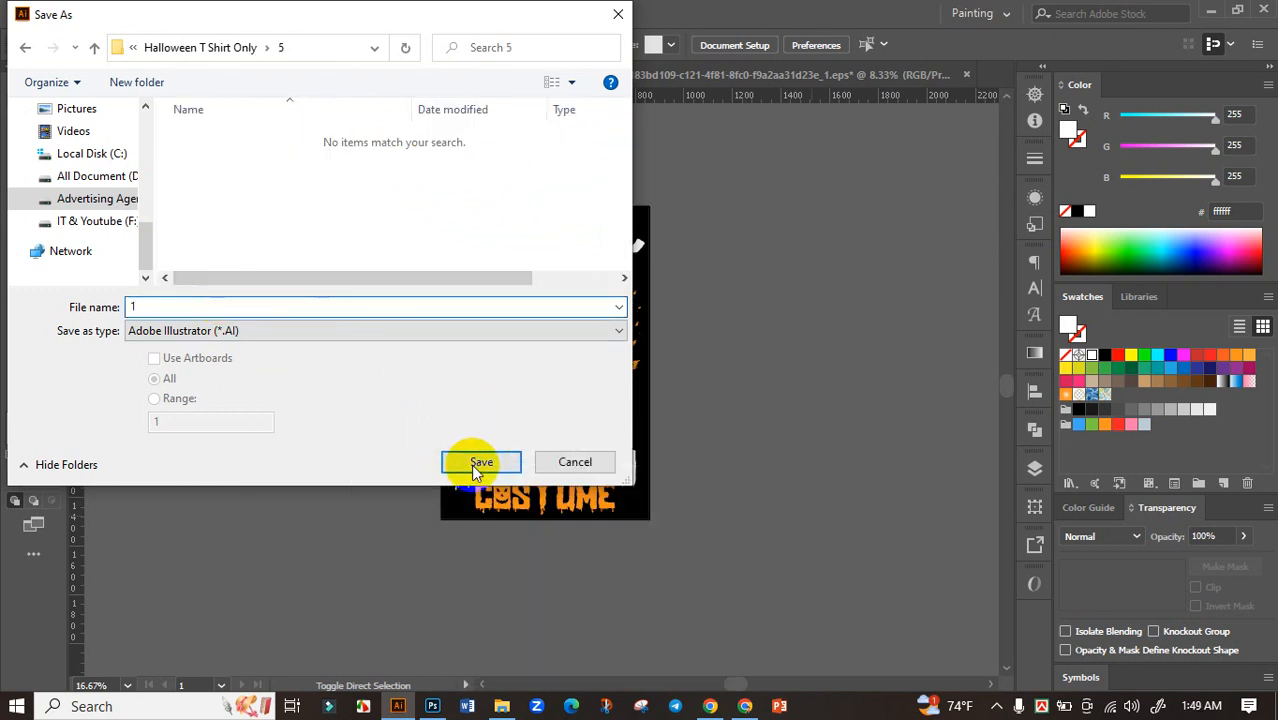
double_click(183, 307)
type("This is my Halloween Costume")
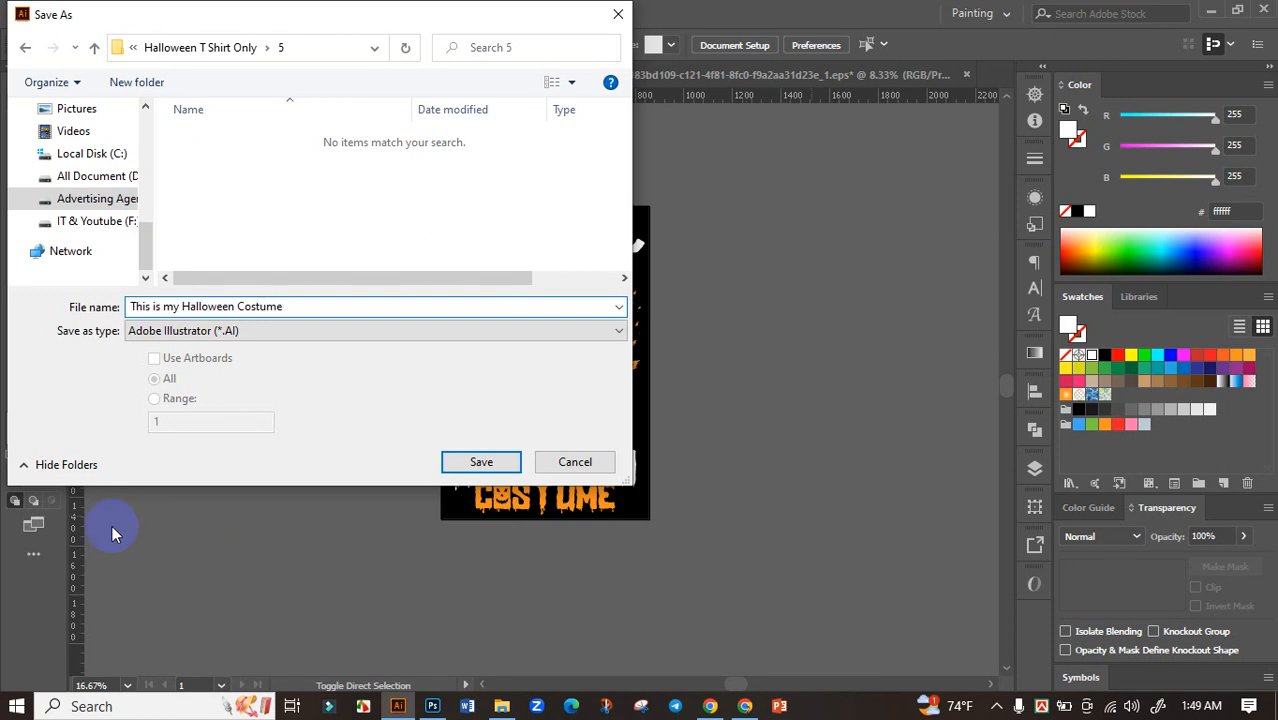
left_click(505, 467)
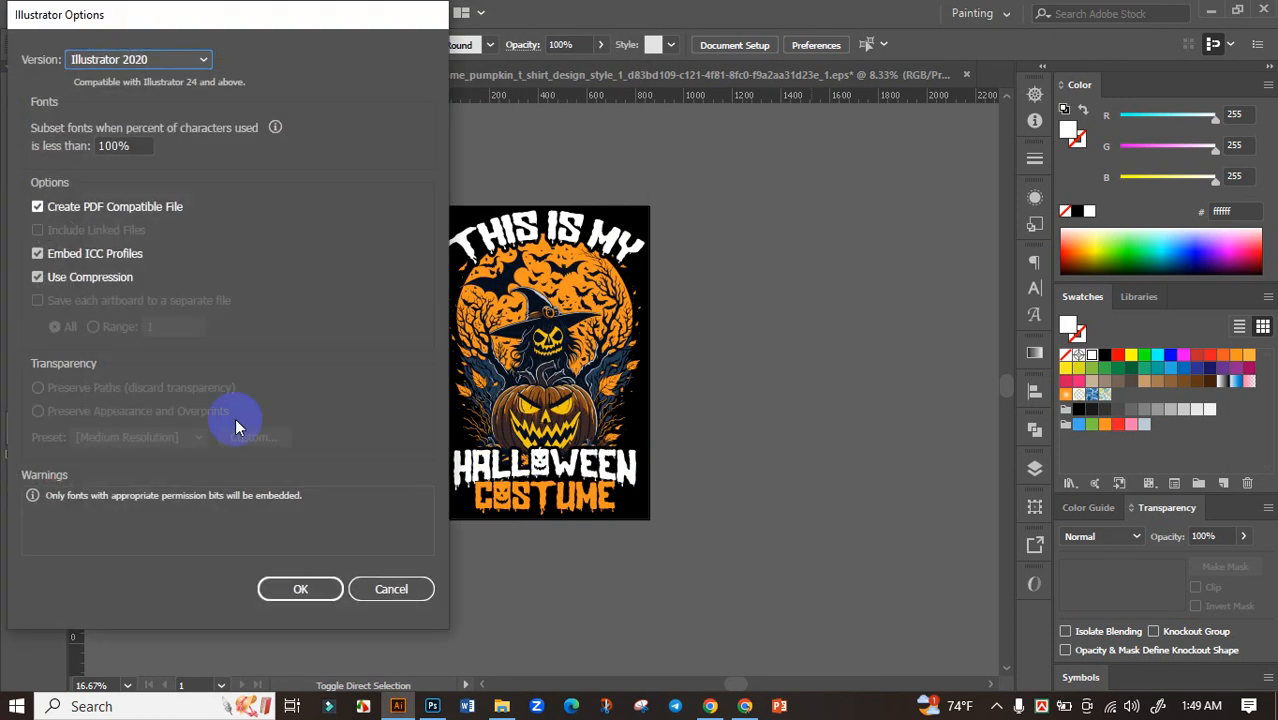
left_click(297, 588)
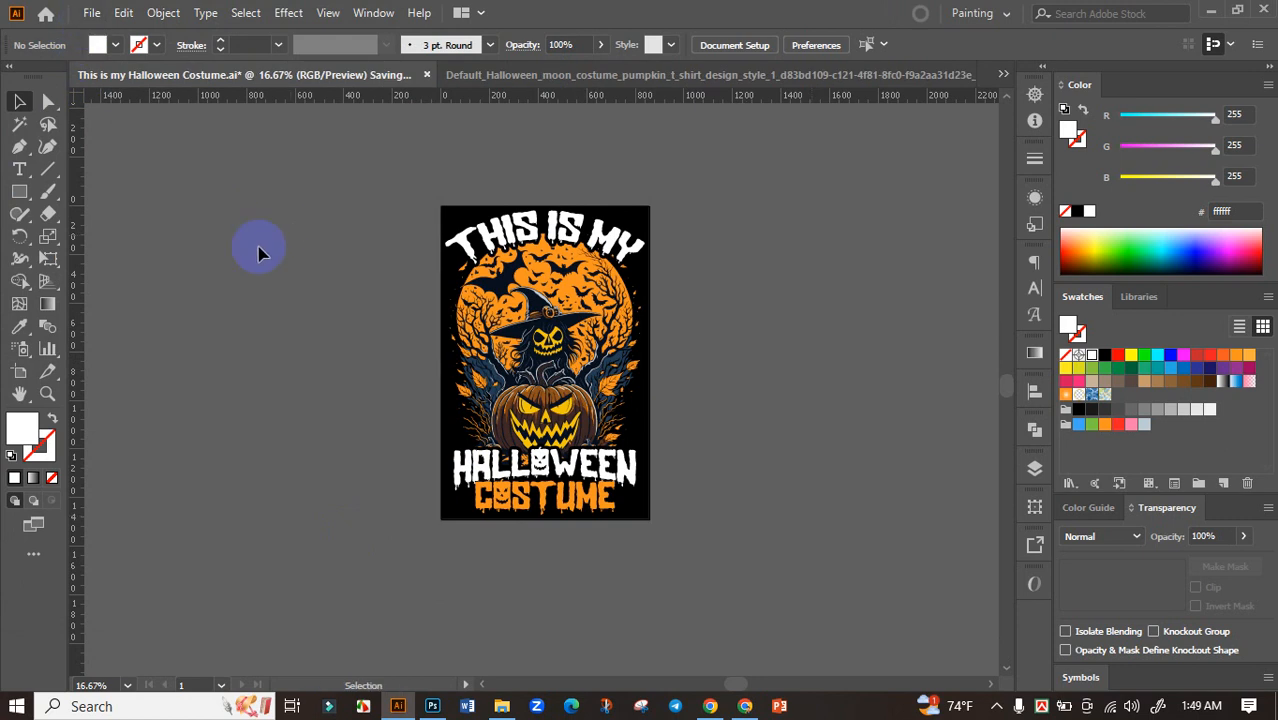
Close the source pumpkin EPS document without saving its changes.
scroll(291, 265, "down", 2)
scroll(492, 358, "up", 2)
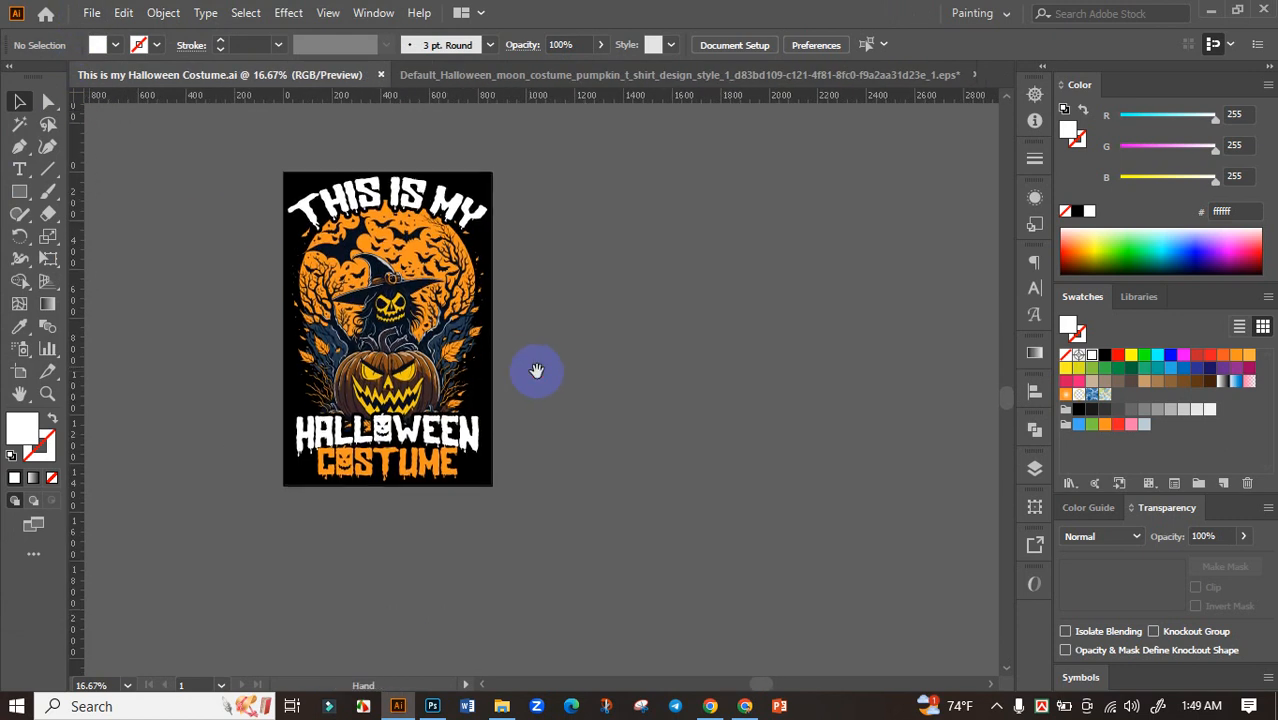
left_click(890, 78)
left_click(966, 75)
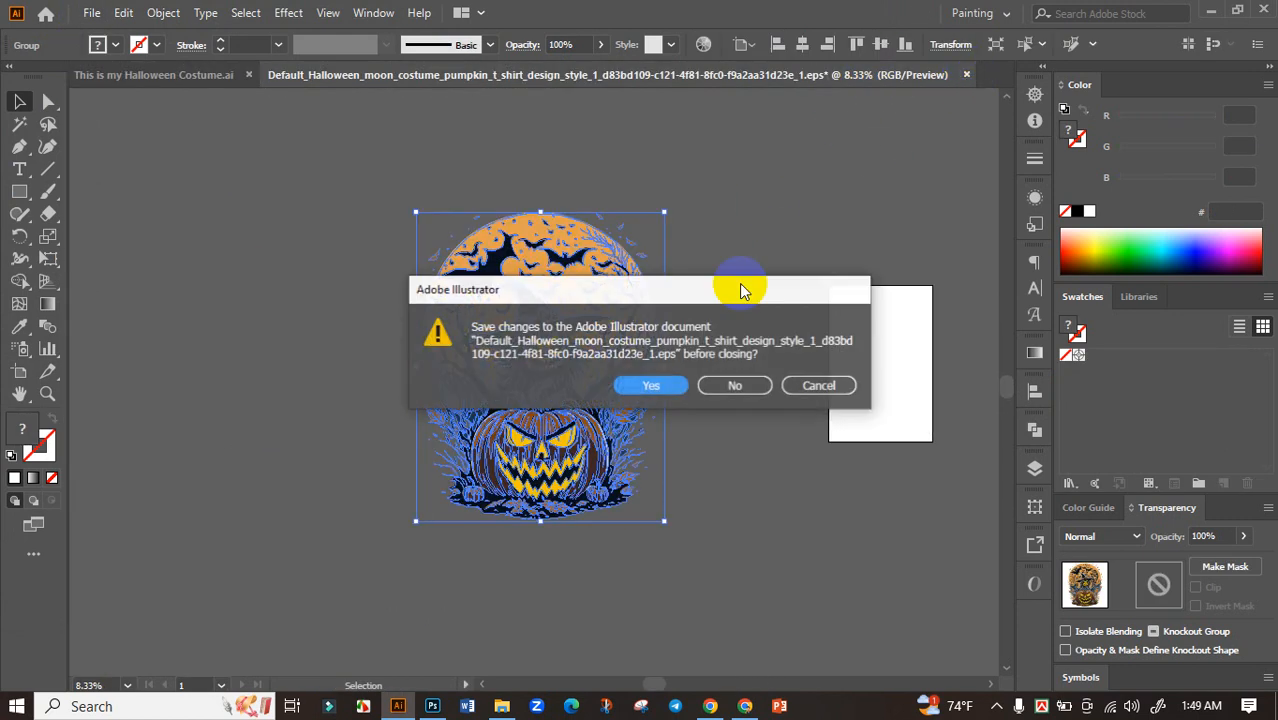
left_click(736, 382)
left_click_drag(599, 345, 648, 333)
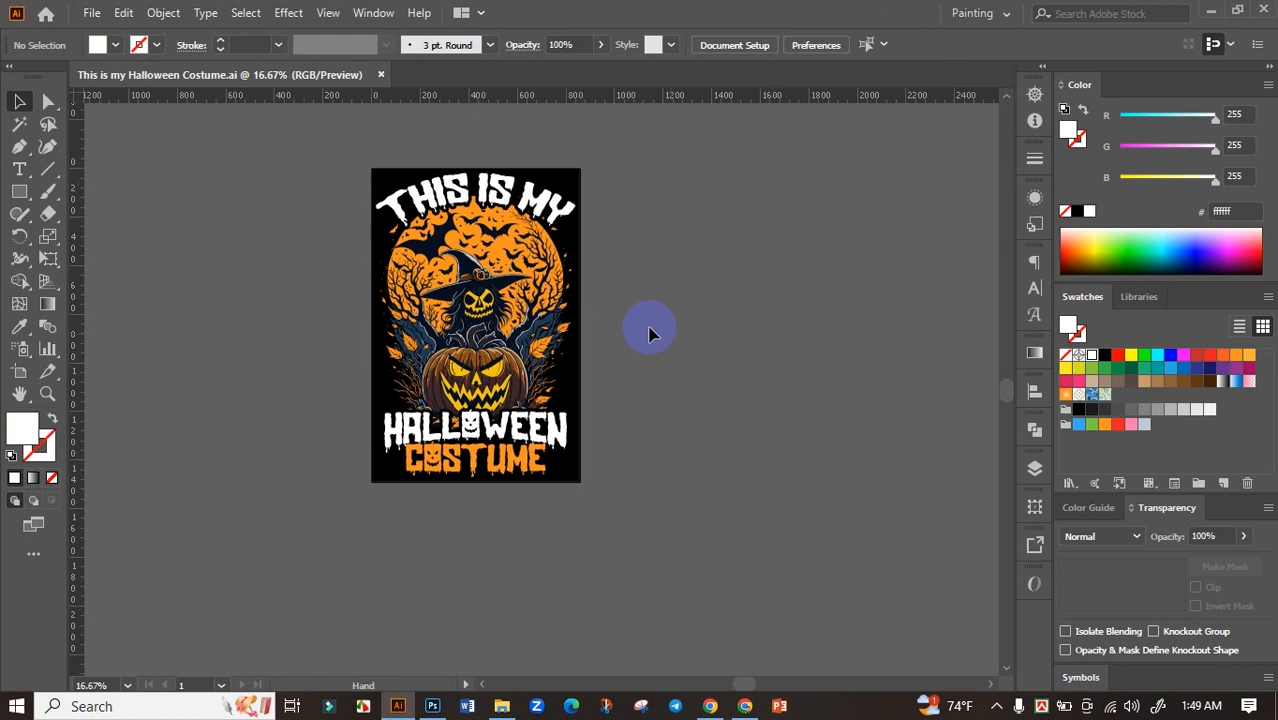
Unlock the black background rectangle behind the design and delete it.
scroll(632, 322, "up", 1)
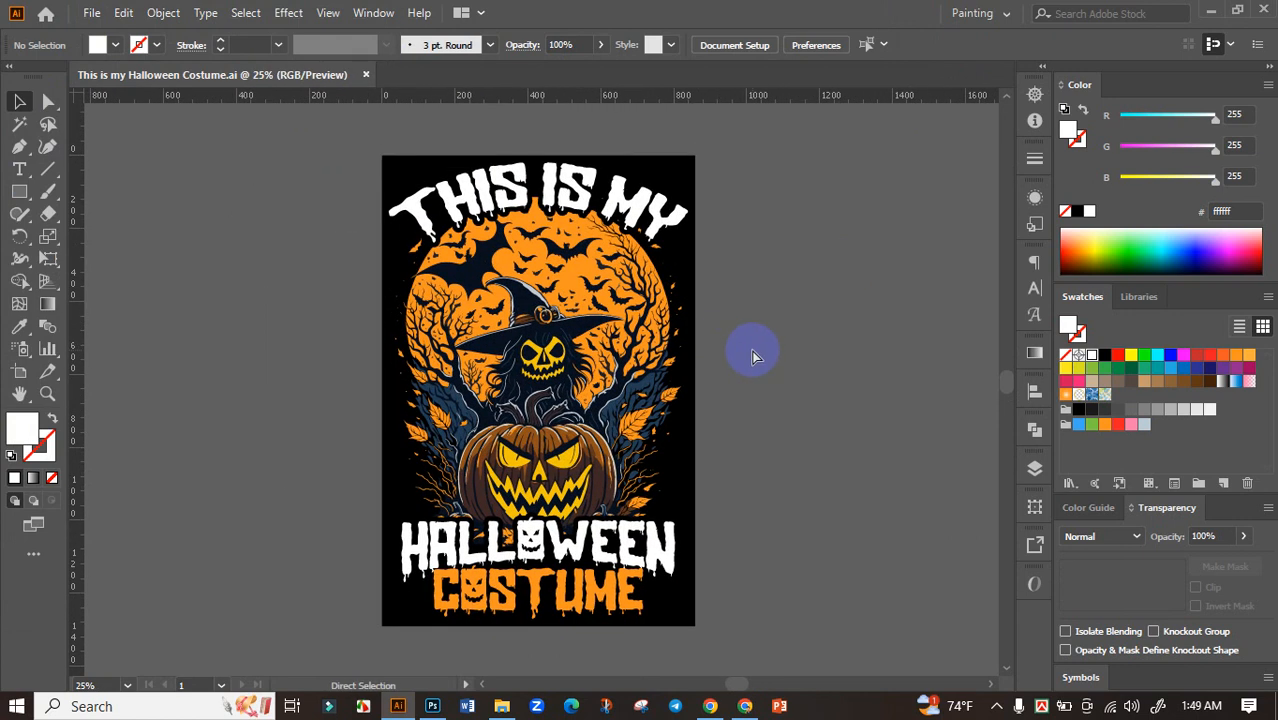
key("ctrl+a")
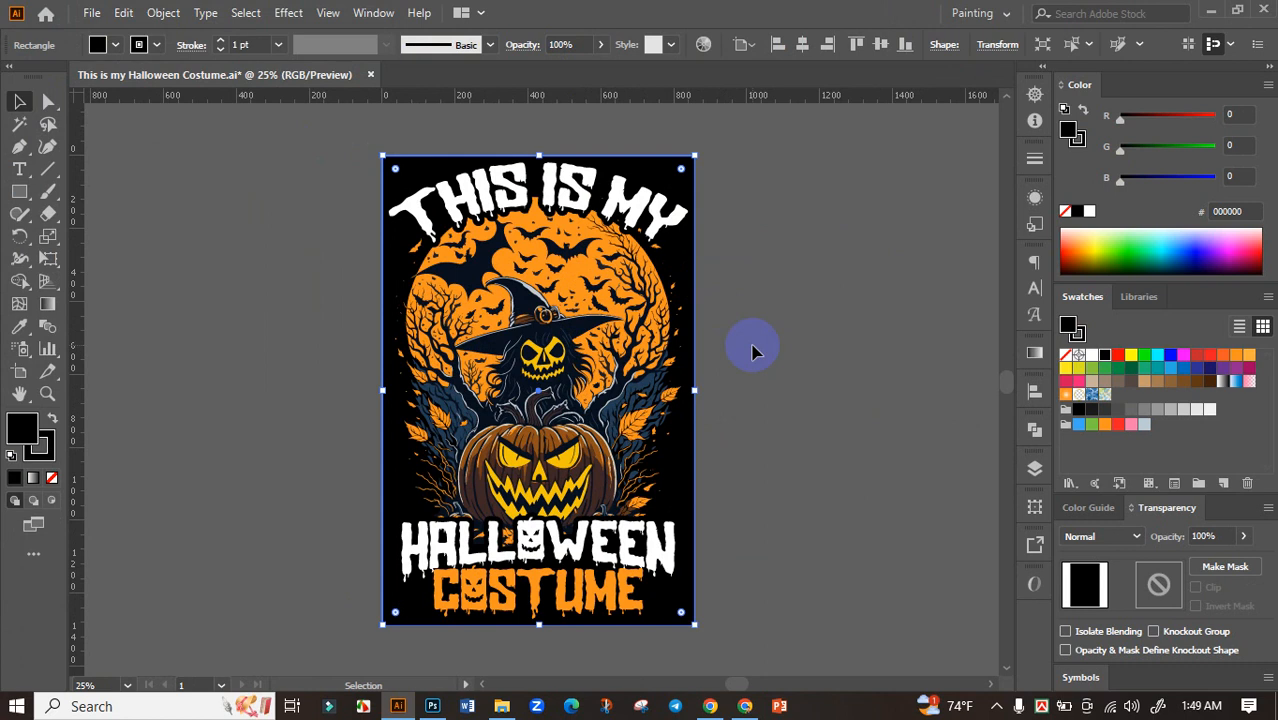
key("Delete")
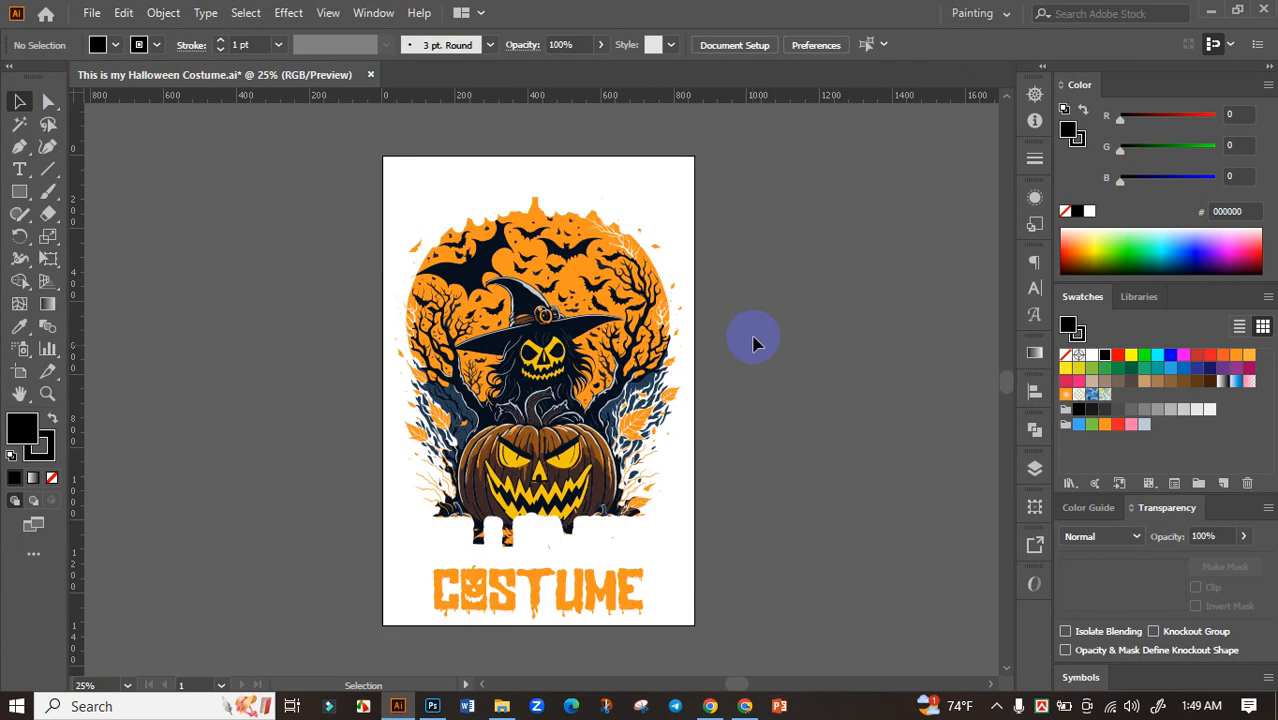
Export the design as a PNG using artboards, at High (300 ppi) resolution with a transparent background.
left_click(91, 12)
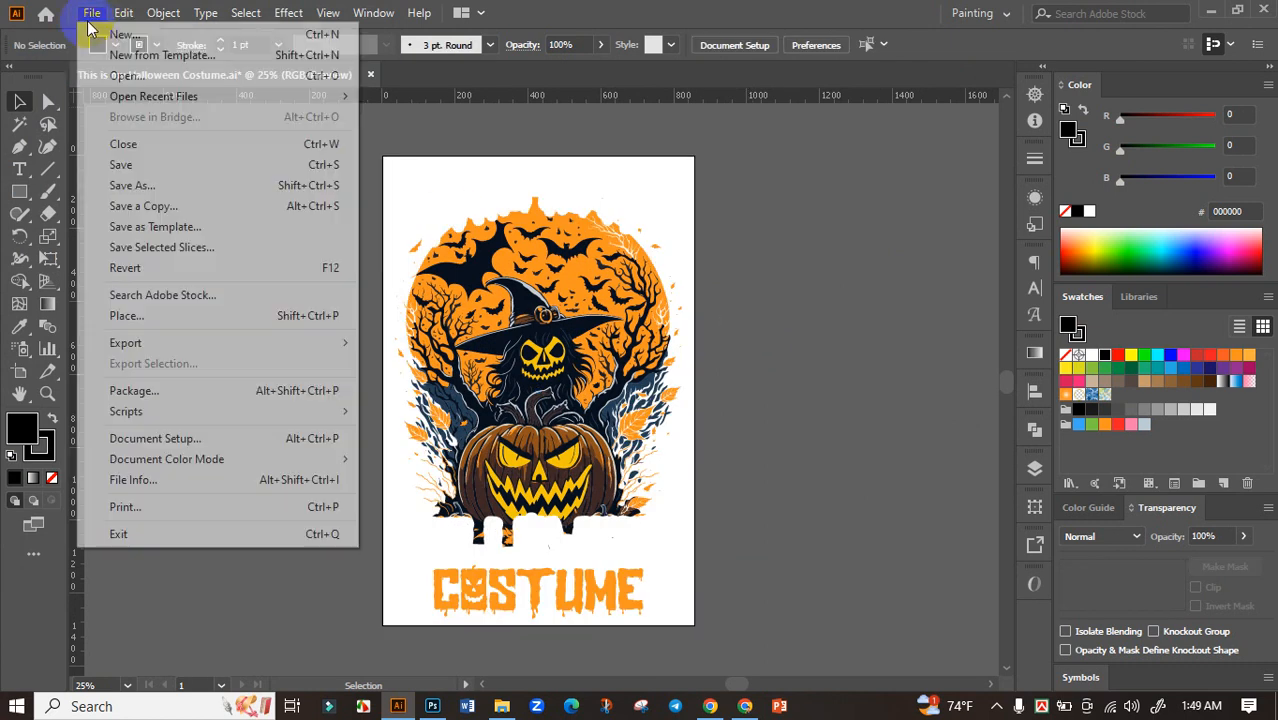
mouse_move(180, 343)
left_click(401, 366)
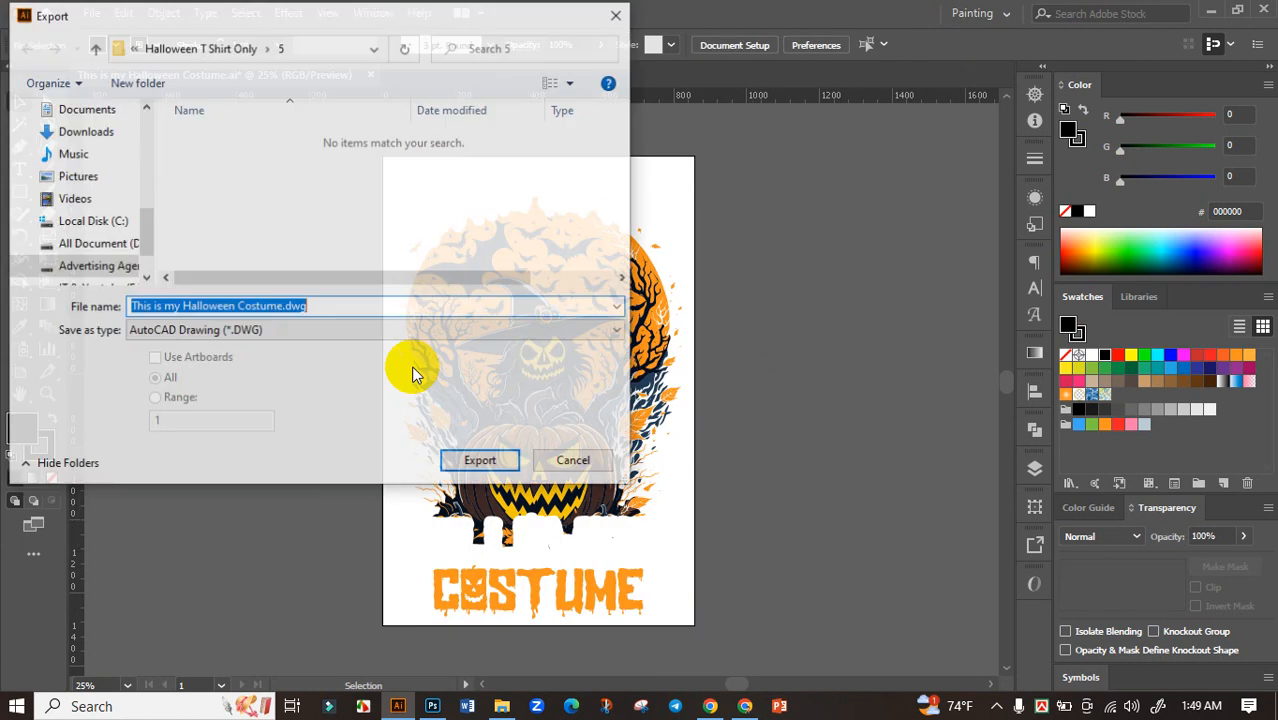
left_click(237, 333)
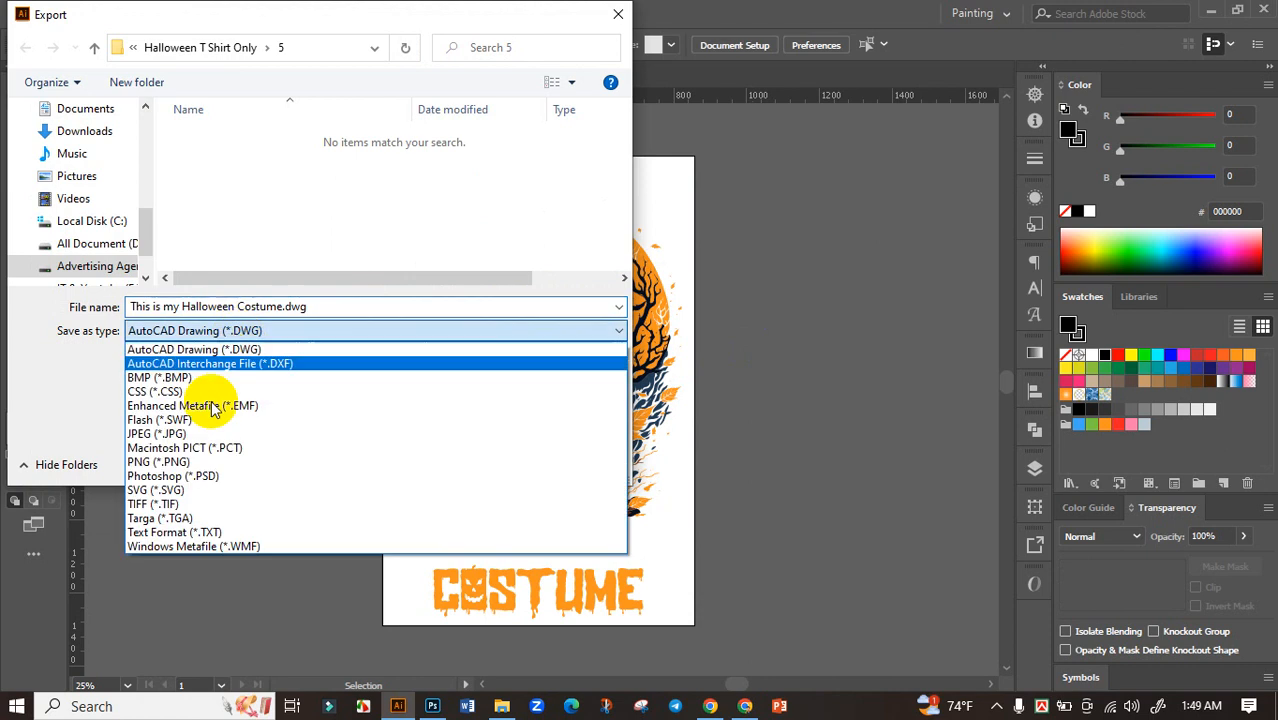
left_click(195, 462)
left_click(155, 359)
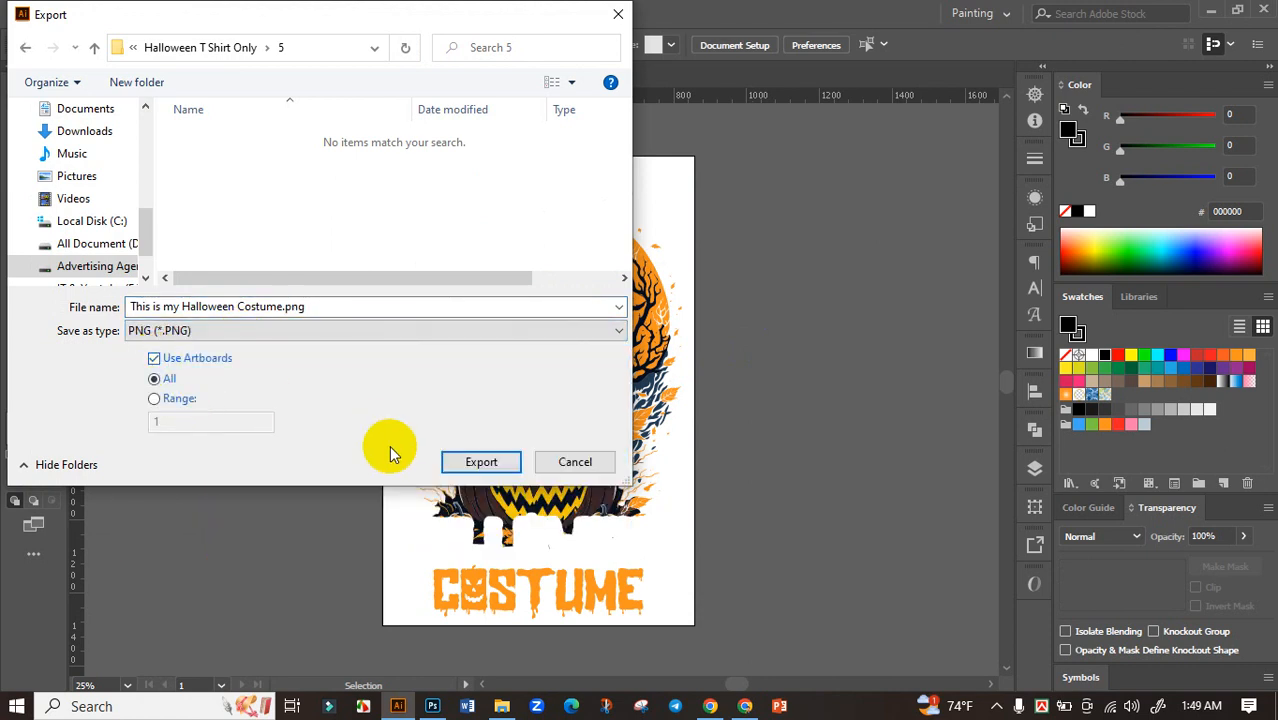
left_click(477, 465)
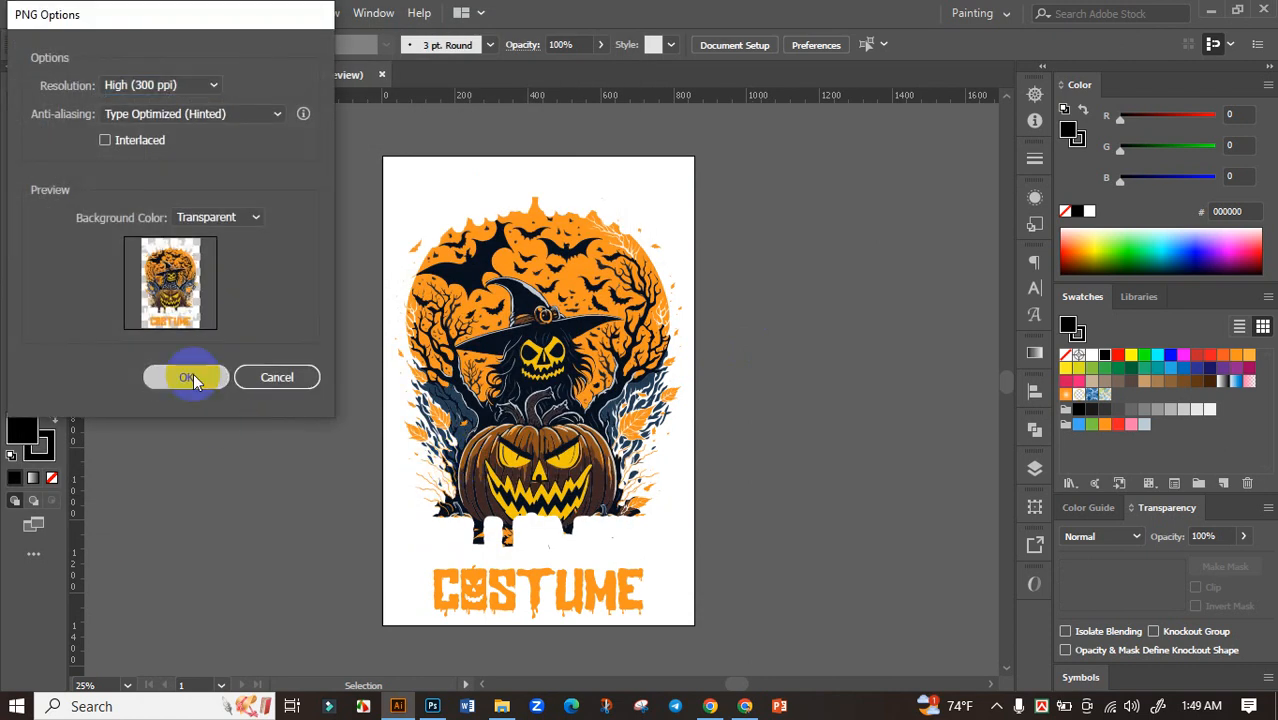
left_click(185, 373)
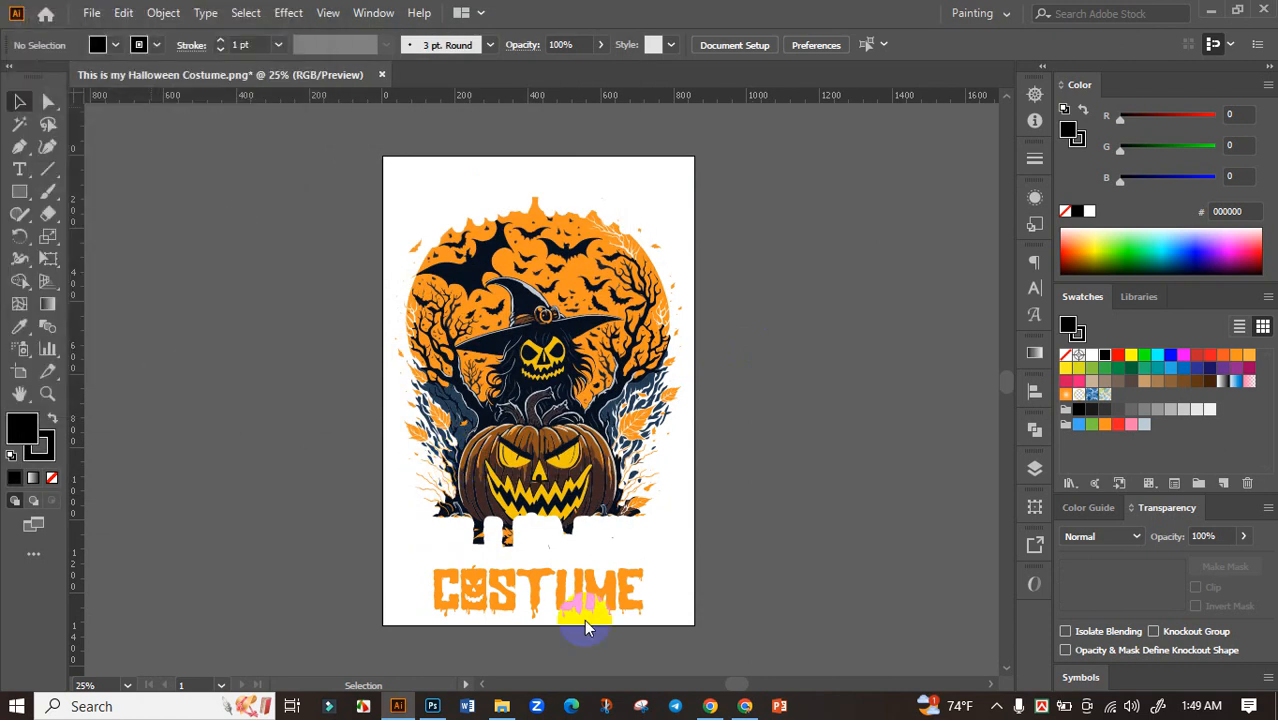
Switch to File Explorer and open folder 5 under Advertising Agency > TSI Craze > Halloween T Shirt Only.
left_click(507, 708)
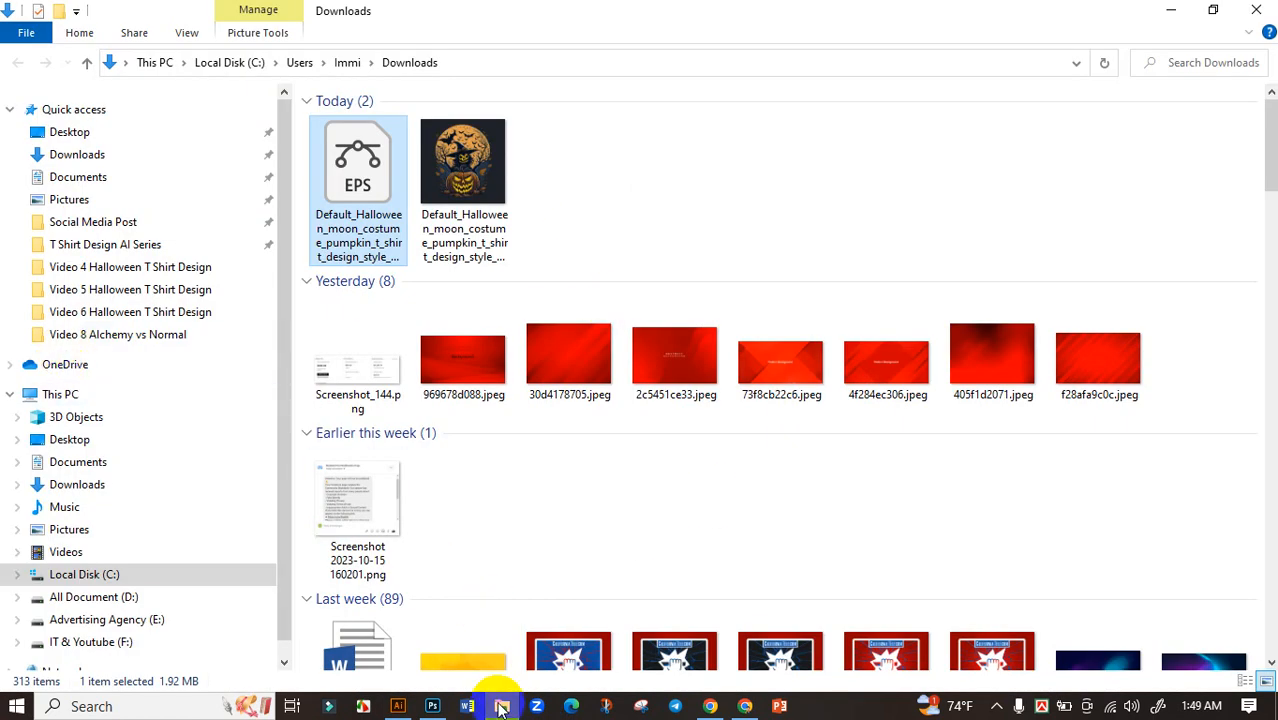
left_click(120, 621)
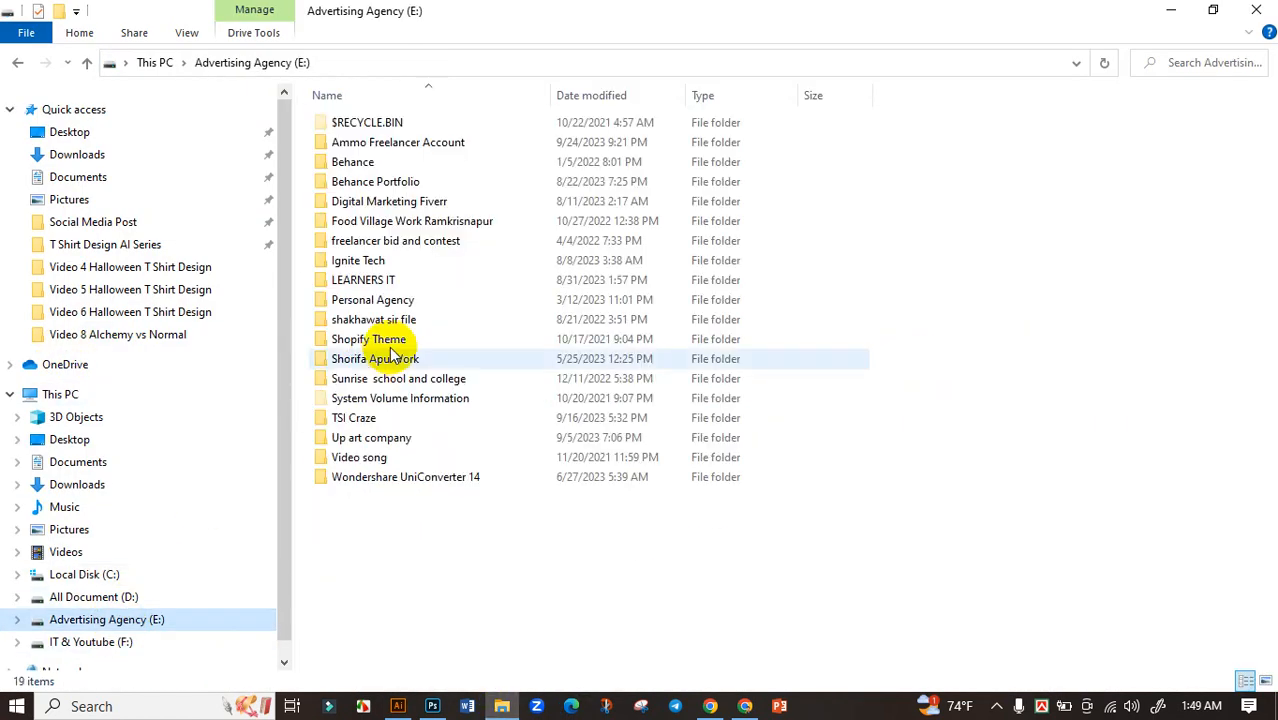
double_click(362, 419)
double_click(422, 201)
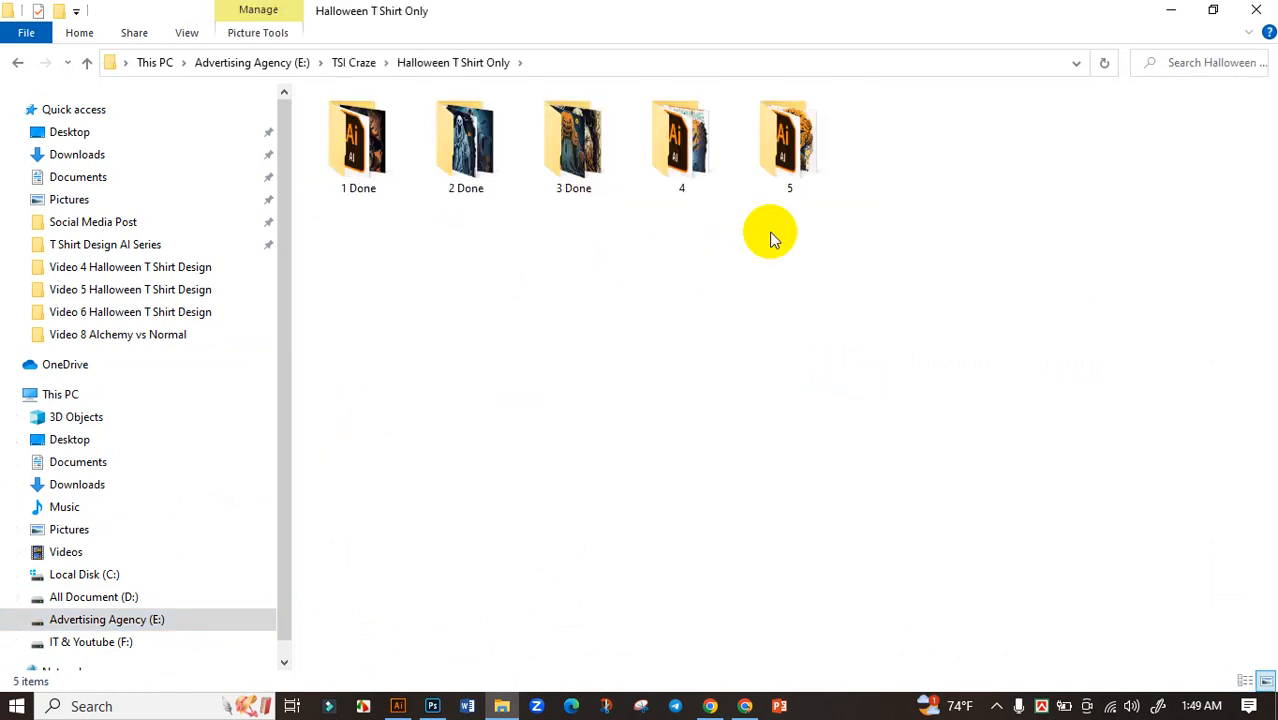
left_click(778, 152)
double_click(778, 152)
Open "This is my Halloween Costume-01.png" in the image viewer and examine the exported lettering and artwork up close.
left_click(466, 160)
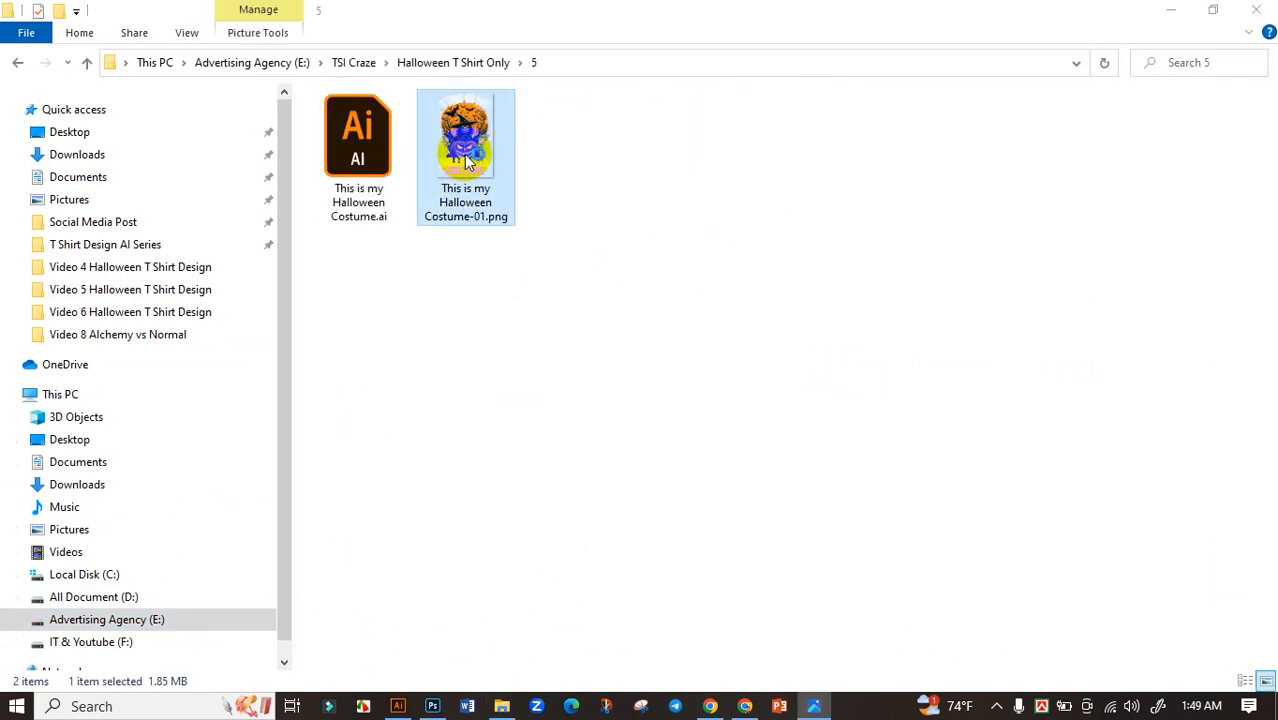
double_click(466, 160)
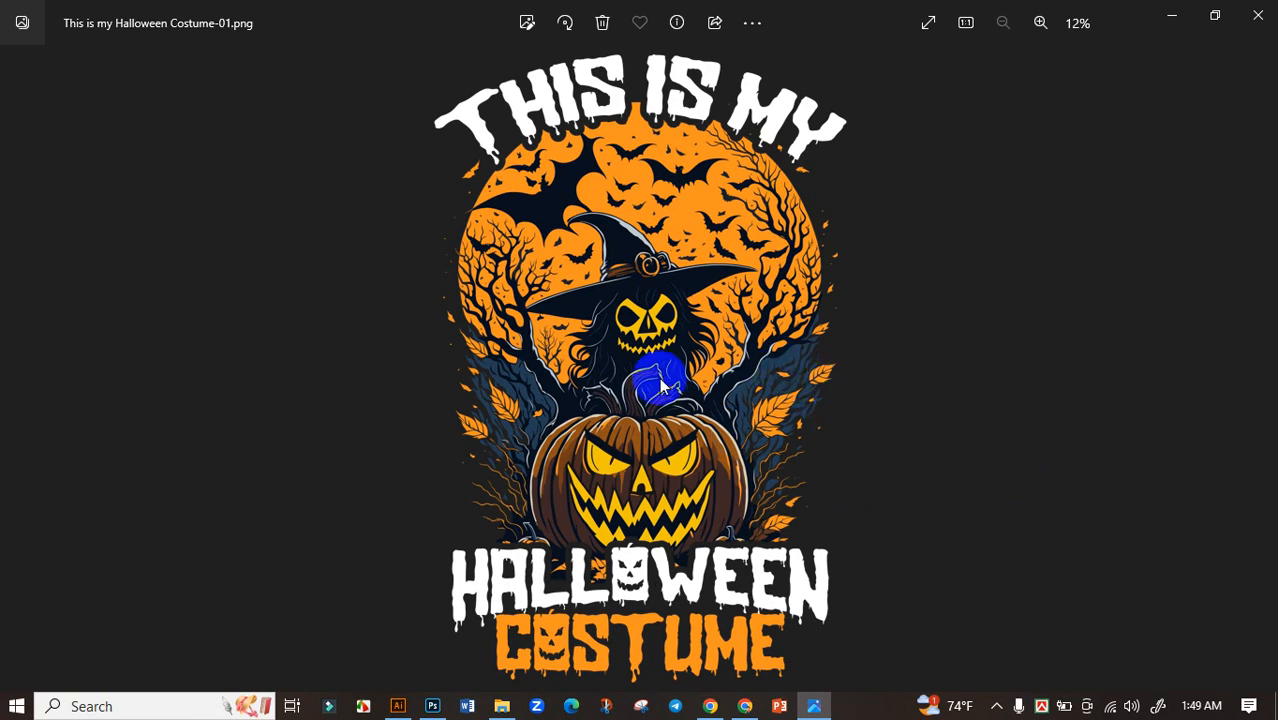
scroll(660, 385, "up", 2)
left_click_drag(685, 399, 685, 271)
scroll(650, 285, "down", 2)
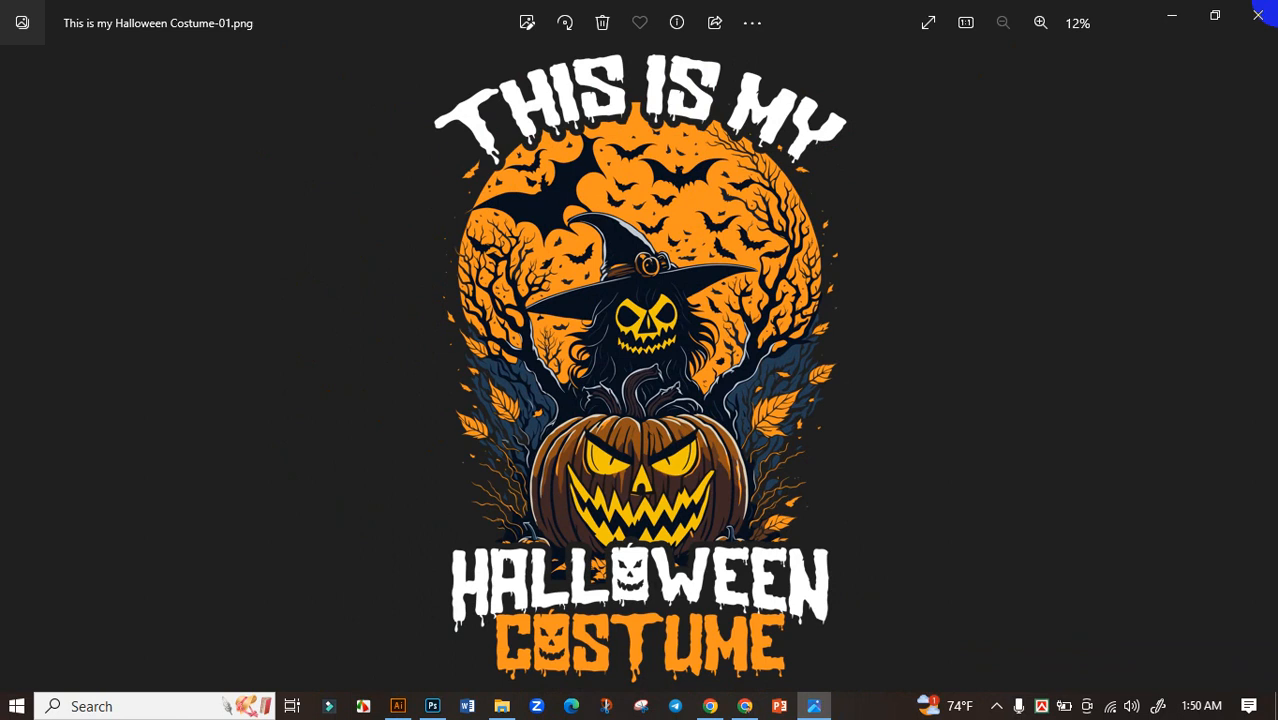